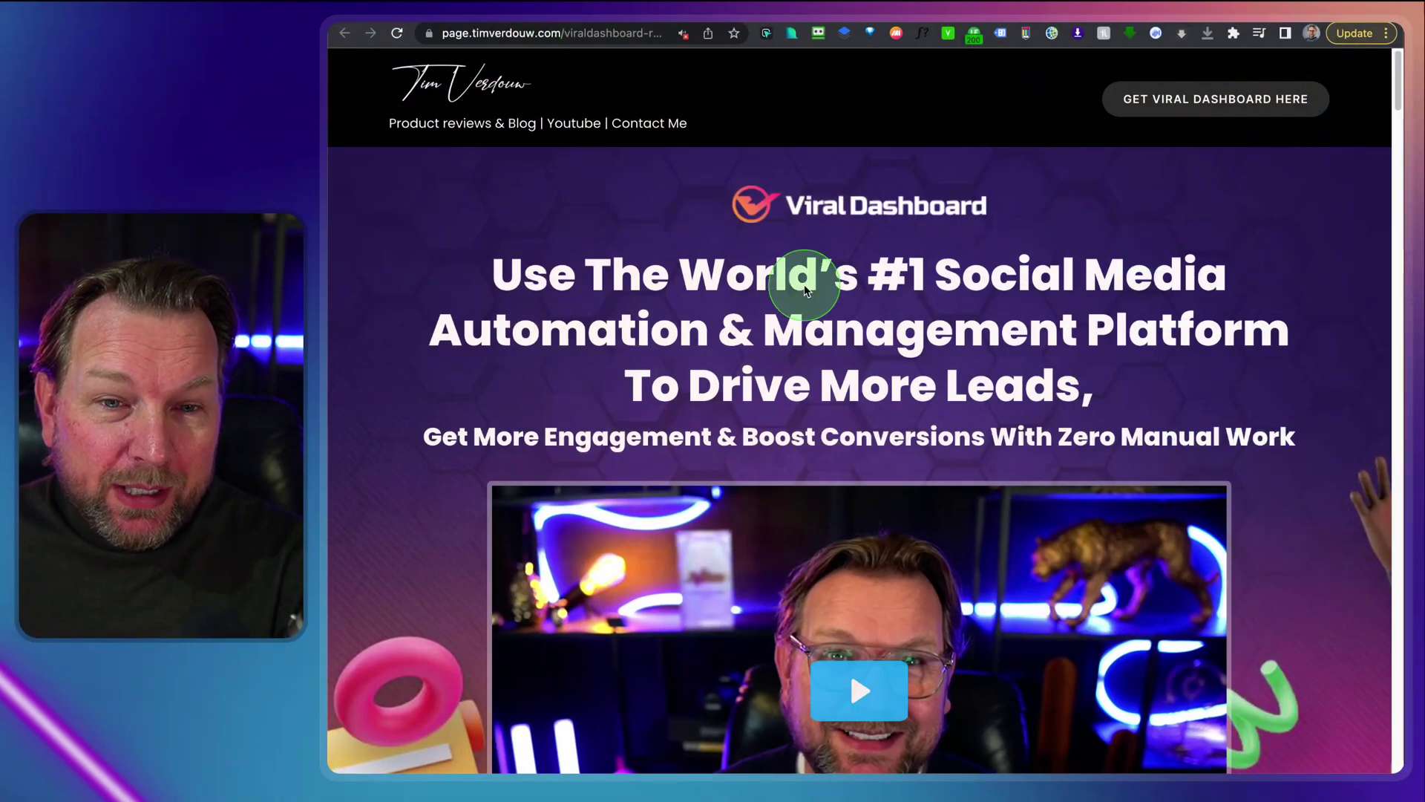
# Step: View the OTO1 and OTO2 Social Automation Triggers pricing tiers on the review page
pyautogui.scroll(-10, 806, 289)
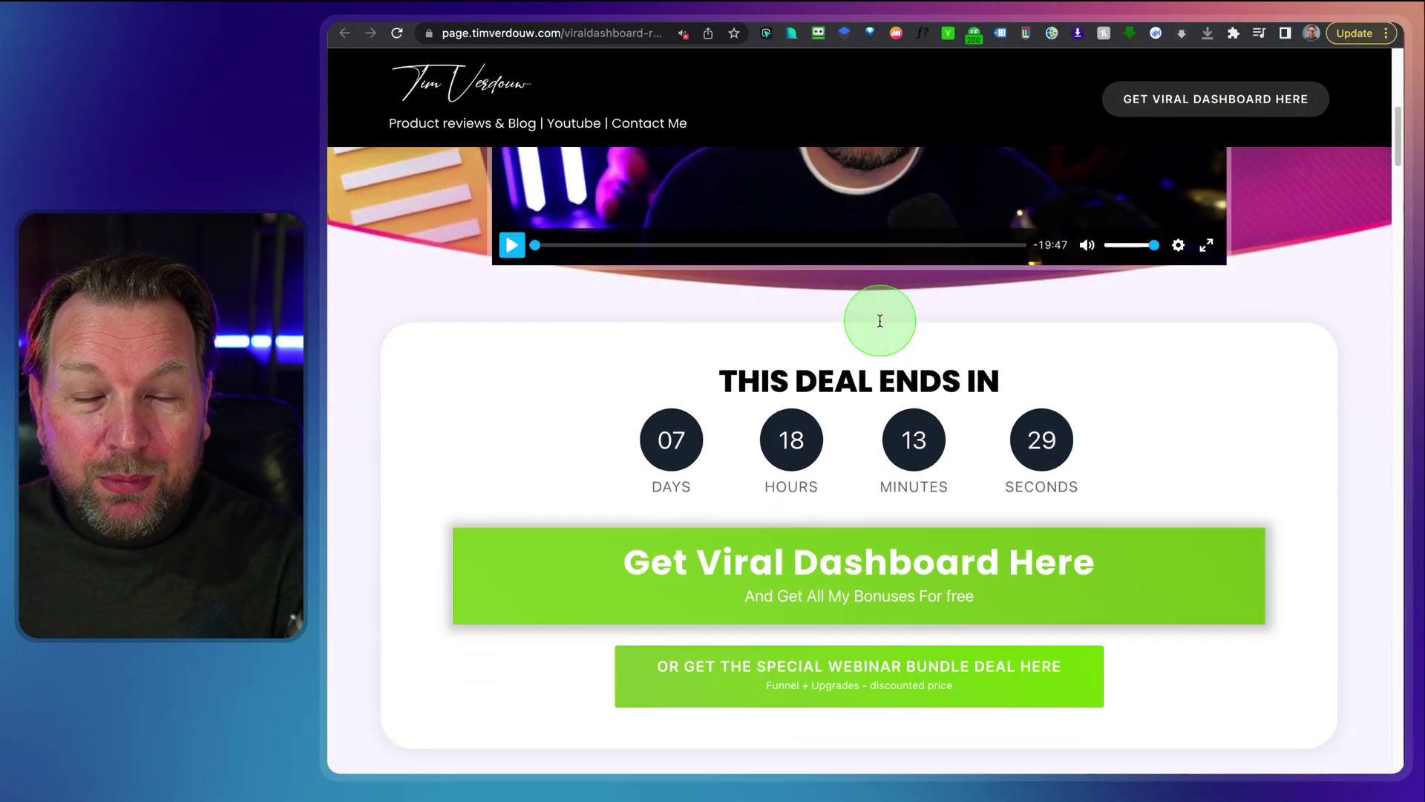
pyautogui.scroll(-5, 880, 321)
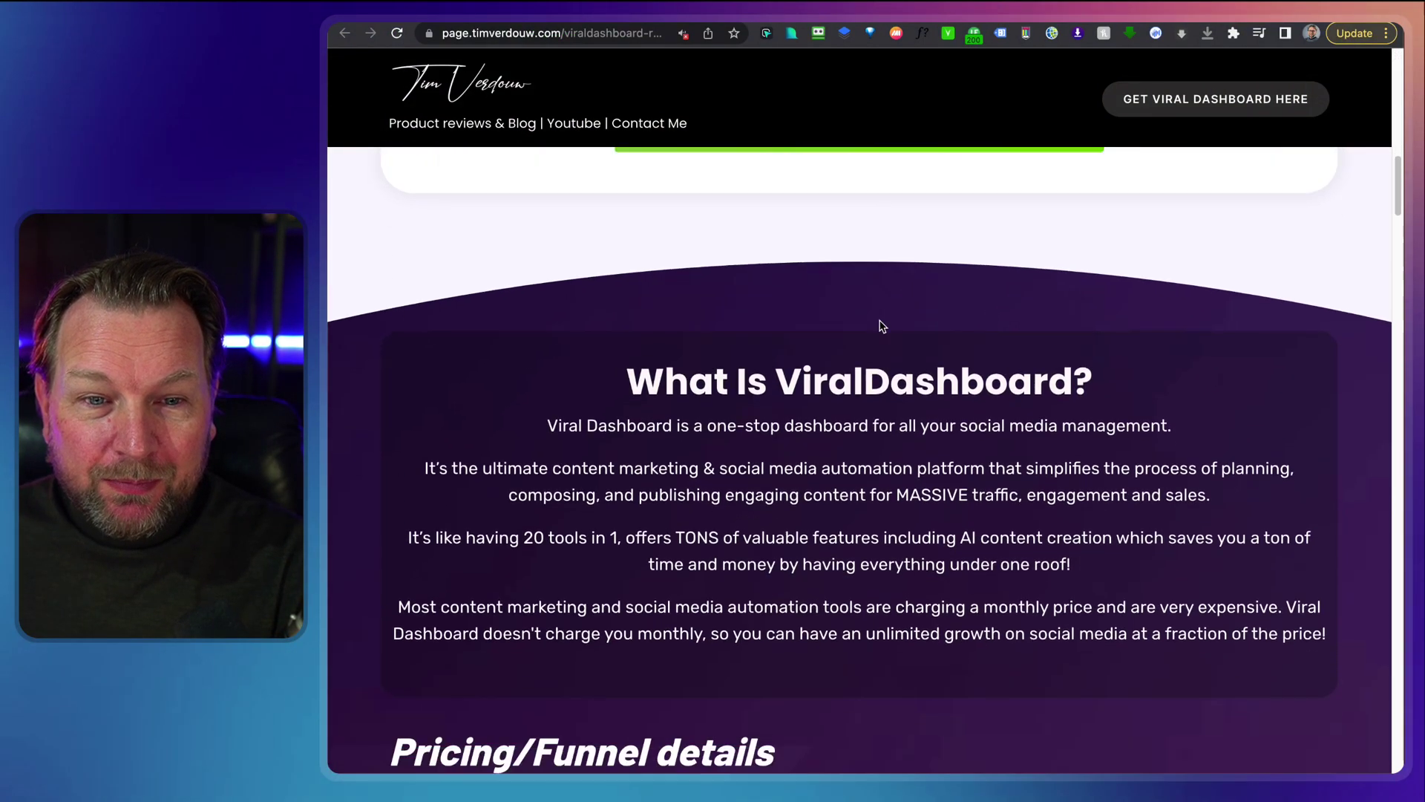
pyautogui.scroll(-8, 881, 325)
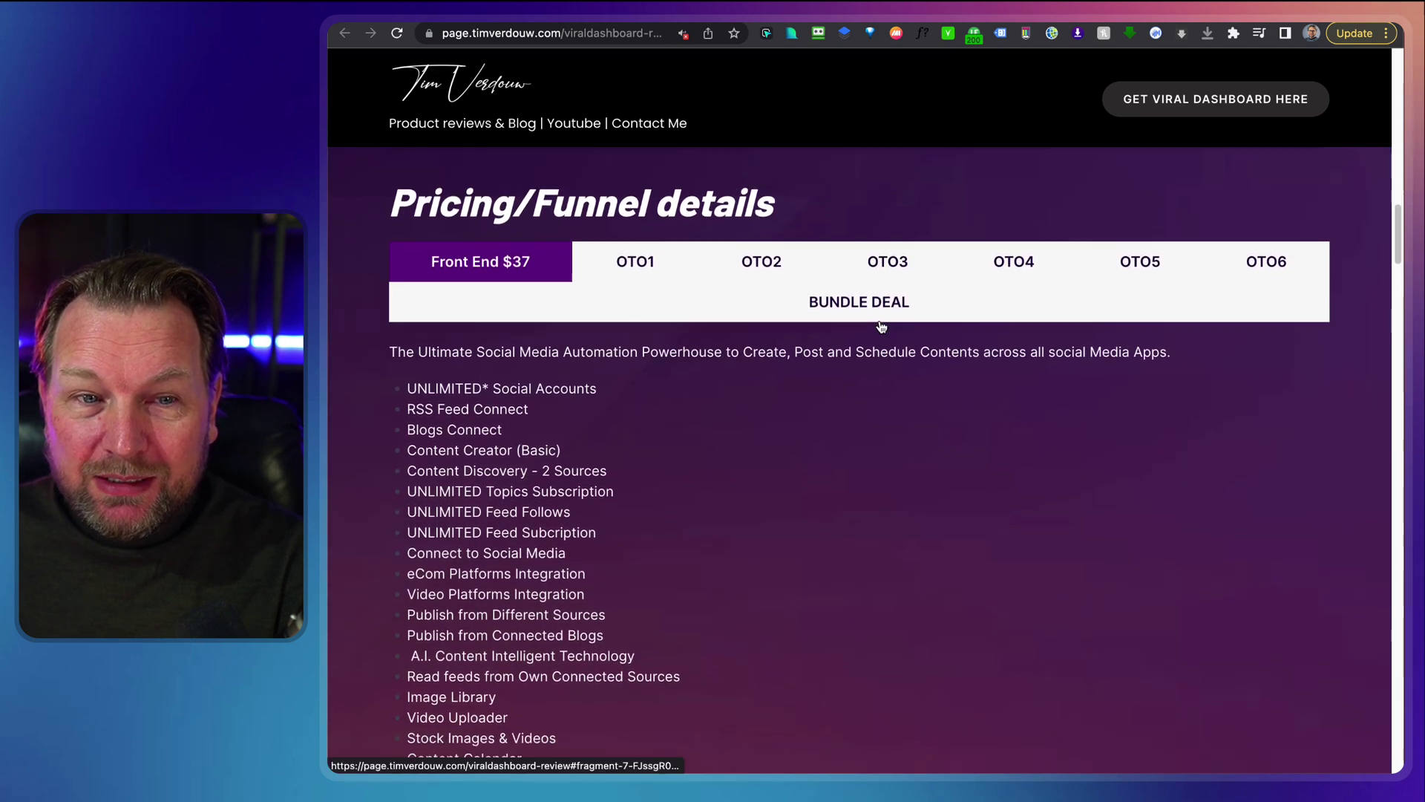
pyautogui.click(618, 264)
pyautogui.click(762, 263)
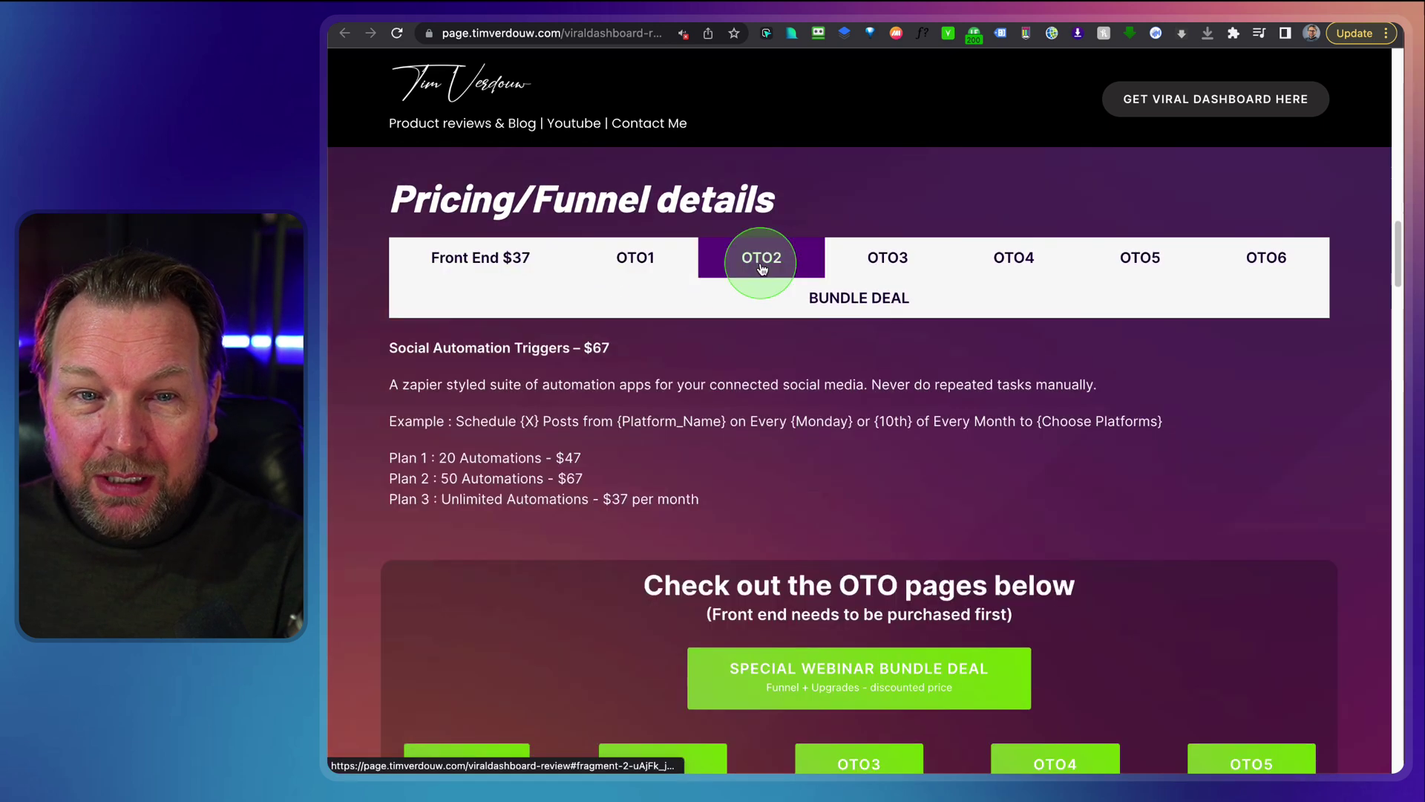
# Step: Move past the pricing details to the free bonuses, starting with Motvio and Musicman
pyautogui.scroll(-4, 595, 328)
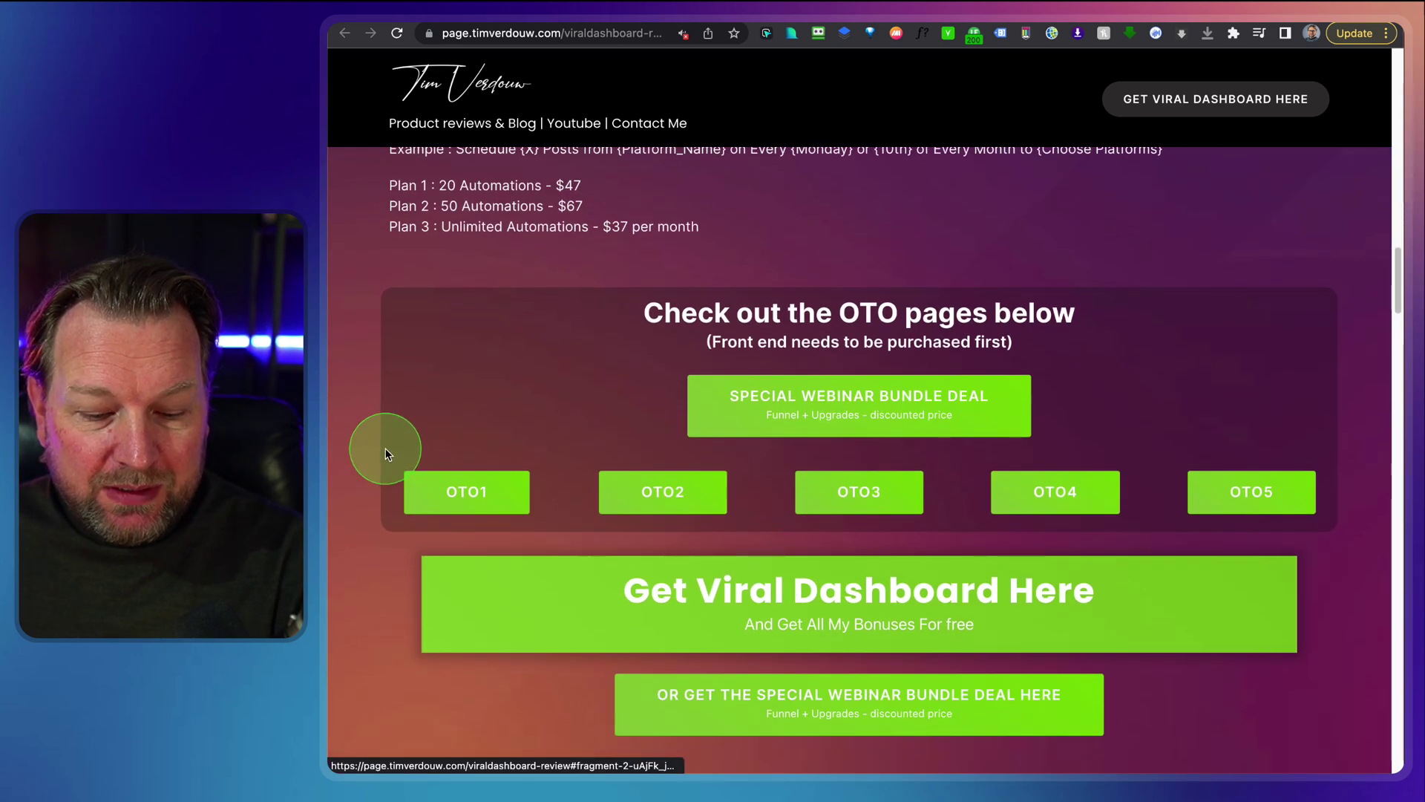
pyautogui.moveTo(385, 451)
pyautogui.mouseDown()
pyautogui.moveTo(456, 484)
pyautogui.moveTo(946, 531)
pyautogui.moveTo(1314, 532)
pyautogui.mouseUp()
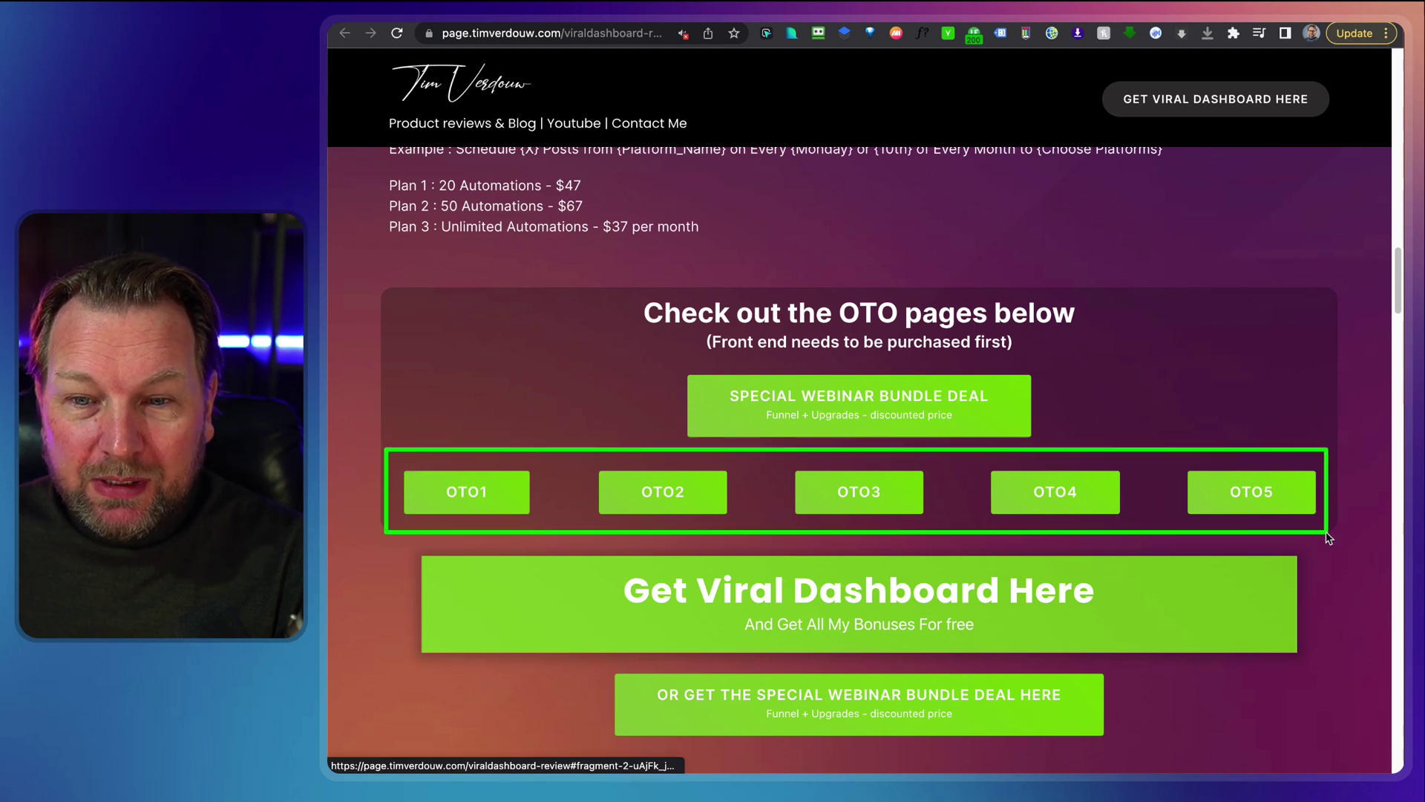
pyautogui.scroll(-3, 1326, 532)
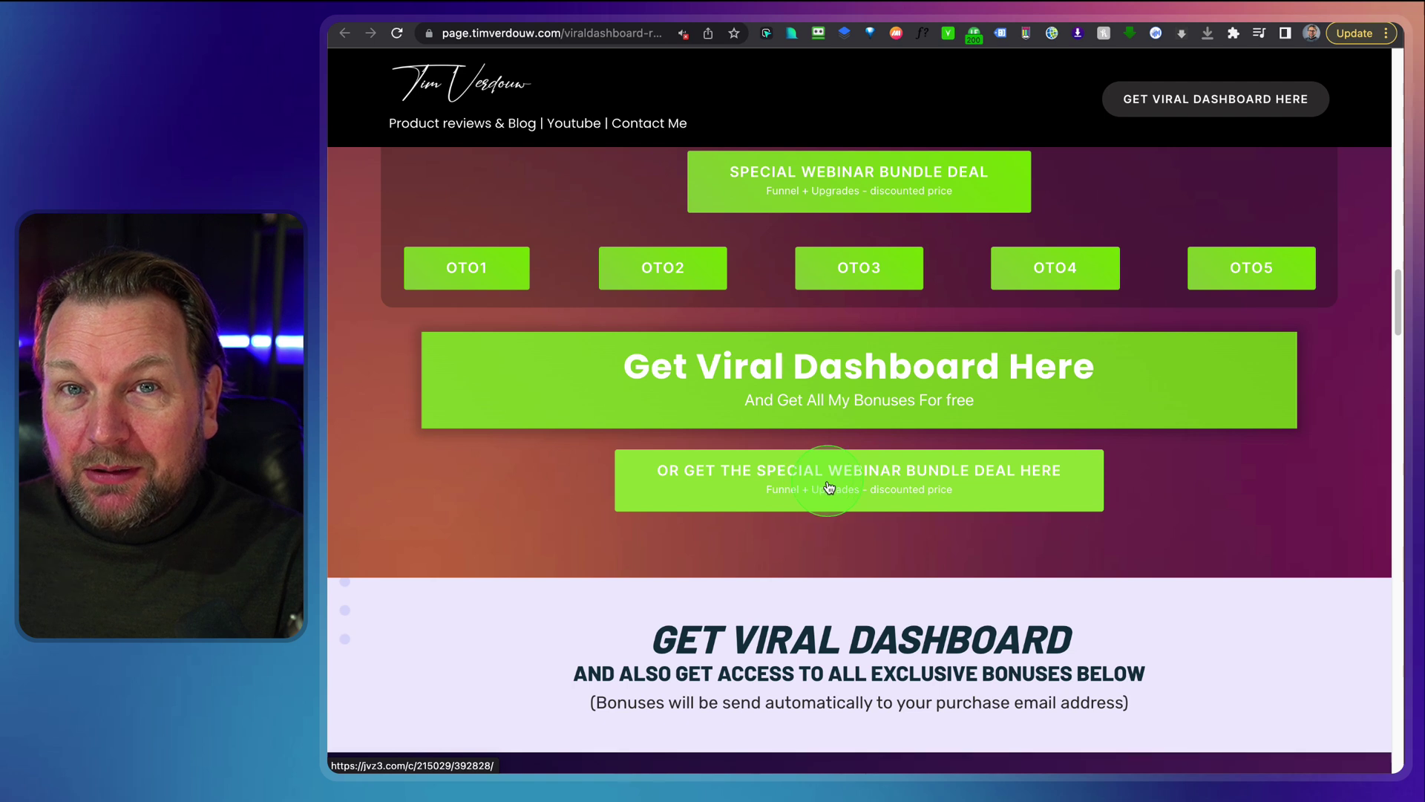
pyautogui.scroll(2, 830, 488)
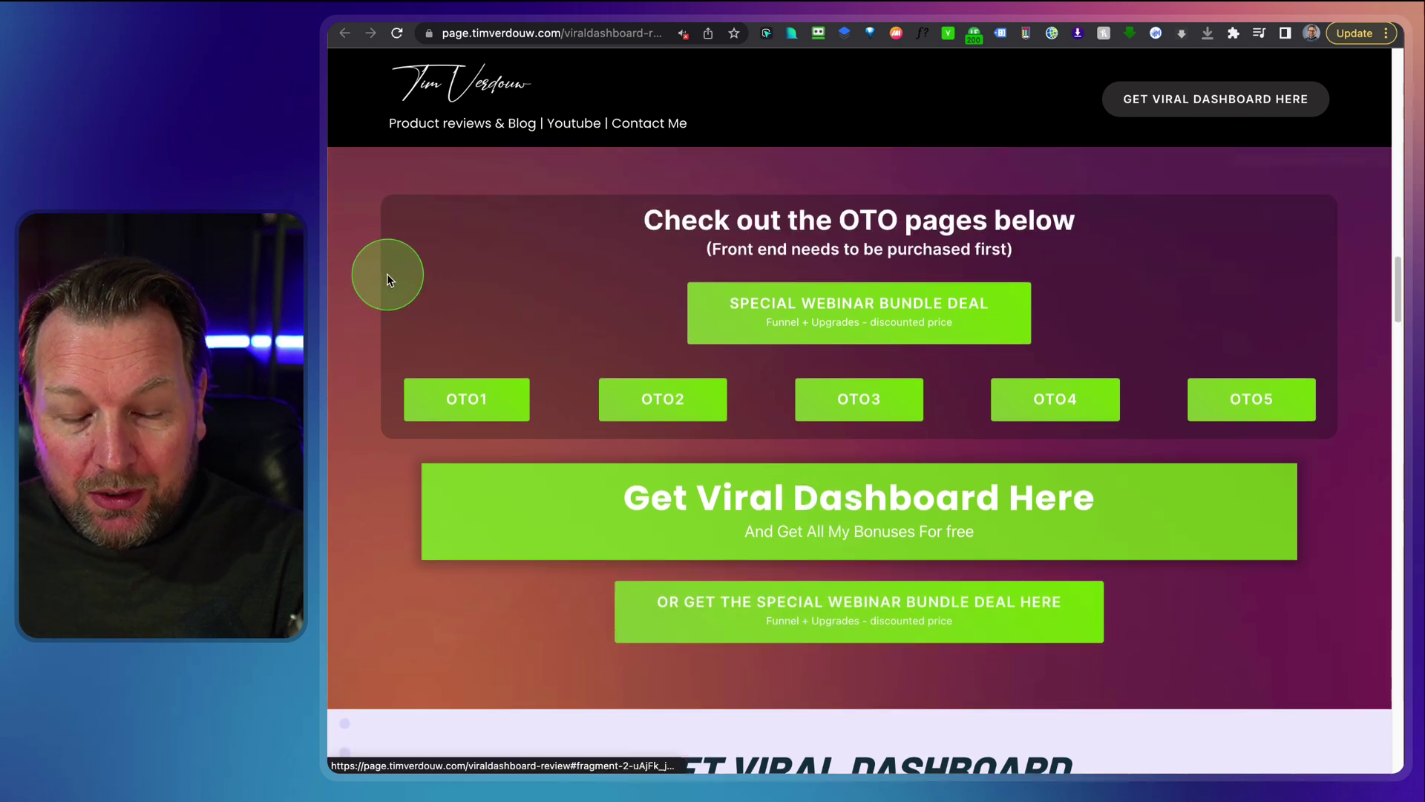
pyautogui.moveTo(386, 275)
pyautogui.mouseDown()
pyautogui.moveTo(653, 371)
pyautogui.moveTo(1132, 451)
pyautogui.moveTo(1327, 458)
pyautogui.mouseUp()
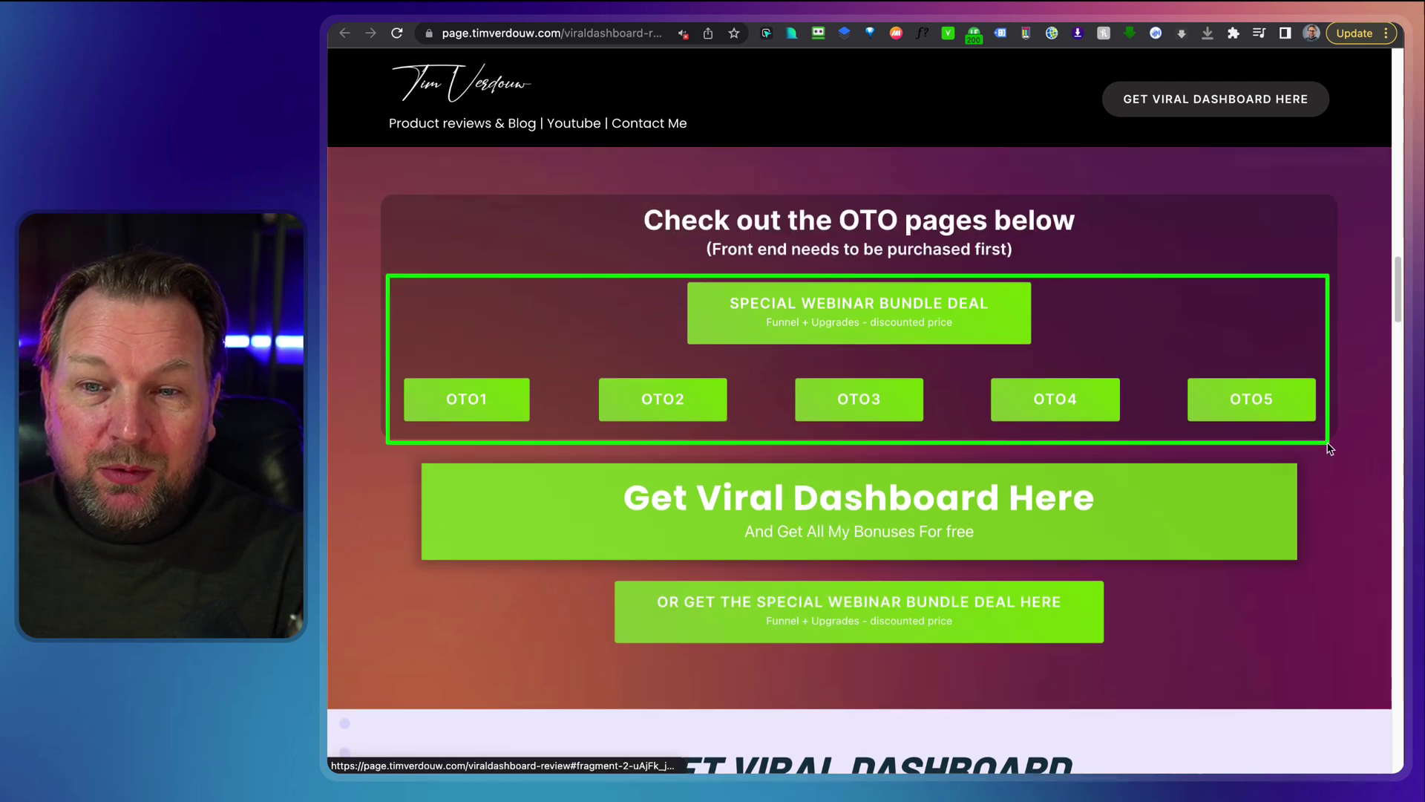
pyautogui.scroll(-2, 1166, 451)
pyautogui.scroll(-5, 1165, 454)
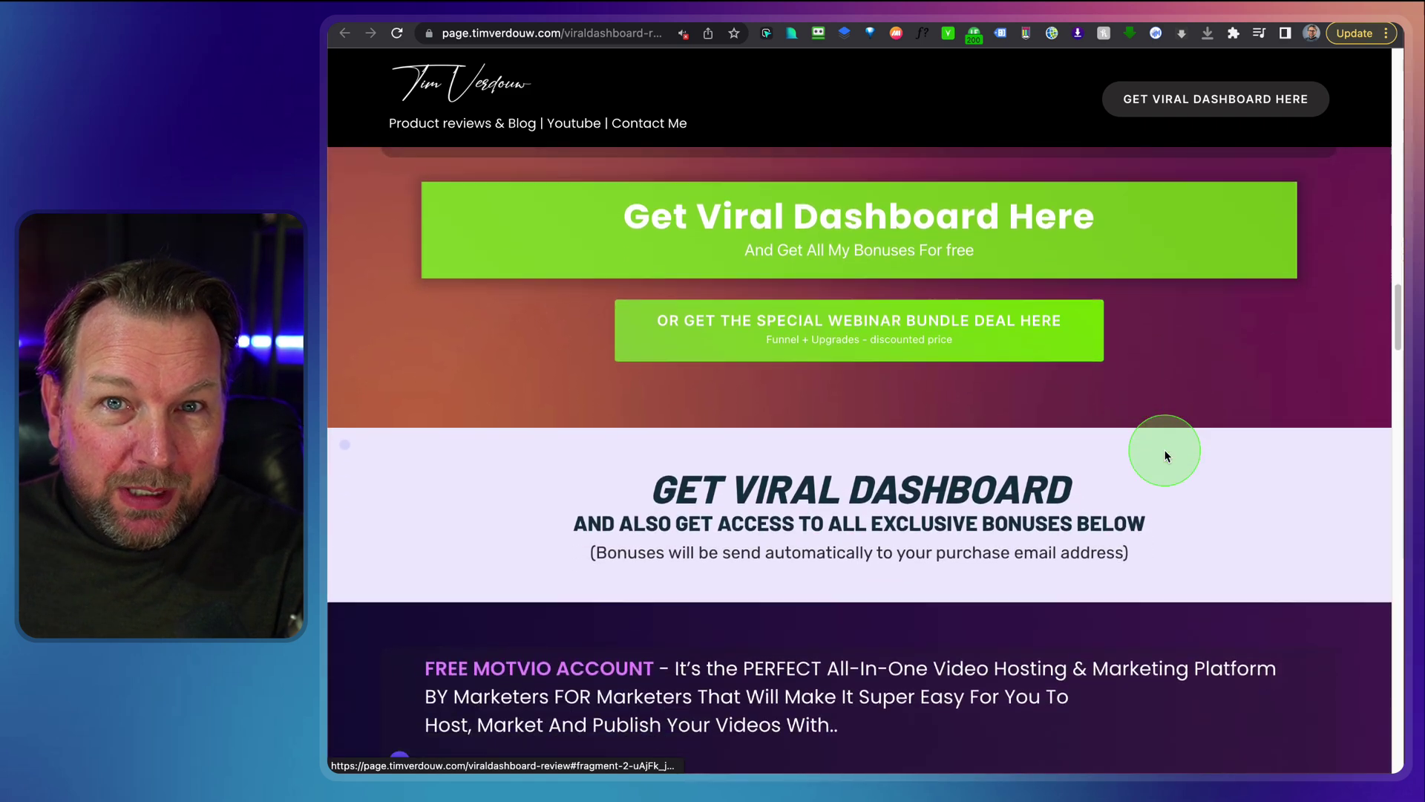
pyautogui.scroll(-1, 1086, 445)
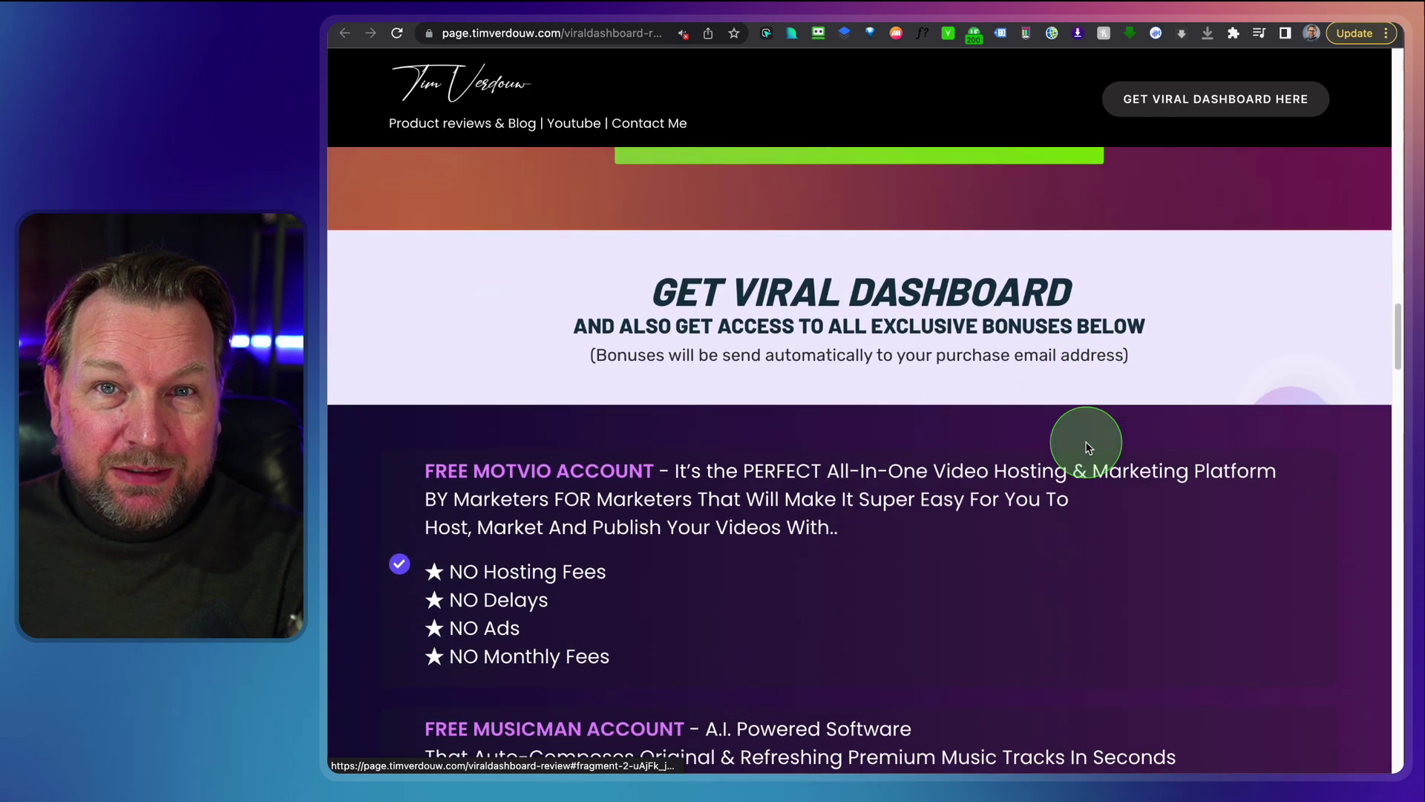
pyautogui.scroll(-2, 1086, 446)
pyautogui.scroll(-2, 1087, 446)
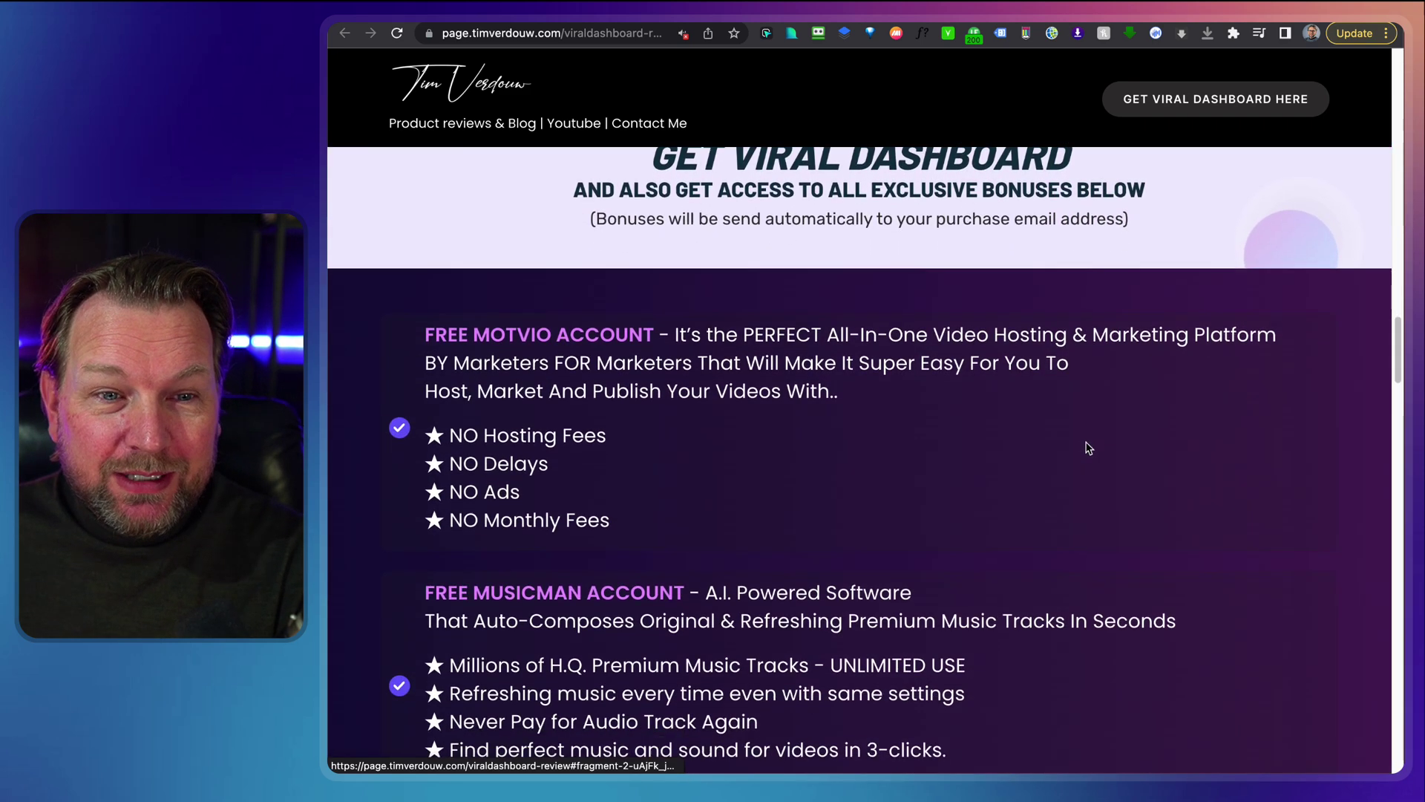
# Step: Go through the Musicman, Videofunnel and AdsOverlay bonus offers
pyautogui.moveTo(364, 264)
pyautogui.mouseDown()
pyautogui.moveTo(404, 295)
pyautogui.moveTo(860, 423)
pyautogui.moveTo(1311, 506)
pyautogui.mouseUp()
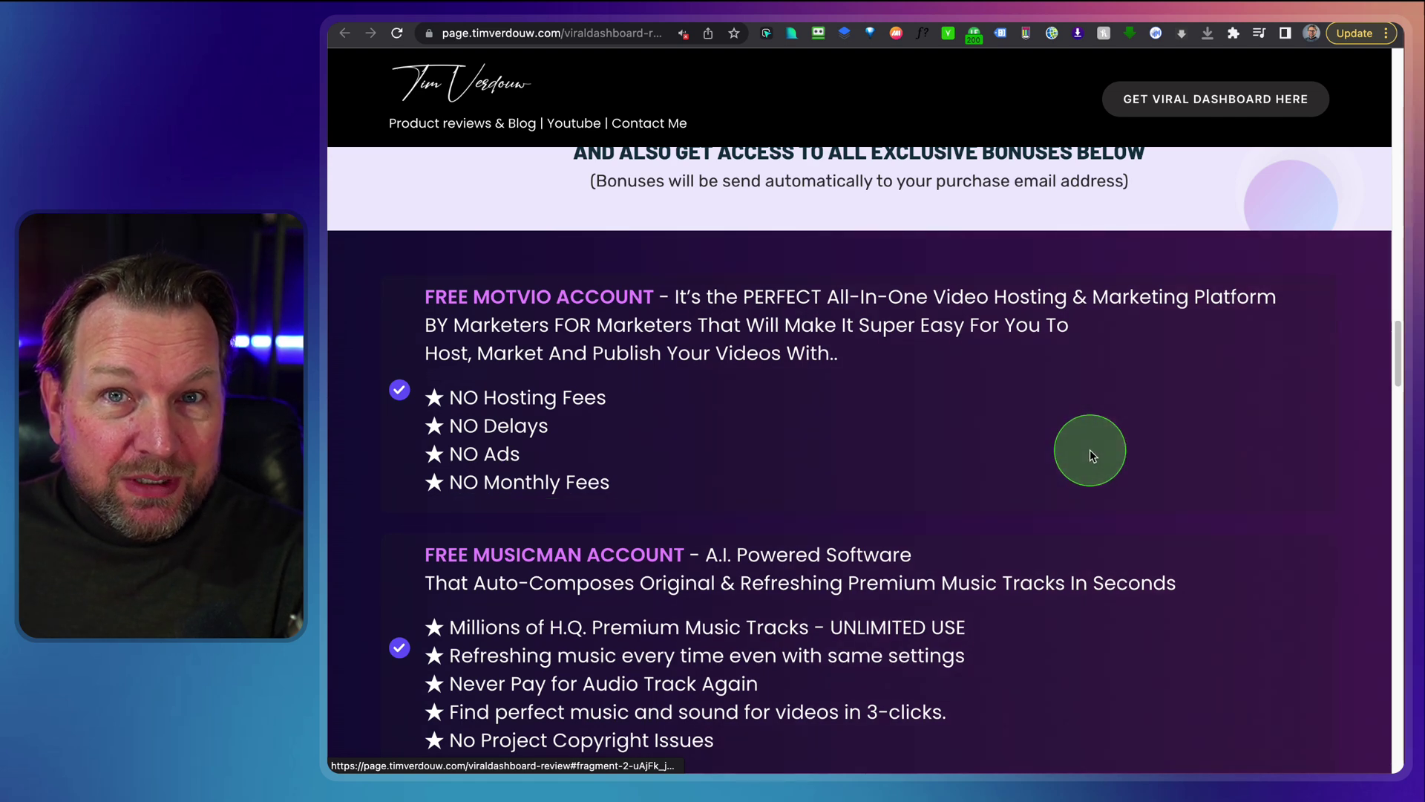
pyautogui.scroll(-1, 996, 419)
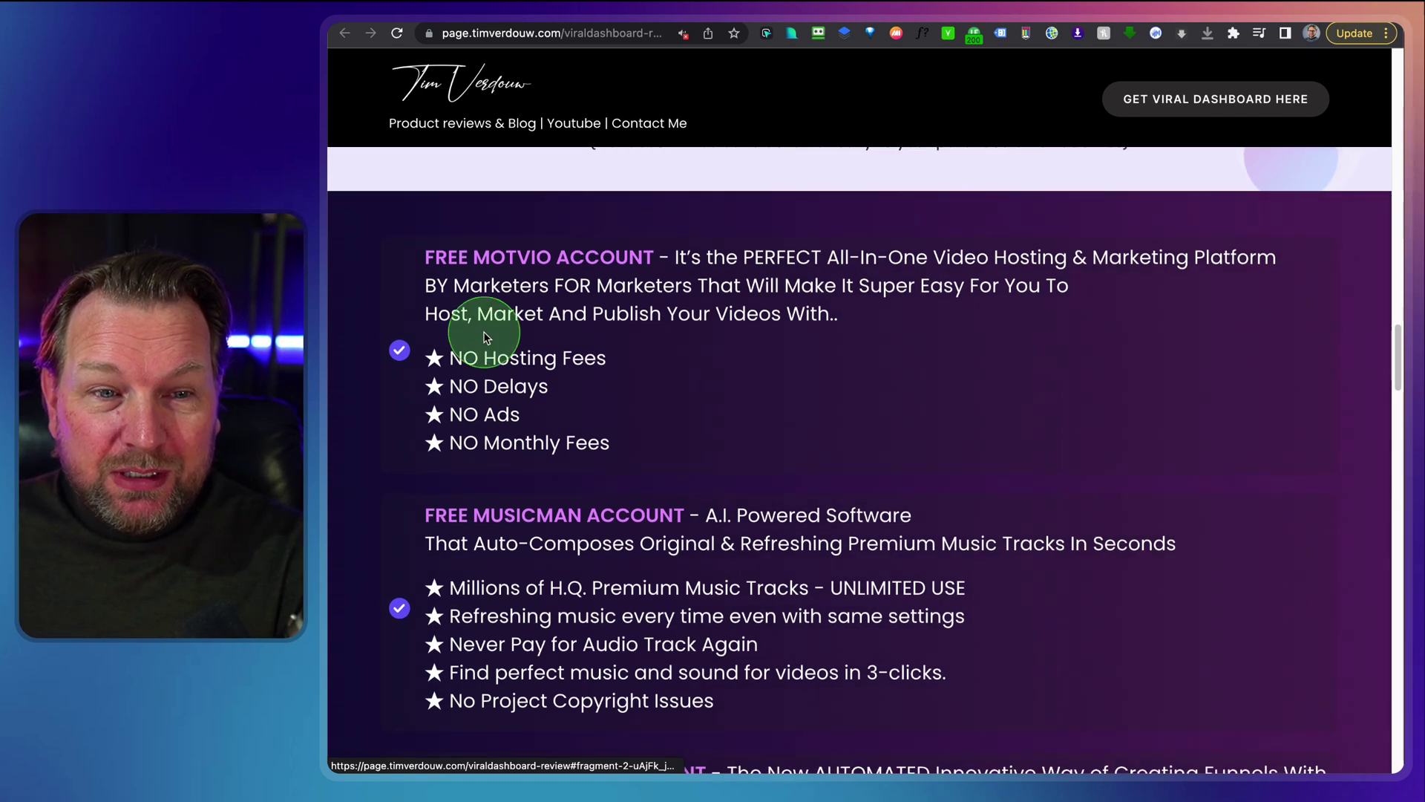
pyautogui.hotkey('ctrl', 'shift', 'm')
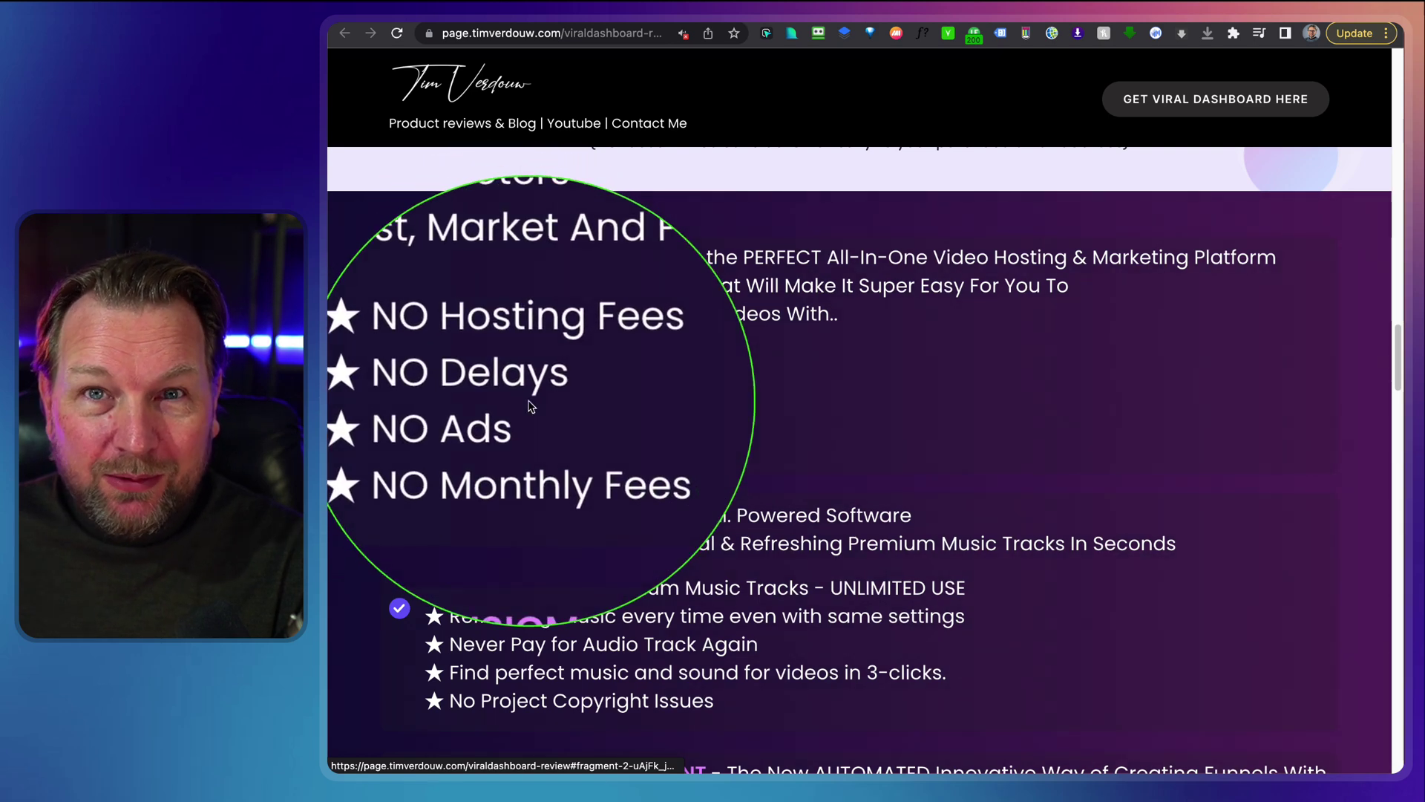
pyautogui.hotkey('ctrl', 'shift', 'm')
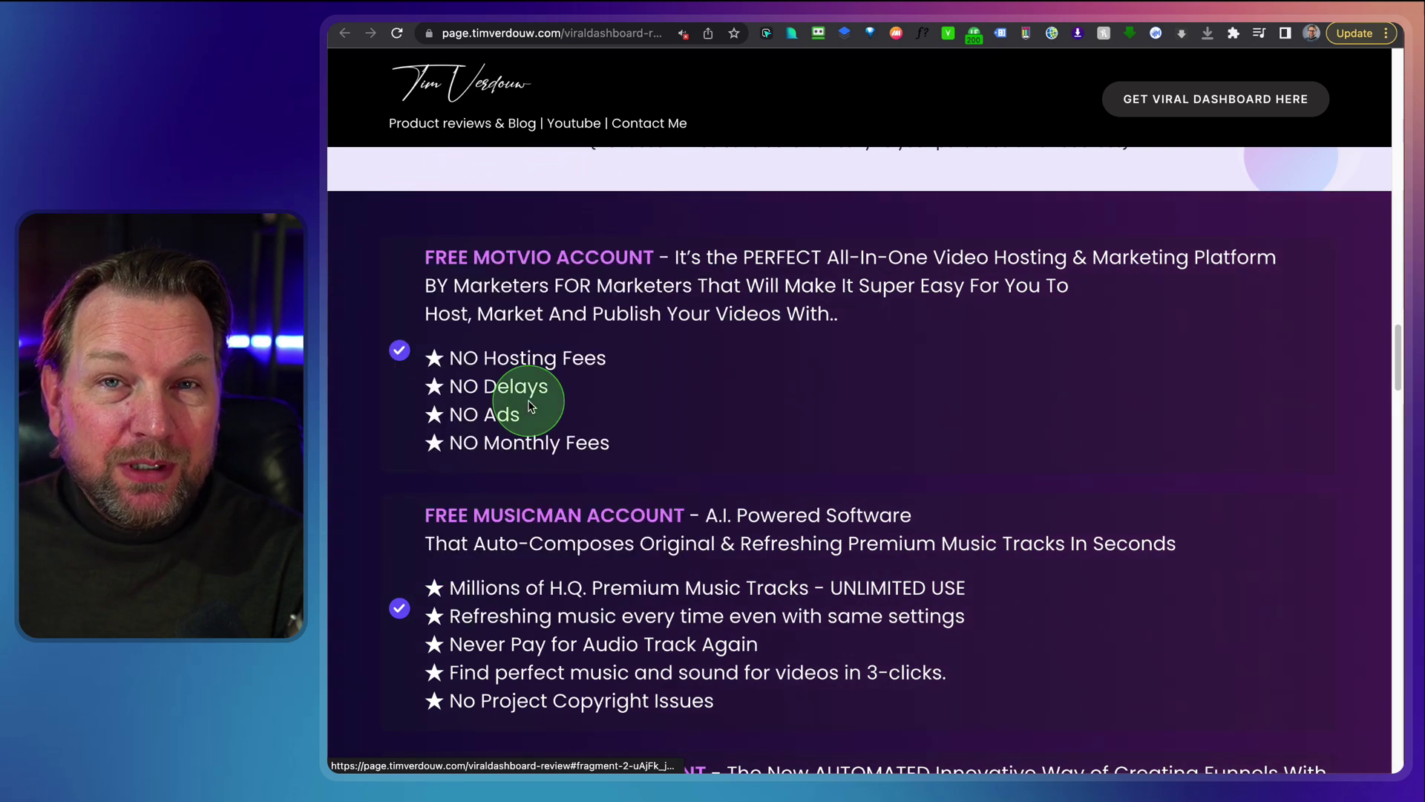
pyautogui.scroll(-3, 530, 405)
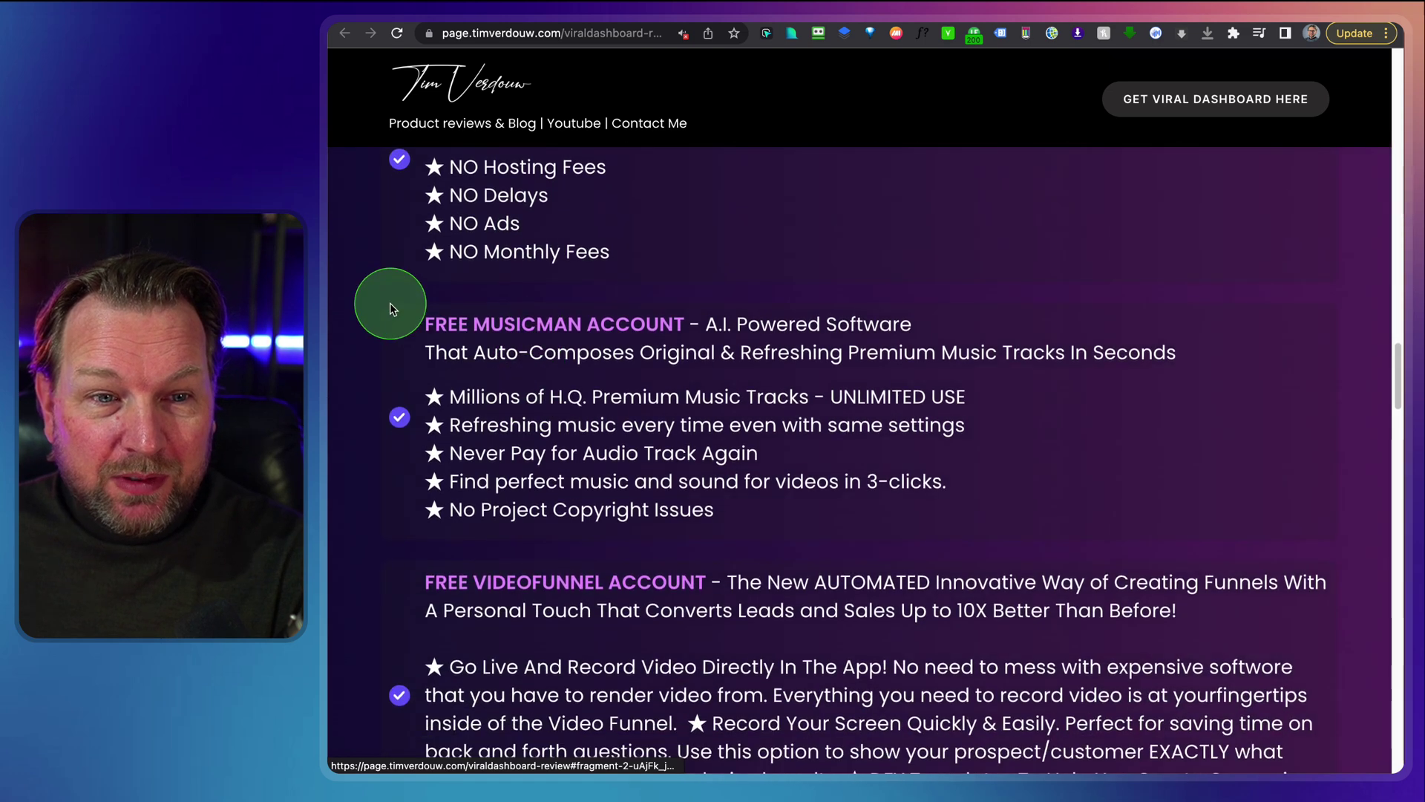
pyautogui.moveTo(369, 297)
pyautogui.mouseDown()
pyautogui.moveTo(619, 418)
pyautogui.moveTo(972, 512)
pyautogui.moveTo(1190, 535)
pyautogui.mouseUp()
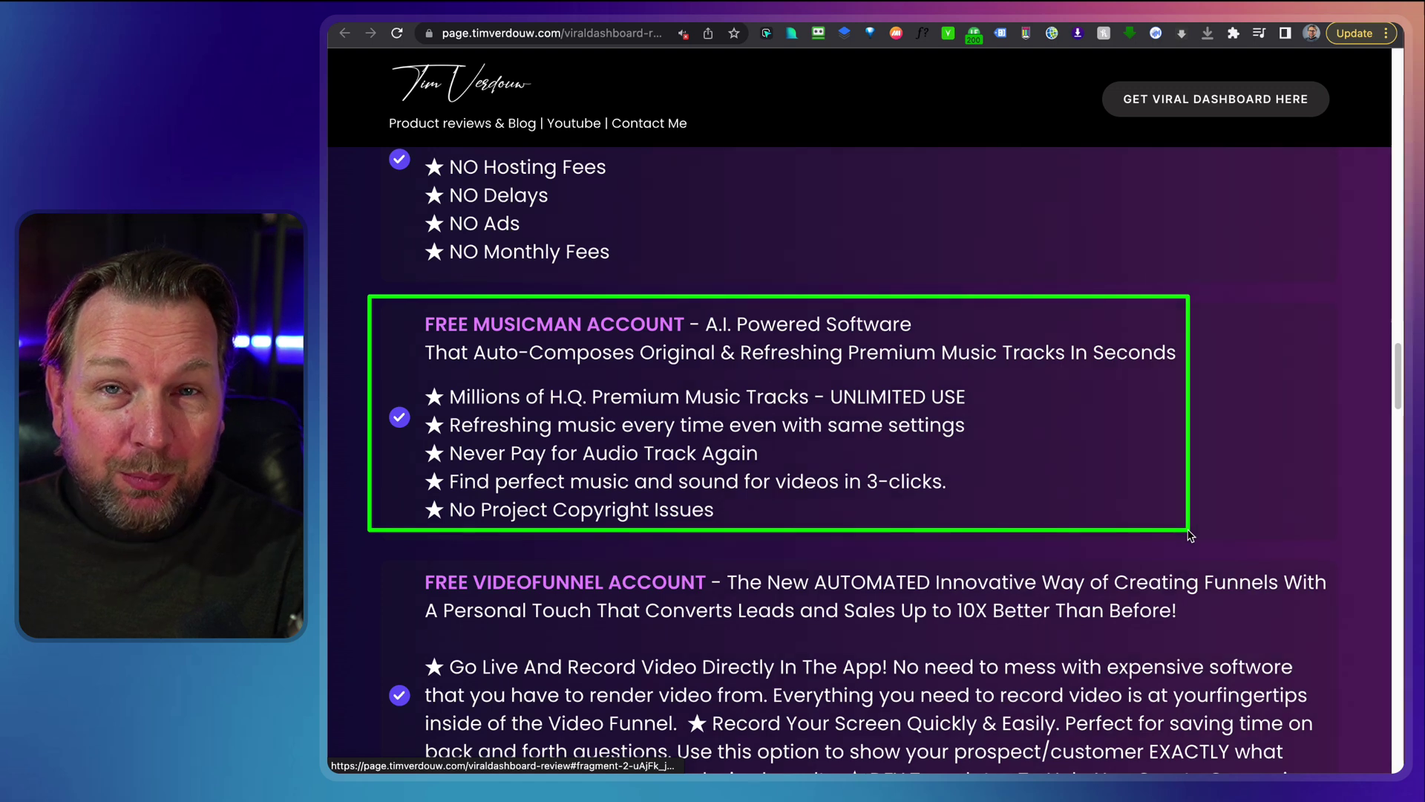
pyautogui.scroll(-5, 1187, 531)
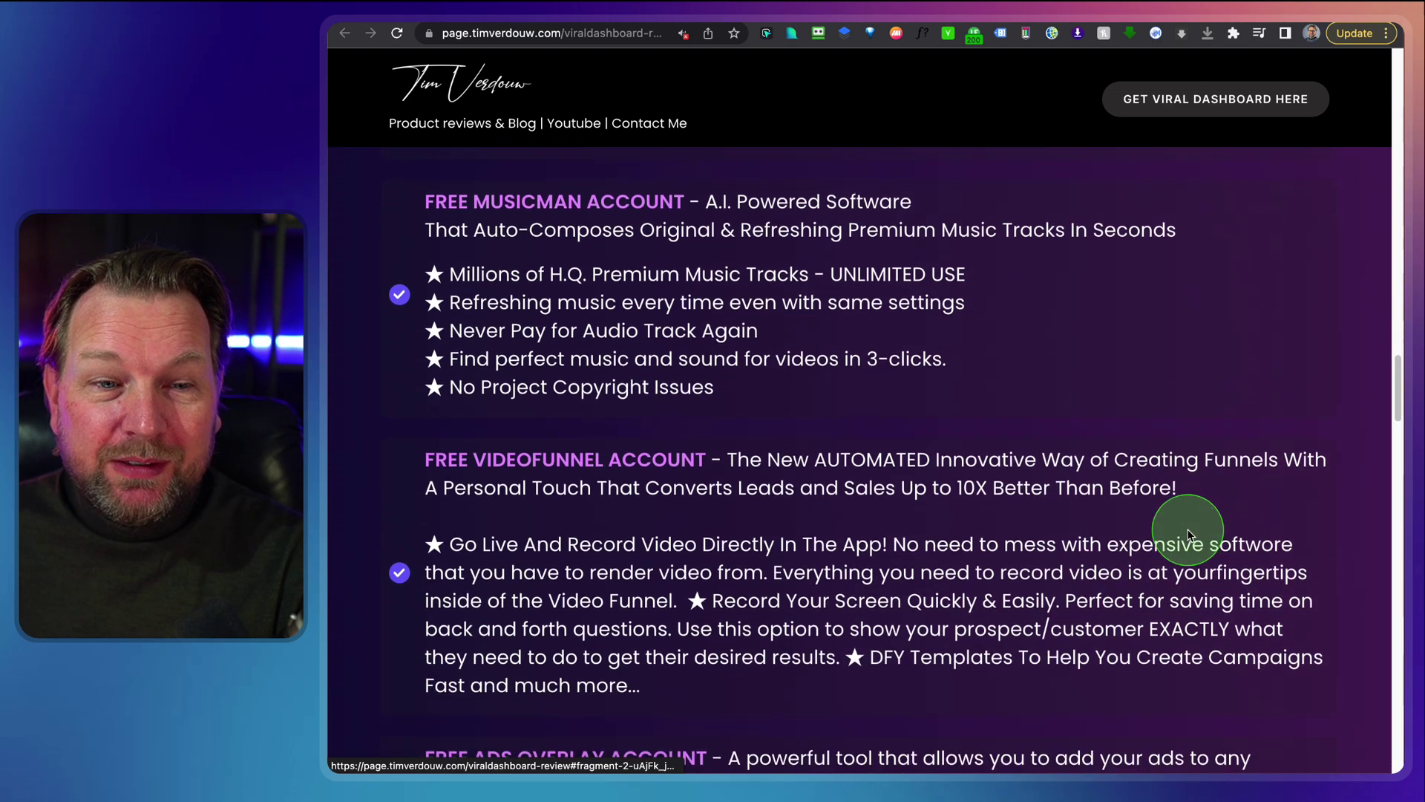
pyautogui.moveTo(377, 261)
pyautogui.mouseDown()
pyautogui.moveTo(725, 391)
pyautogui.moveTo(1277, 535)
pyautogui.moveTo(1359, 535)
pyautogui.moveTo(1341, 536)
pyautogui.mouseUp()
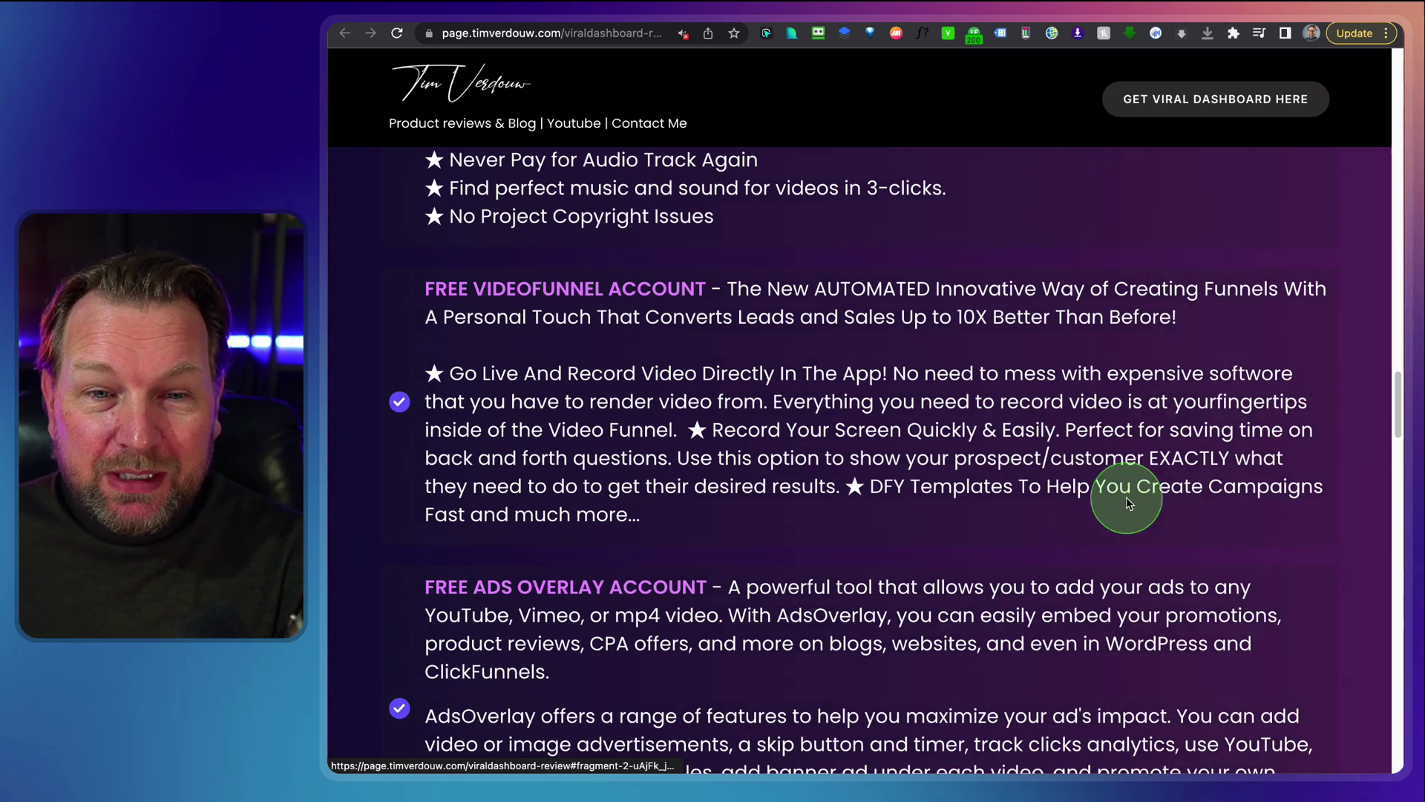
# Step: Review the A.I. Imager bonus, then bring up the Viral Dashboard main dashboard
pyautogui.scroll(-5, 1059, 509)
pyautogui.scroll(-5, 1059, 509)
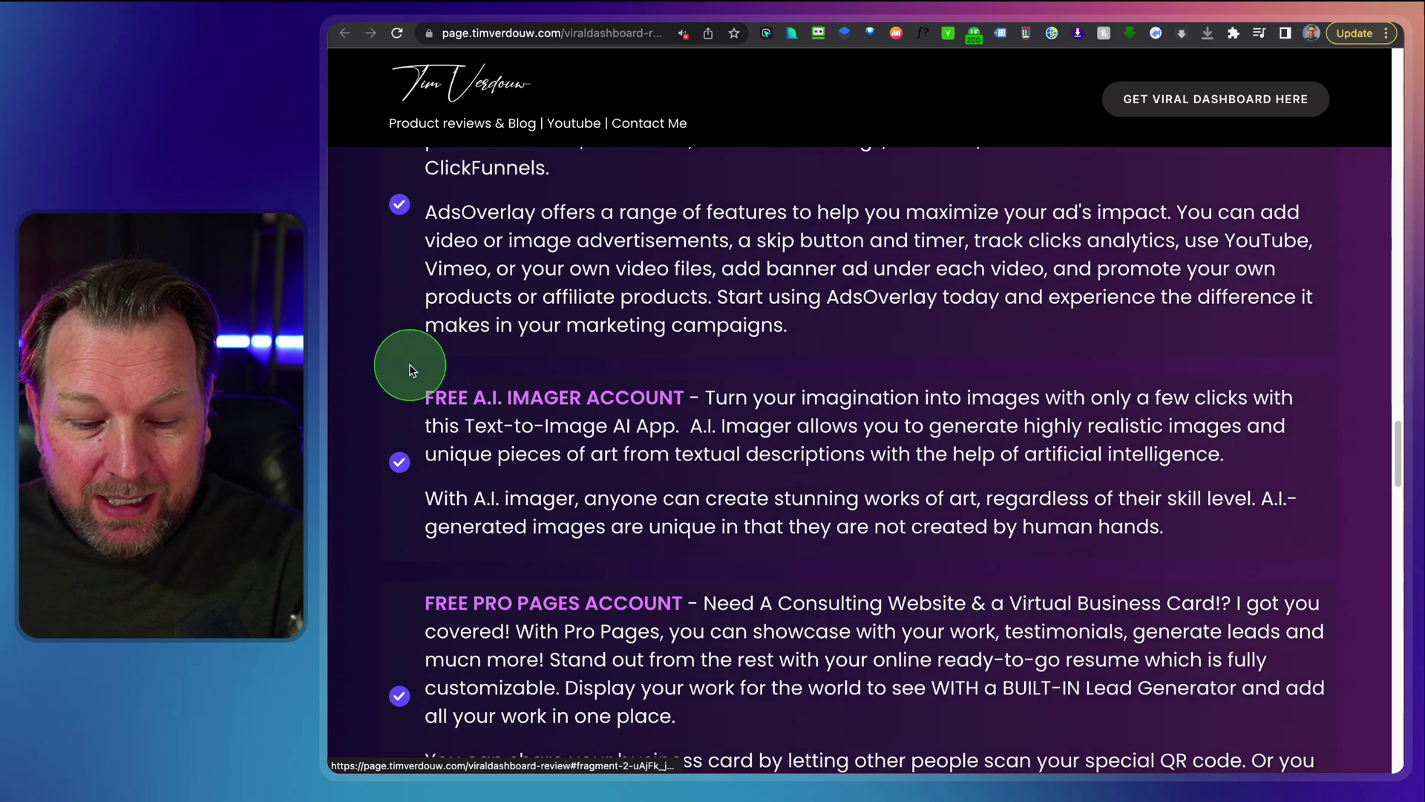
pyautogui.moveTo(412, 370)
pyautogui.mouseDown()
pyautogui.moveTo(495, 420)
pyautogui.moveTo(930, 534)
pyautogui.moveTo(1318, 582)
pyautogui.moveTo(1327, 570)
pyautogui.mouseUp()
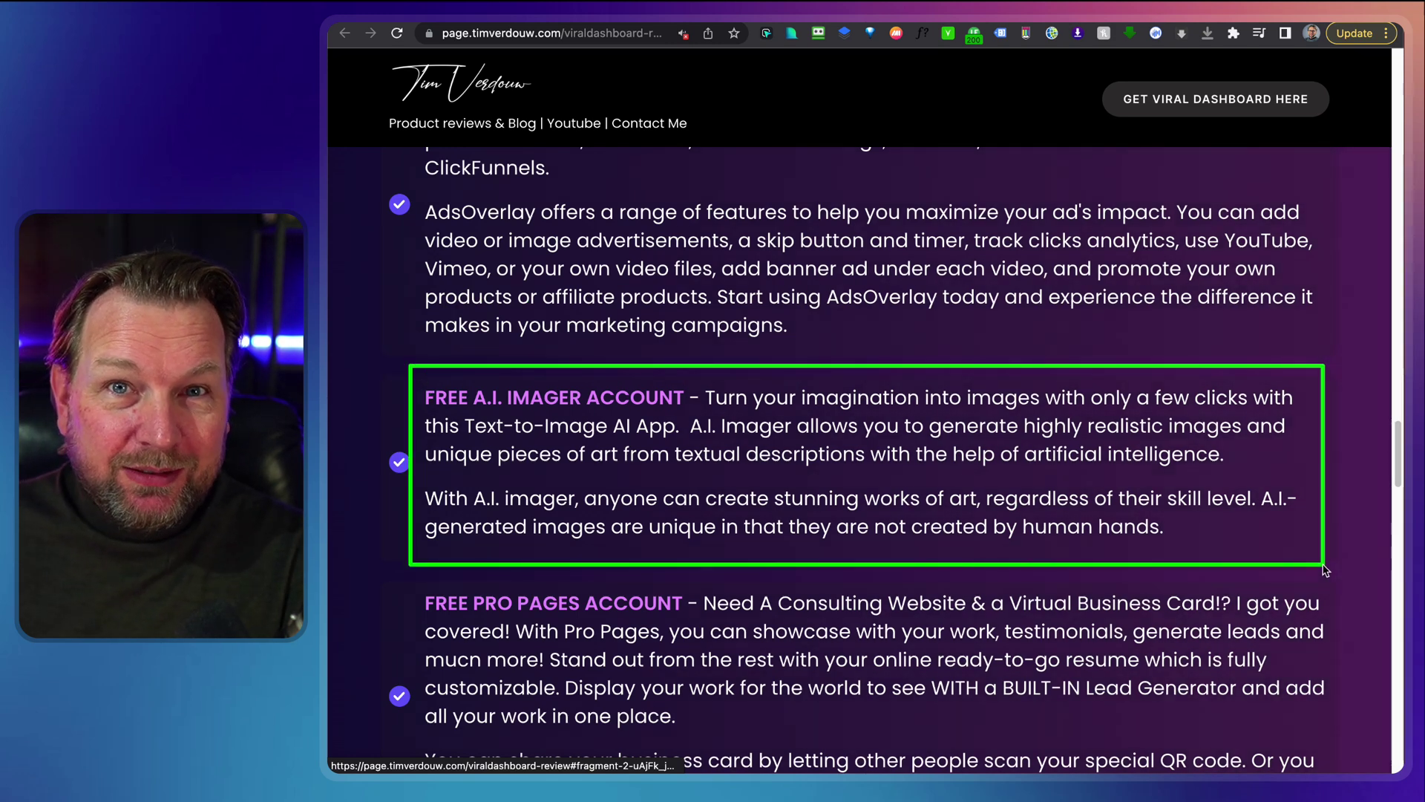
pyautogui.click(1326, 570)
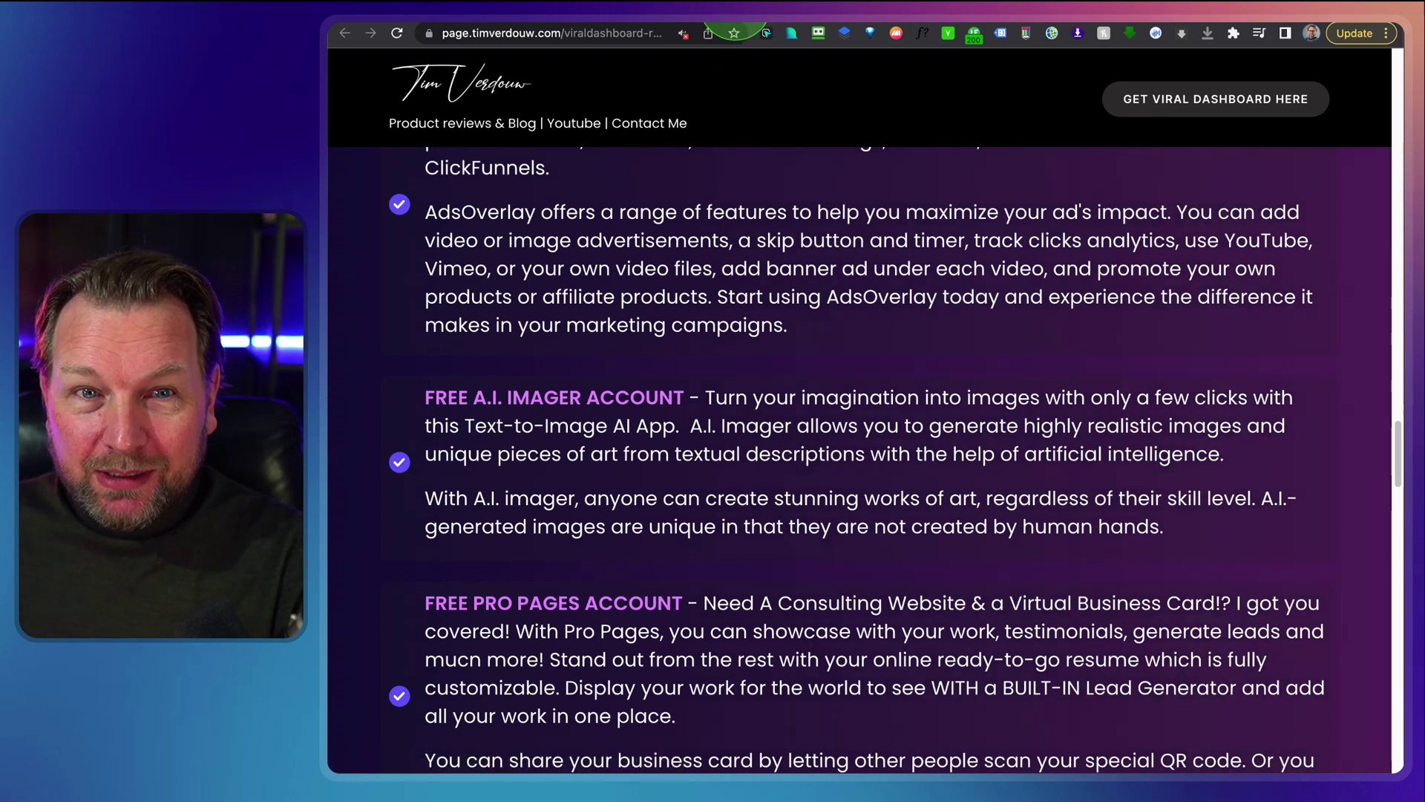
pyautogui.click(735, 6)
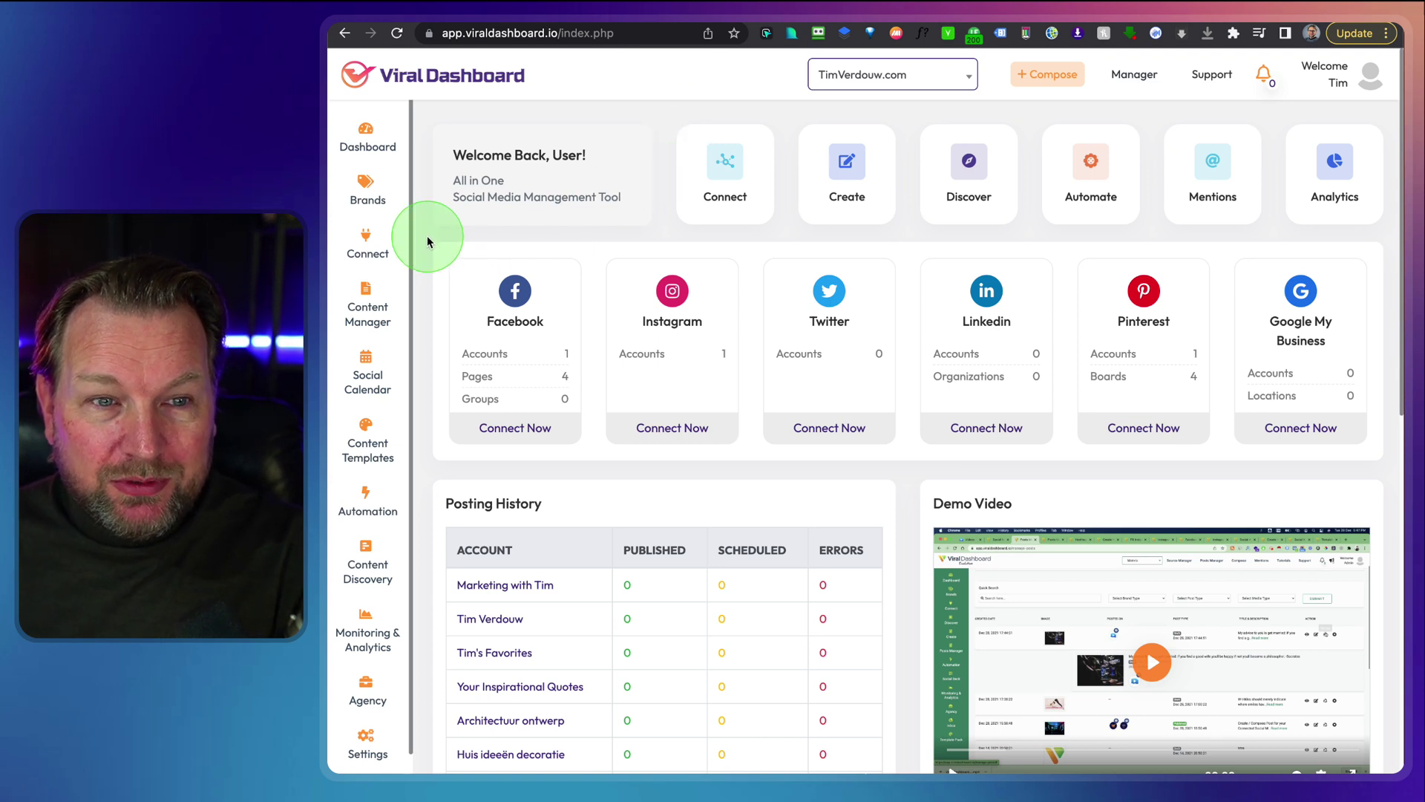
pyautogui.moveTo(505, 292)
pyautogui.mouseDown()
pyautogui.moveTo(955, 417)
pyautogui.moveTo(1343, 455)
pyautogui.moveTo(1381, 473)
pyautogui.mouseUp()
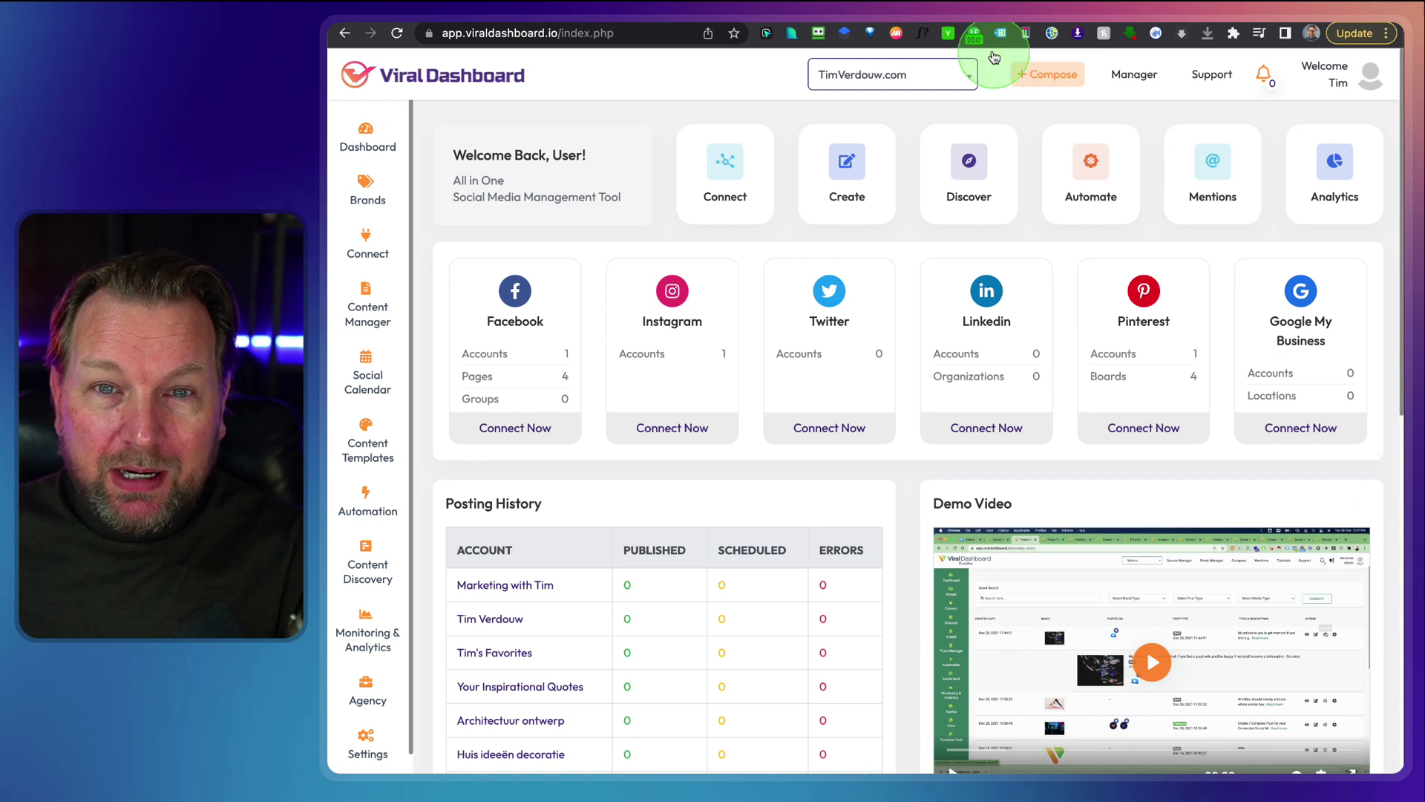
pyautogui.moveTo(991, 49)
pyautogui.mouseDown()
pyautogui.moveTo(1321, 107)
pyautogui.moveTo(1270, 111)
pyautogui.mouseUp()
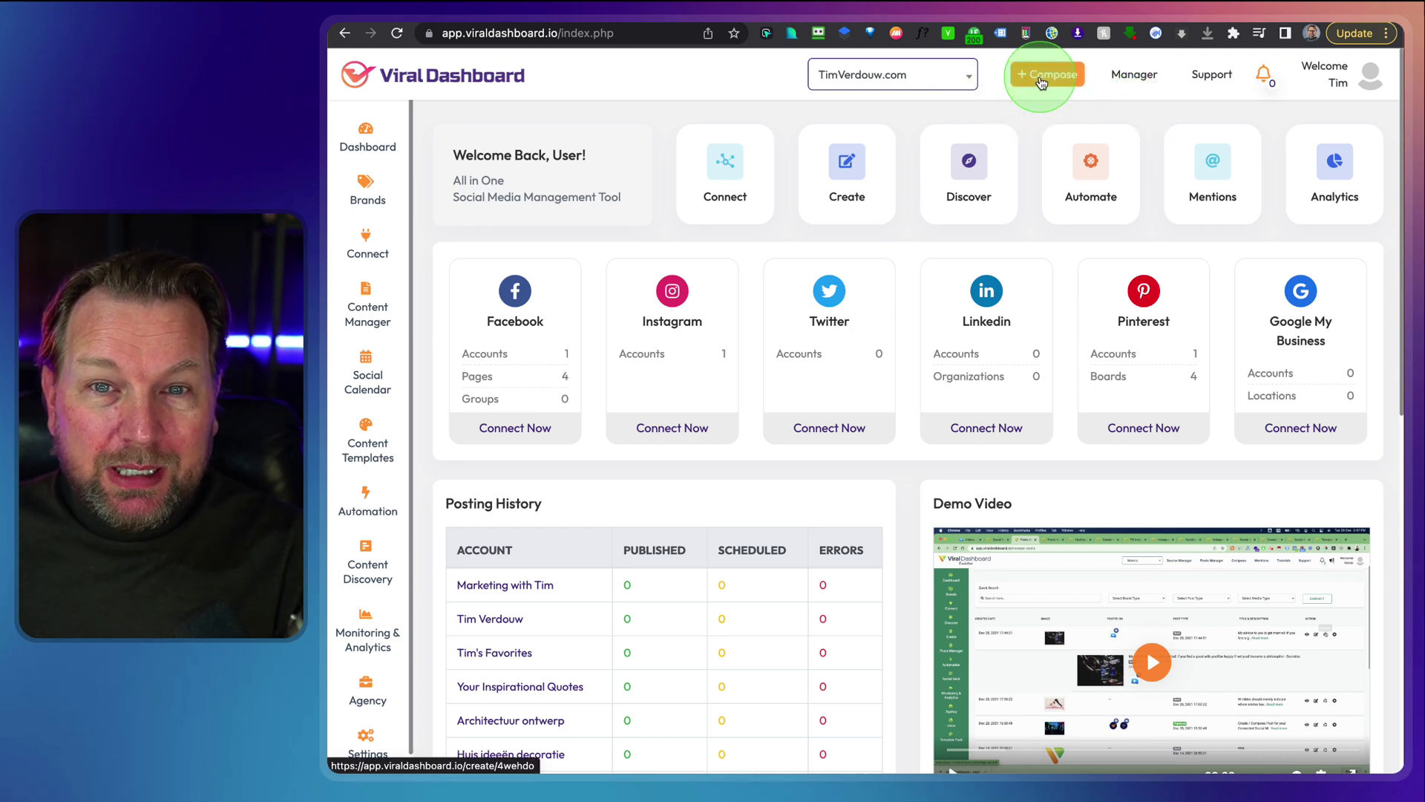
# Step: Start a new post with + Compose, check the Uploads options, and return to AI Tools
pyautogui.click(1043, 73)
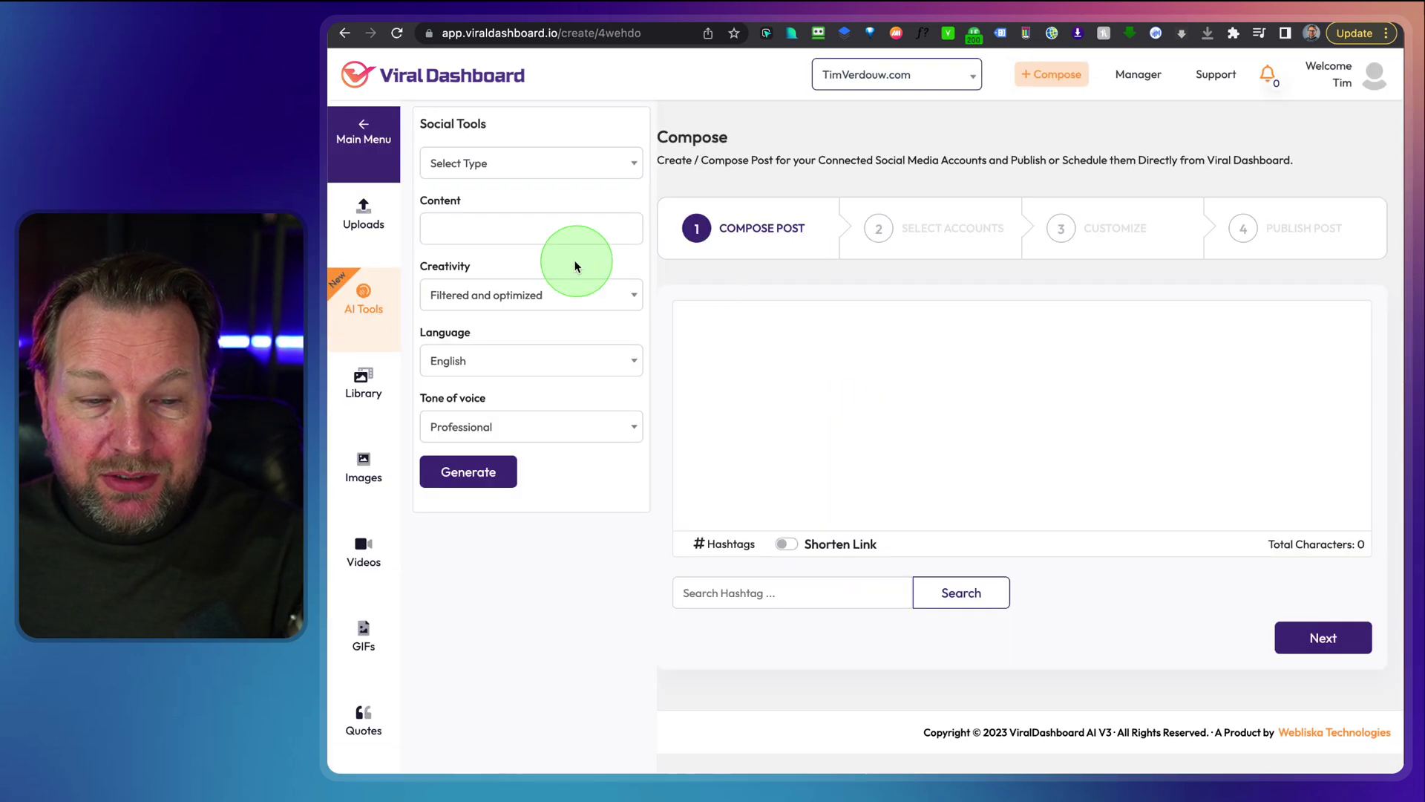
pyautogui.moveTo(403, 245)
pyautogui.mouseDown()
pyautogui.moveTo(330, 605)
pyautogui.moveTo(330, 757)
pyautogui.mouseUp()
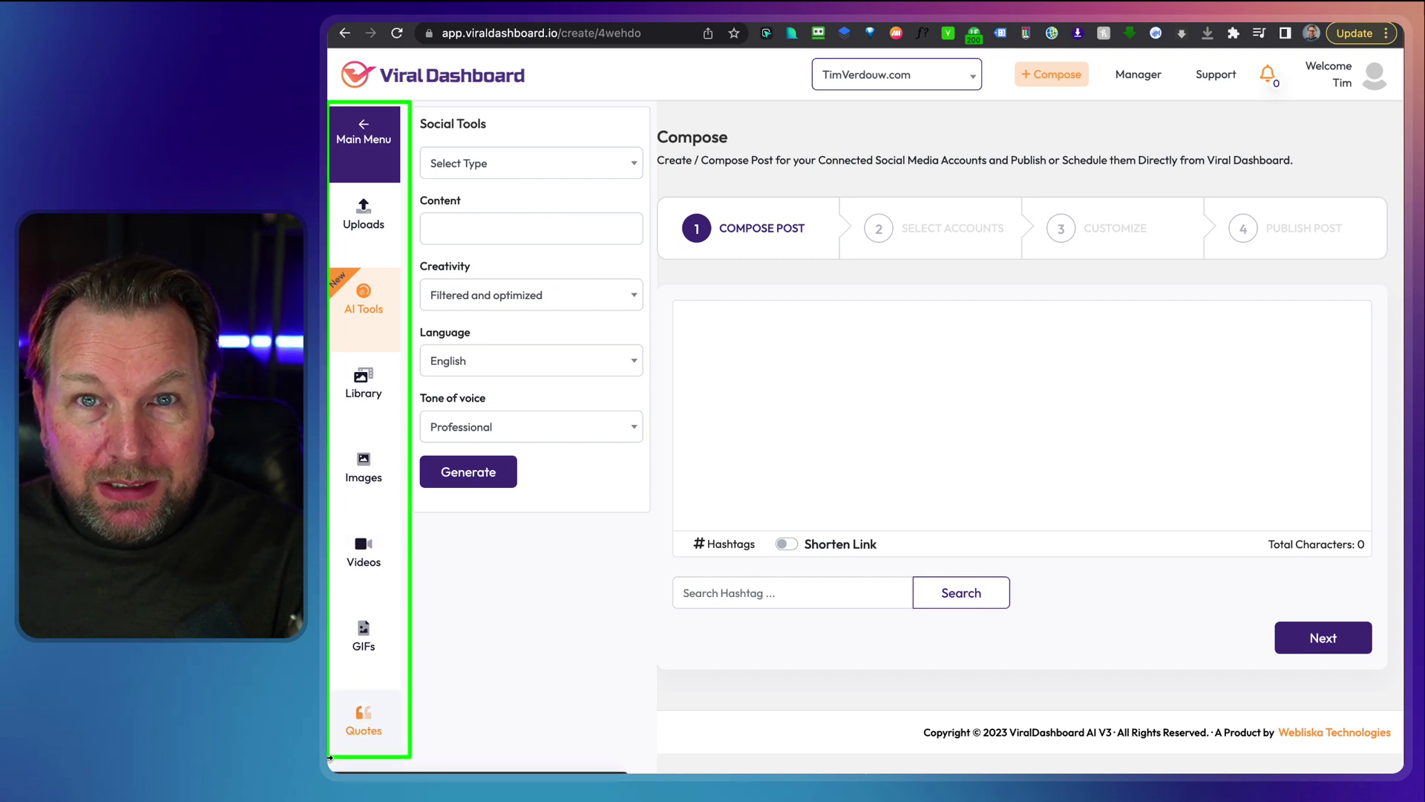
pyautogui.click(366, 232)
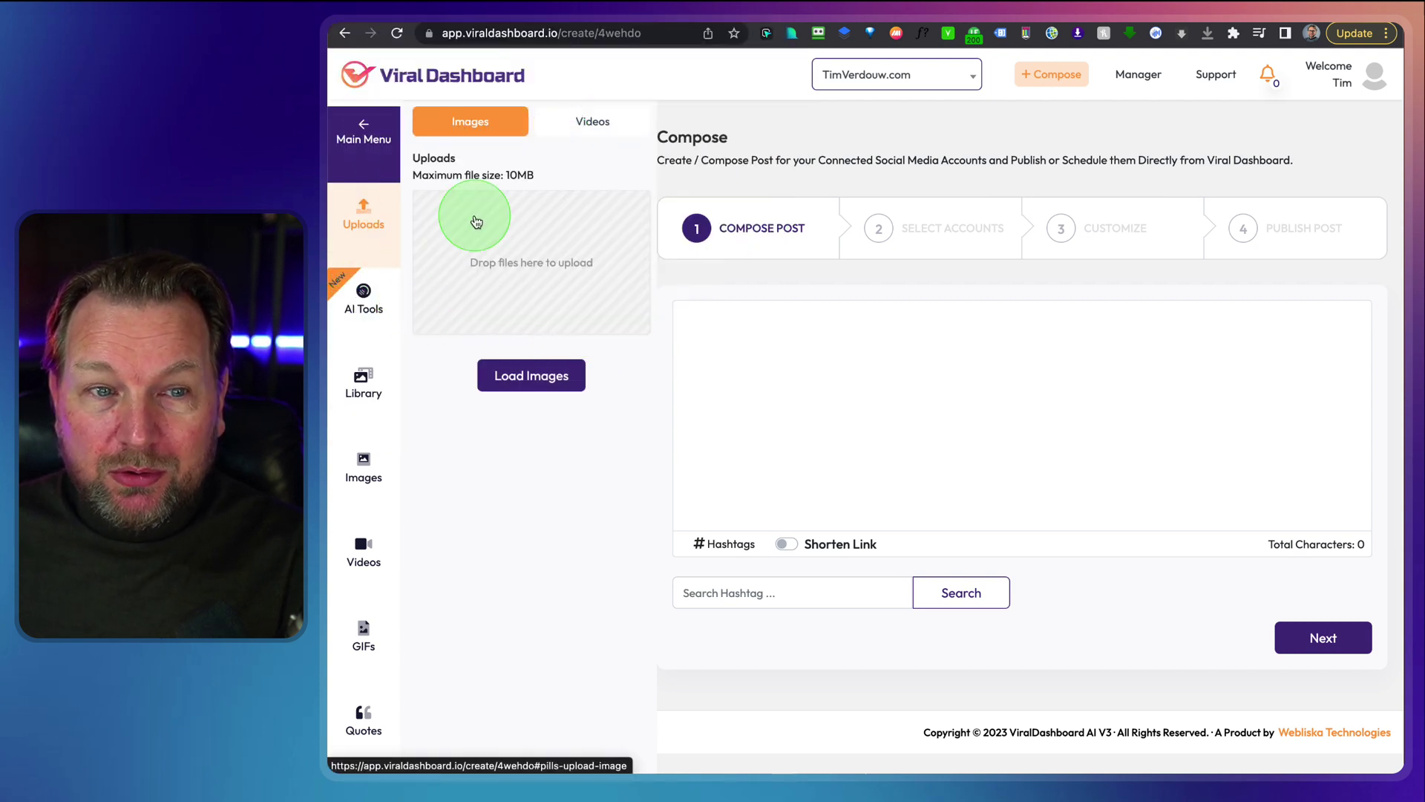
pyautogui.click(360, 306)
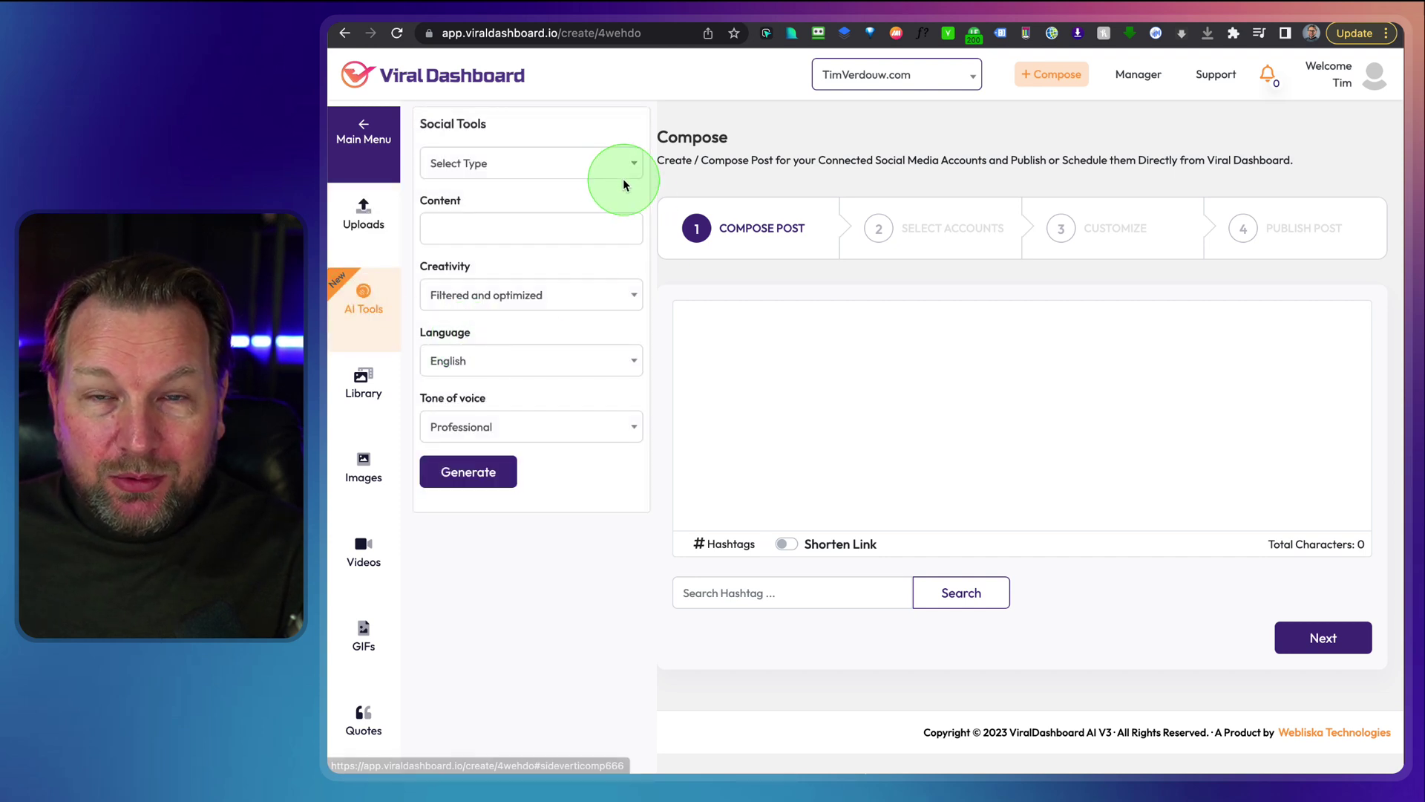
# Step: Set the AI tool to Carousel Post with Filtered and optimized creativity, English, Professional tone
pyautogui.click(518, 159)
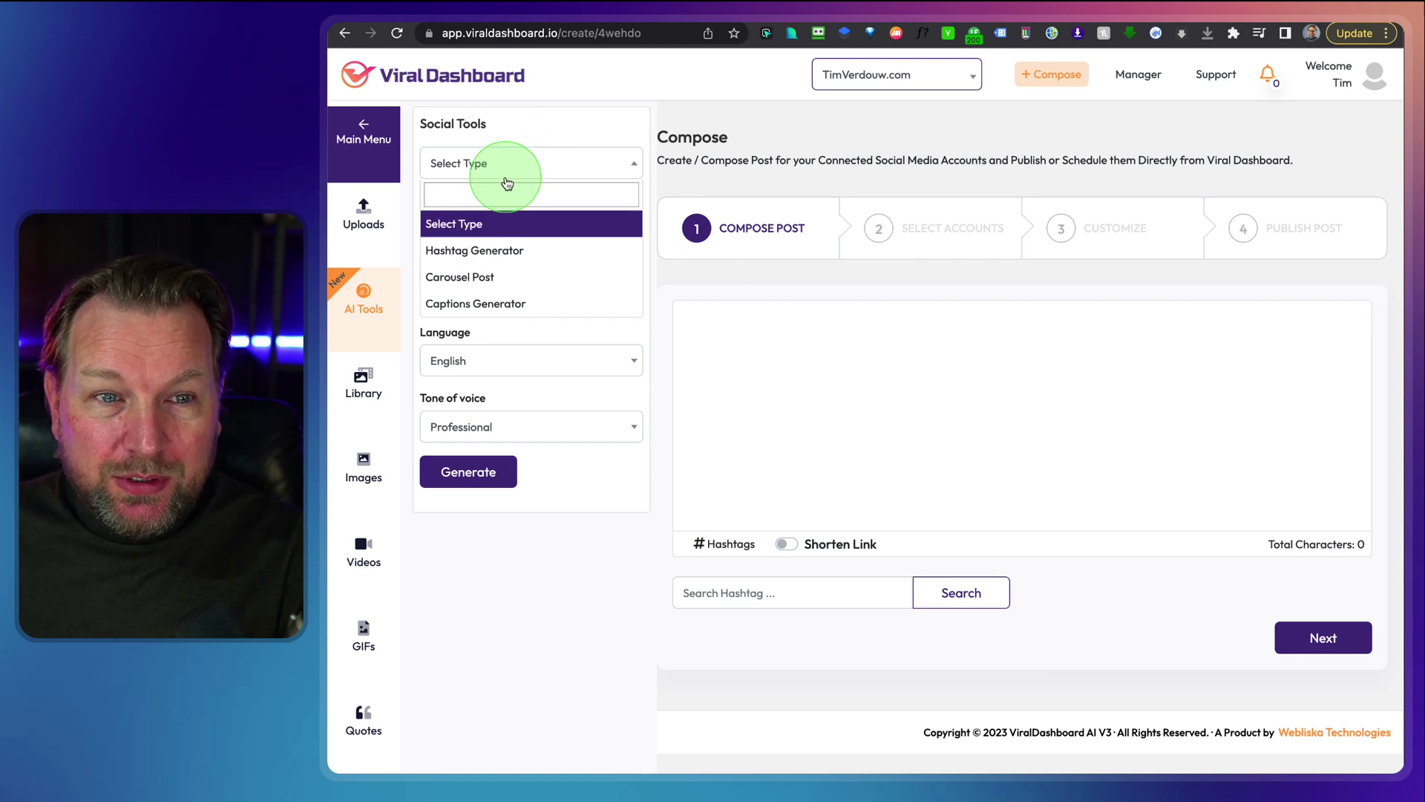
pyautogui.click(495, 278)
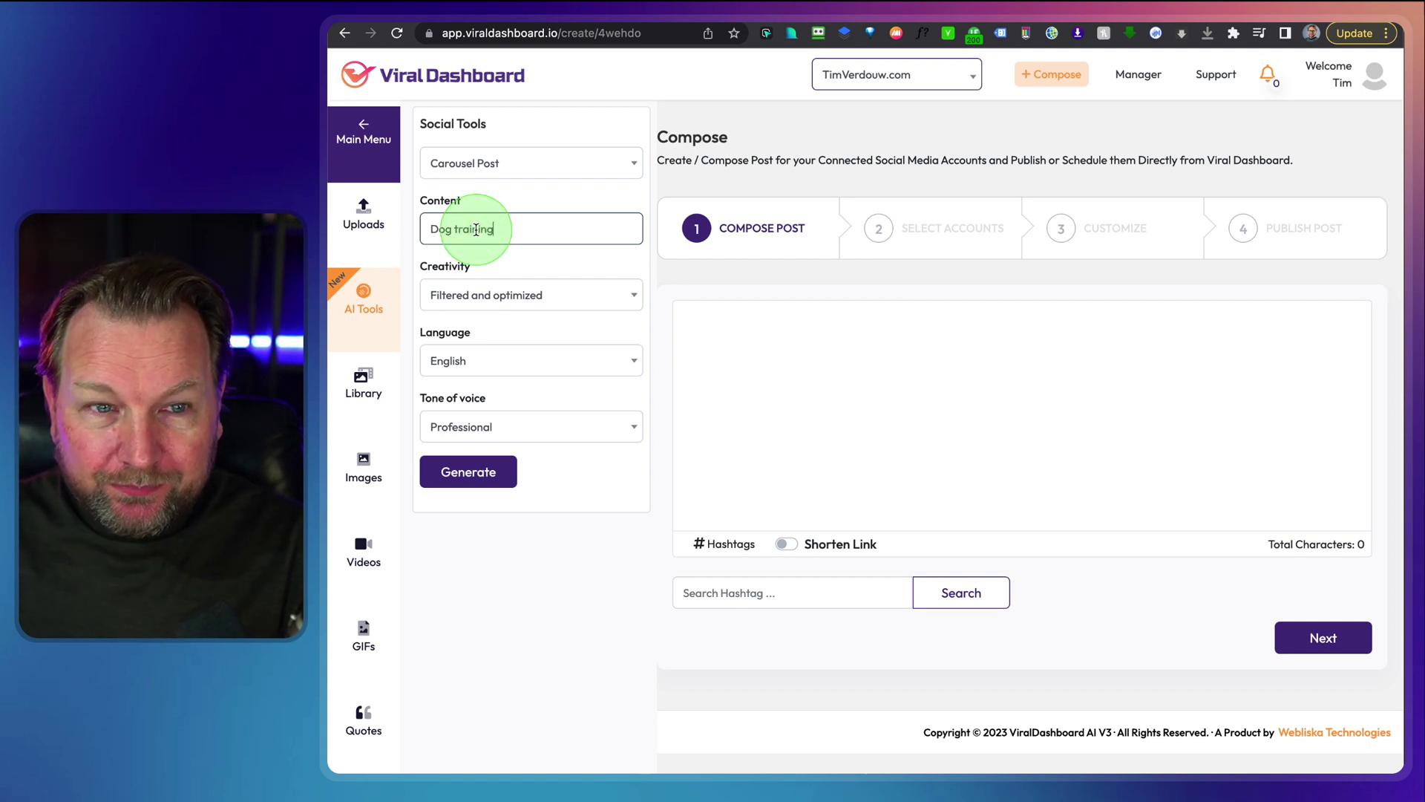
pyautogui.click(454, 297)
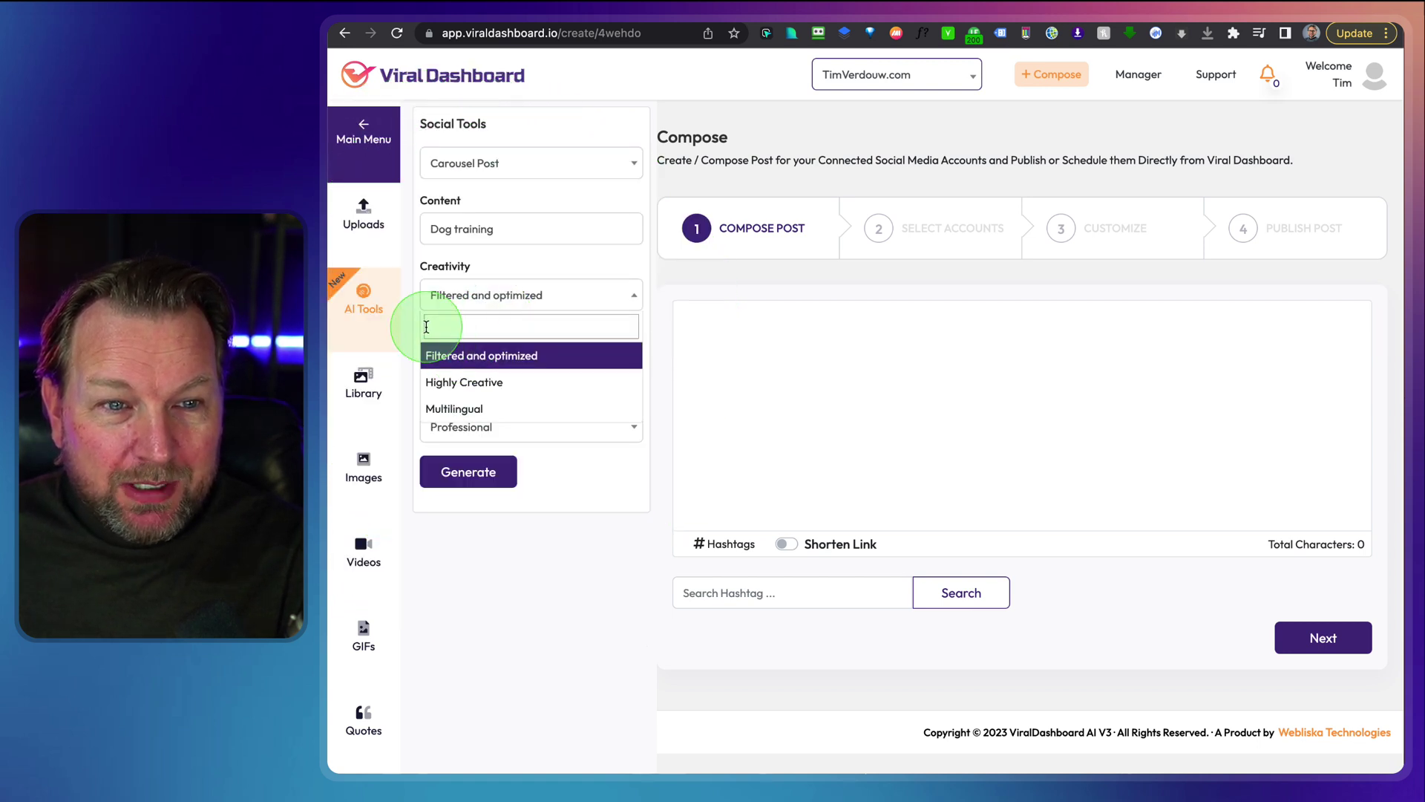
pyautogui.click(435, 359)
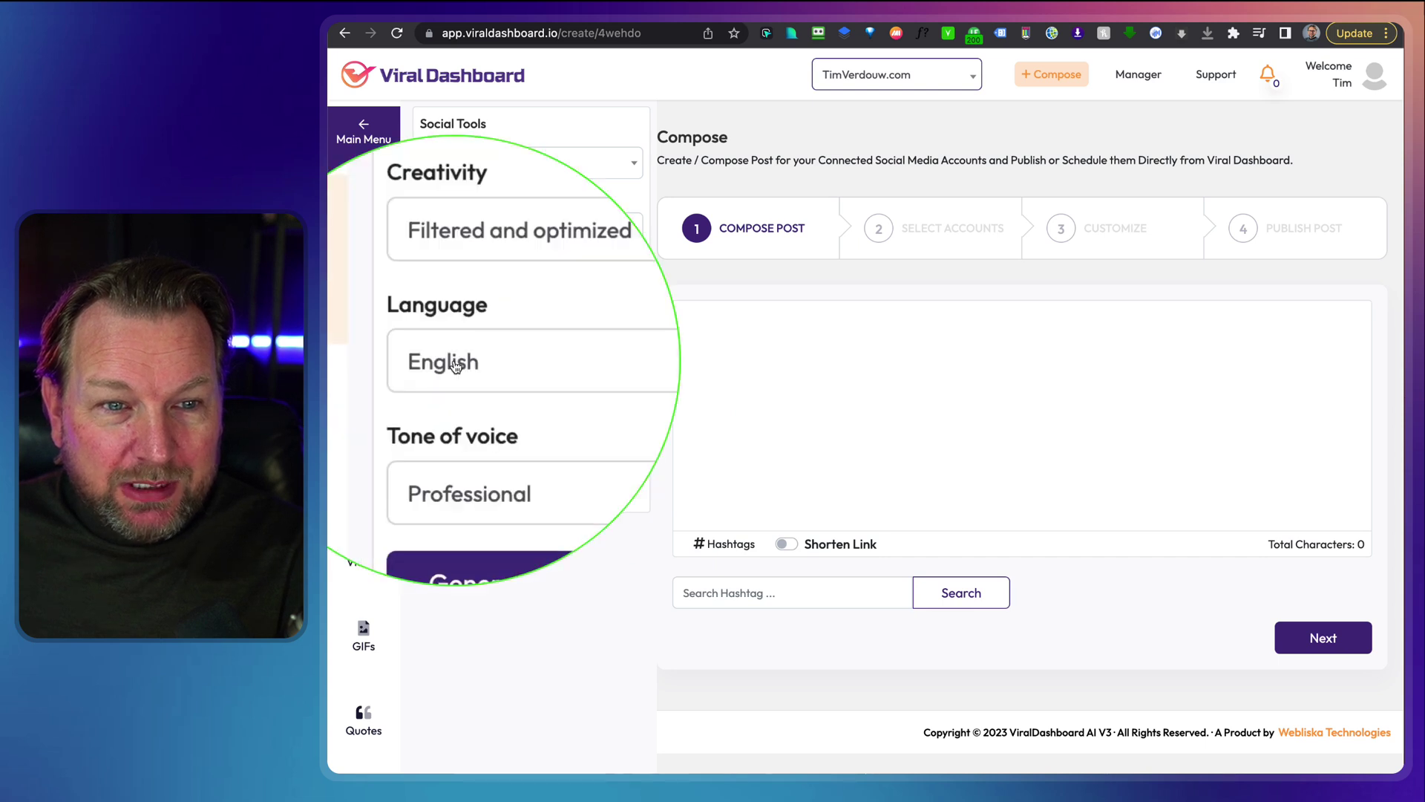
pyautogui.click(436, 360)
pyautogui.scroll(-1, 469, 454)
pyautogui.scroll(-5, 469, 455)
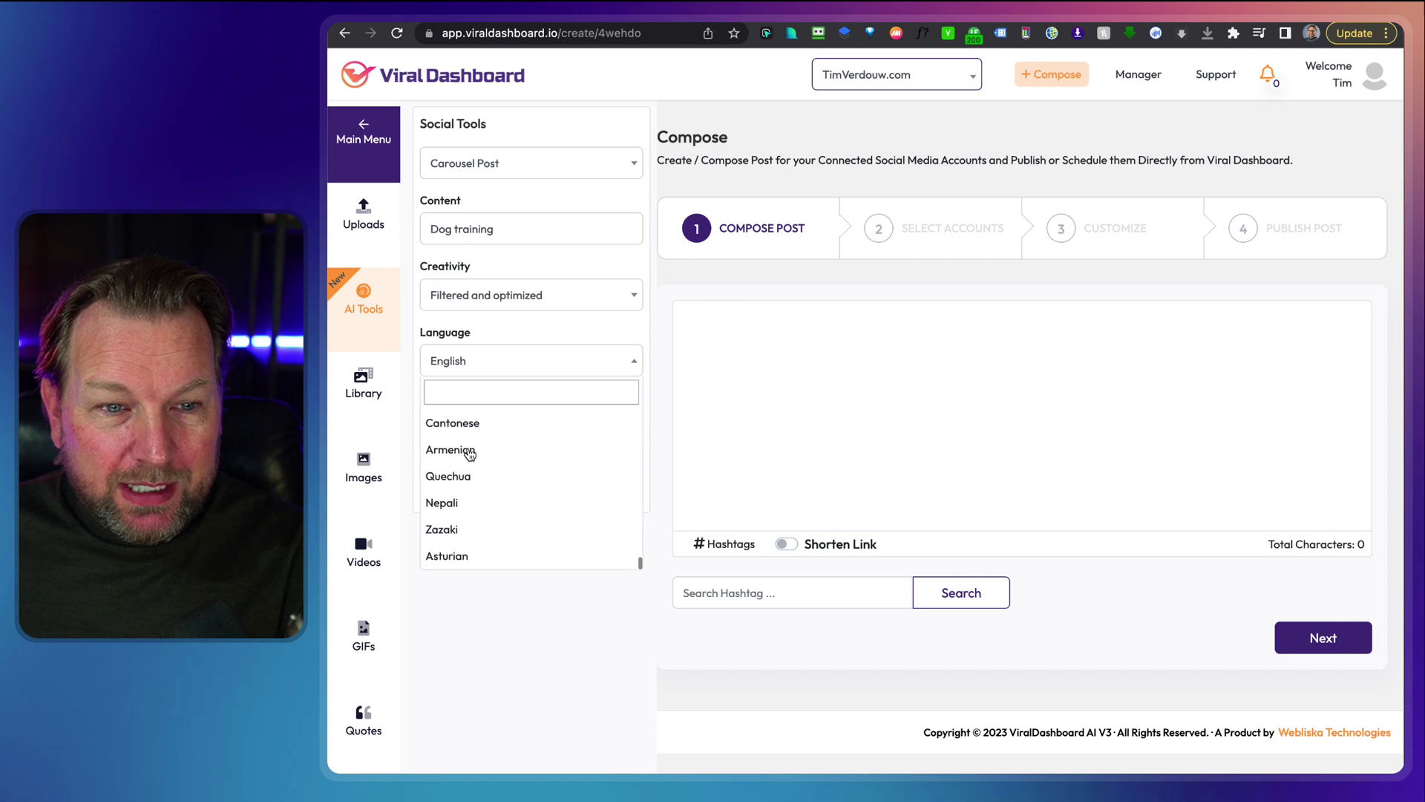
pyautogui.scroll(10, 475, 430)
pyautogui.click(514, 354)
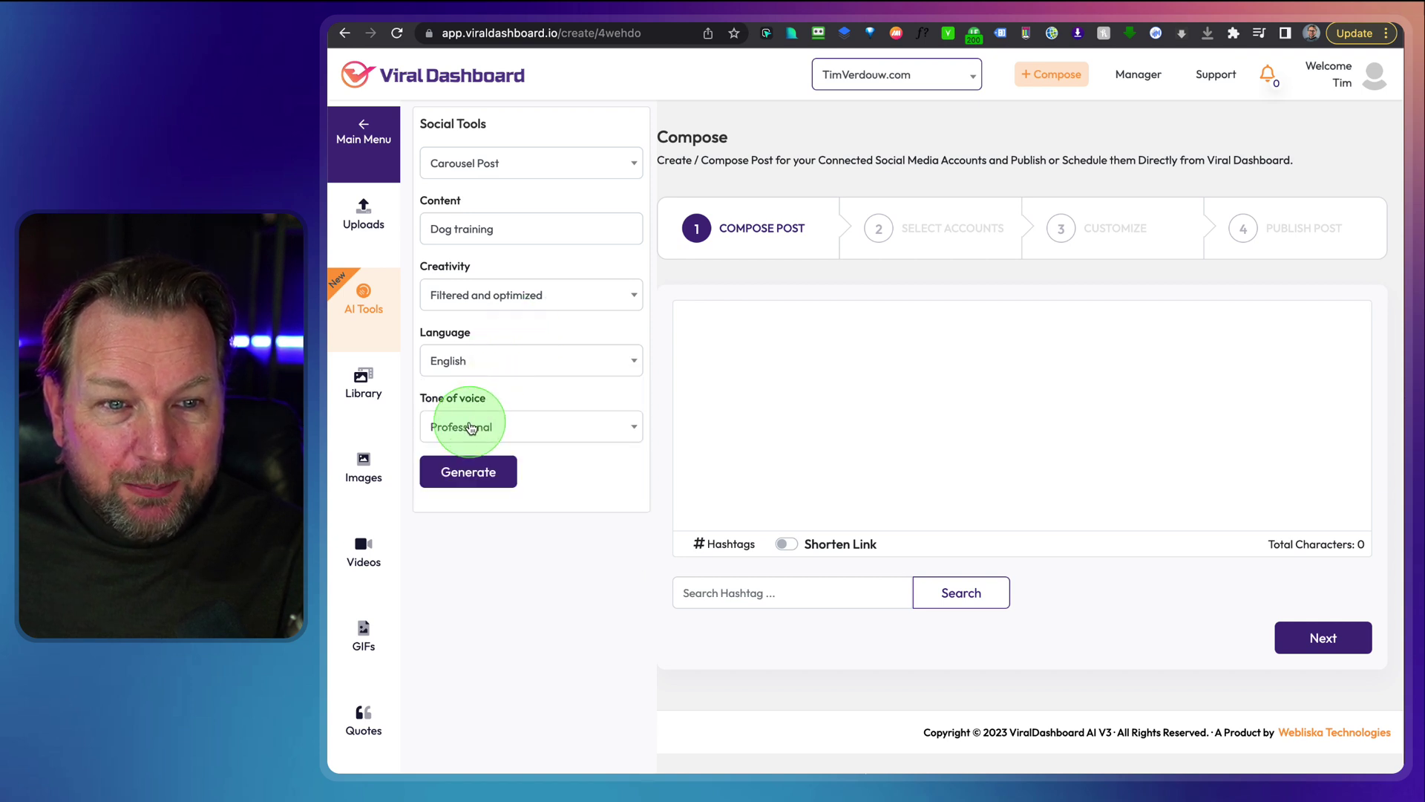
pyautogui.click(470, 429)
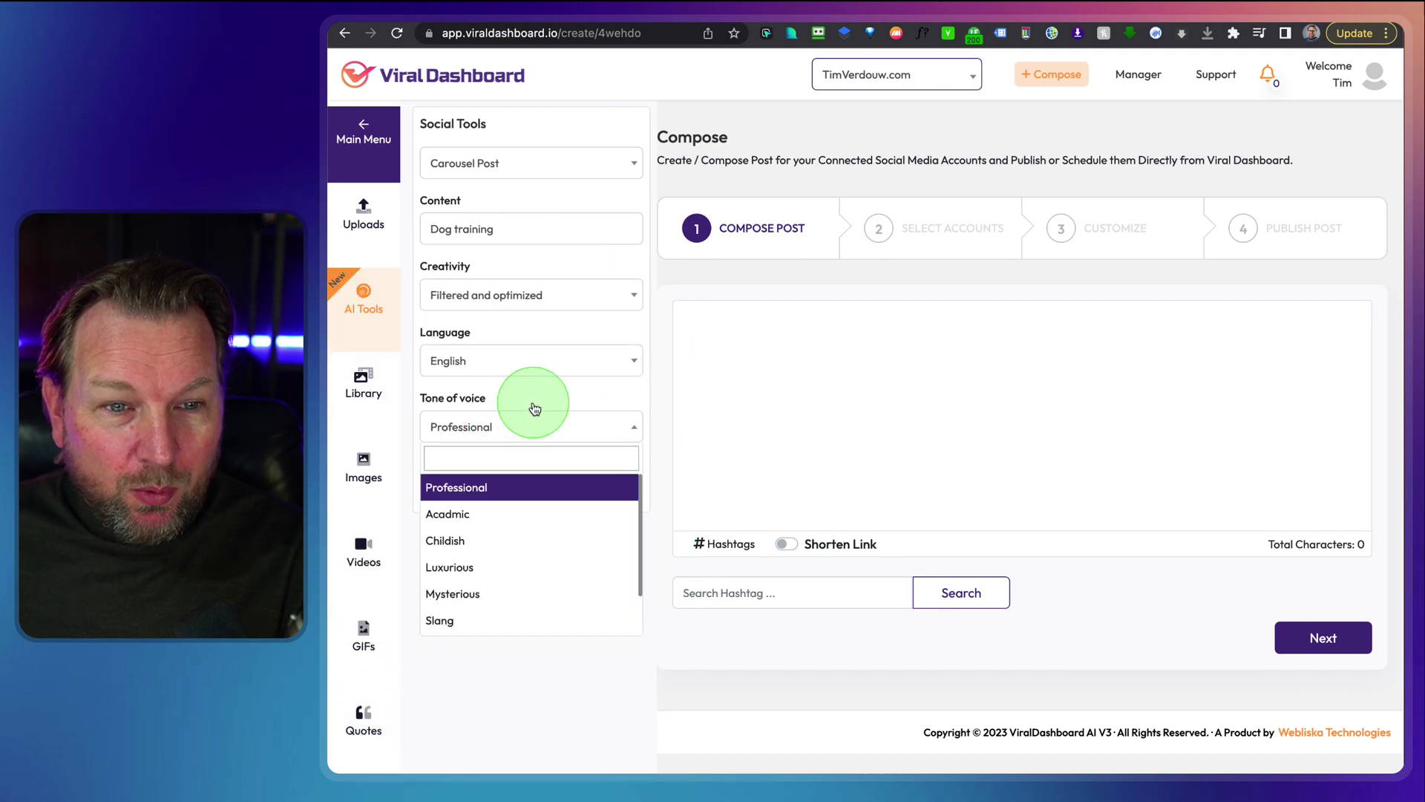
pyautogui.click(535, 408)
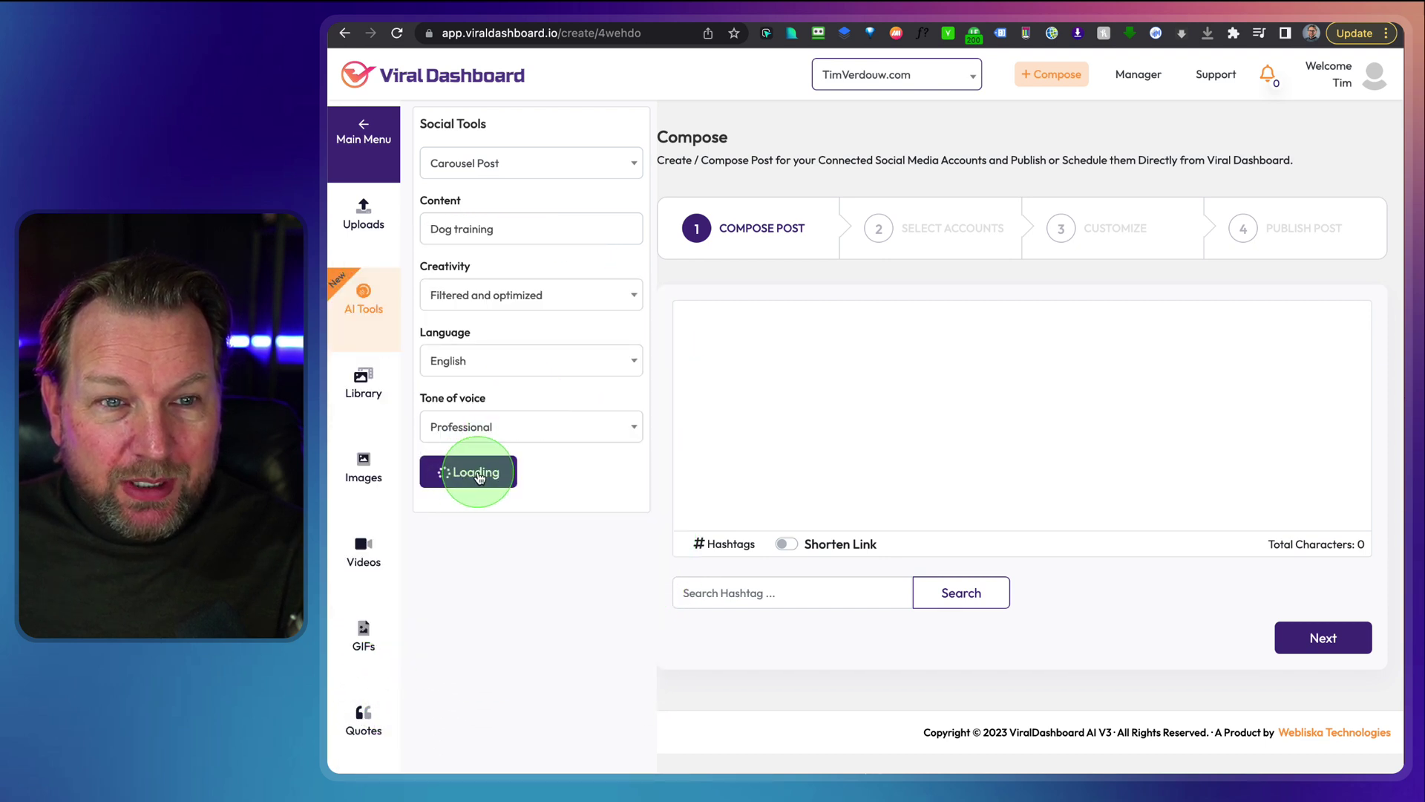
# Step: Generate the Dog training carousel, insert its six points, and delete the blank first line
pyautogui.click(468, 244)
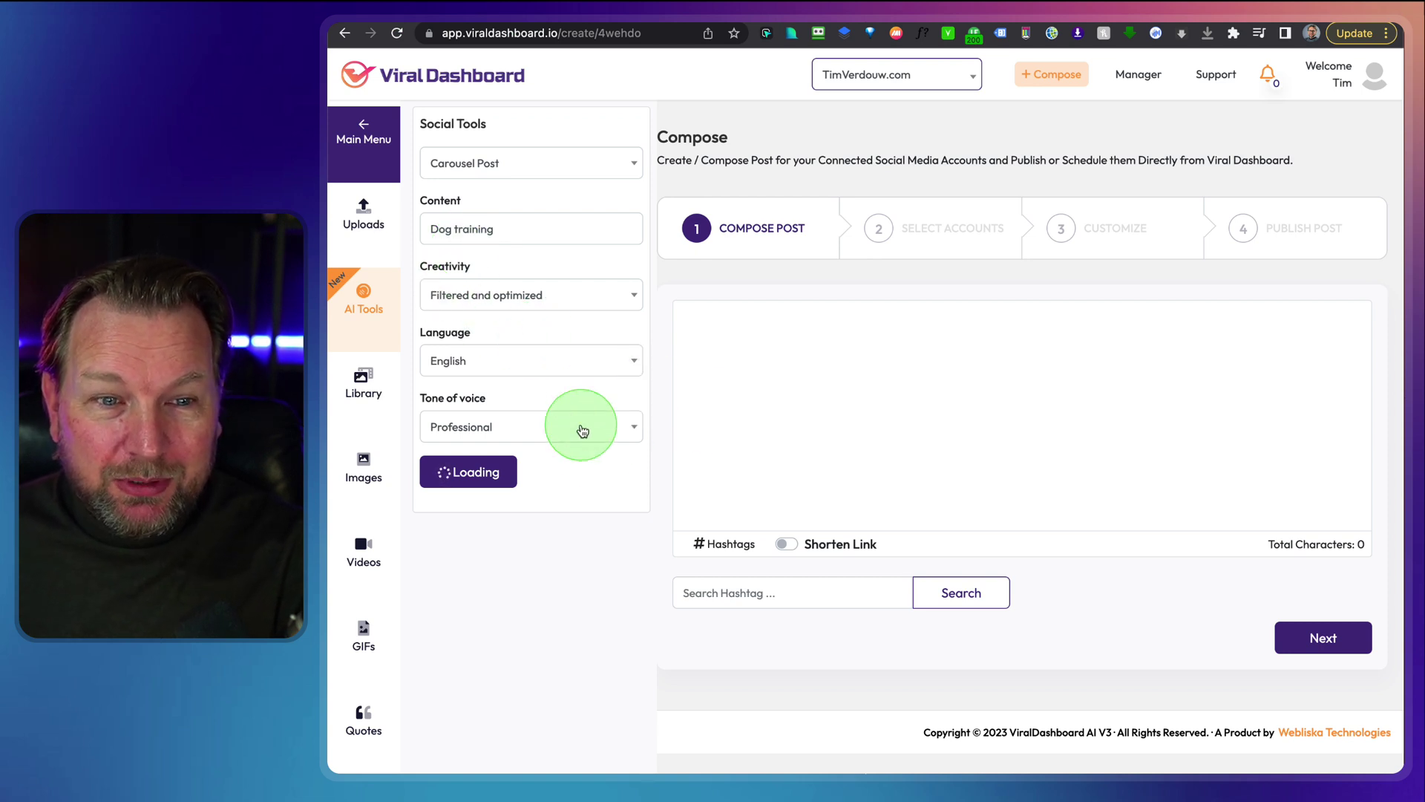
pyautogui.scroll(-4, 623, 476)
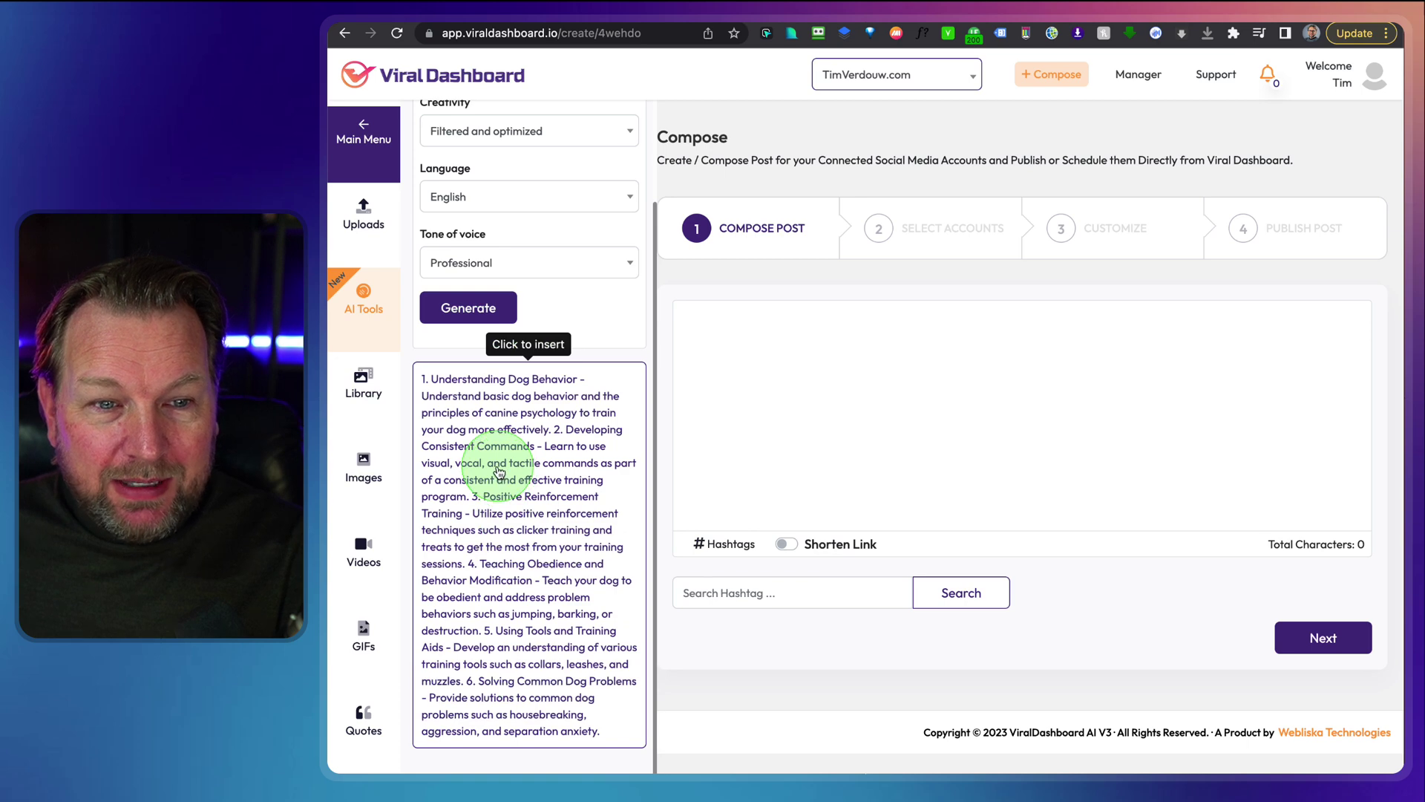
pyautogui.click(498, 472)
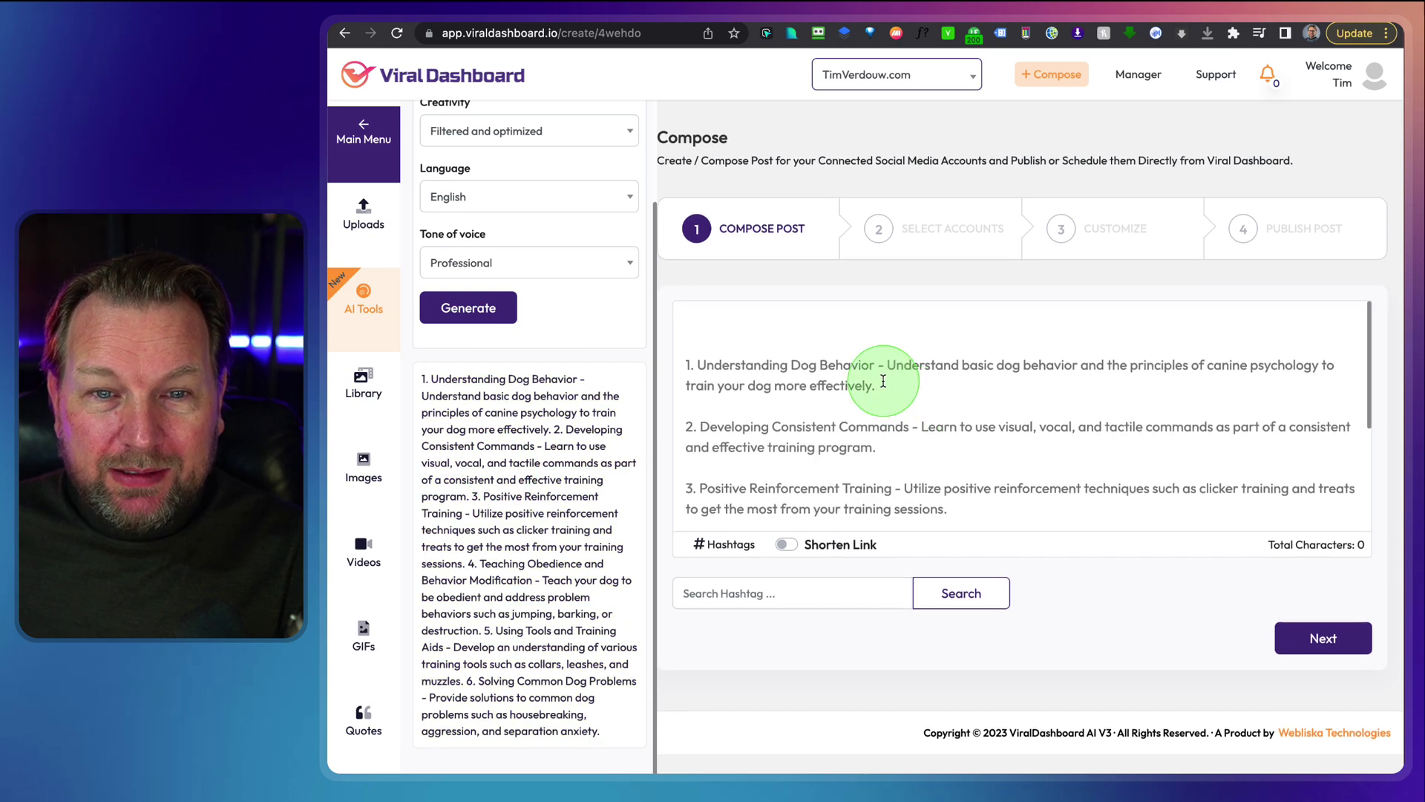
pyautogui.scroll(-5, 883, 381)
pyautogui.scroll(5, 882, 381)
pyautogui.click(724, 329)
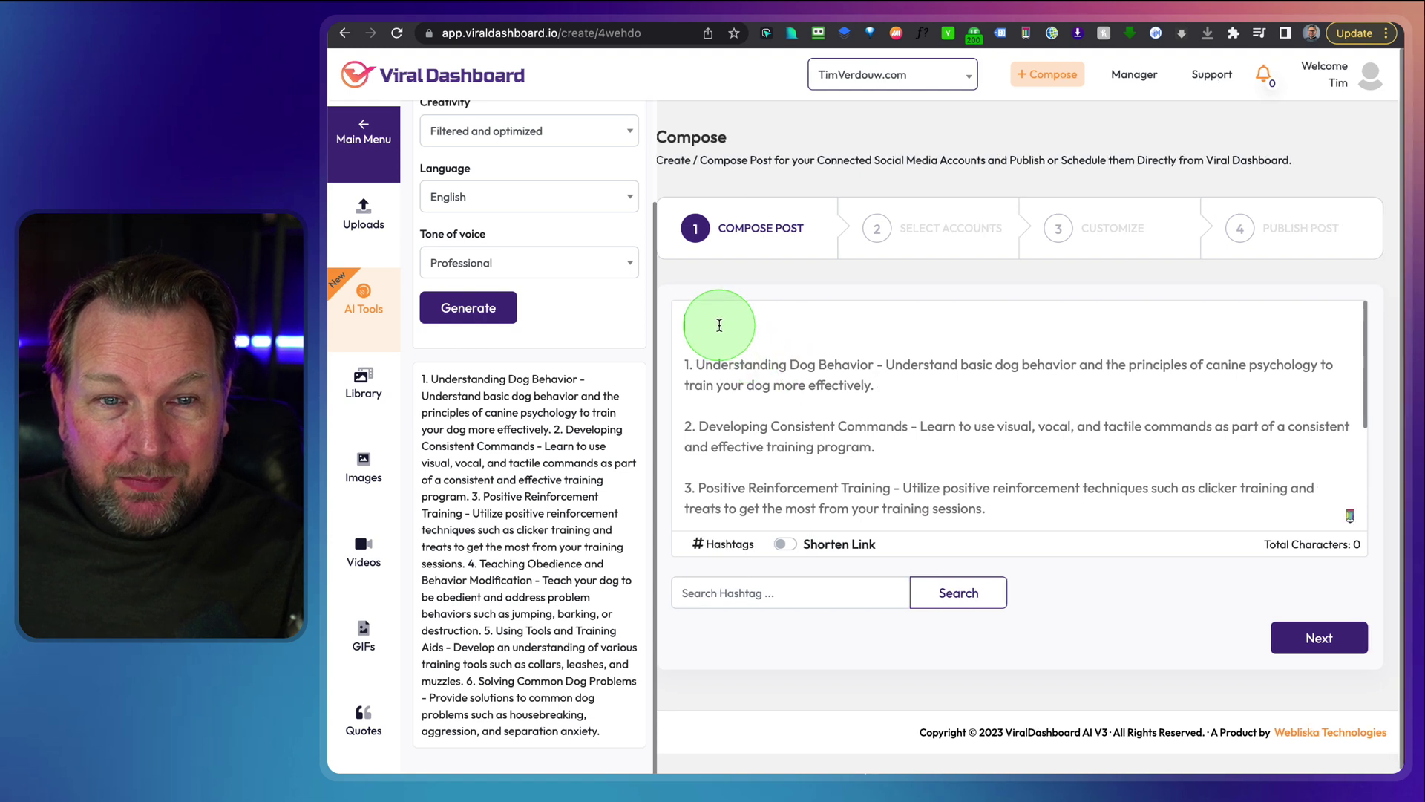
pyautogui.press('Delete')
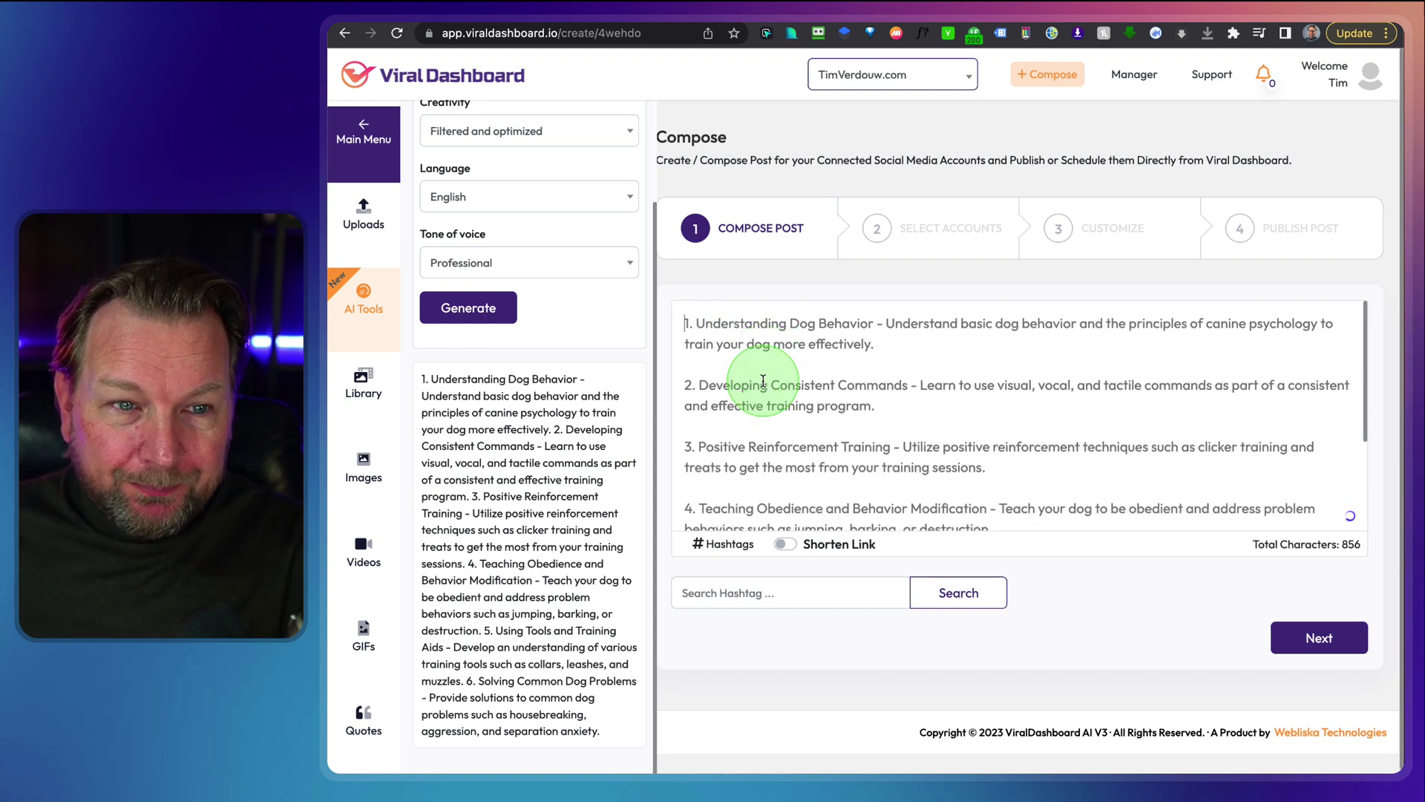
# Step: Search the stock image library for 'dogs'
pyautogui.click(359, 393)
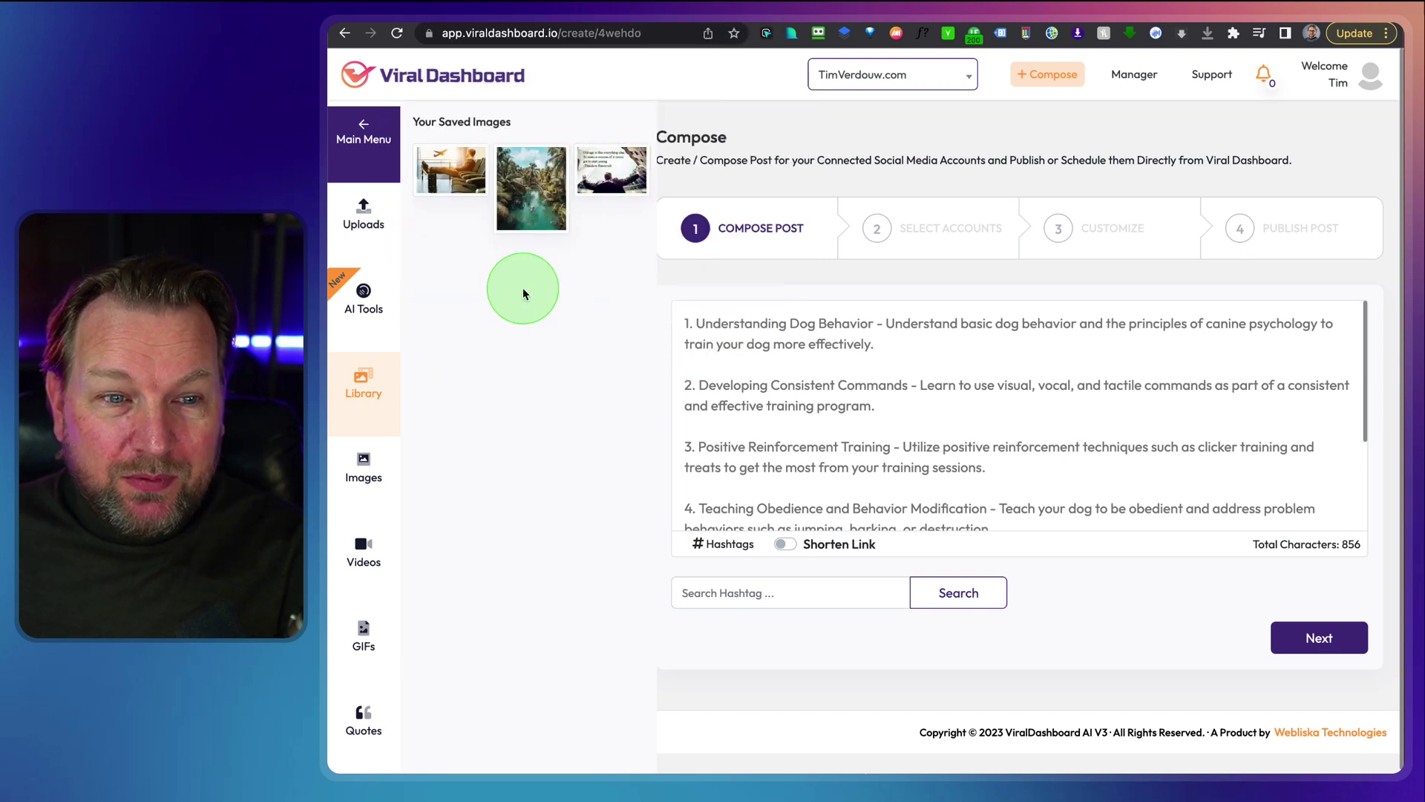
pyautogui.click(363, 475)
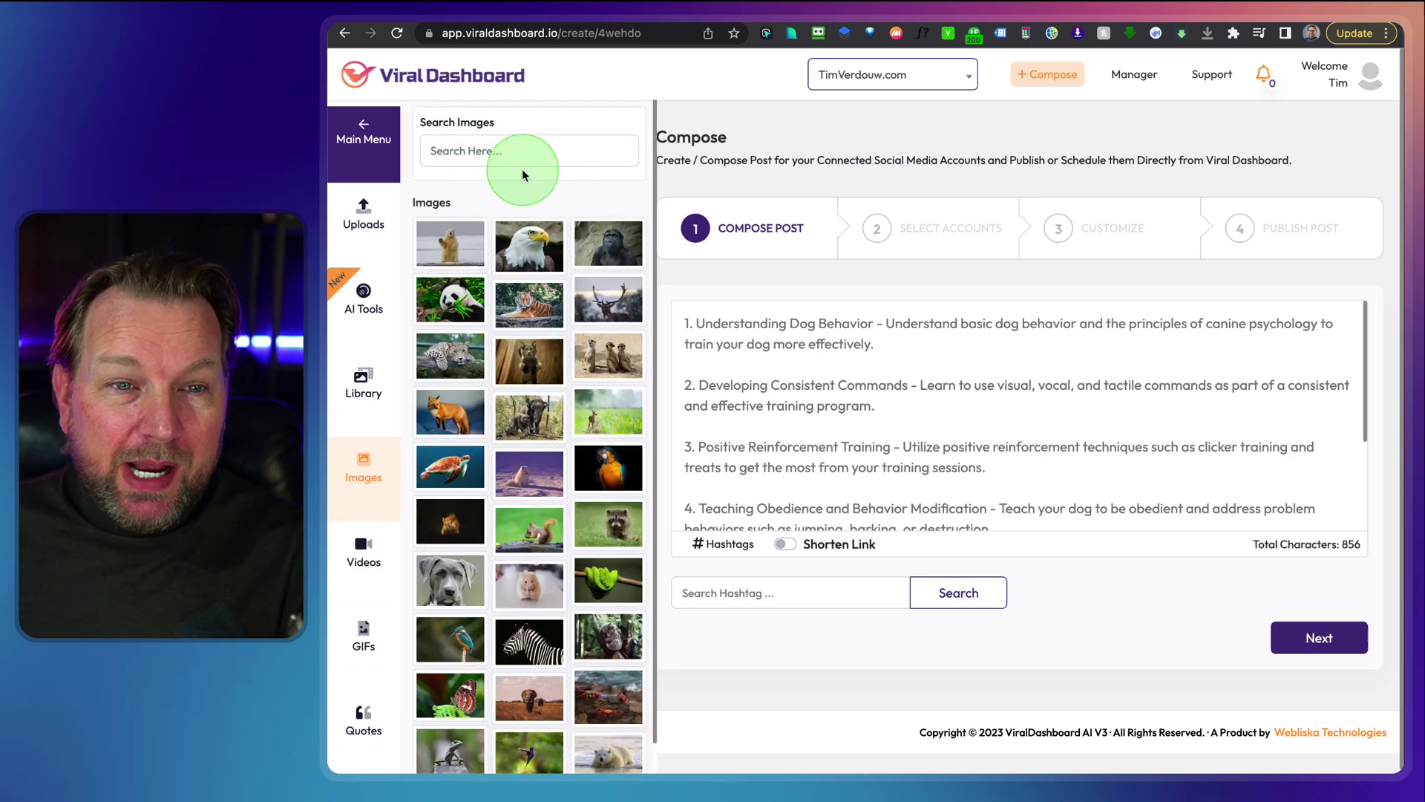
pyautogui.click(495, 154)
pyautogui.write('dogs')
pyautogui.press('Return')
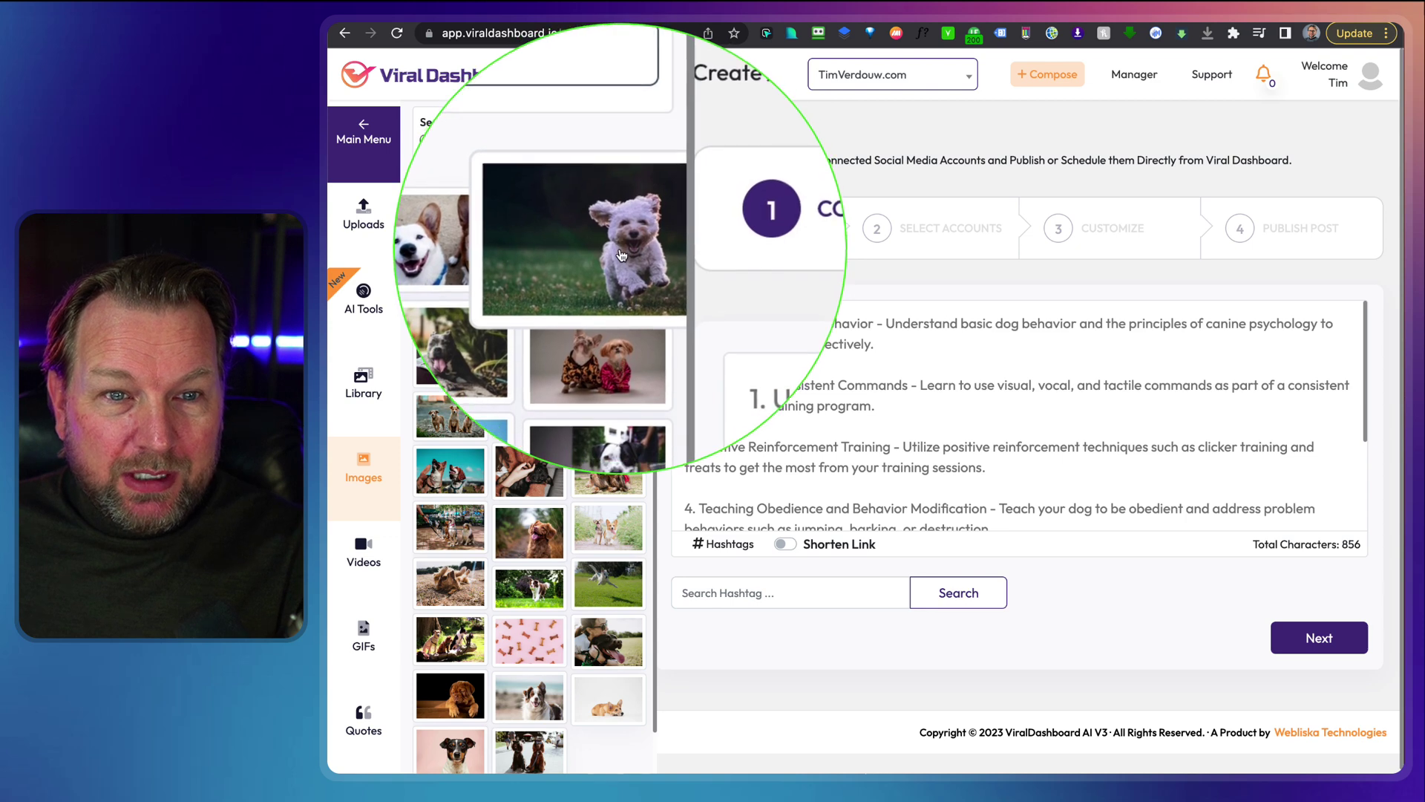
# Step: Add five dog photos, including the snowy husky and teal two-dogs shots, to the post
pyautogui.moveTo(622, 255); pyautogui.dragTo(684, 347)
pyautogui.moveTo(453, 312); pyautogui.dragTo(773, 332)
pyautogui.moveTo(518, 356); pyautogui.dragTo(521, 416)
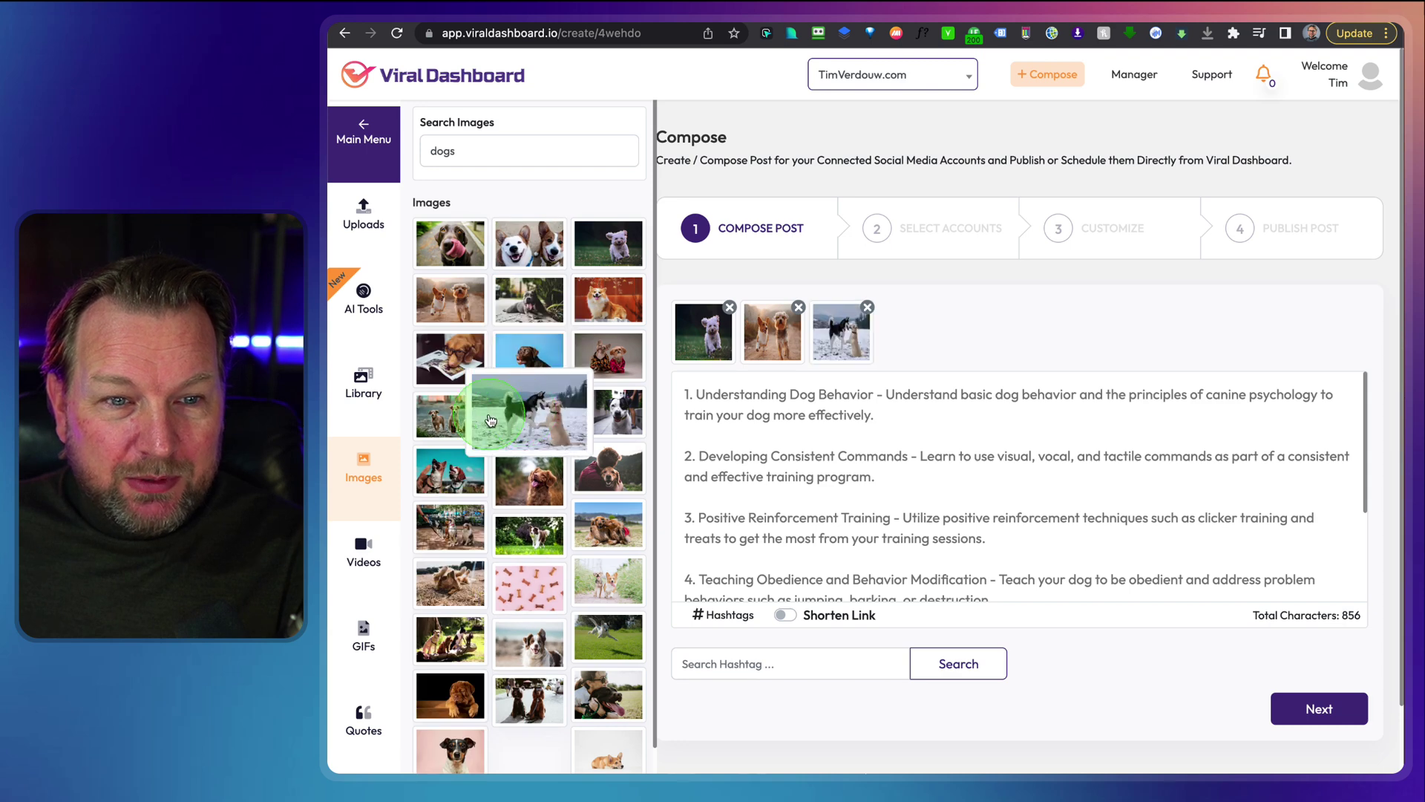
pyautogui.moveTo(455, 468); pyautogui.dragTo(980, 332)
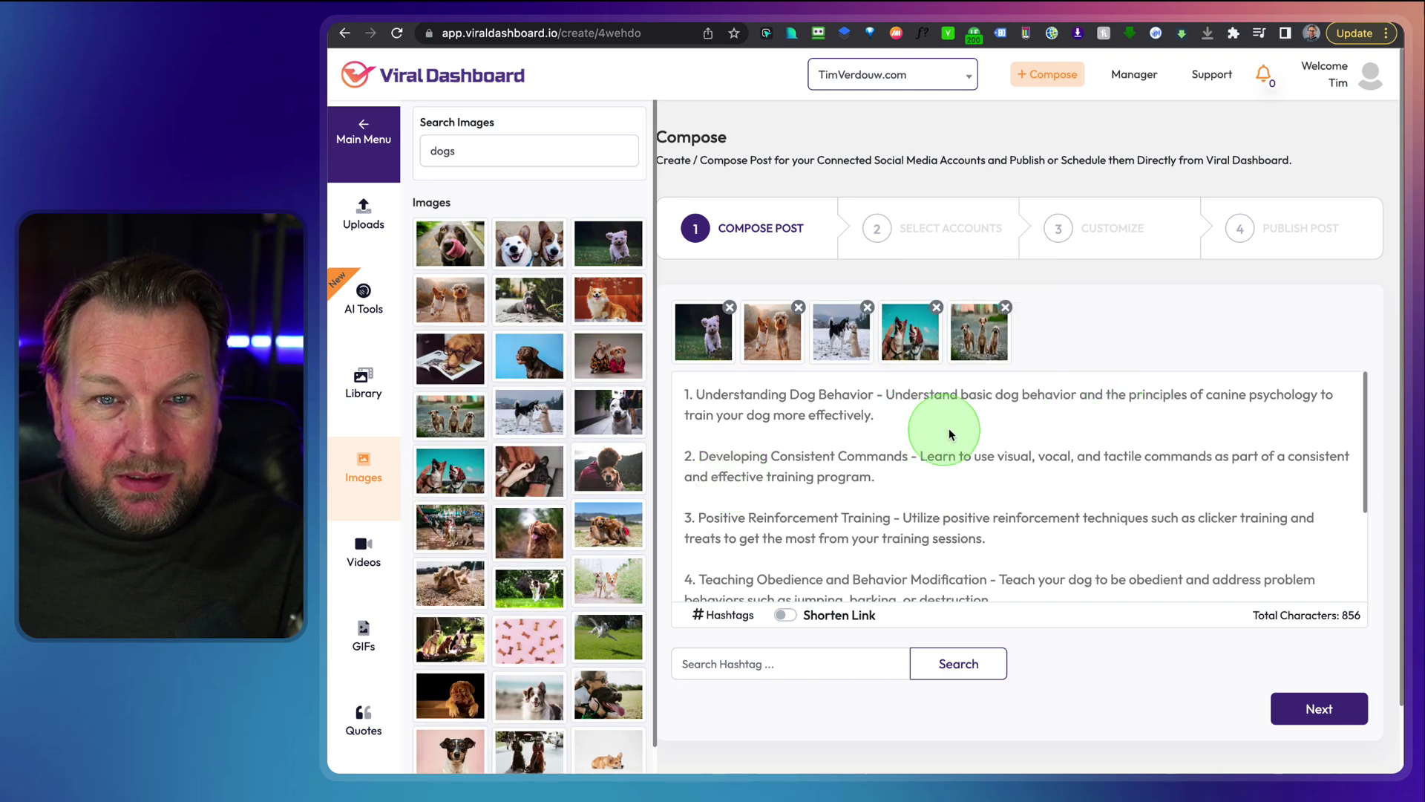
pyautogui.moveTo(752, 354)
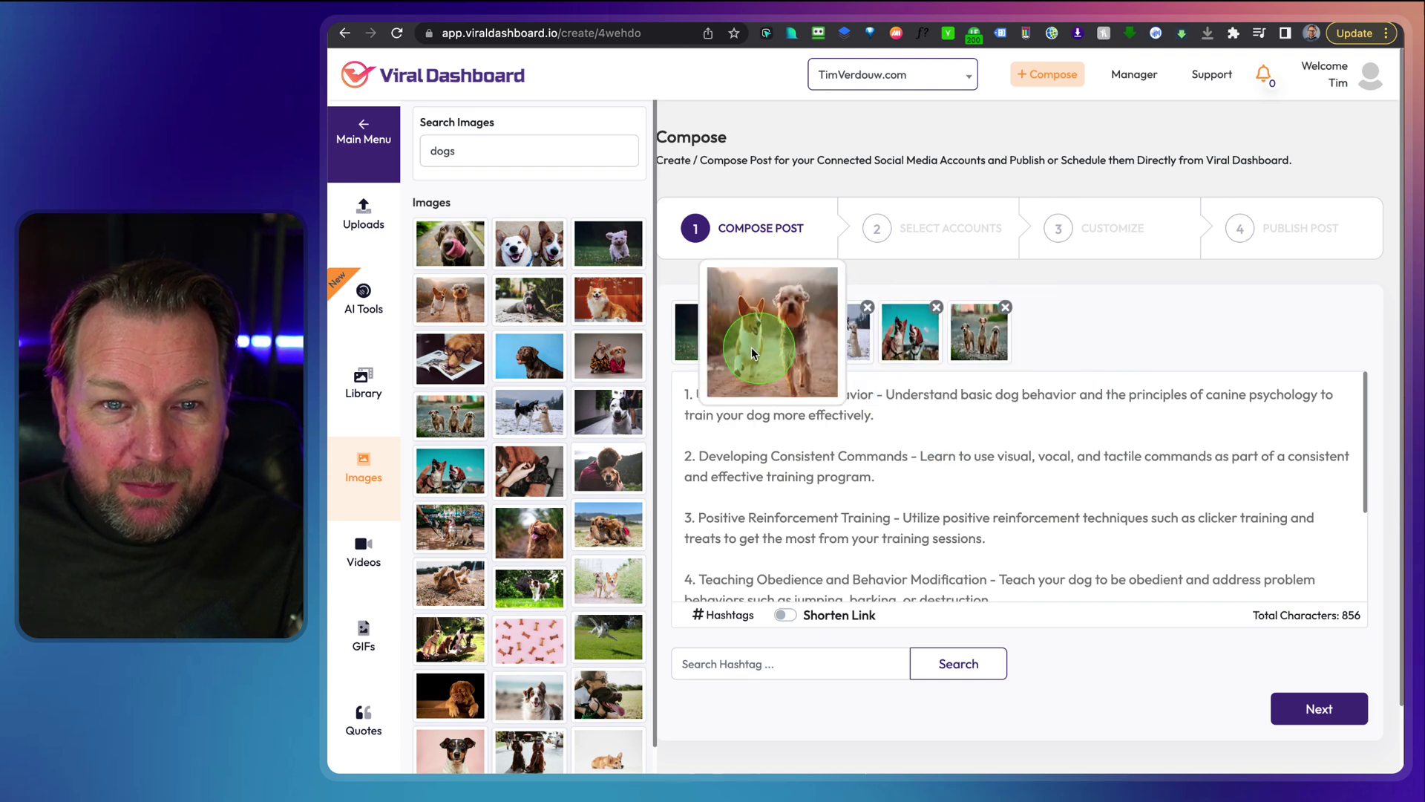
pyautogui.click(919, 512)
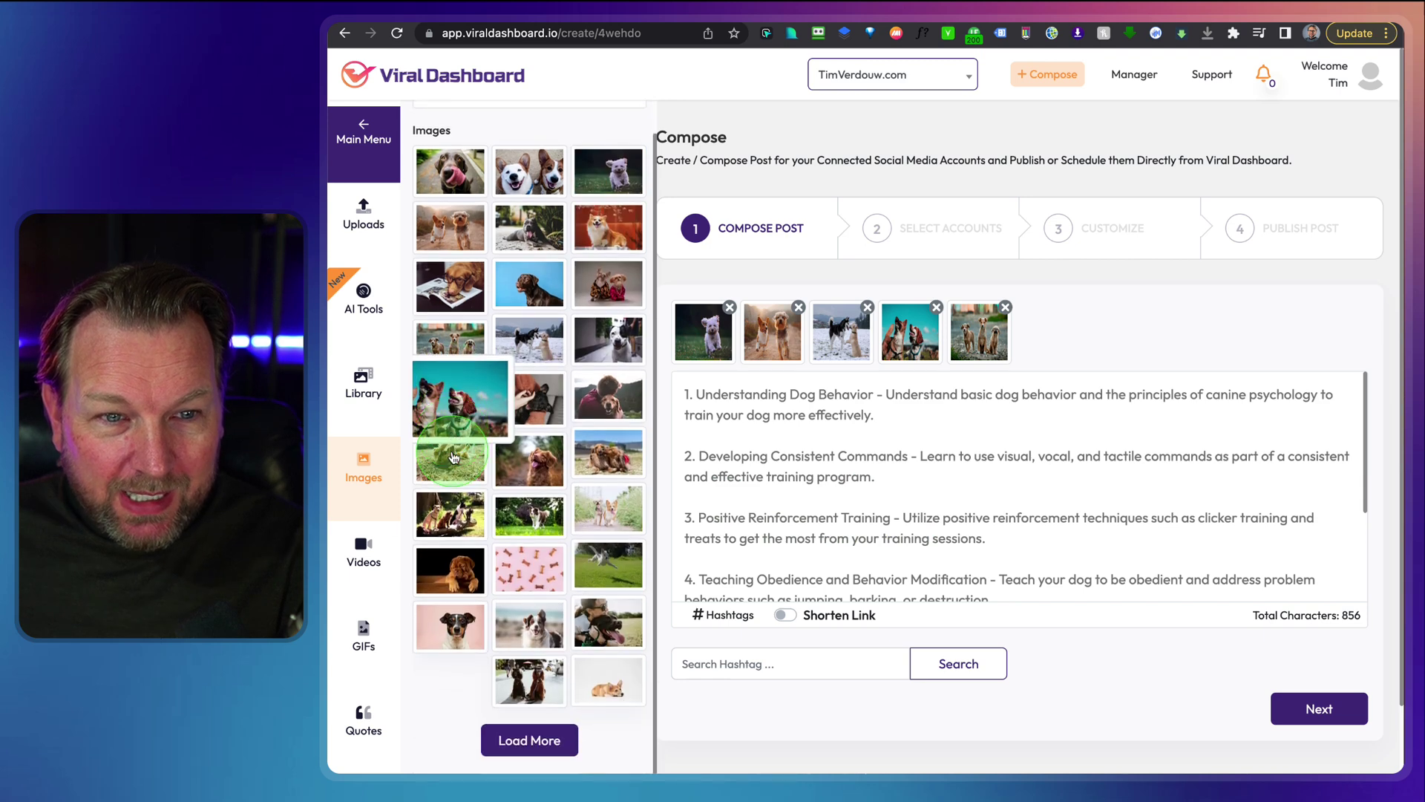
# Step: Append the first 'dog training' YouTube video link on its own line at the post's end
pyautogui.scroll(-1, 454, 454)
pyautogui.click(363, 551)
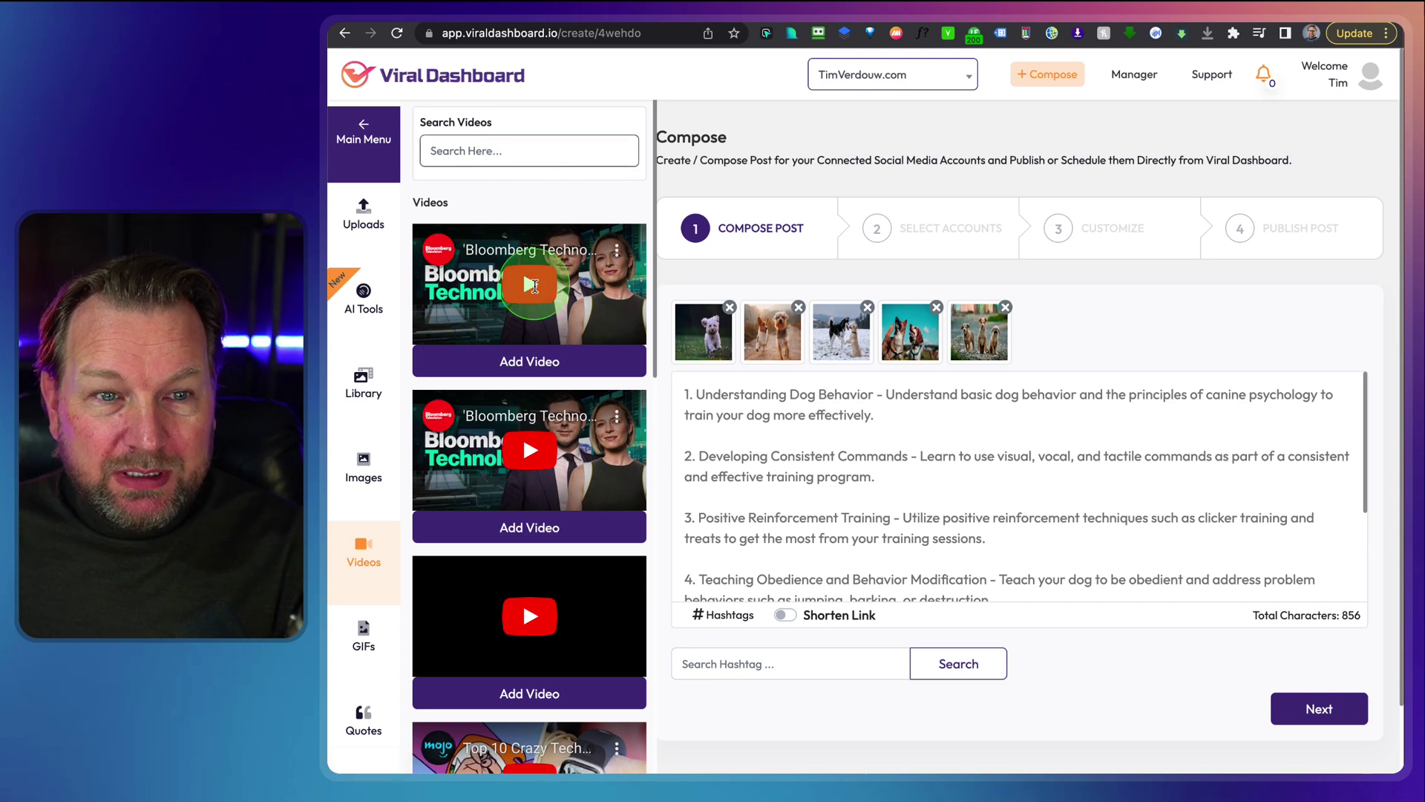
pyautogui.scroll(-6, 547, 245)
pyautogui.scroll(6, 547, 245)
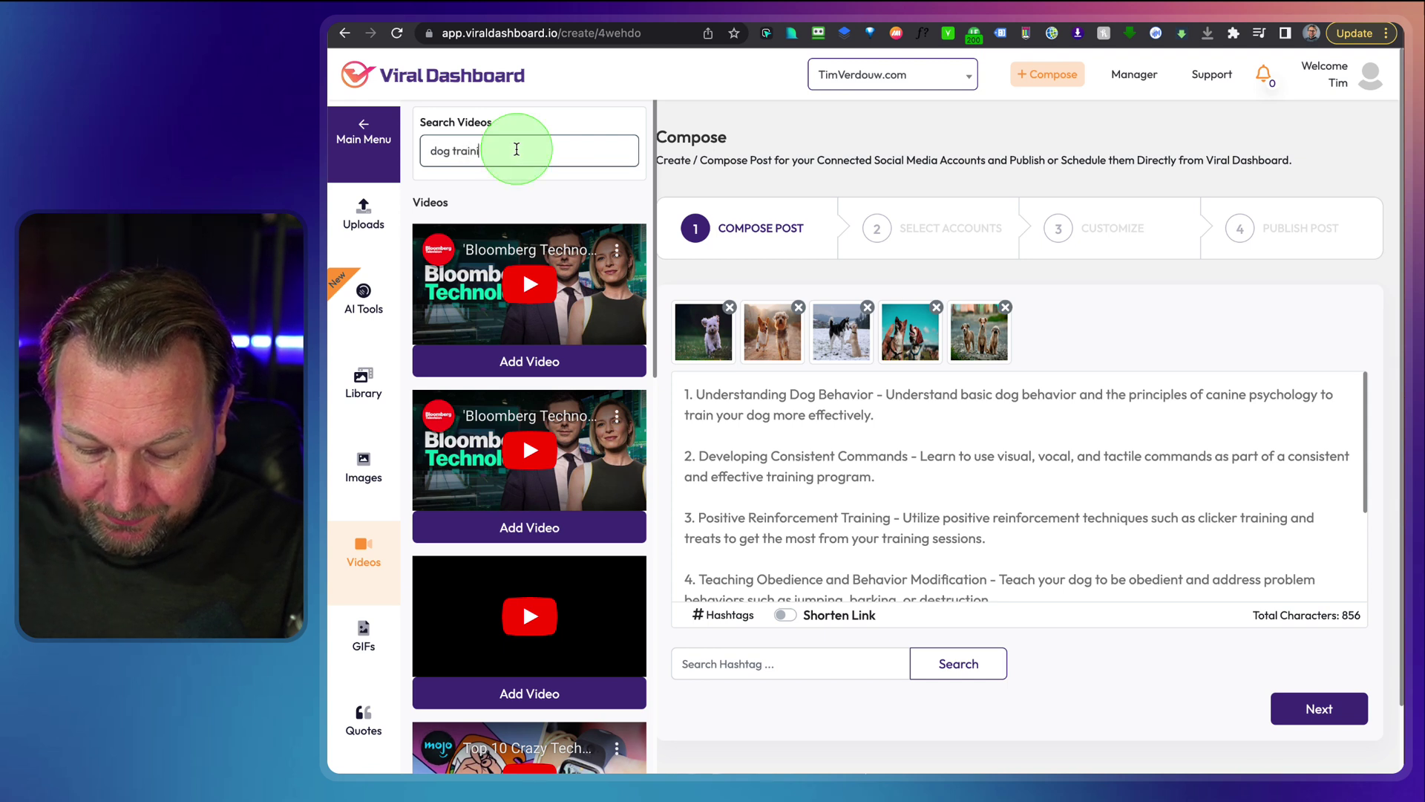
pyautogui.press('Return')
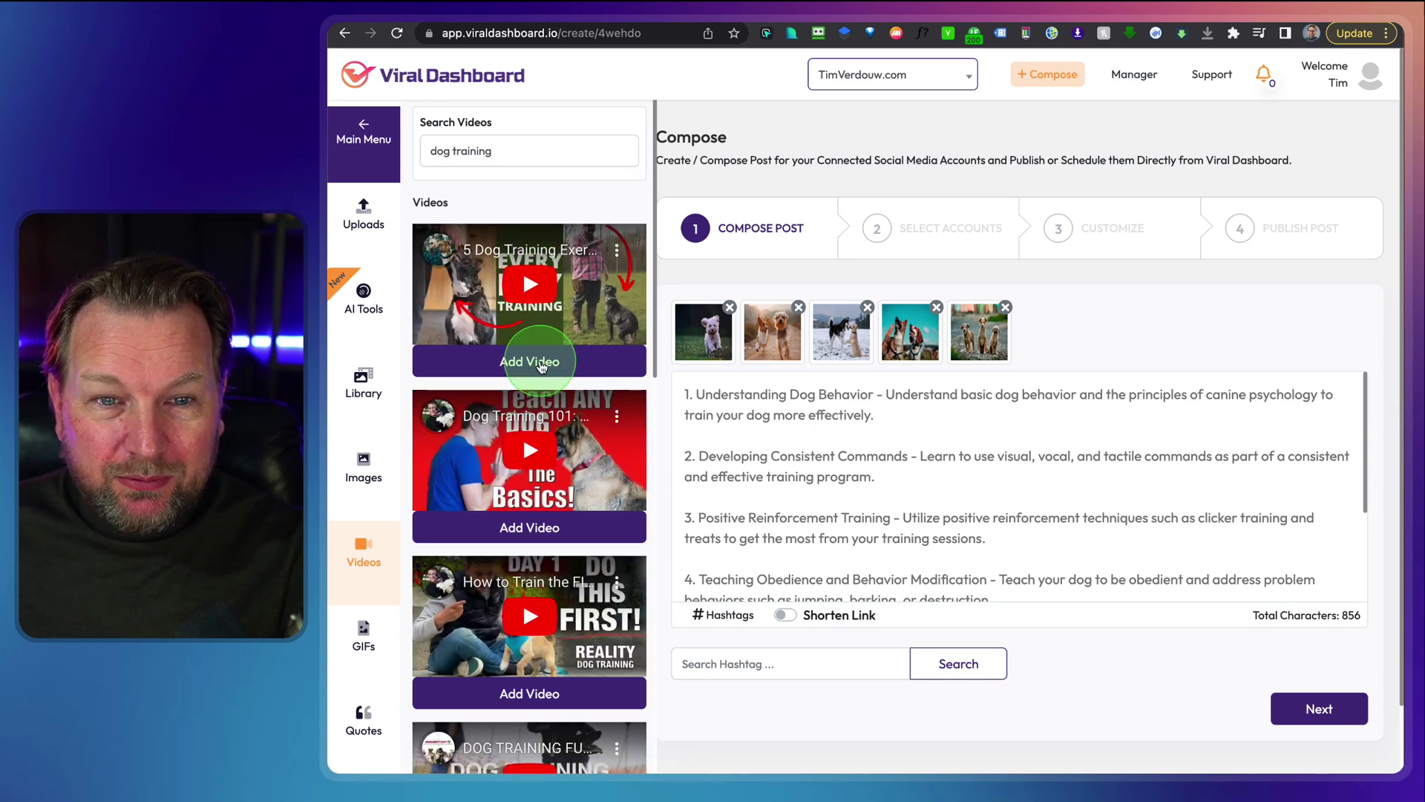
pyautogui.scroll(-3, 1076, 493)
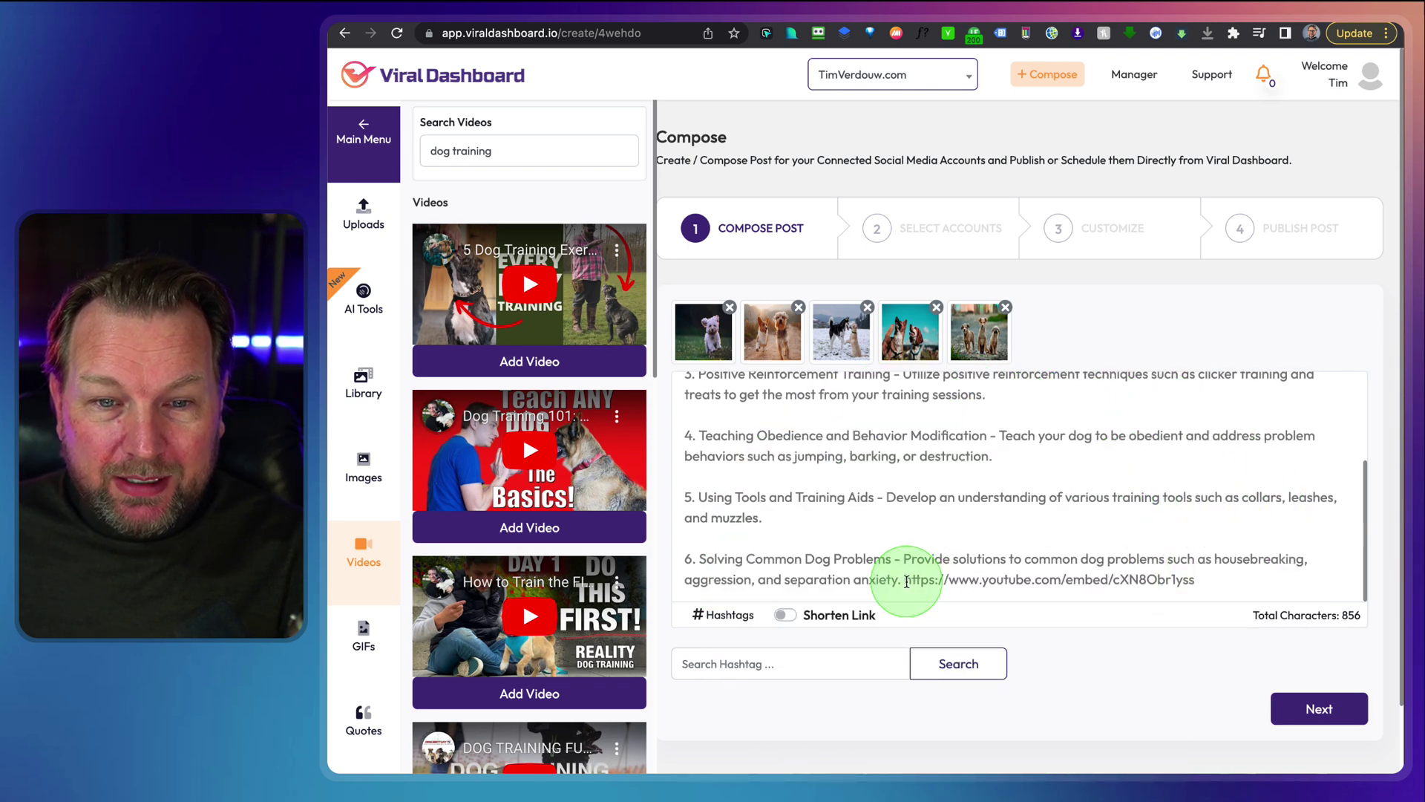
pyautogui.press('Return')
pyautogui.press('Return')
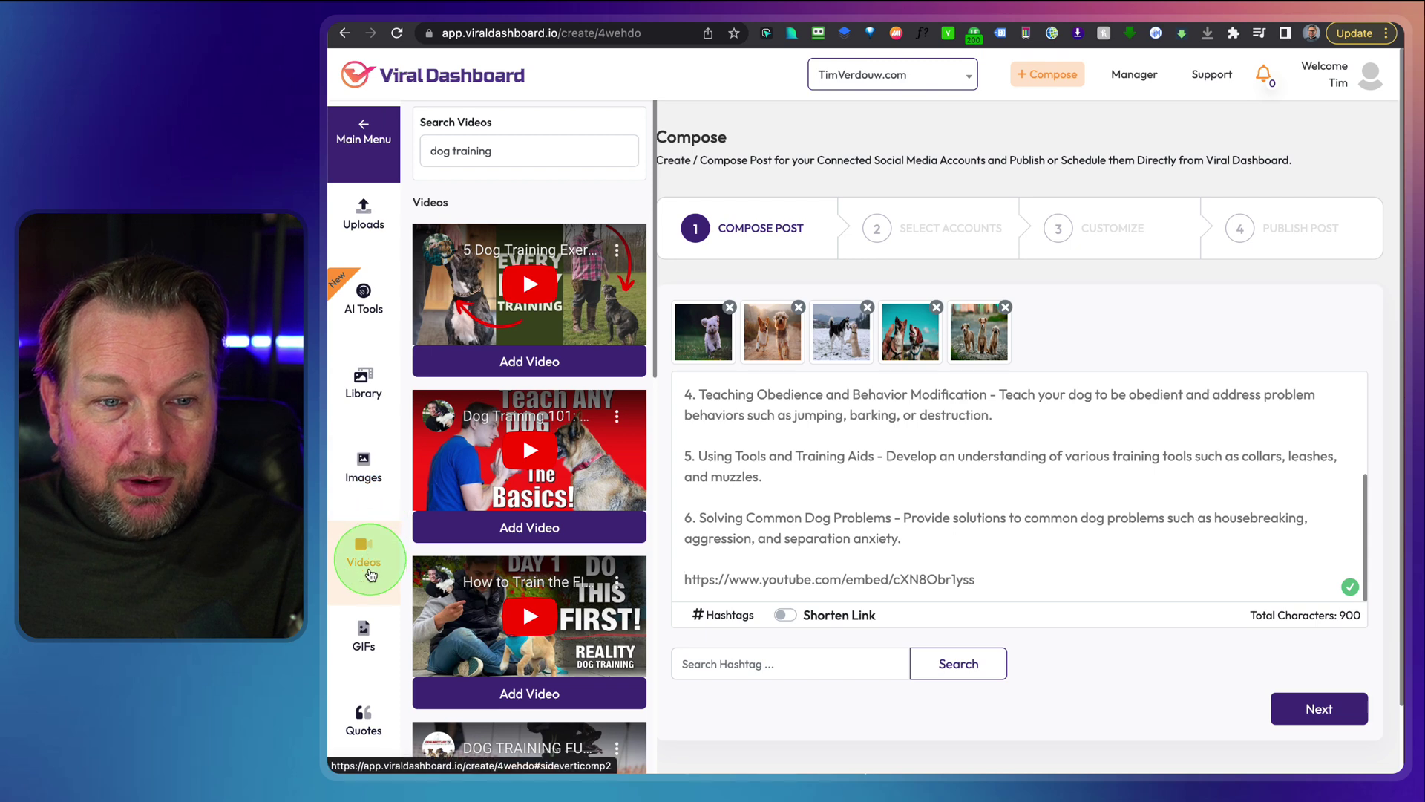
# Step: Search GIFs for 'crazy dog' and attach the laughing HA dog GIF to the post
pyautogui.click(360, 640)
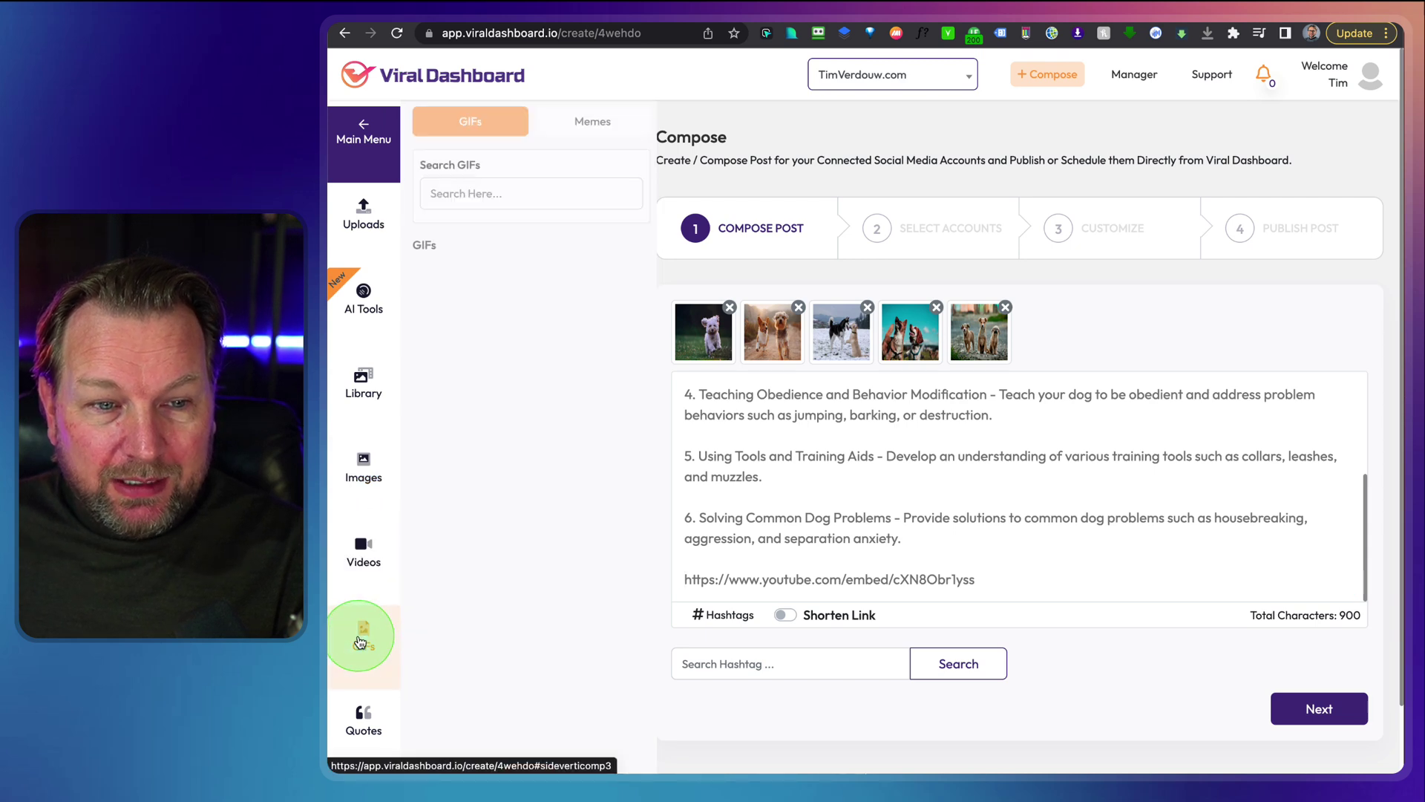
pyautogui.click(511, 190)
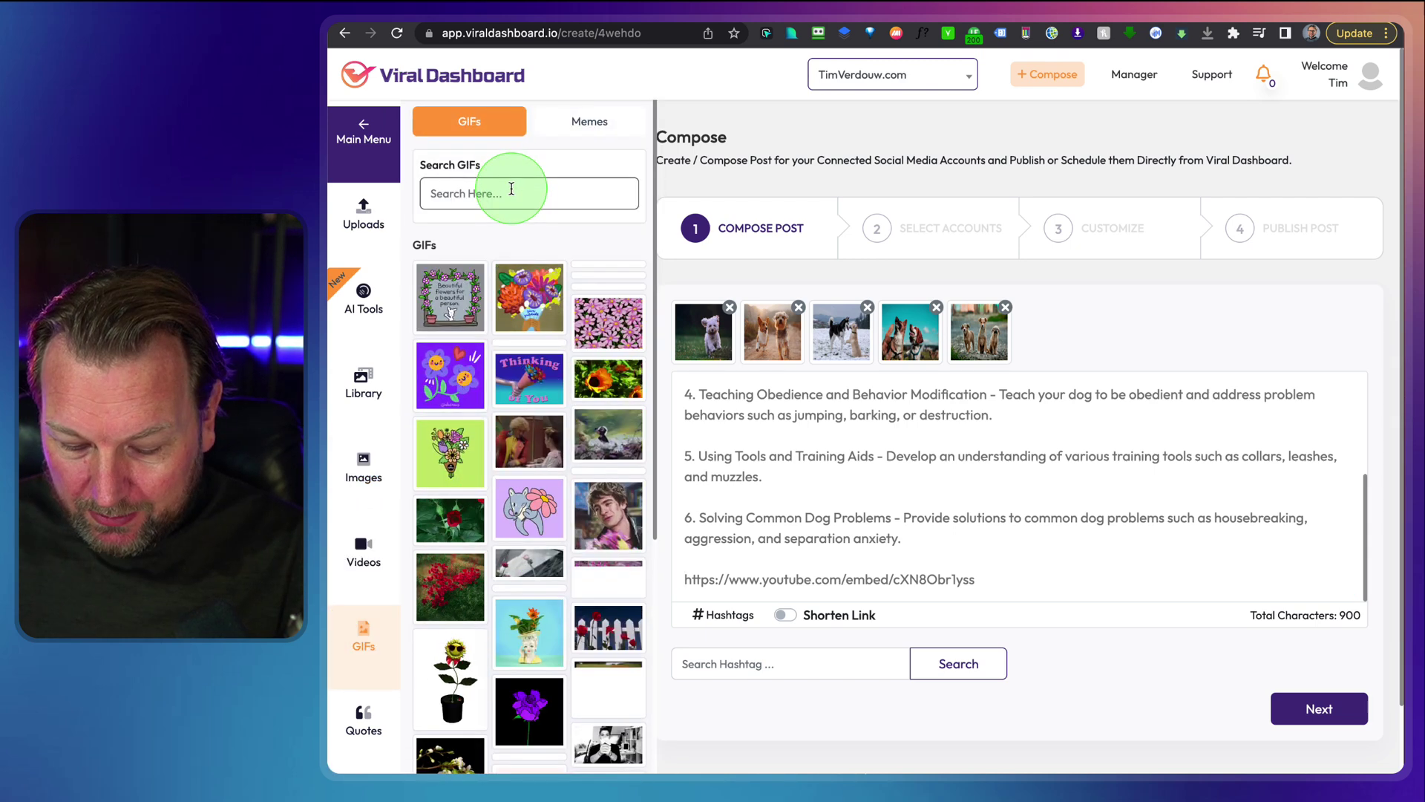
pyautogui.write('crazy dog')
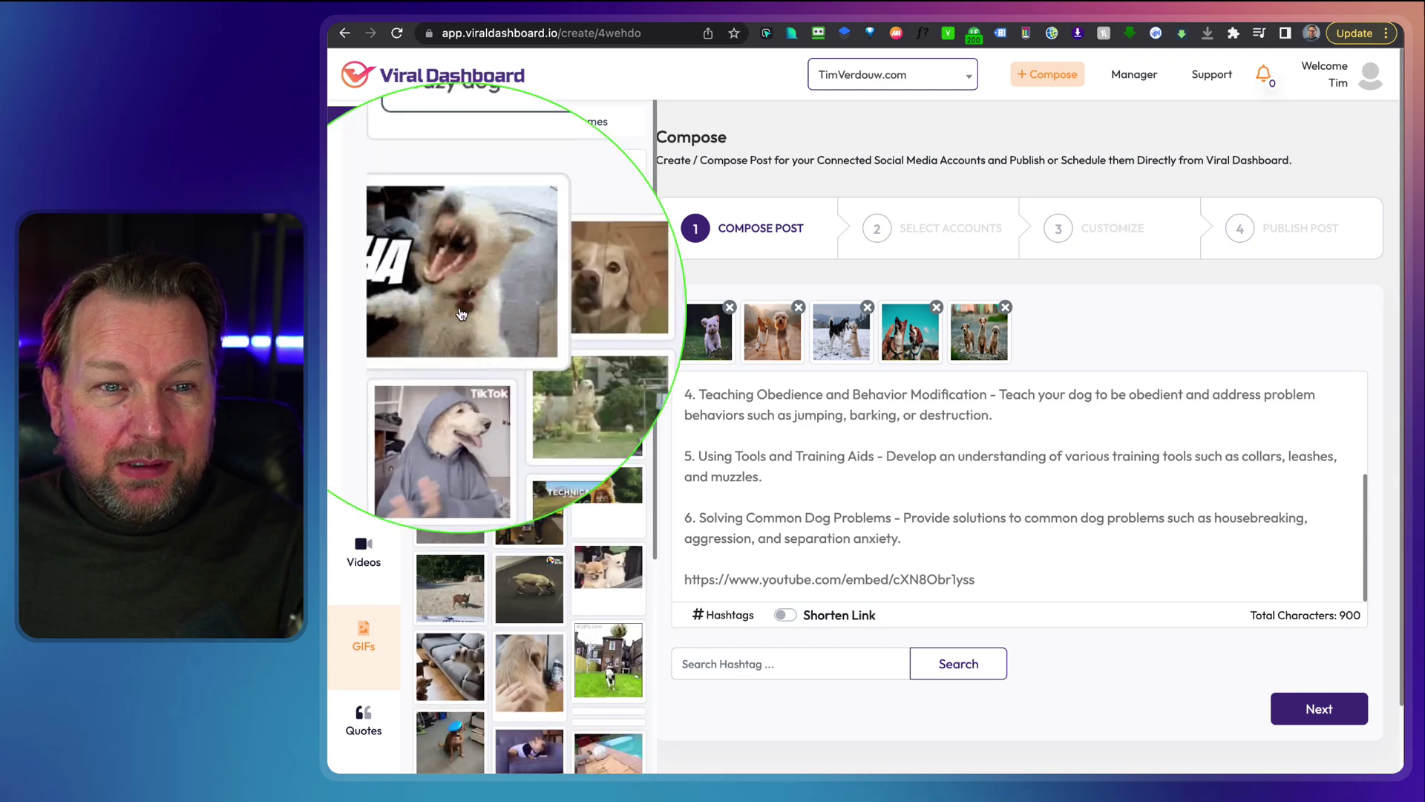
pyautogui.scroll(-5, 505, 318)
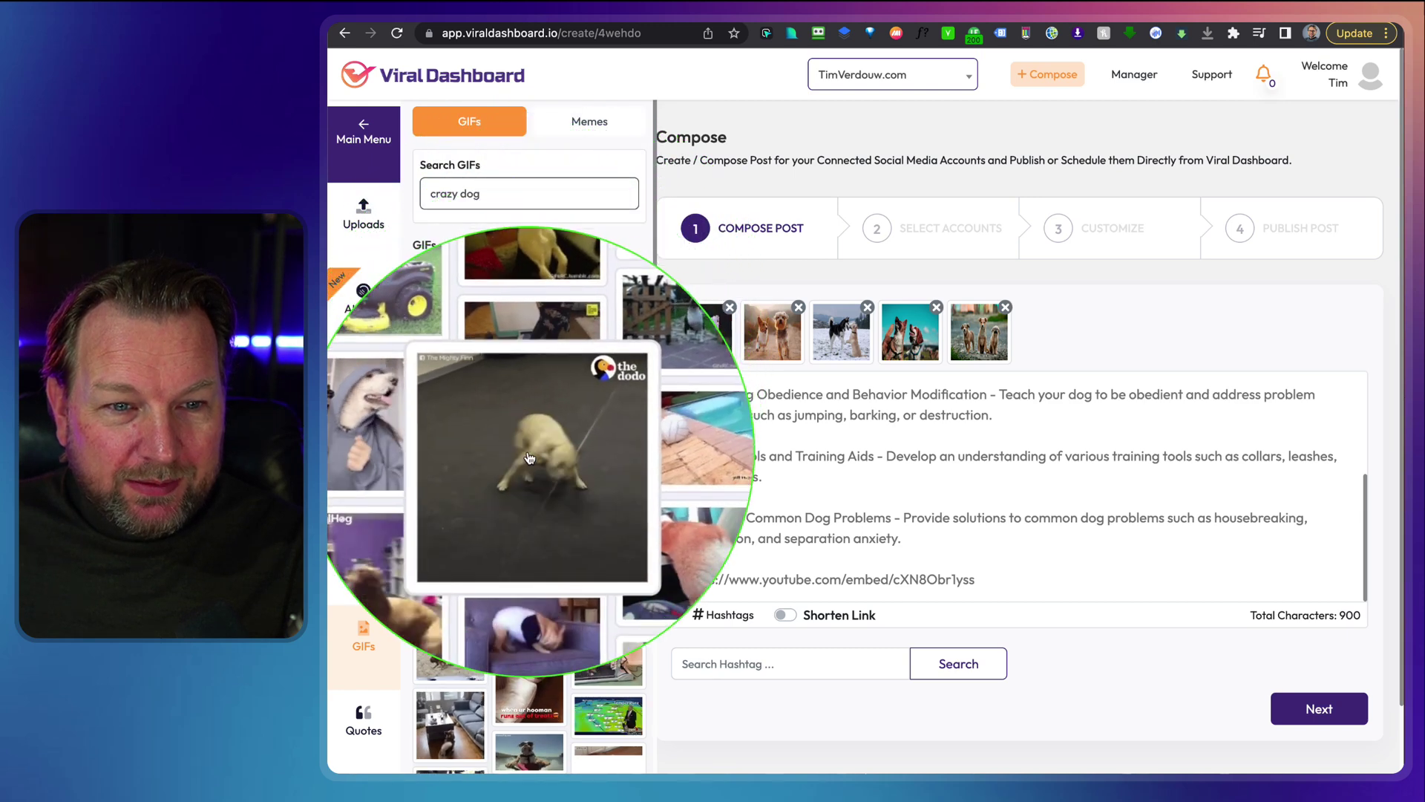
pyautogui.scroll(-4, 546, 438)
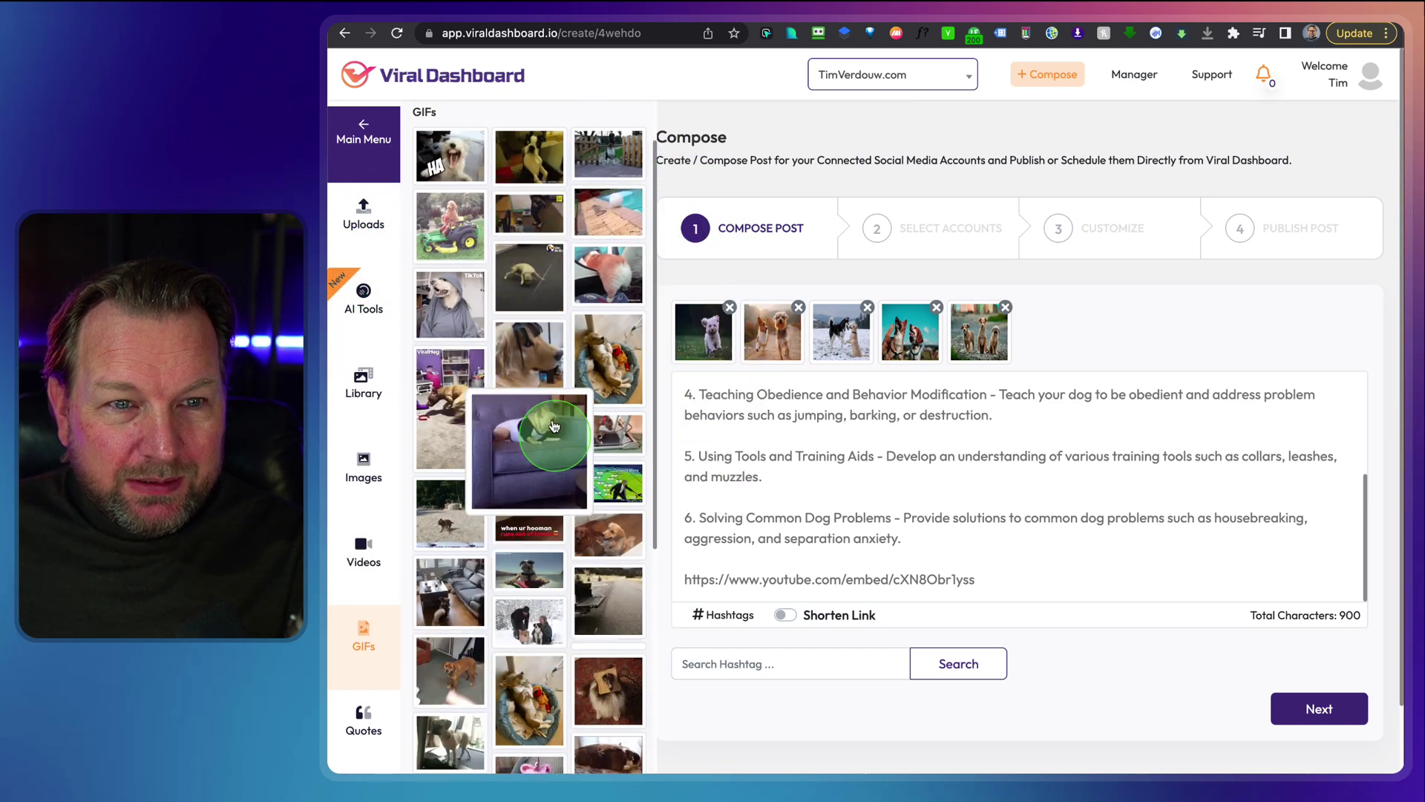
pyautogui.click(452, 156)
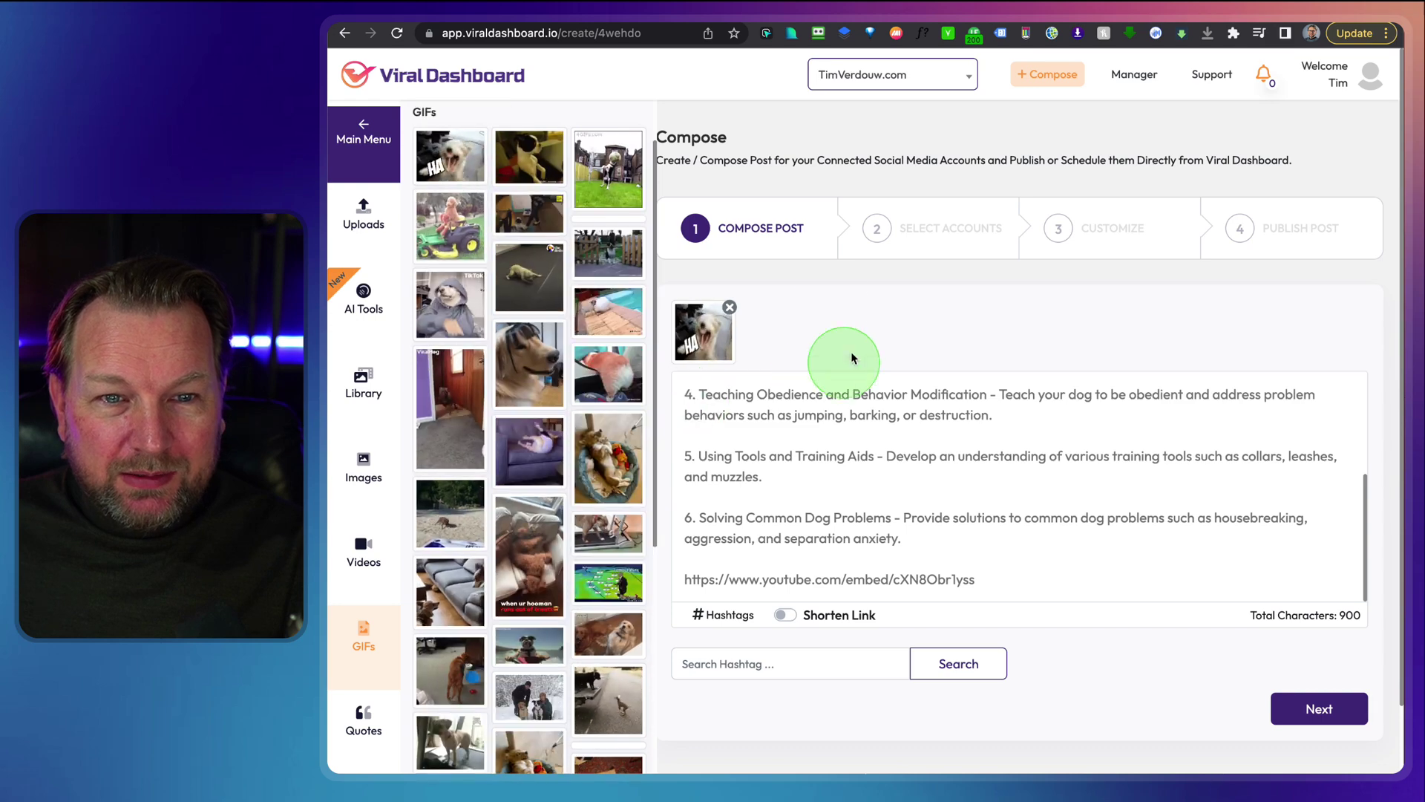
pyautogui.moveTo(735, 323)
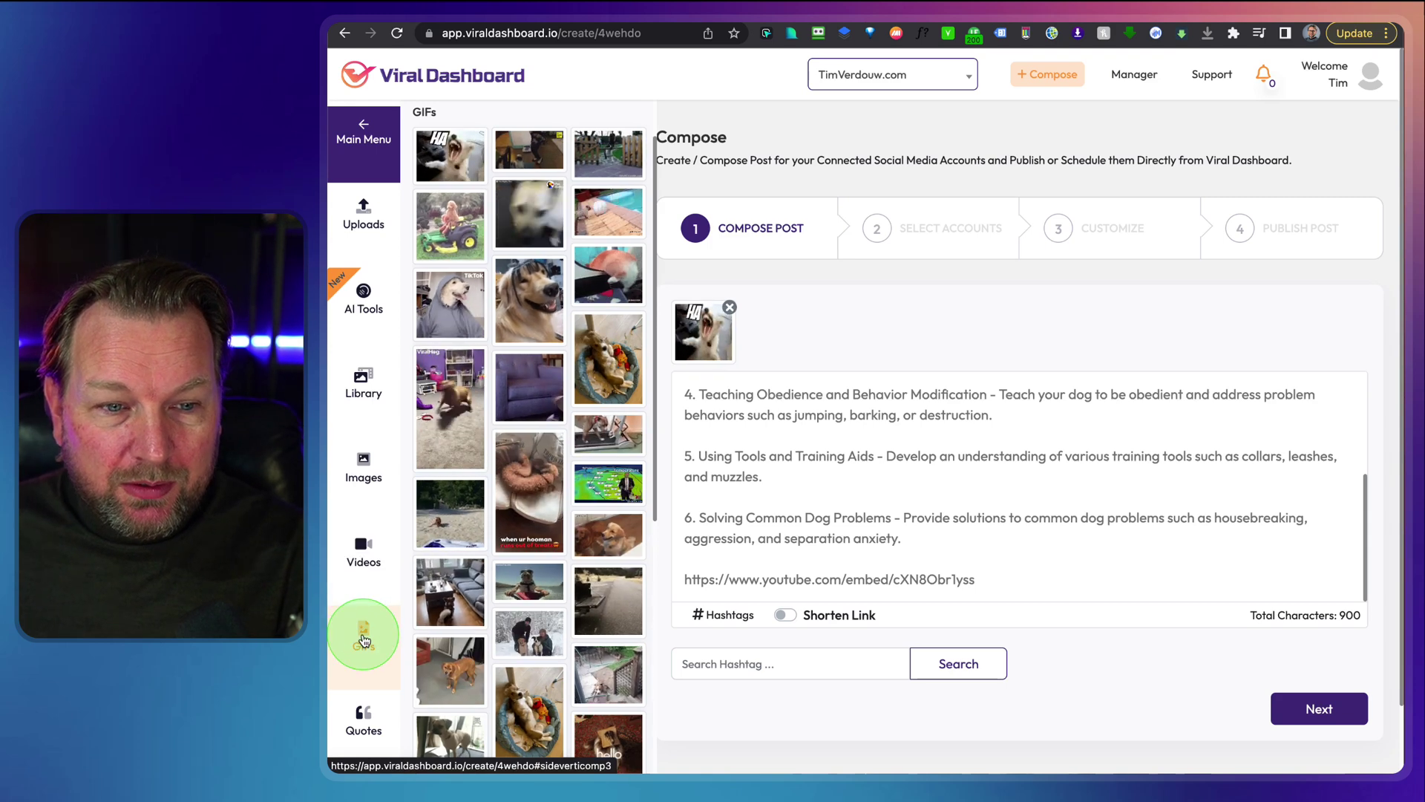
pyautogui.scroll(-1, 364, 640)
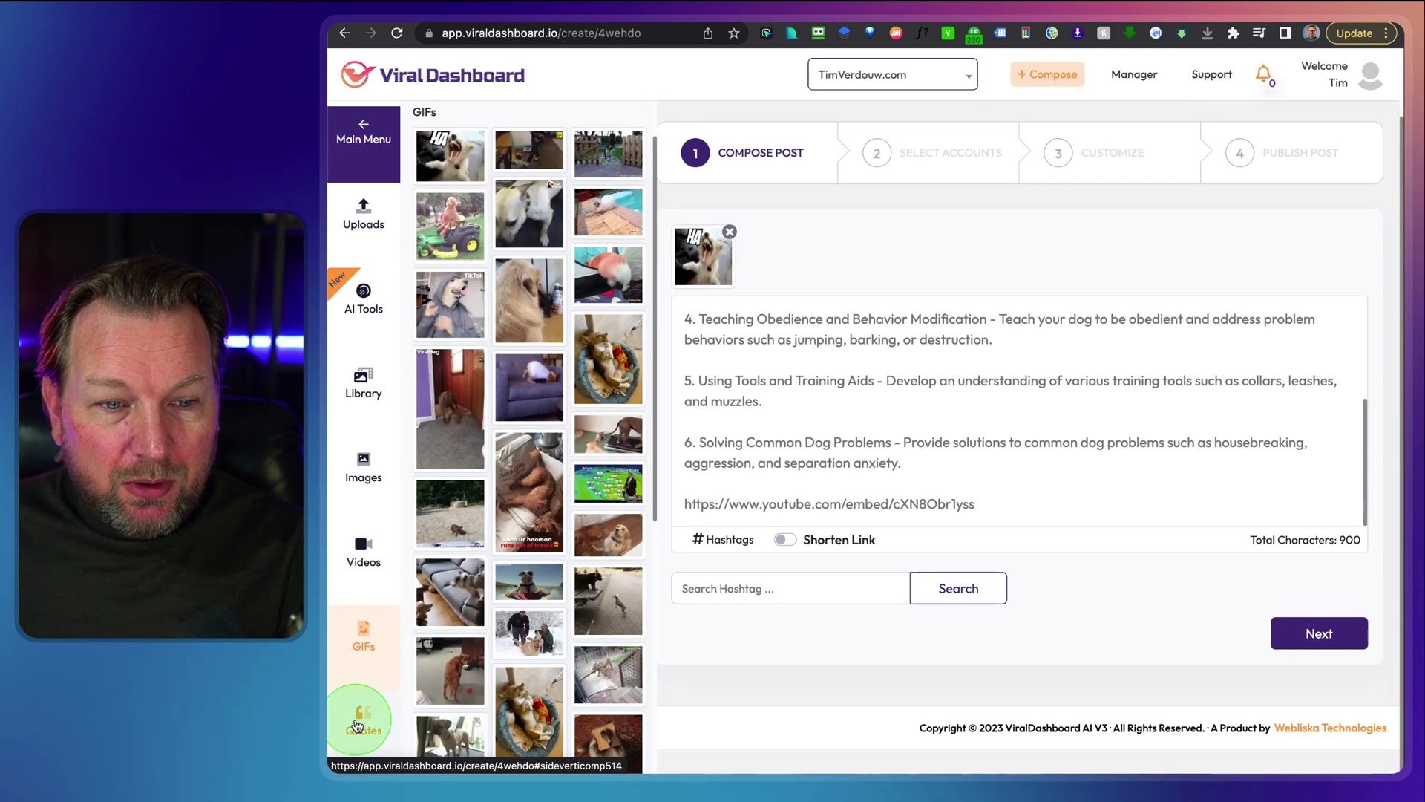
# Step: Search quotes for 'success' and insert the Theodore Roosevelt old-age quote as the post text
pyautogui.click(357, 726)
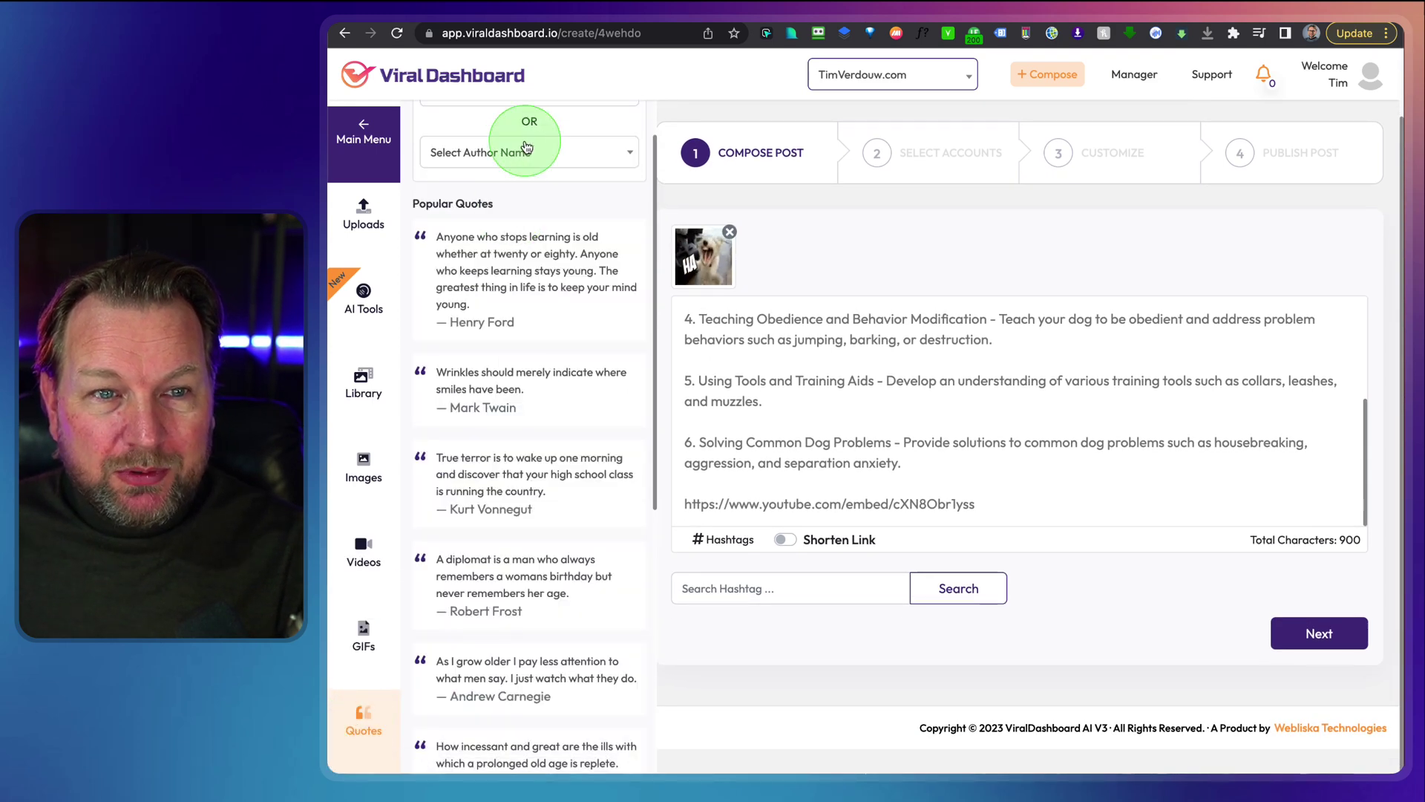
pyautogui.scroll(2, 546, 152)
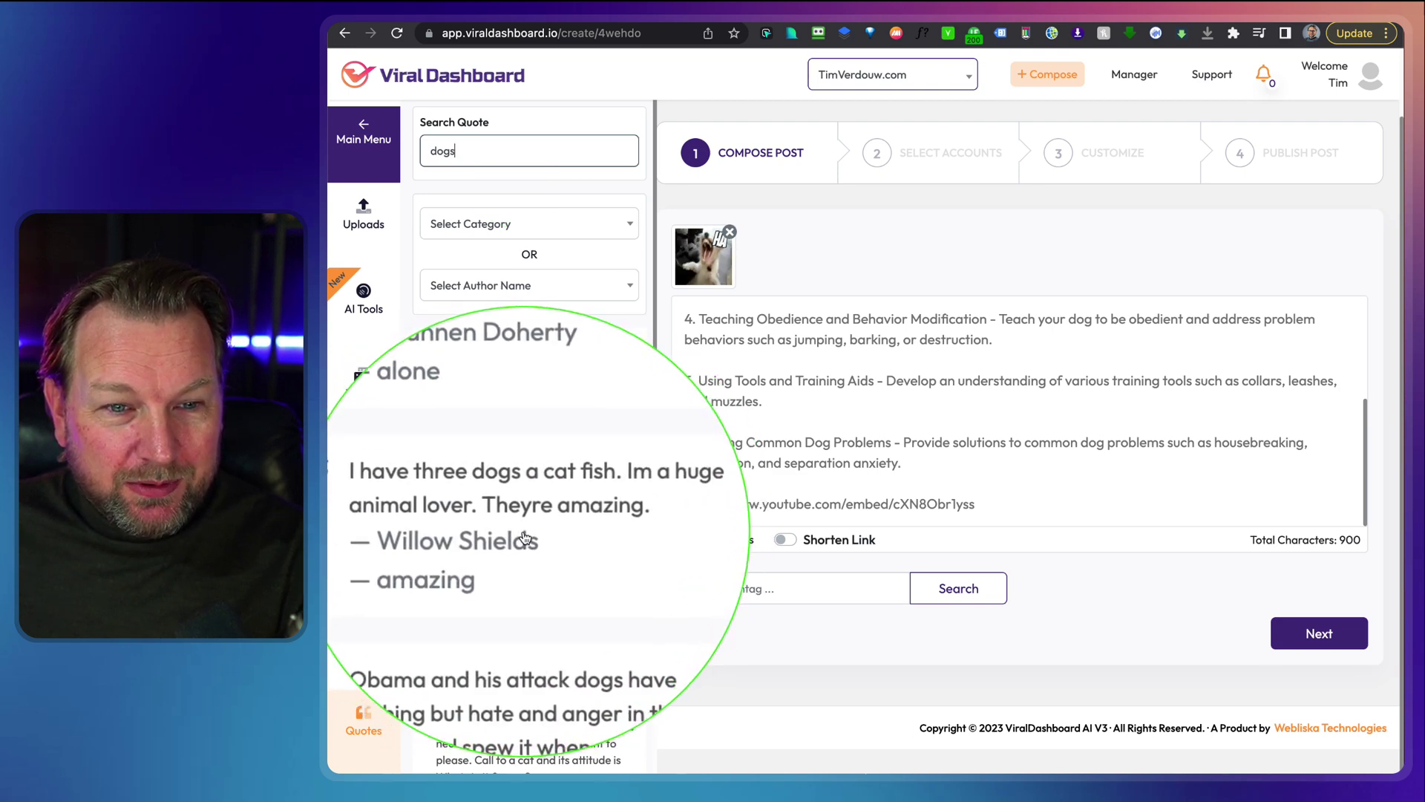
pyautogui.scroll(-5, 523, 537)
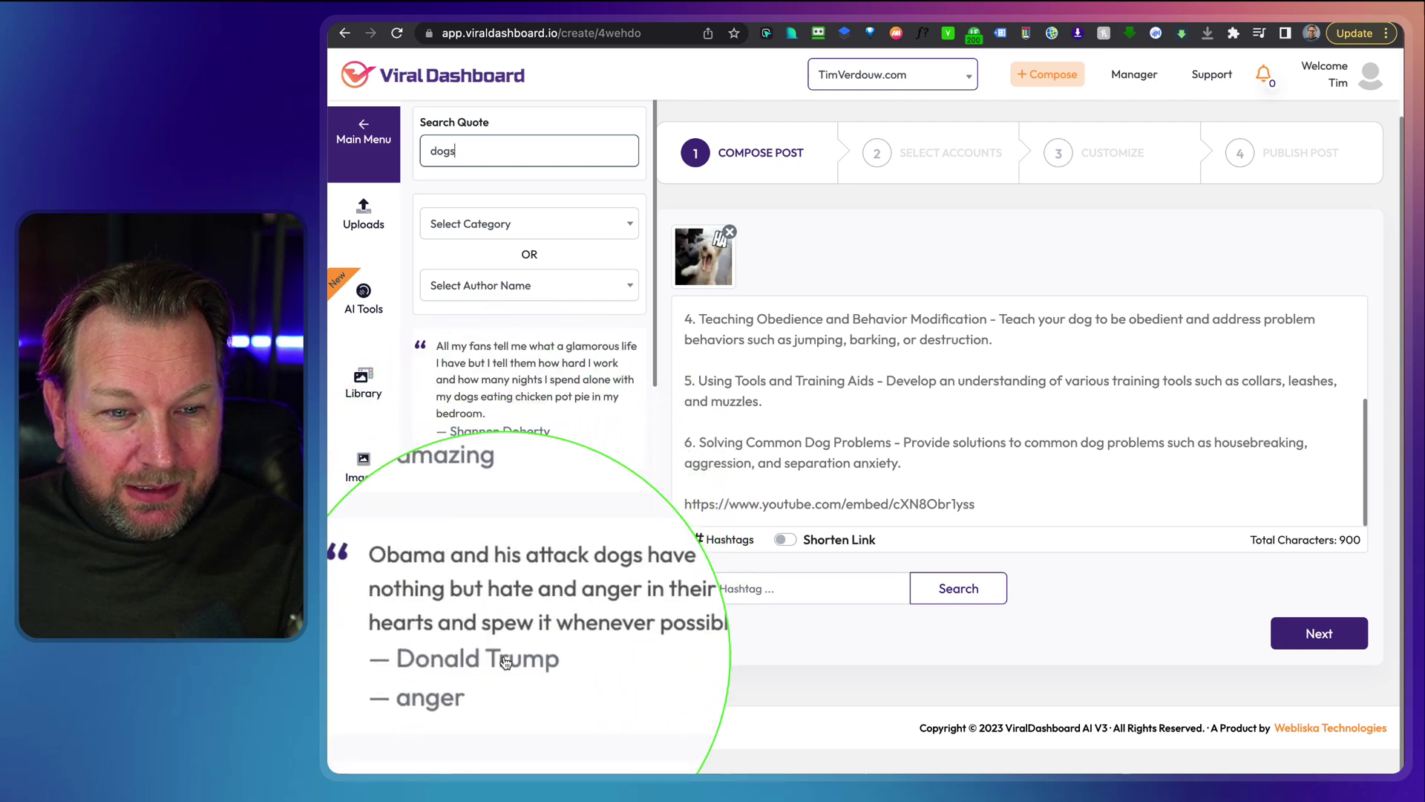
pyautogui.scroll(-3, 505, 663)
pyautogui.scroll(10, 498, 446)
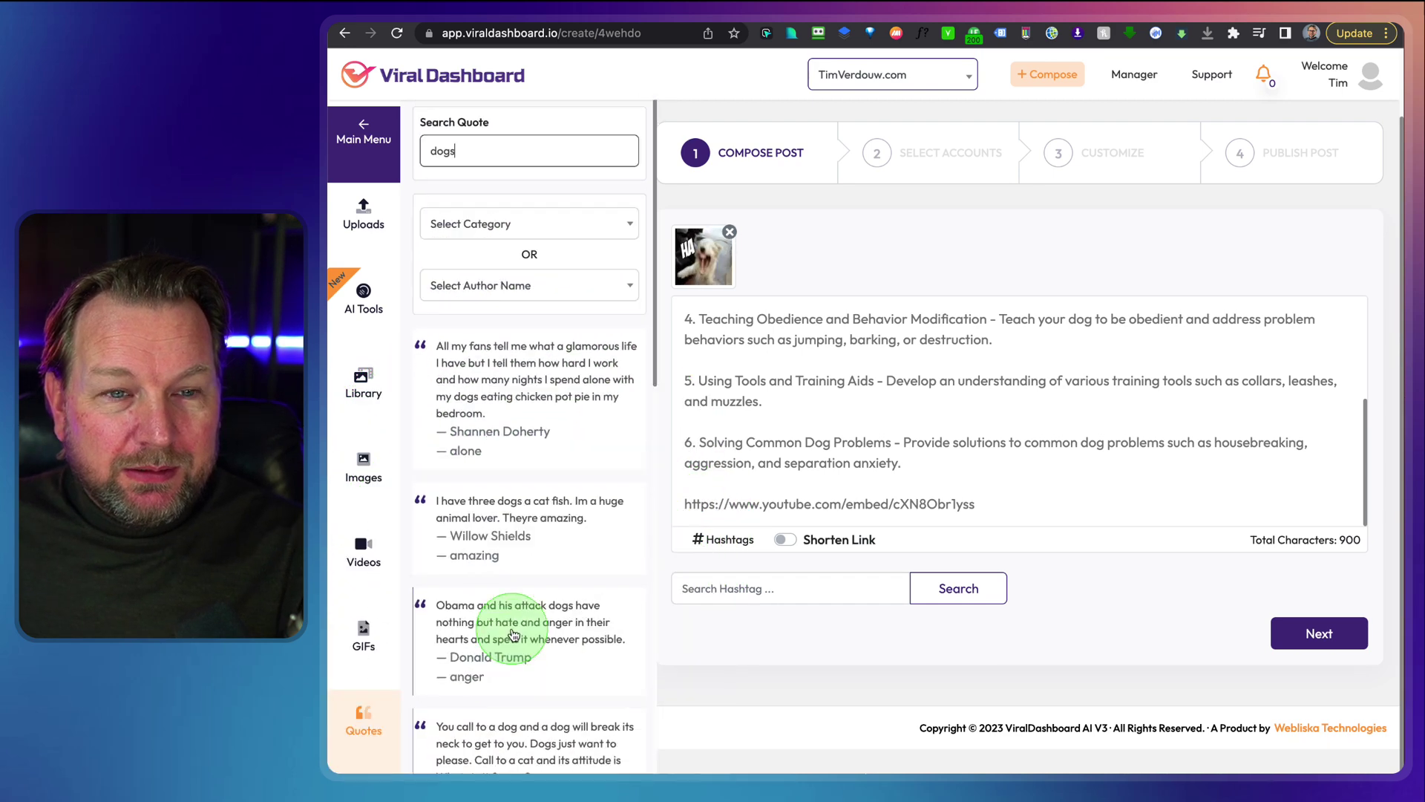
pyautogui.click(475, 157)
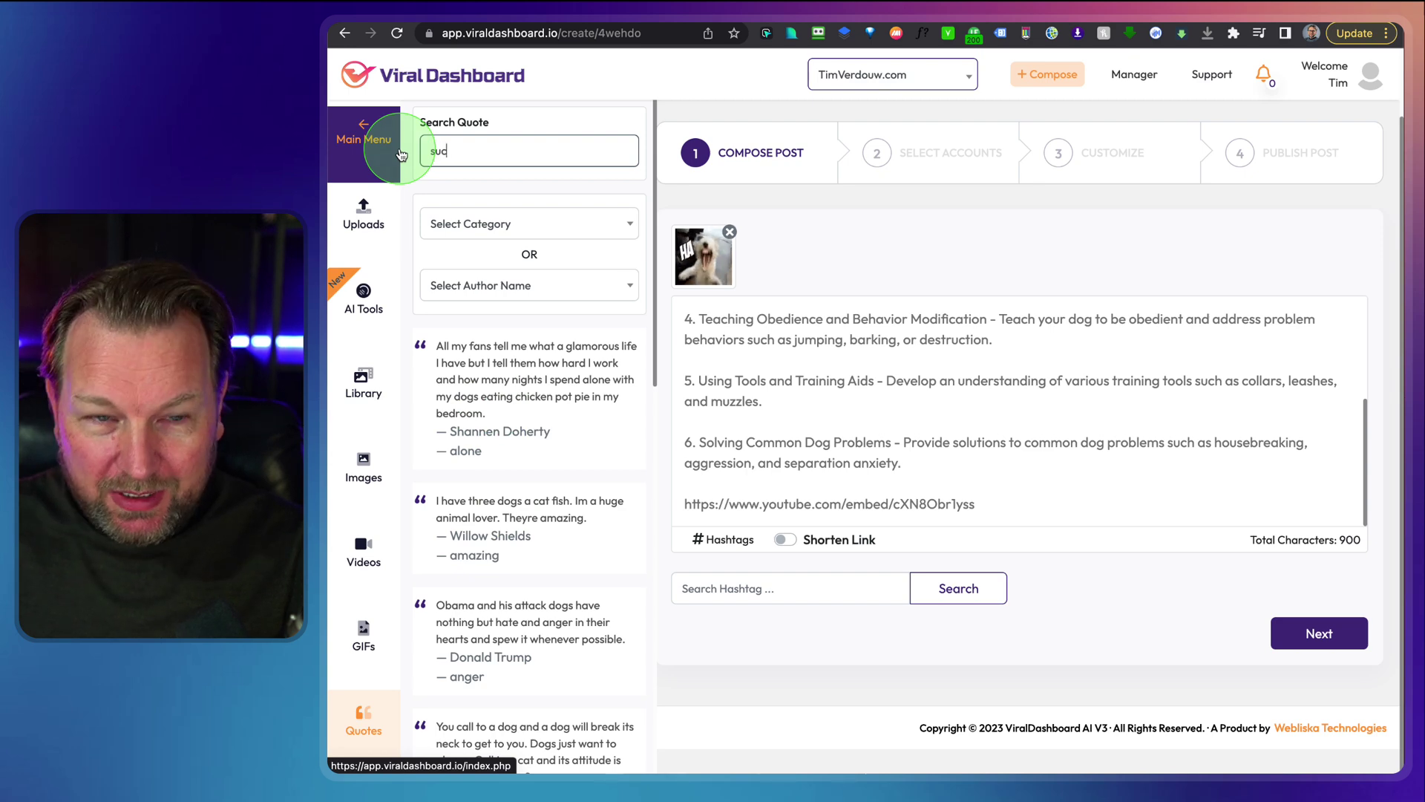
pyautogui.press('Return')
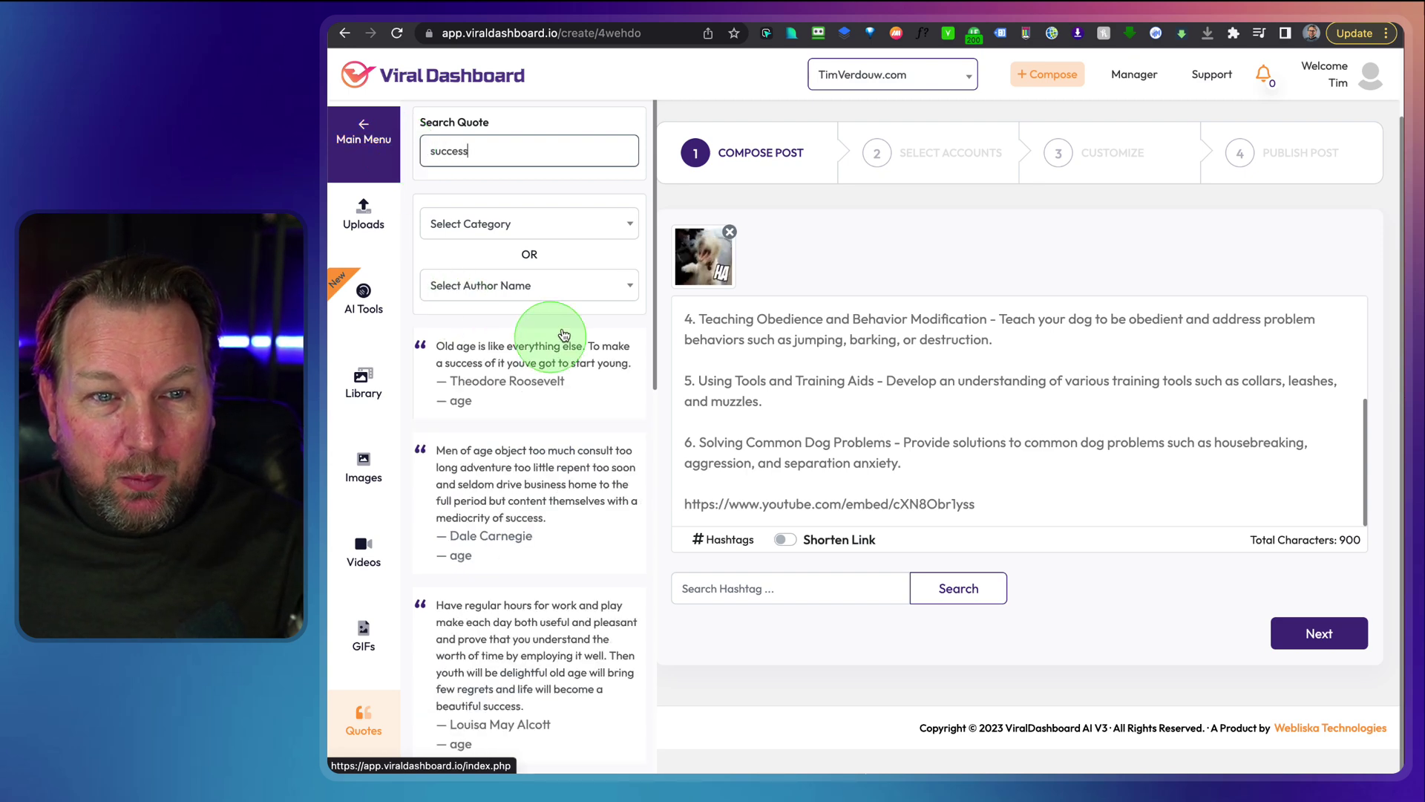
pyautogui.scroll(-4, 511, 371)
pyautogui.click(511, 143)
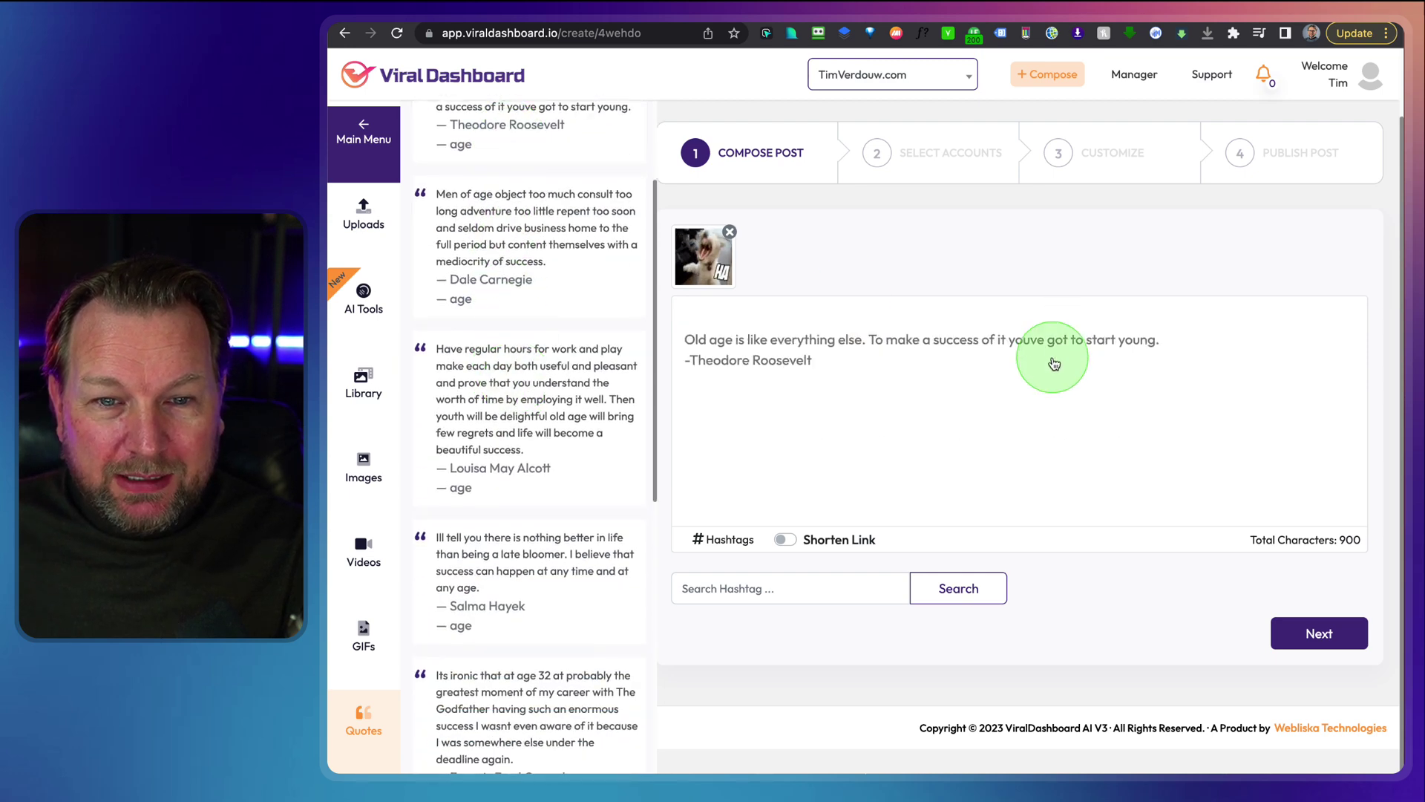
pyautogui.scroll(2, 905, 371)
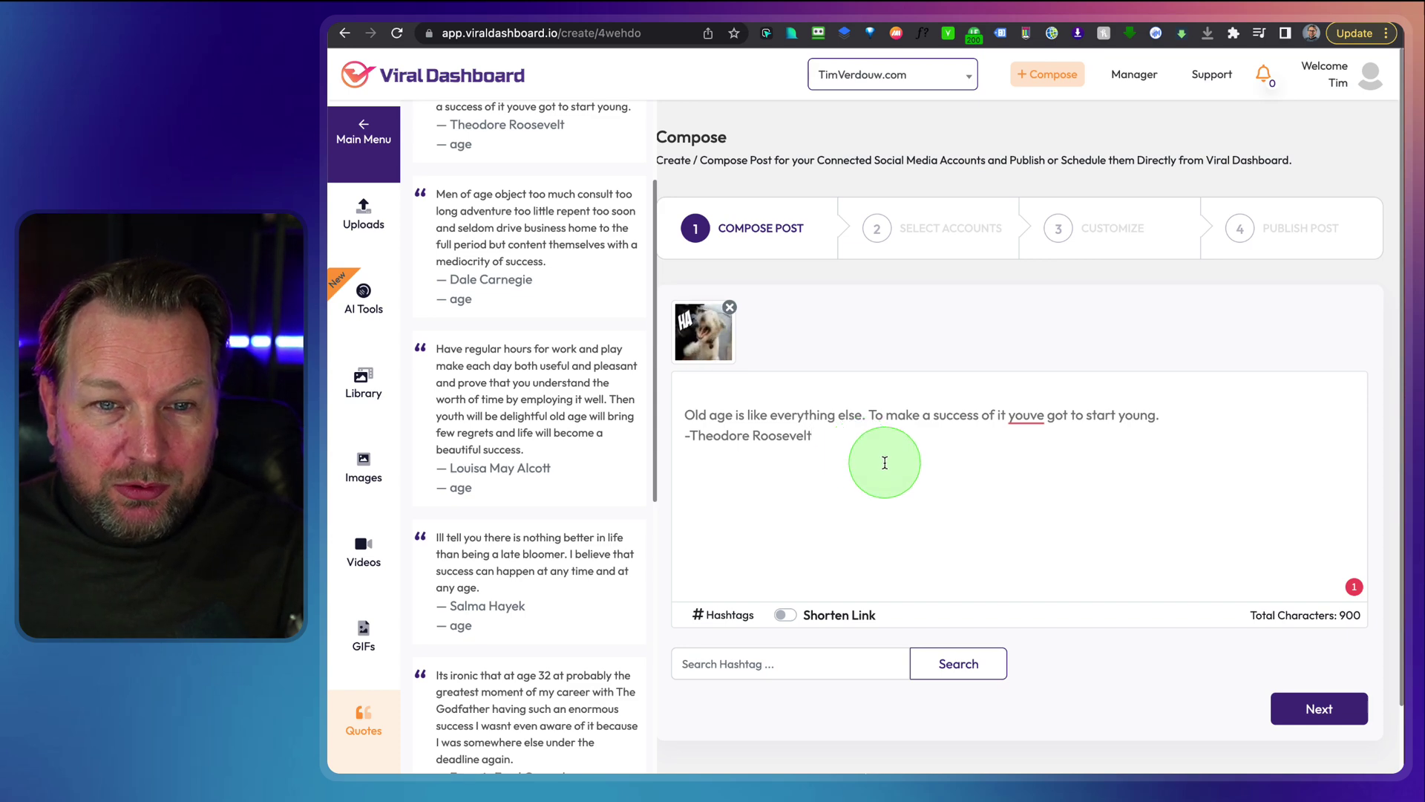
pyautogui.scroll(4, 505, 371)
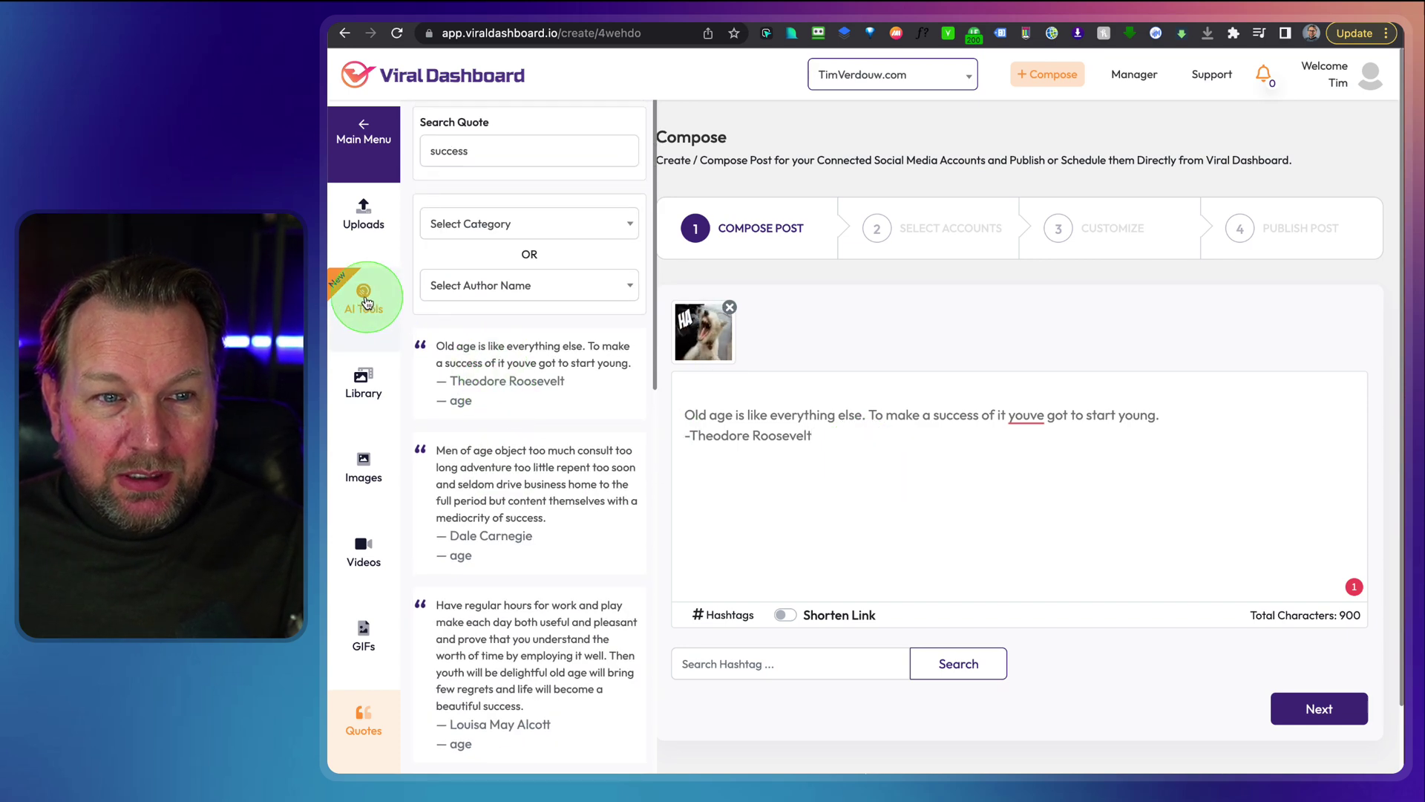
# Step: Replace the quote with the generated dog-training text and remove the attached GIF
pyautogui.click(363, 300)
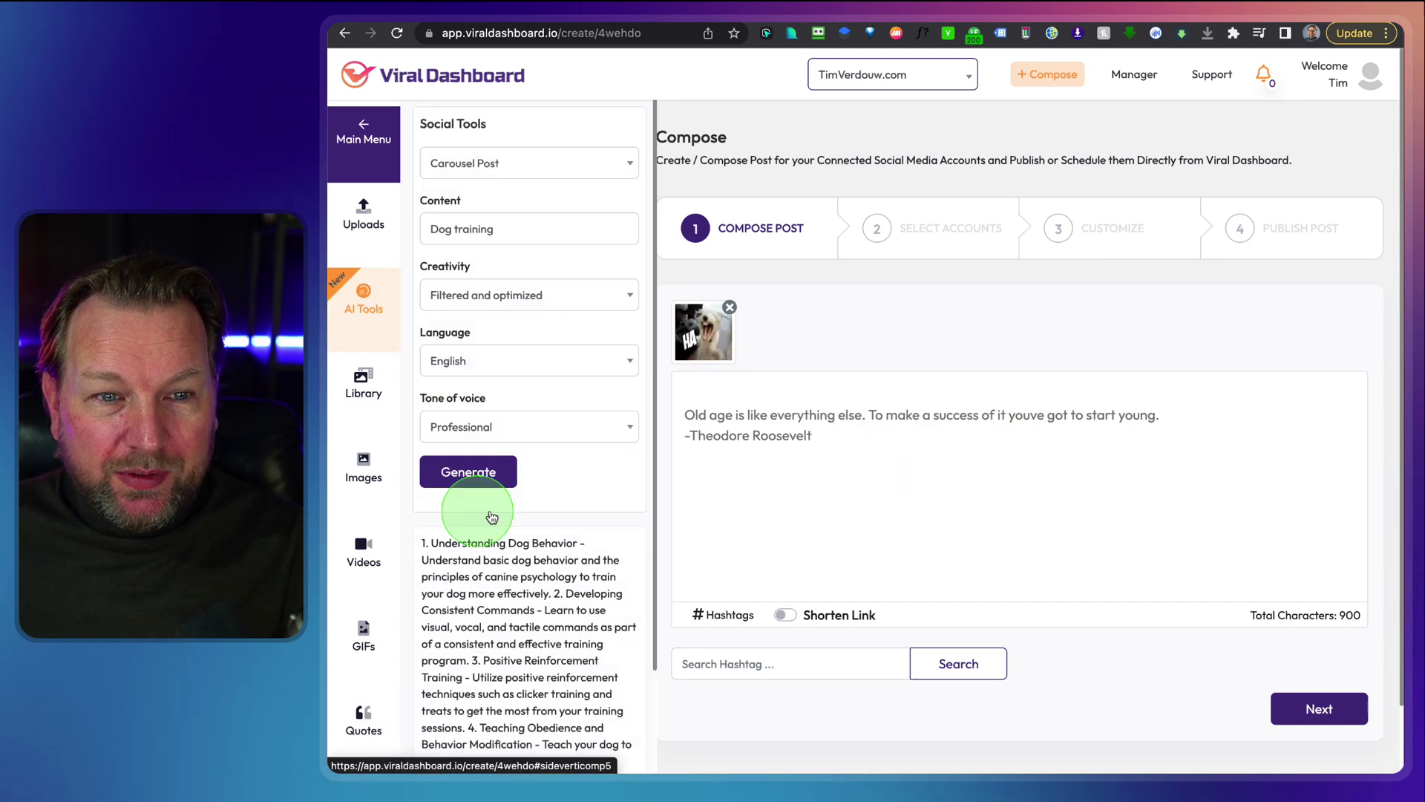
pyautogui.tripleClick(868, 443)
pyautogui.press('BackSpace')
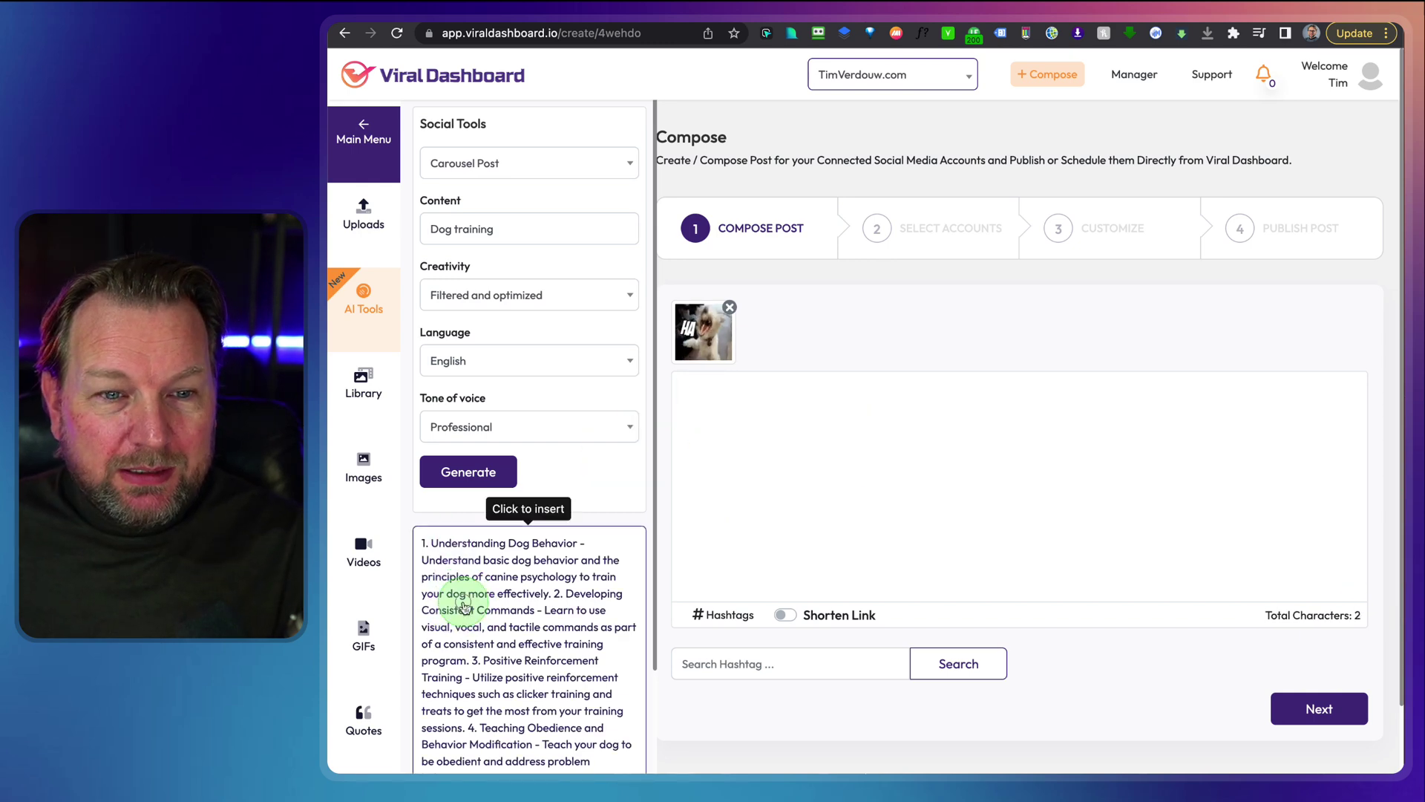
pyautogui.click(464, 605)
pyautogui.scroll(-5, 742, 404)
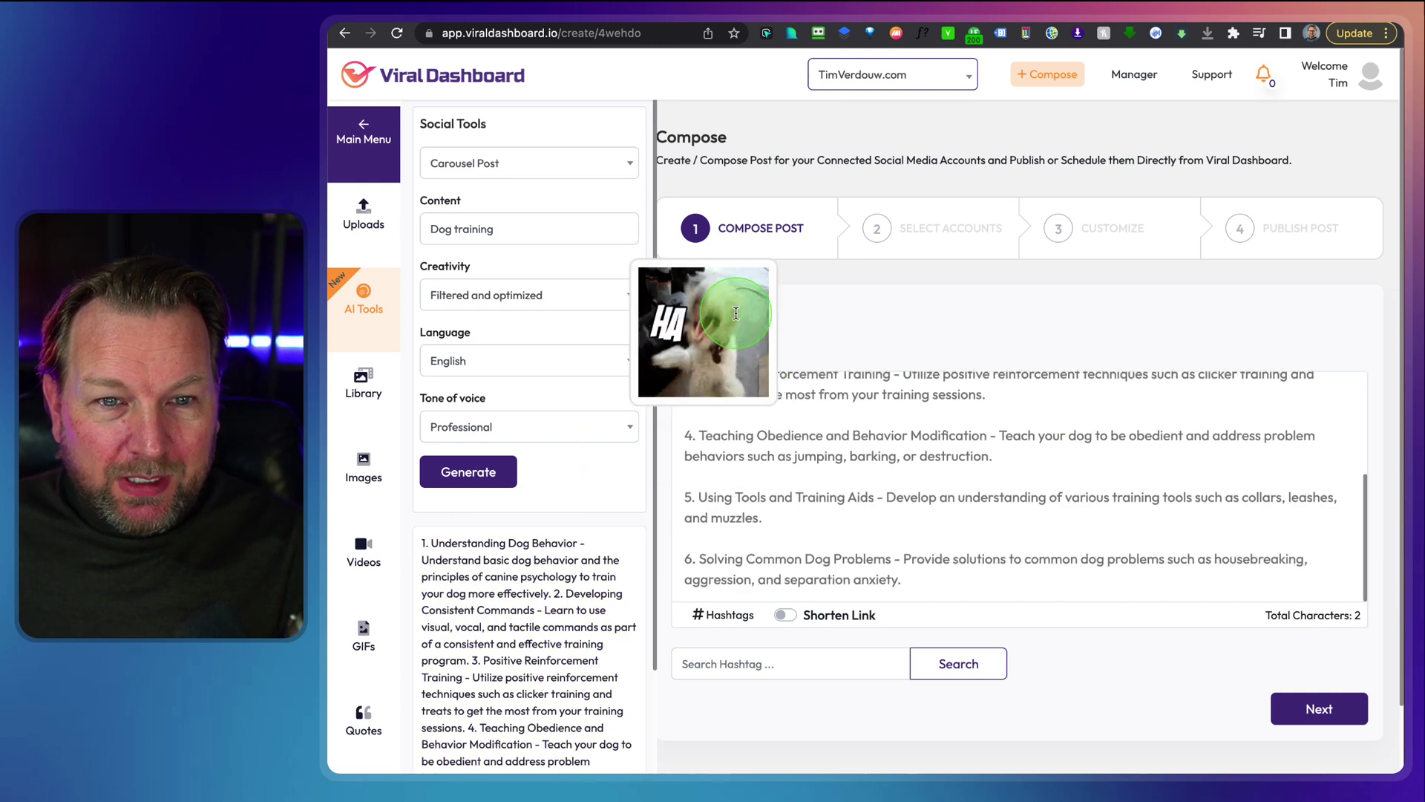
pyautogui.click(731, 307)
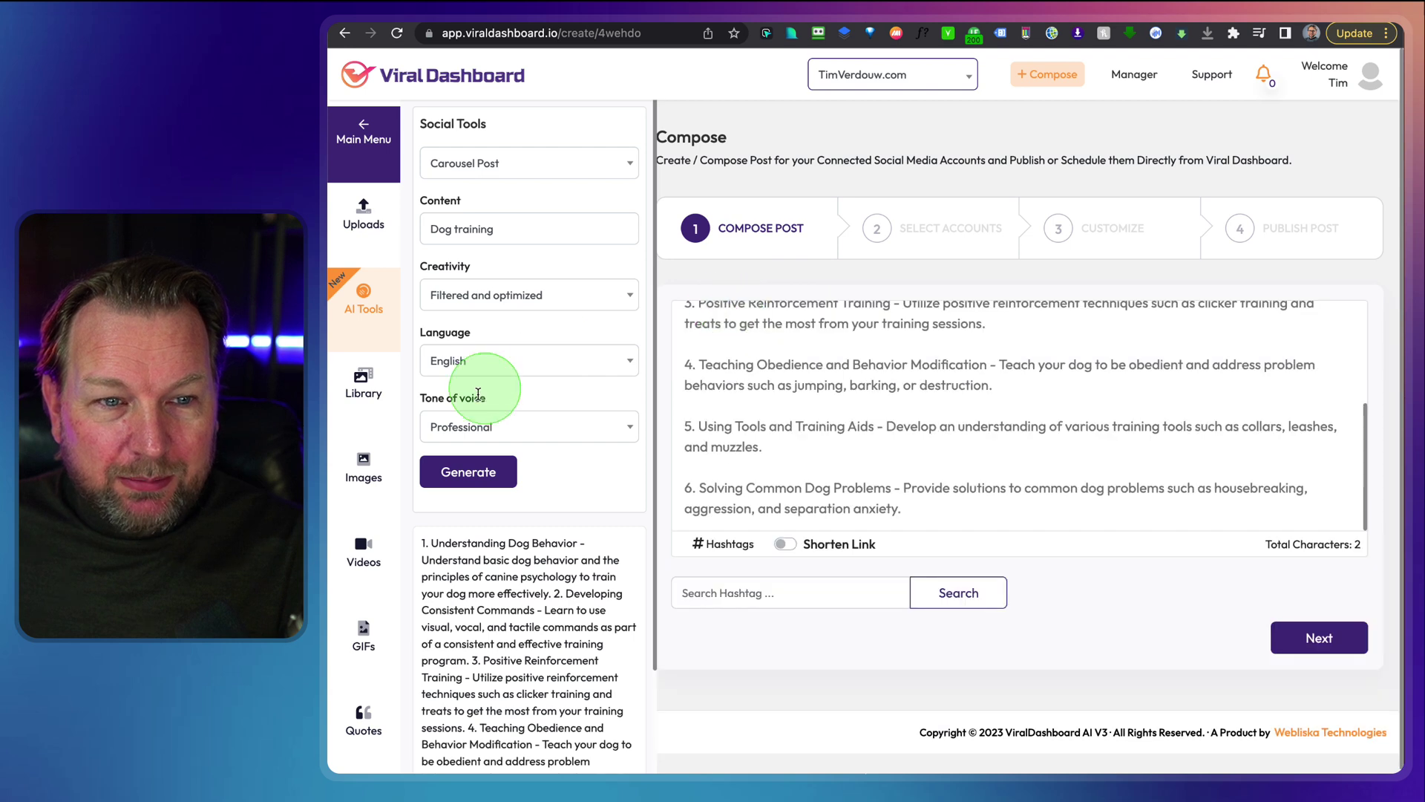
# Step: Attach four stock photos: licking dog, costumed dogs, three dogs, and a person hugging a dog
pyautogui.click(363, 468)
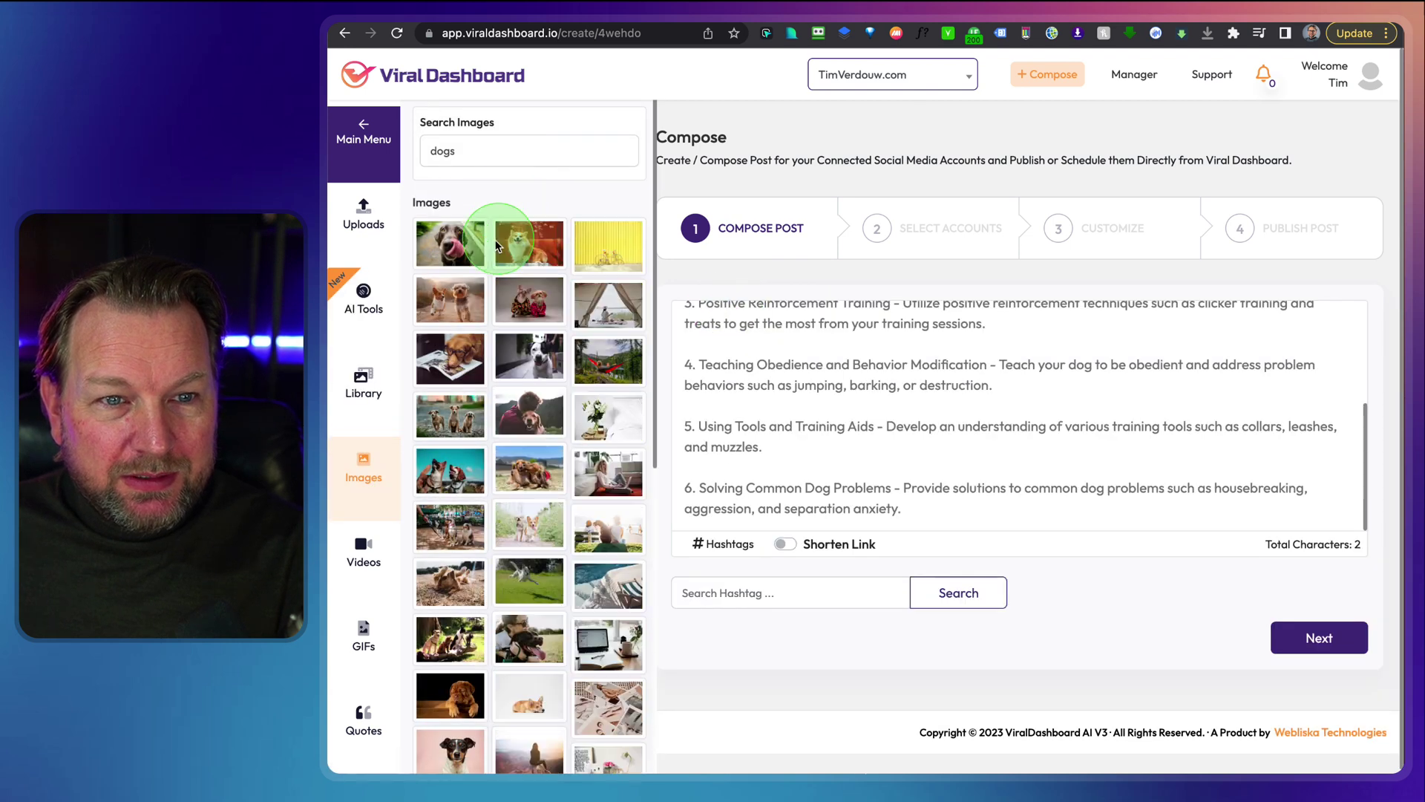
pyautogui.click(450, 243)
pyautogui.click(530, 300)
pyautogui.click(459, 407)
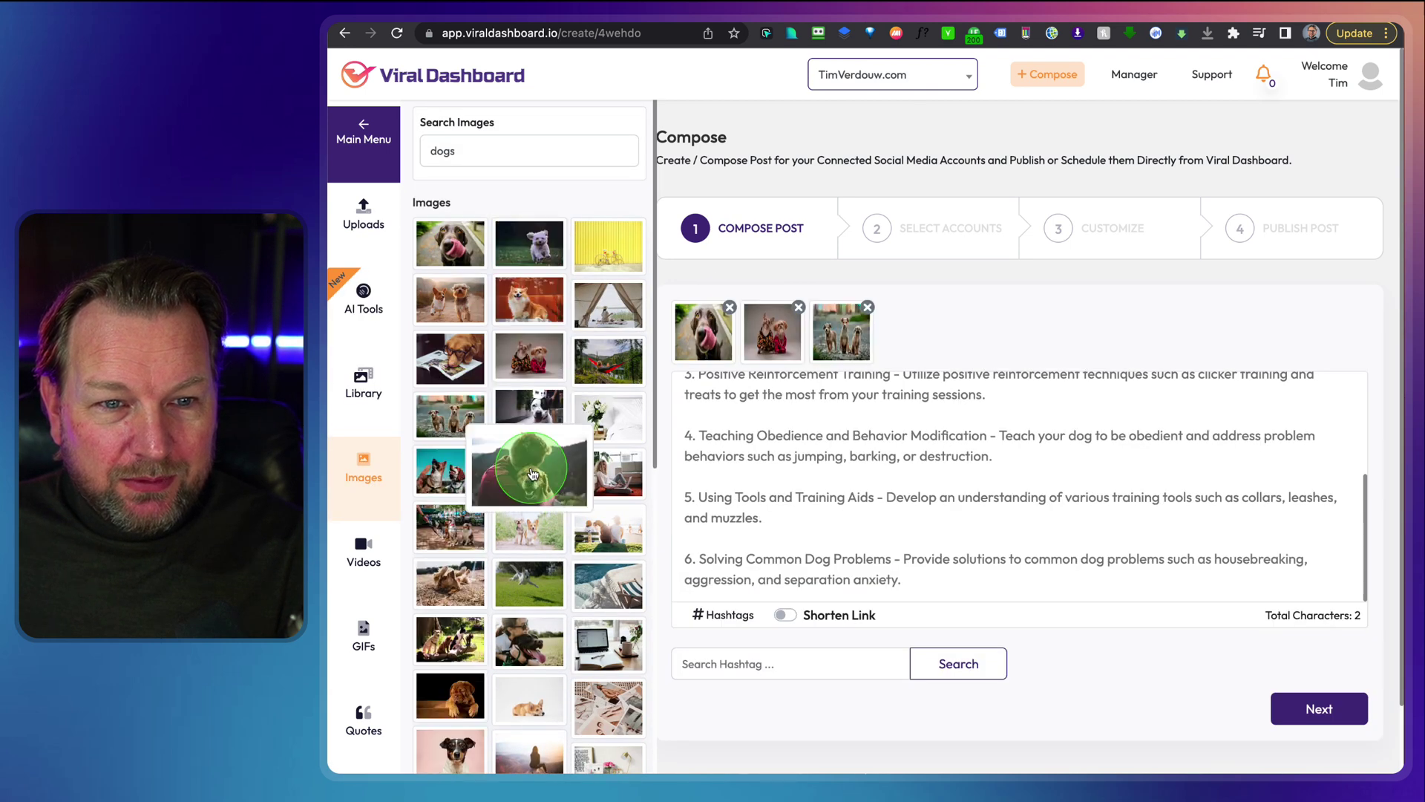
pyautogui.click(529, 467)
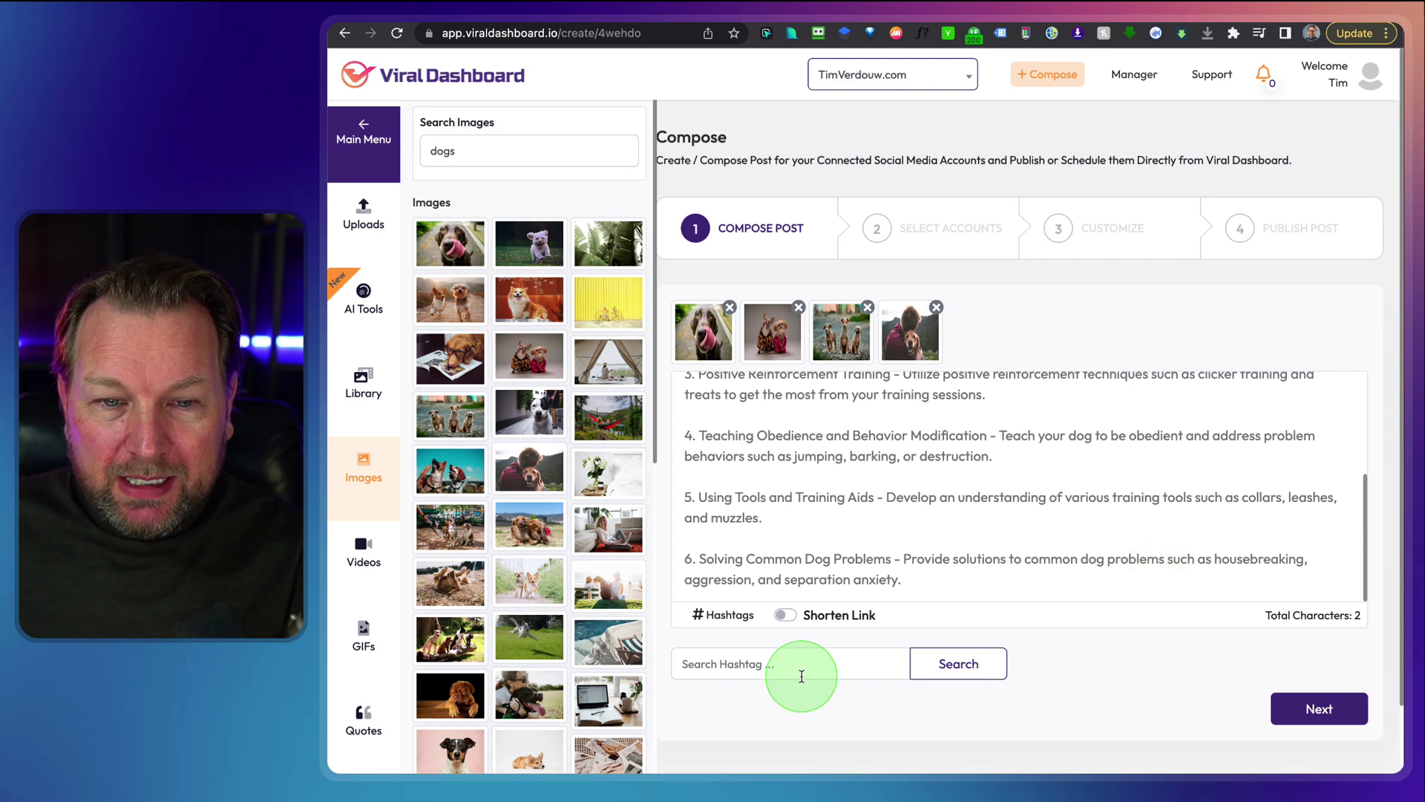
# Step: Enable Shorten Link and paste the 'dog training' hashtags on a new line at the post's end
pyautogui.click(801, 615)
pyautogui.click(750, 666)
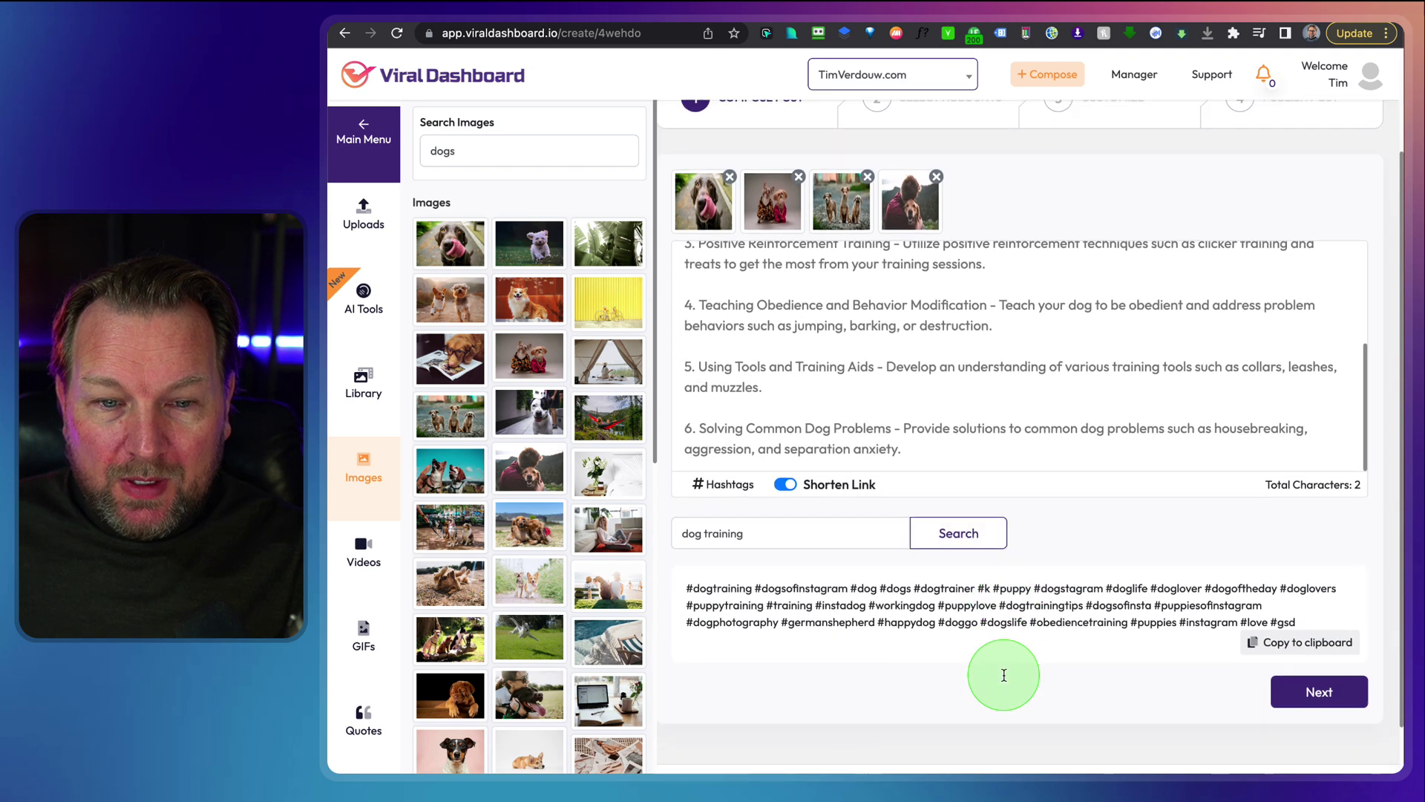
pyautogui.scroll(-3, 891, 623)
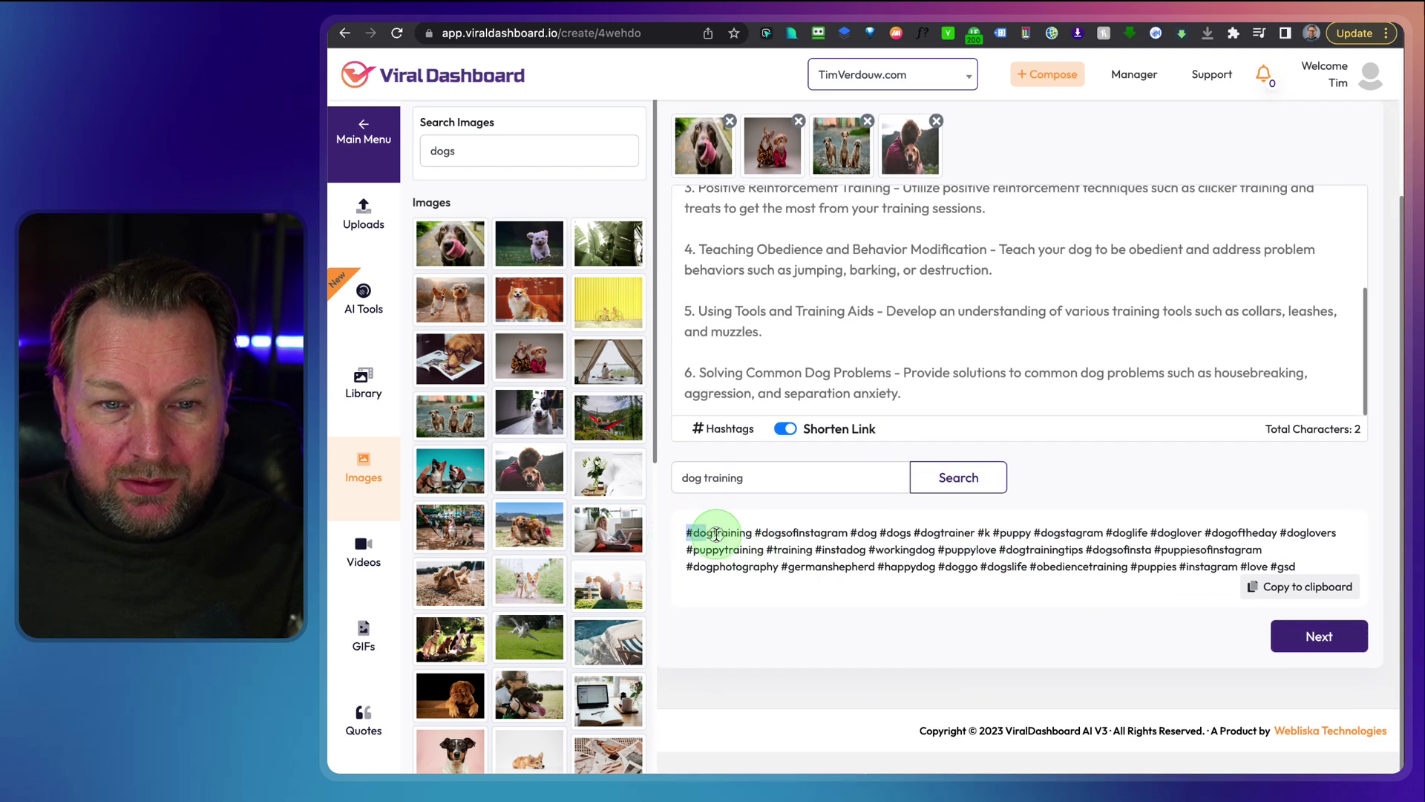
pyautogui.moveTo(716, 533); pyautogui.dragTo(1321, 573)
pyautogui.press('super+c')
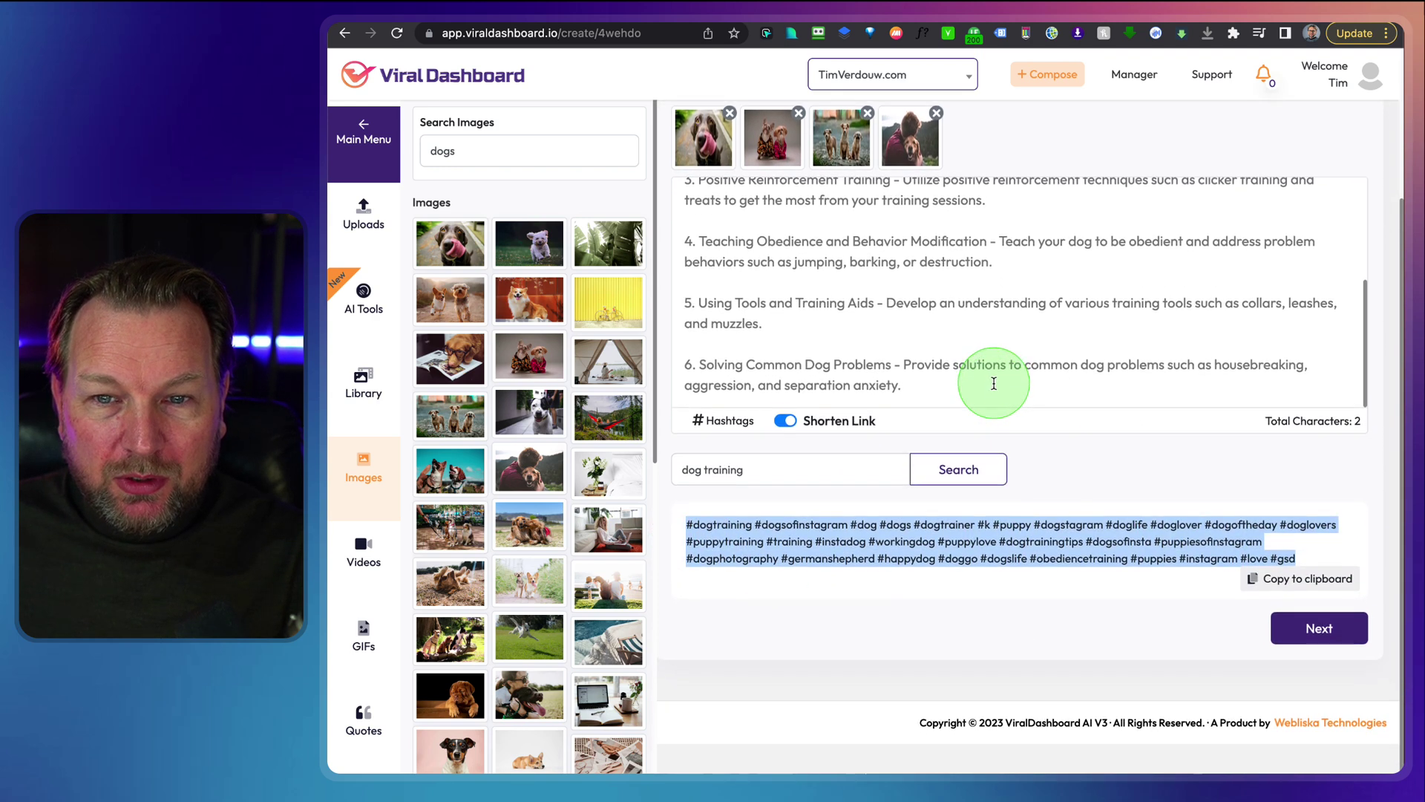
pyautogui.click(987, 396)
pyautogui.press('Return')
pyautogui.press('Return')
pyautogui.press('super+v')
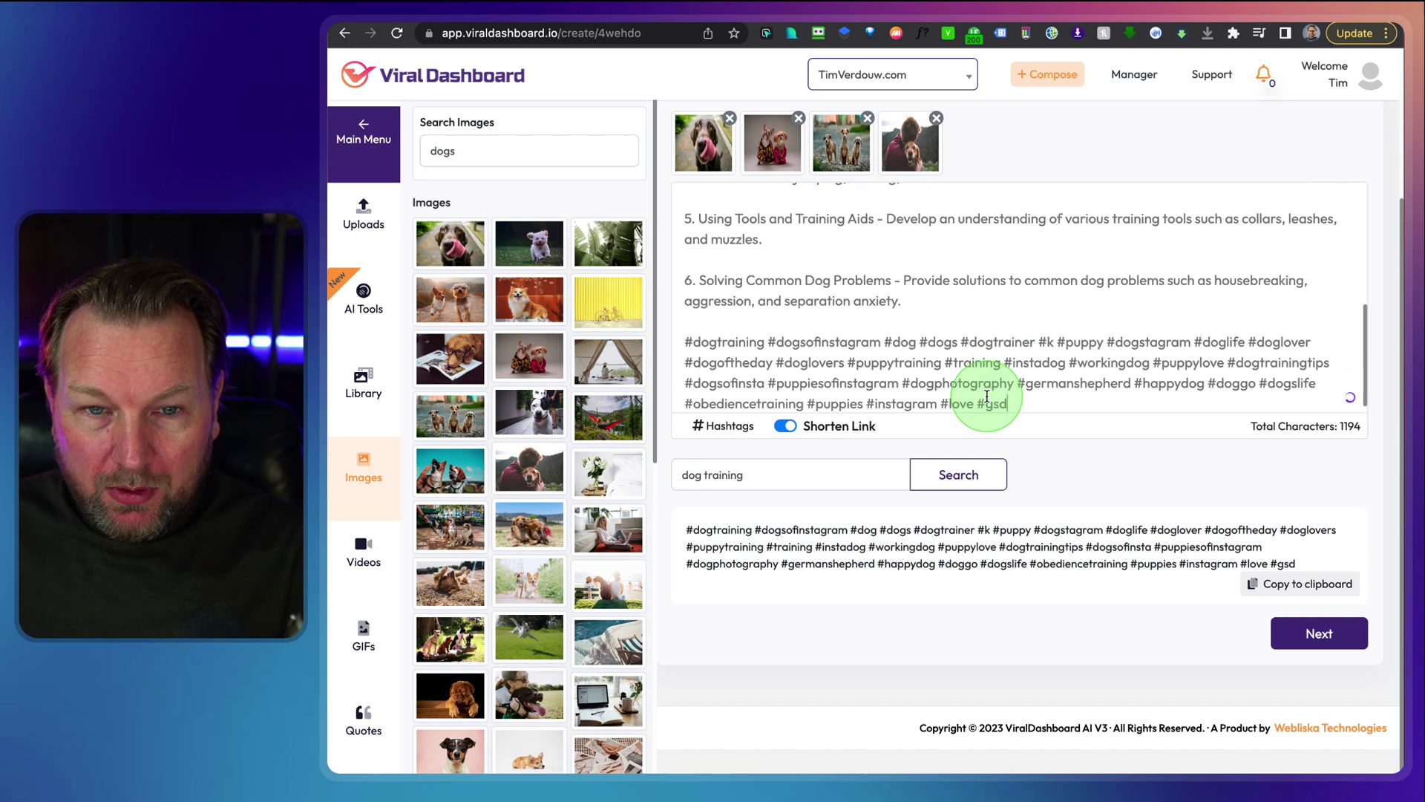
pyautogui.scroll(10, 957, 349)
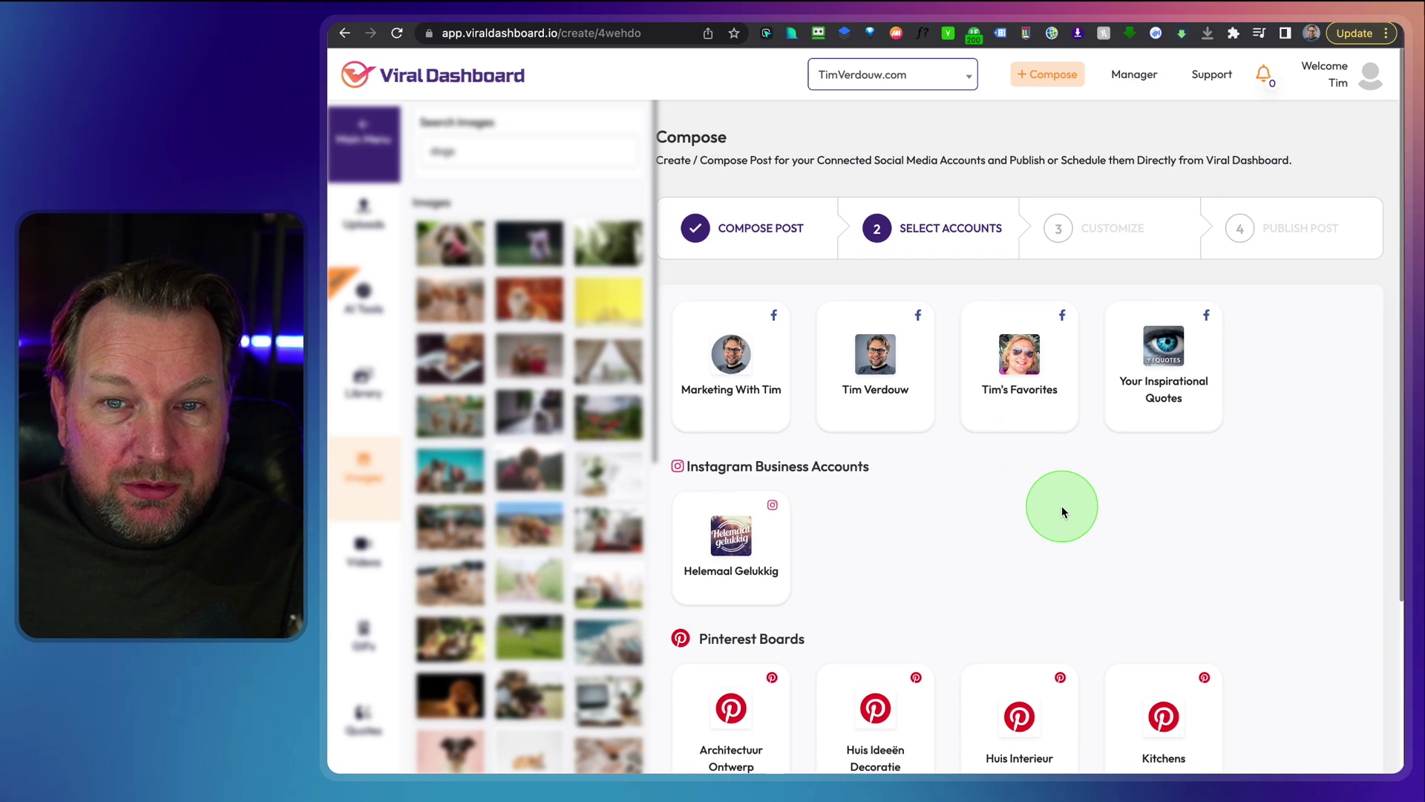
# Step: Target the first Facebook page, the Your Inspirational Quotes page, the Instagram business account and the Architectuur Ontwerp Pinterest board
pyautogui.scroll(-2, 1062, 511)
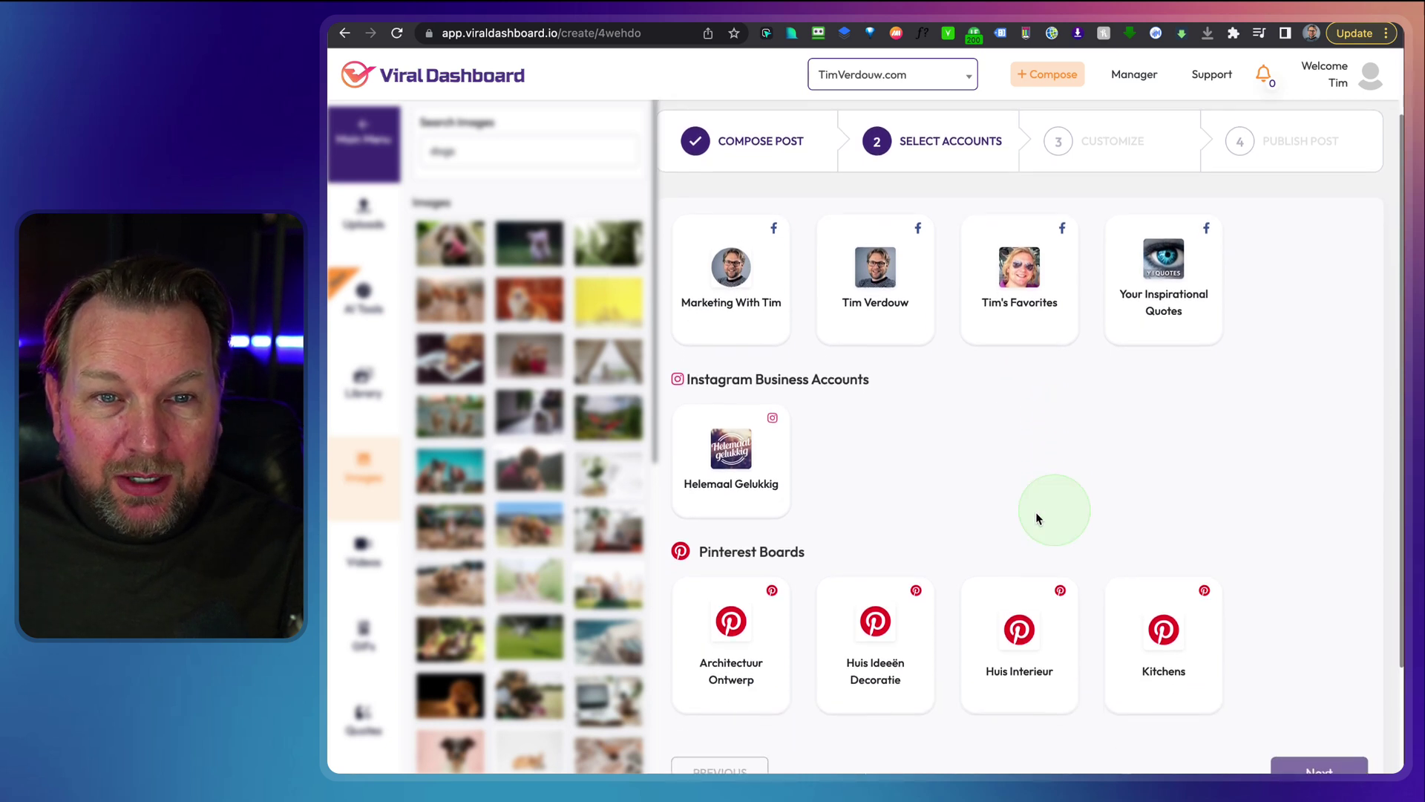
pyautogui.click(734, 271)
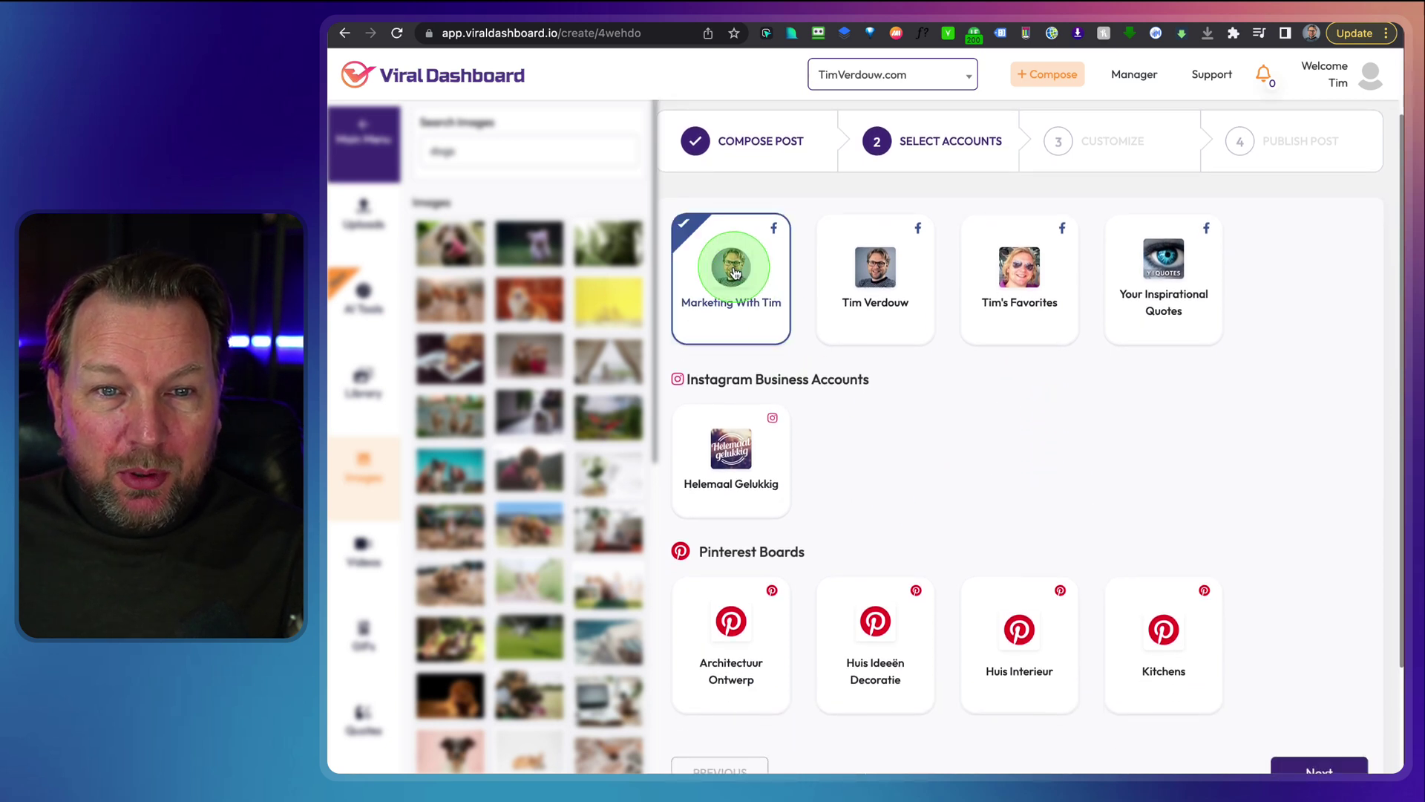
pyautogui.click(1162, 279)
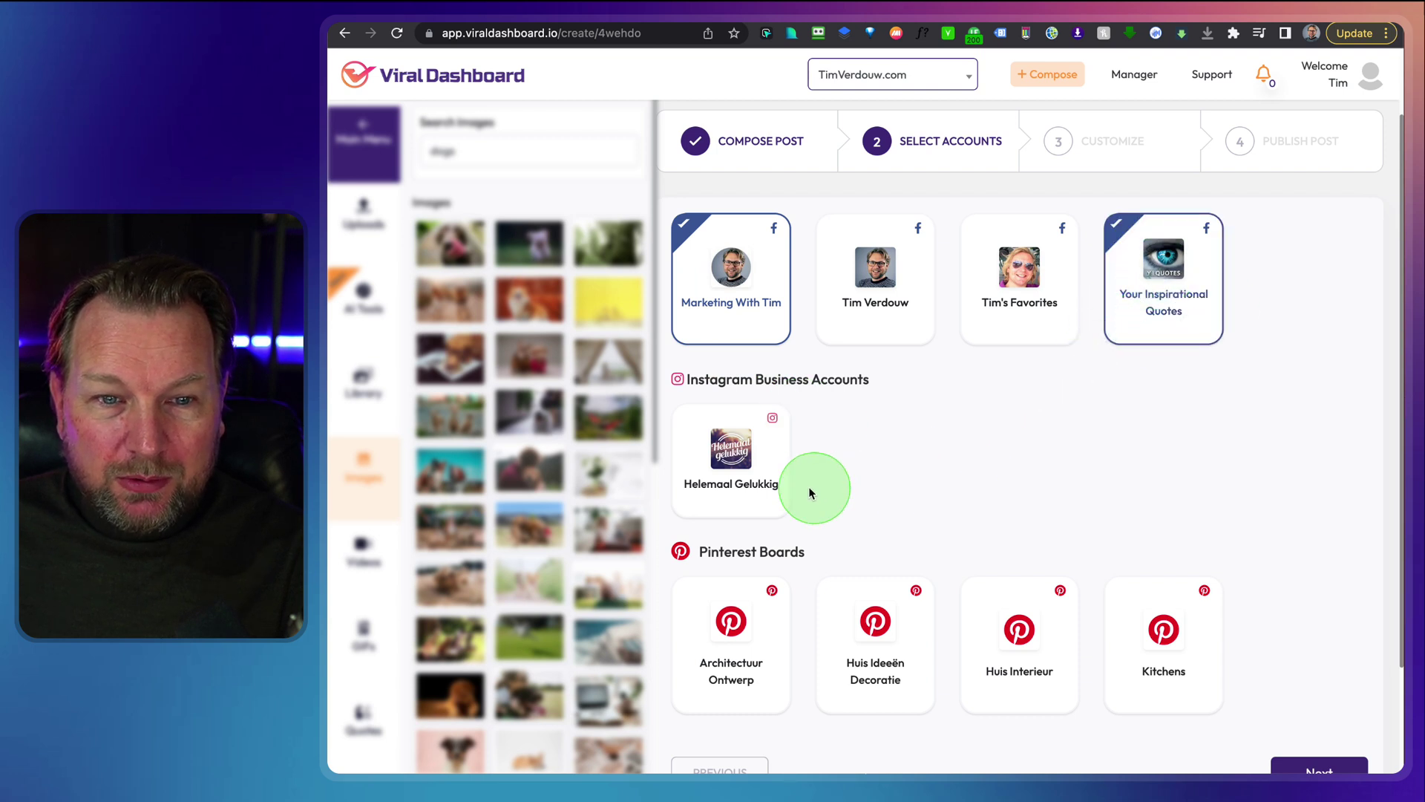
pyautogui.scroll(-3, 741, 482)
pyautogui.click(729, 311)
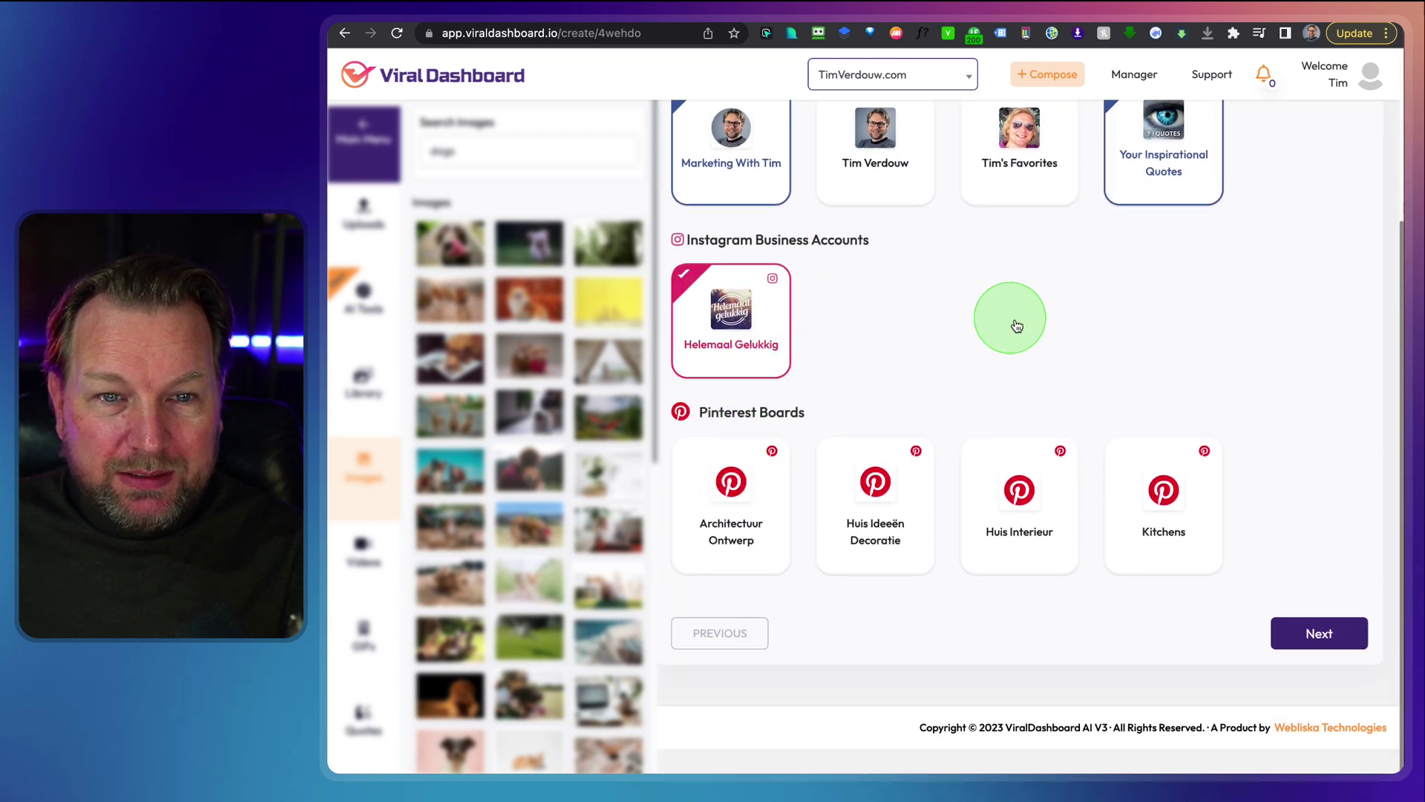
pyautogui.click(734, 505)
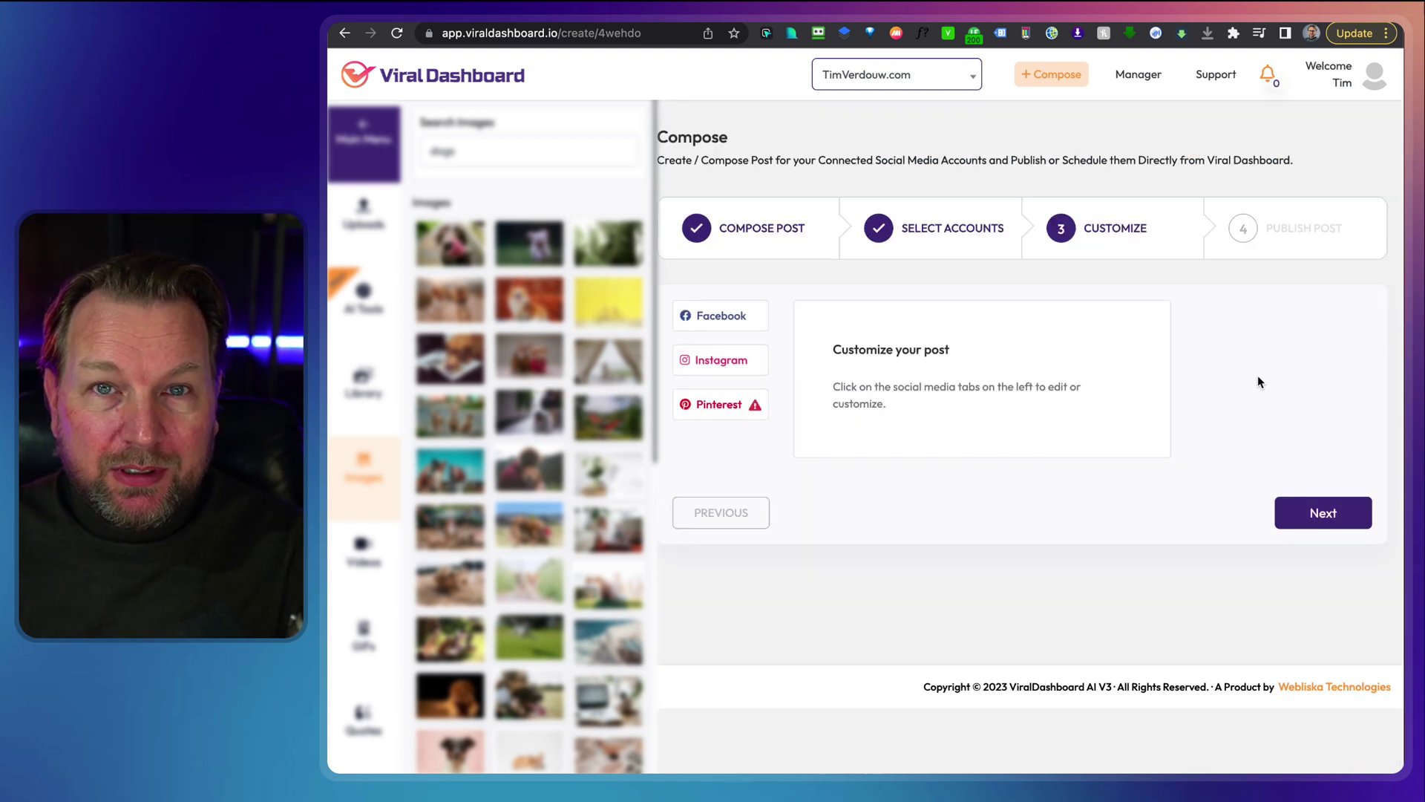
# Step: Review the Facebook post text and preview how the post appears on Instagram
pyautogui.click(830, 337)
pyautogui.click(700, 306)
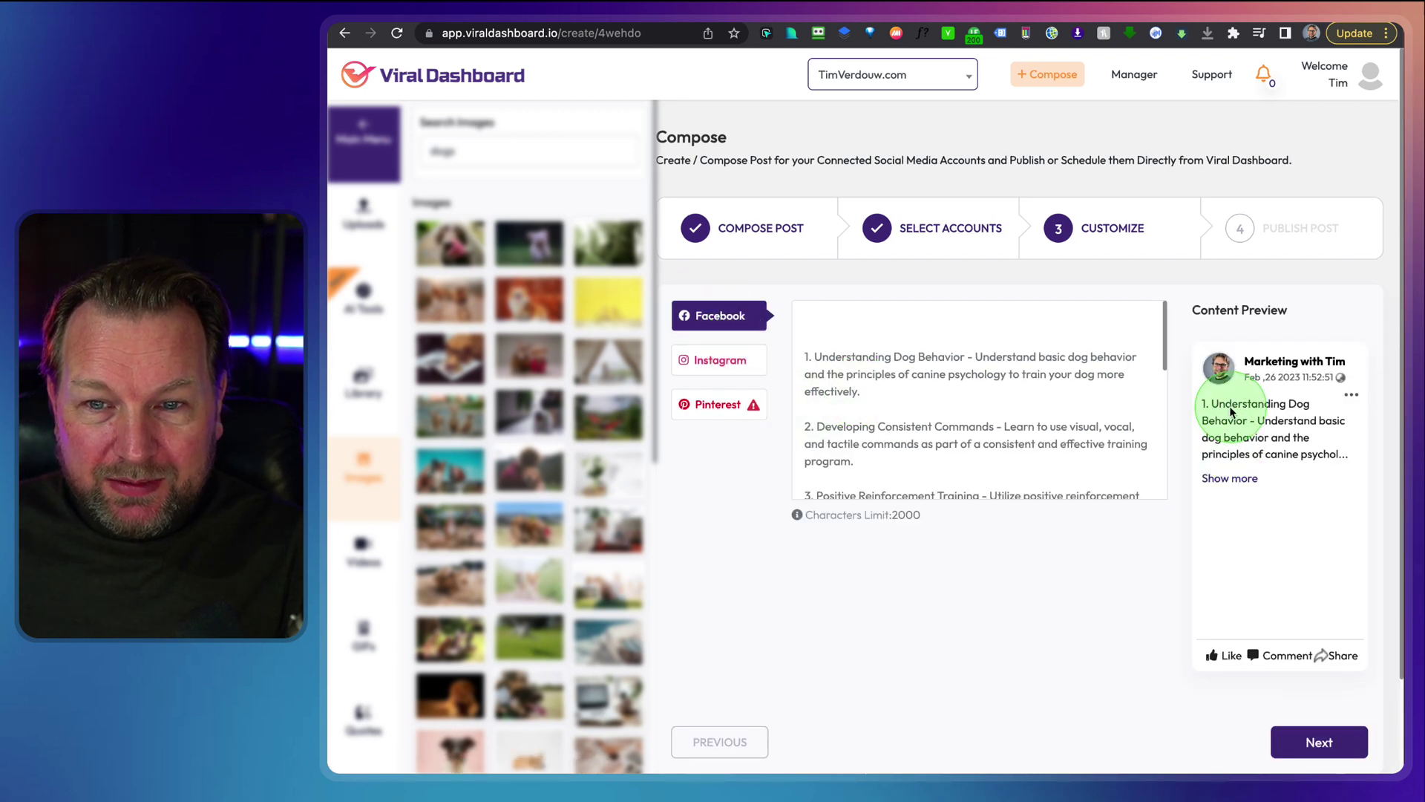
pyautogui.scroll(-2, 1264, 453)
pyautogui.scroll(2, 1266, 452)
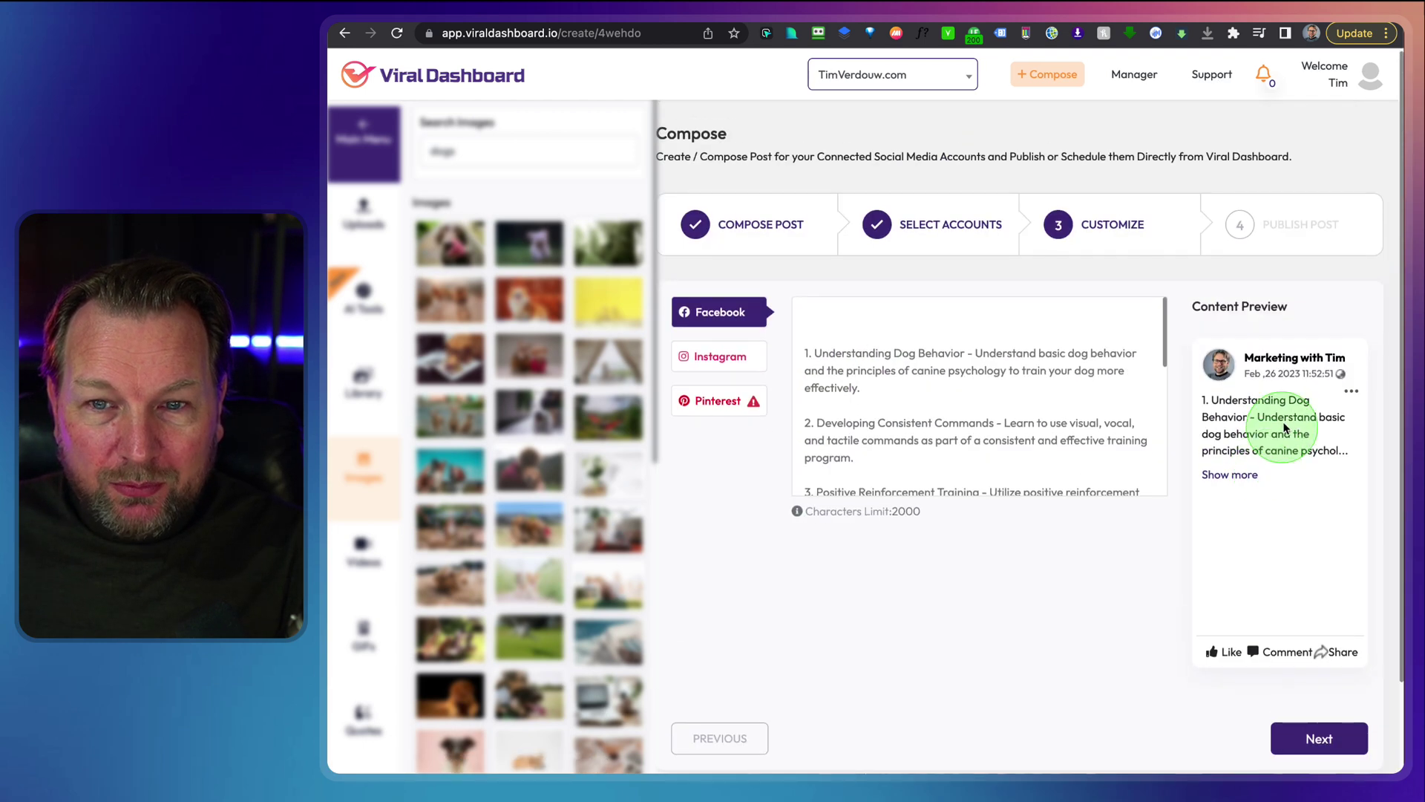
pyautogui.click(875, 369)
pyautogui.scroll(-1, 876, 369)
pyautogui.scroll(-8, 875, 369)
pyautogui.scroll(9, 875, 369)
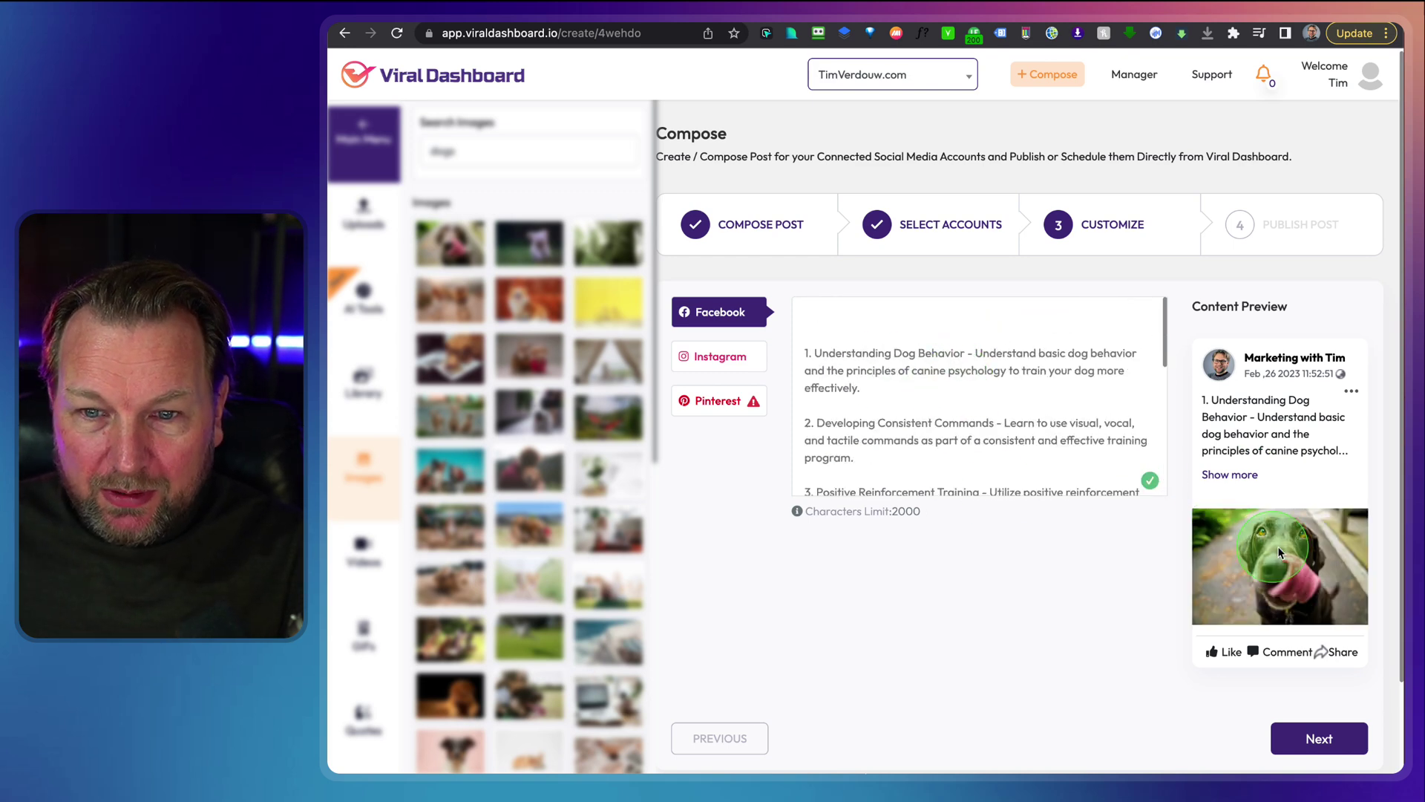
pyautogui.scroll(-2, 1277, 546)
pyautogui.scroll(2, 1305, 429)
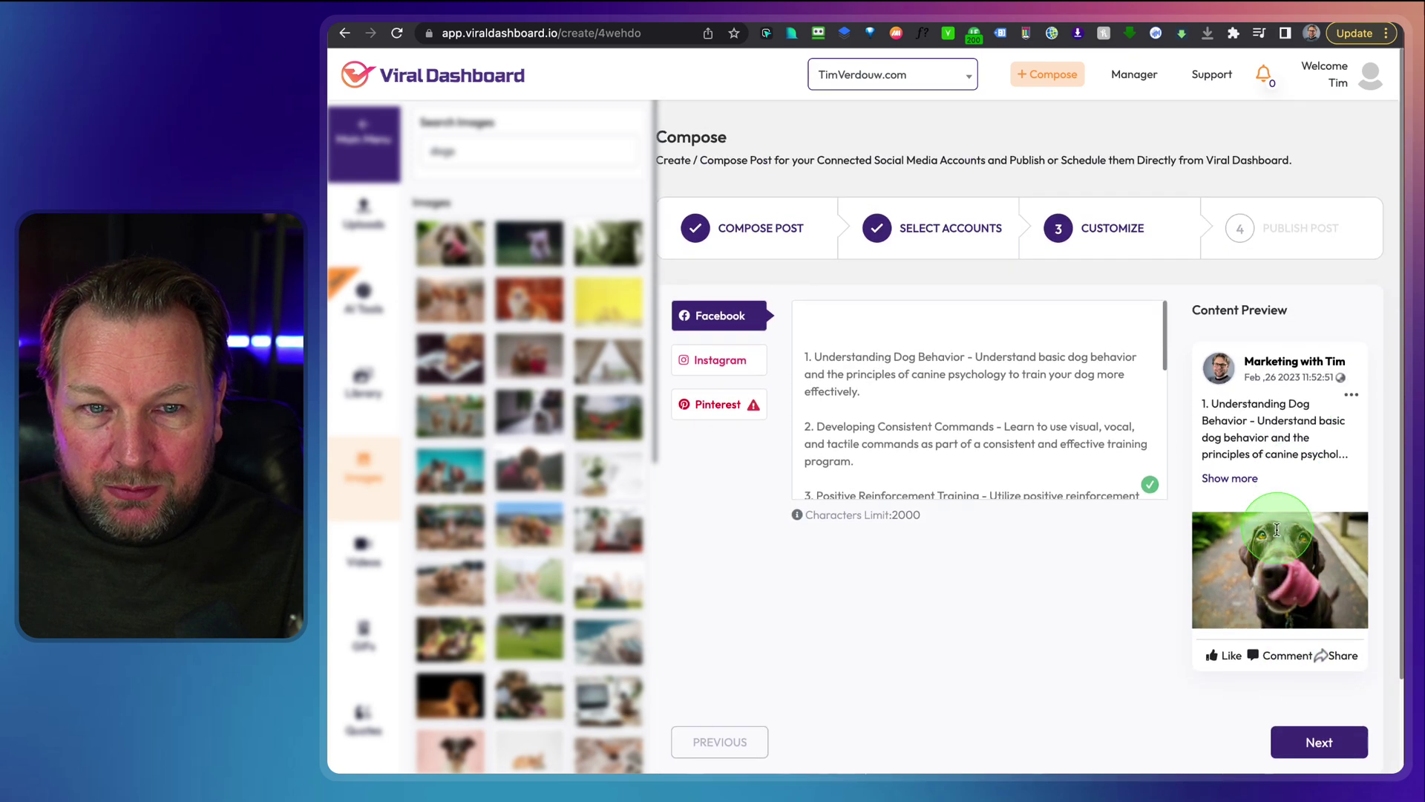
pyautogui.click(714, 366)
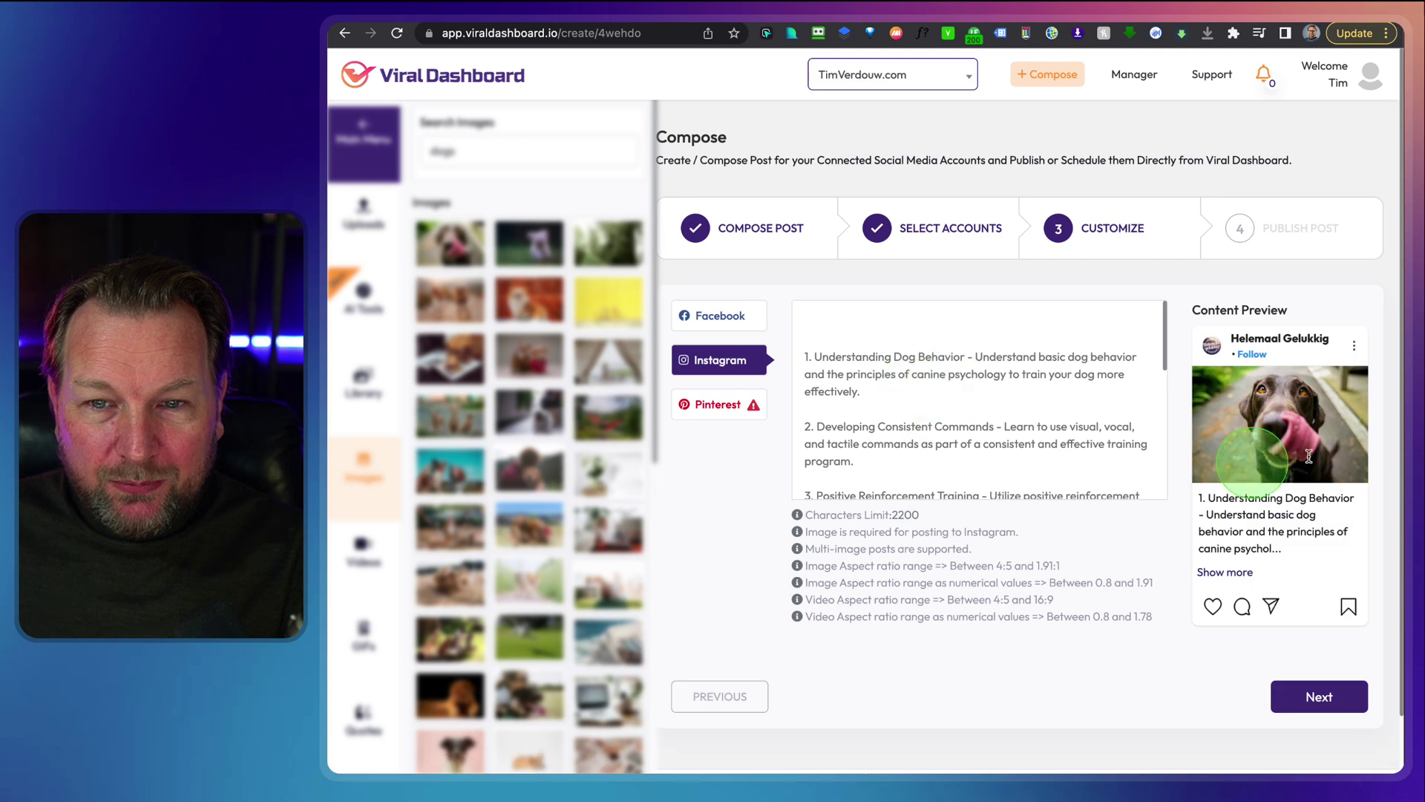
pyautogui.scroll(-5, 928, 390)
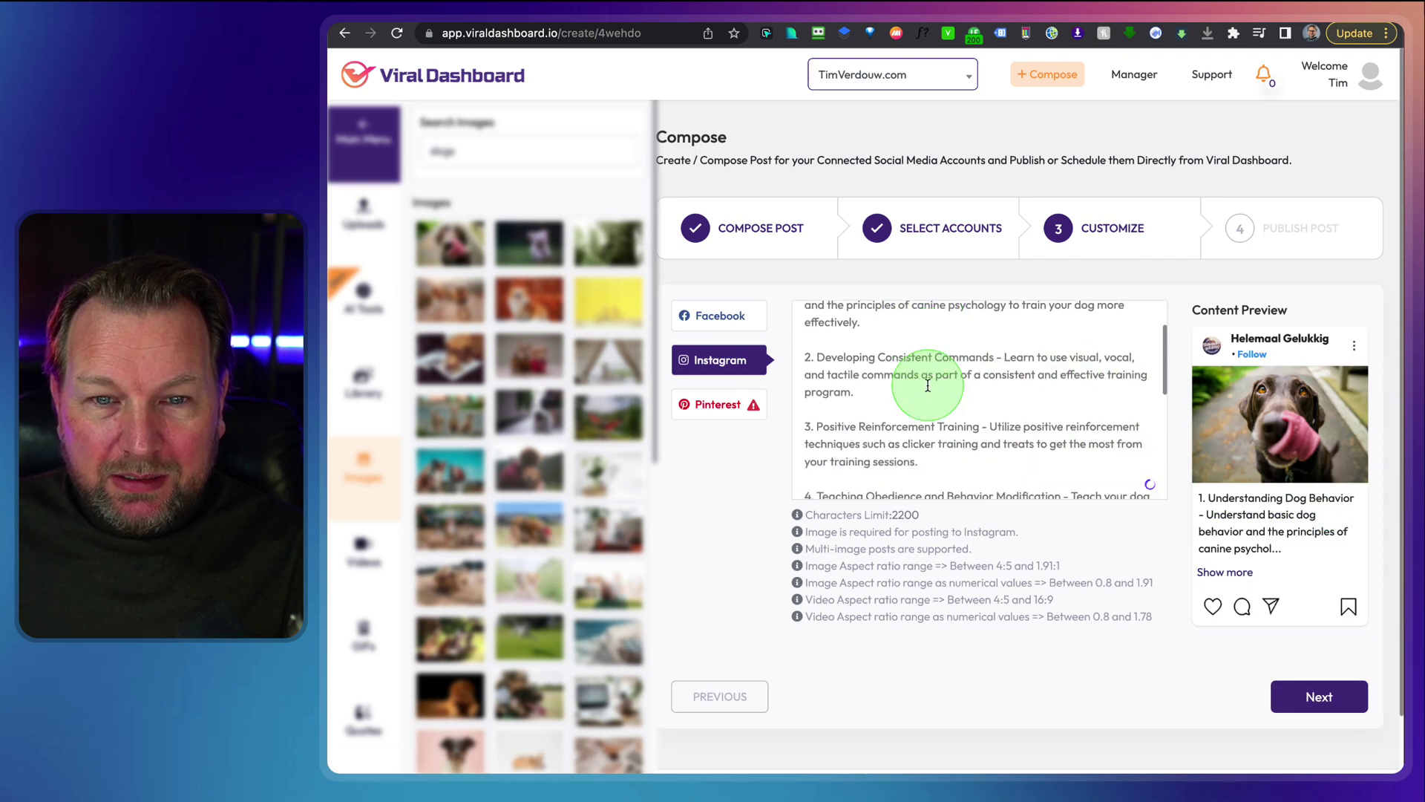
# Step: Delete the trailing hashtag line from the Facebook version of the dog training post
pyautogui.moveTo(928, 385); pyautogui.dragTo(818, 387)
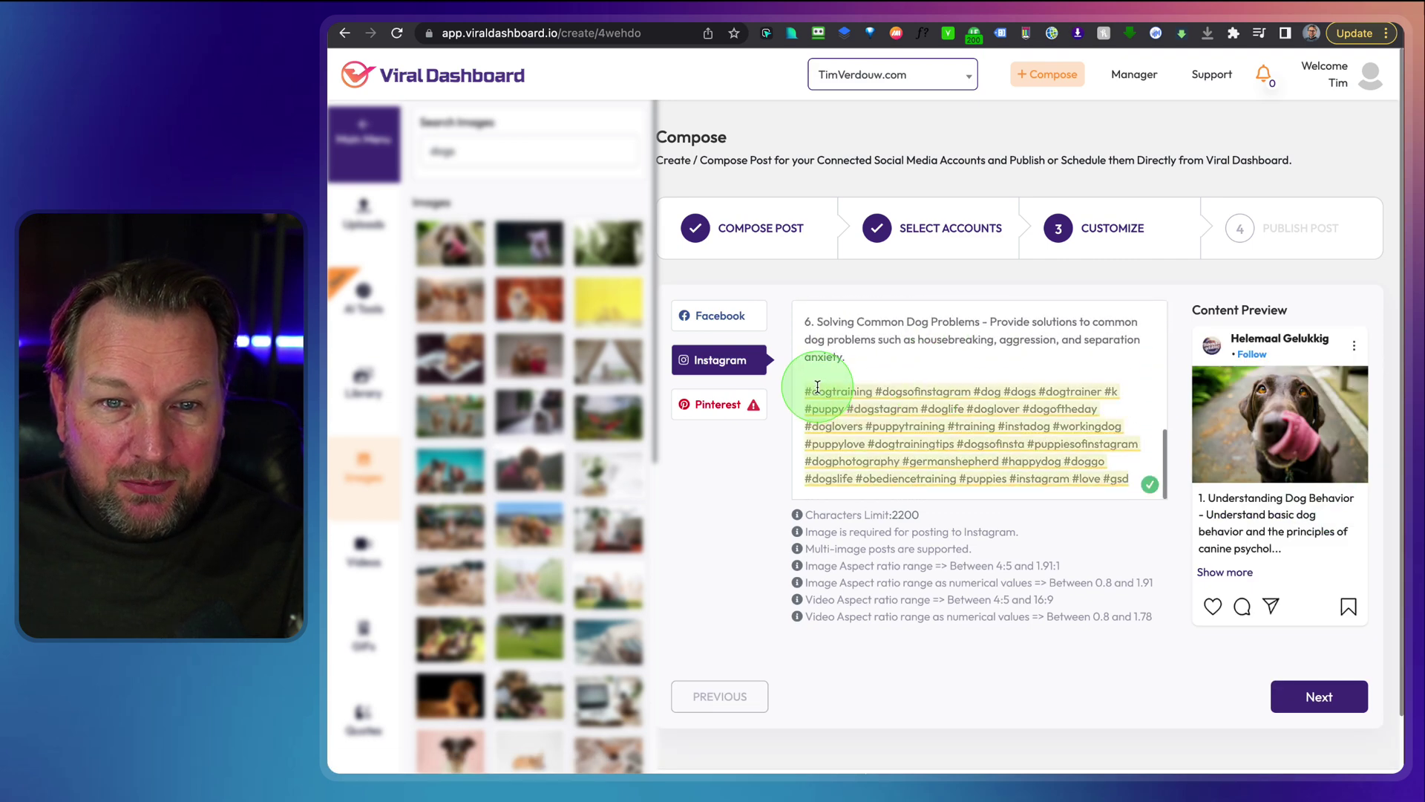
pyautogui.click(716, 316)
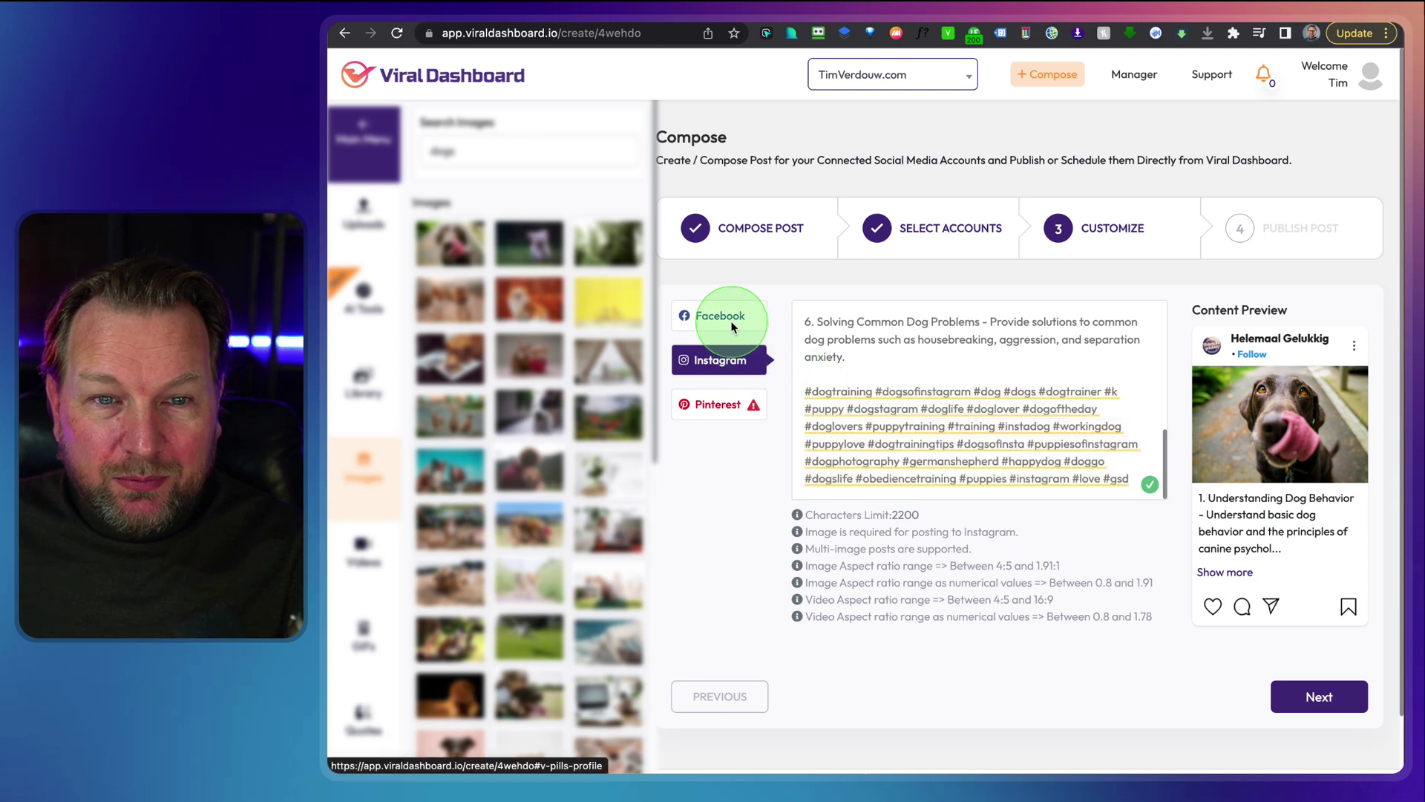
pyautogui.click(920, 385)
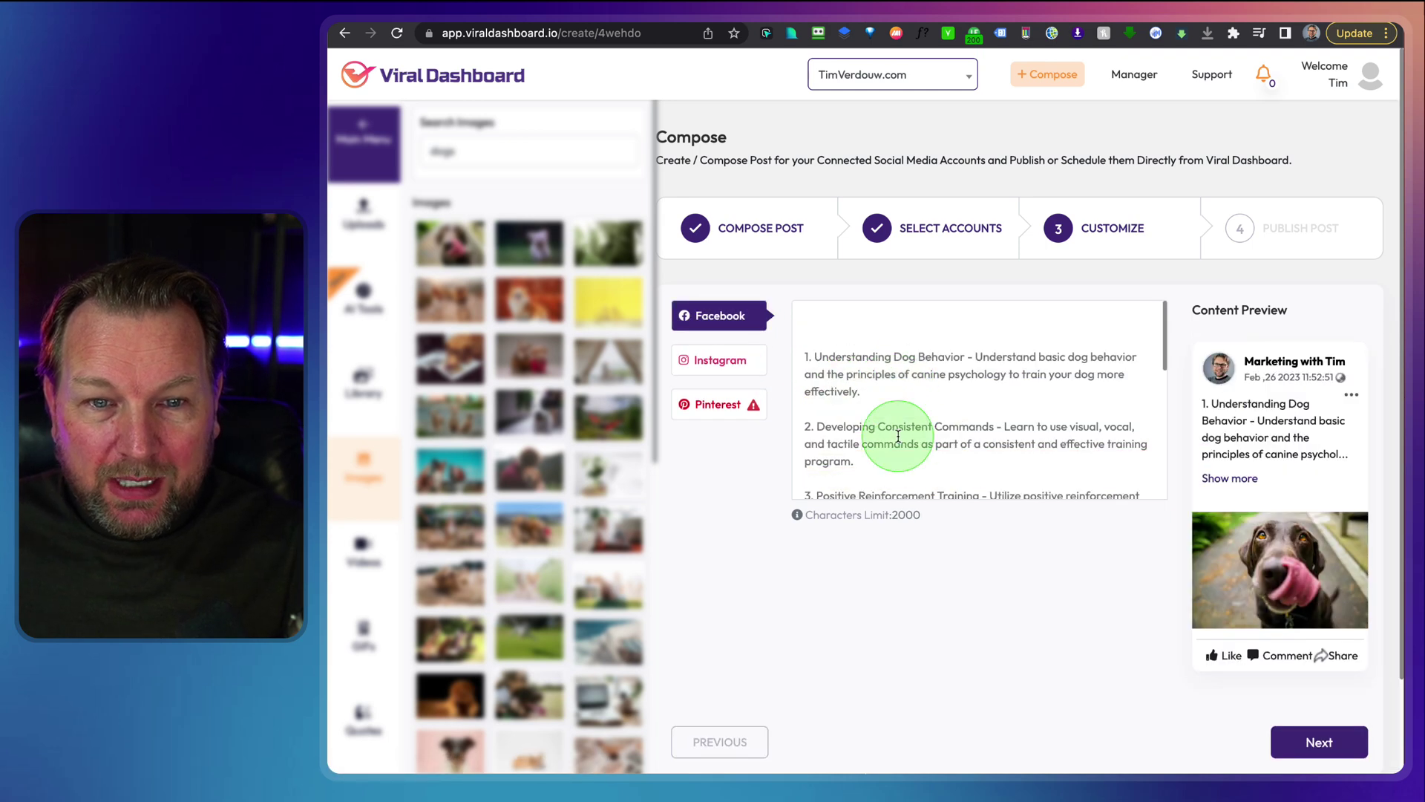
pyautogui.scroll(-5, 897, 433)
pyautogui.moveTo(808, 388); pyautogui.dragTo(1147, 467)
pyautogui.press('ctrl+super+space')
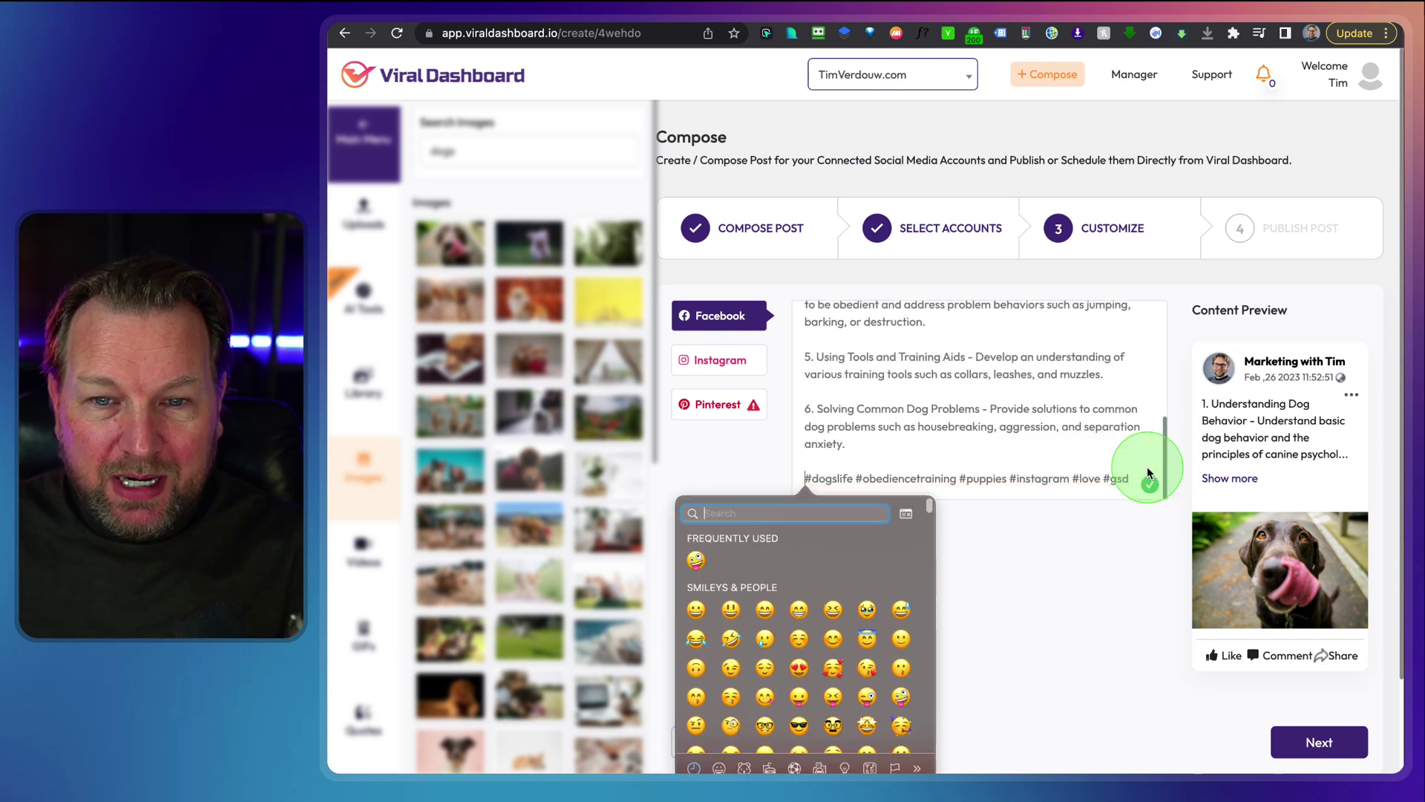
pyautogui.press('Escape')
pyautogui.tripleClick(1020, 476)
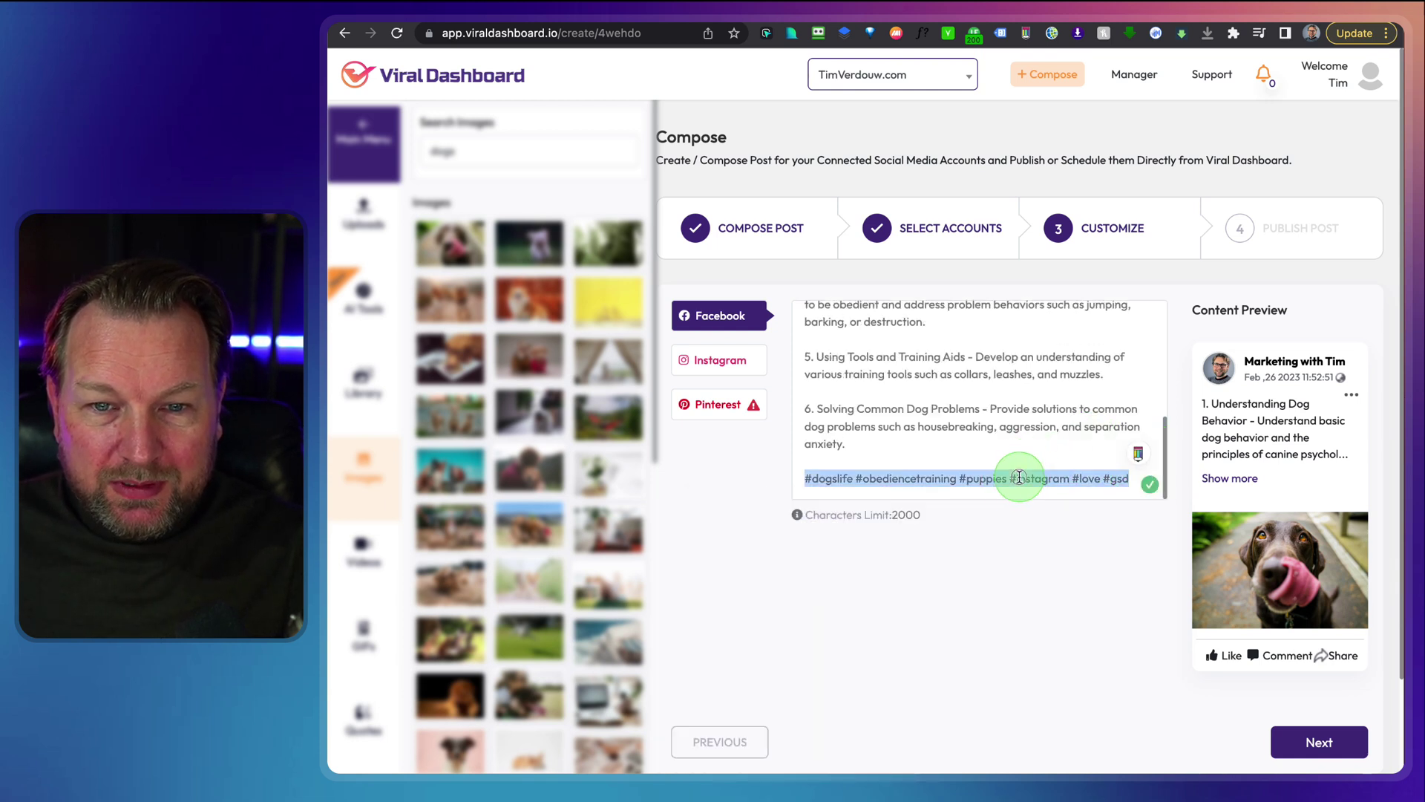
pyautogui.press('BackSpace')
# Step: In the Pinterest version, remove the empty lines above the first tip
pyautogui.click(751, 410)
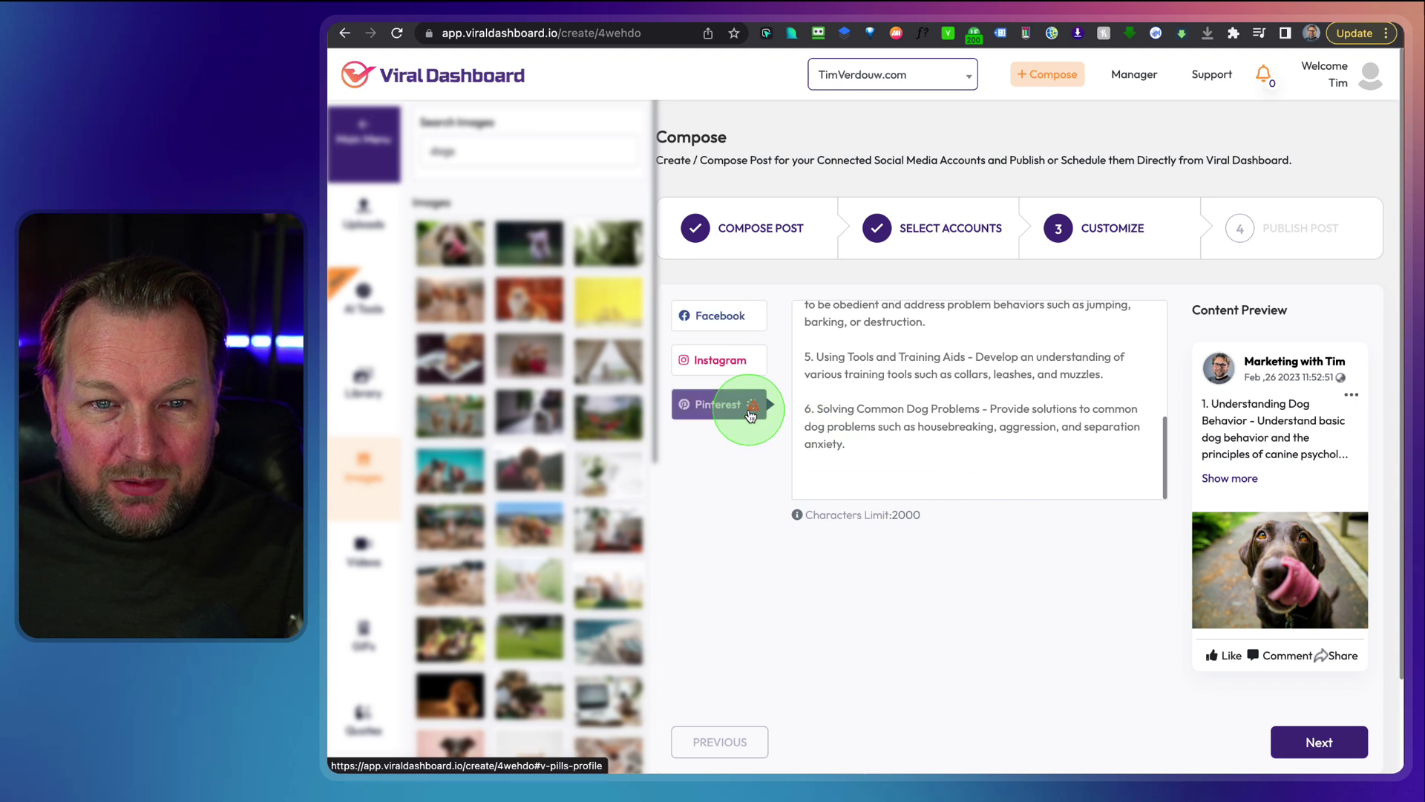
pyautogui.click(887, 339)
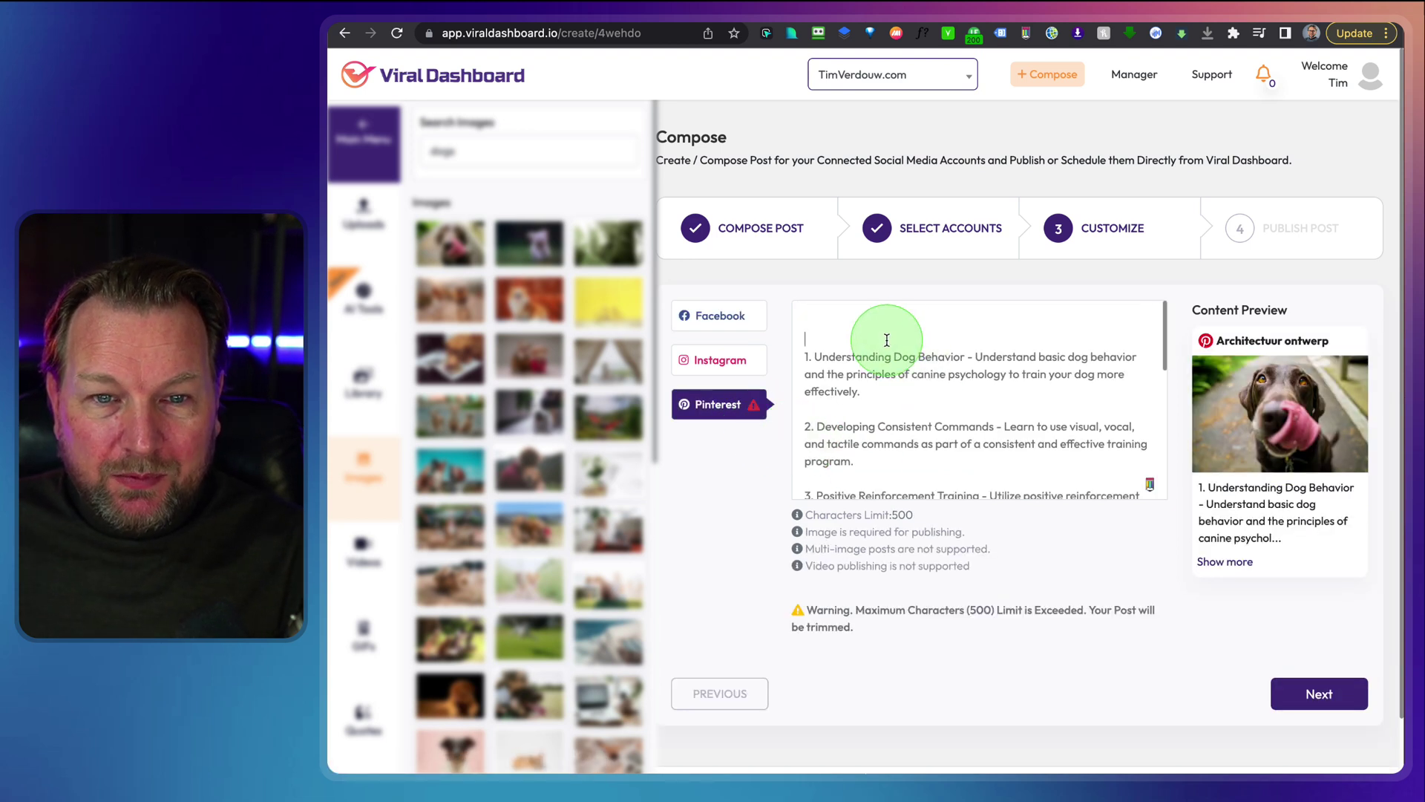
pyautogui.press('Delete')
pyautogui.press('Delete')
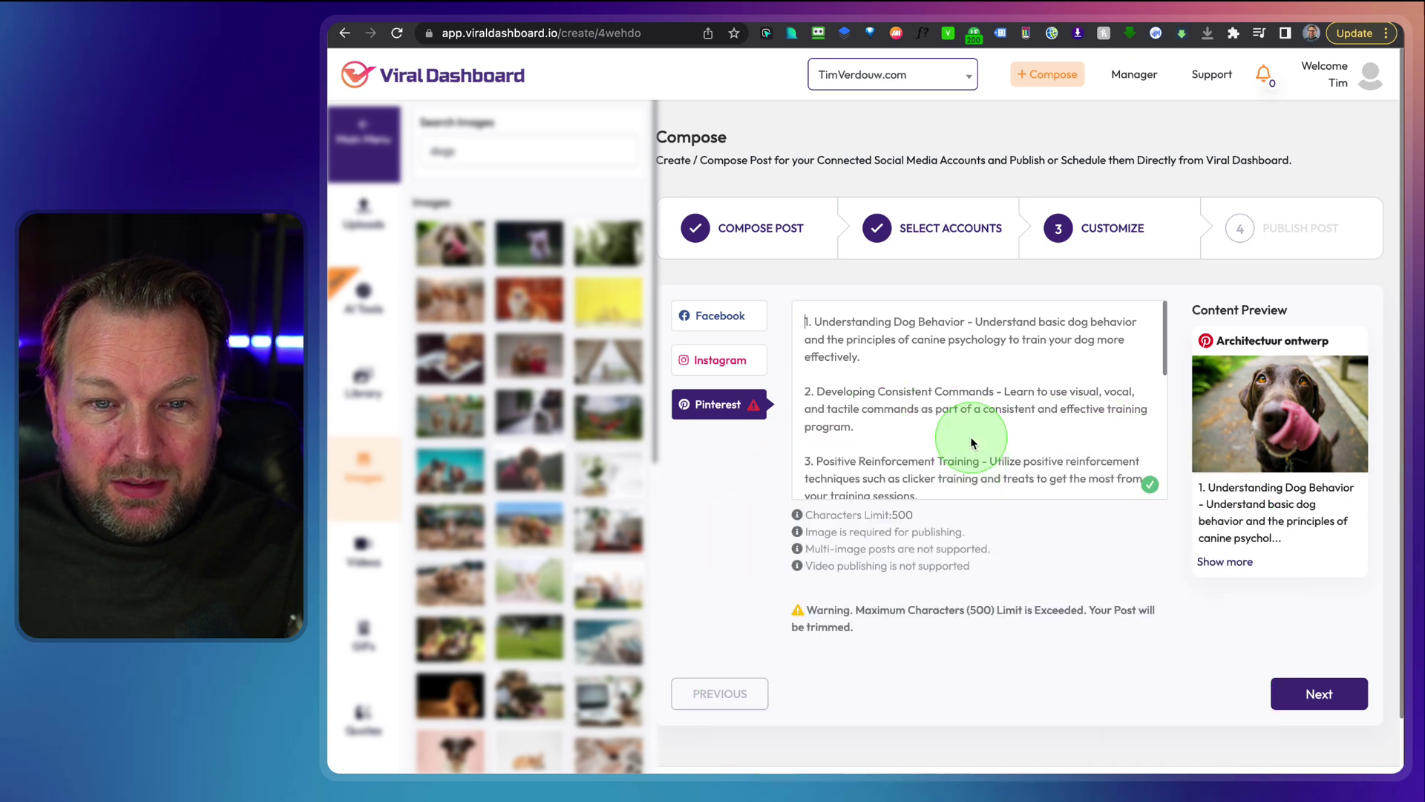
pyautogui.scroll(-10, 971, 443)
pyautogui.scroll(3, 891, 401)
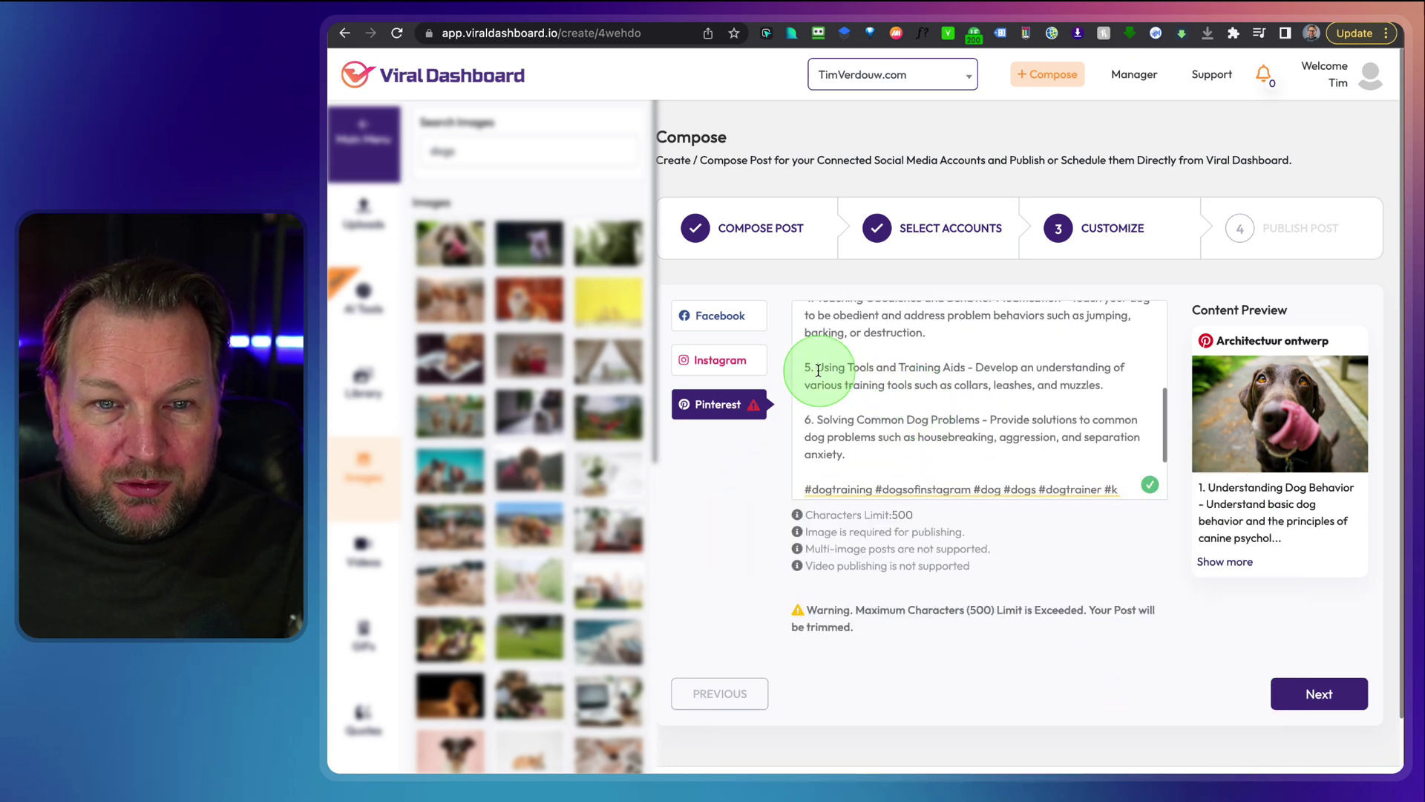
# Step: Delete the hashtags and tips 5 and 6 from the Pinterest text
pyautogui.moveTo(856, 454); pyautogui.dragTo(1084, 536)
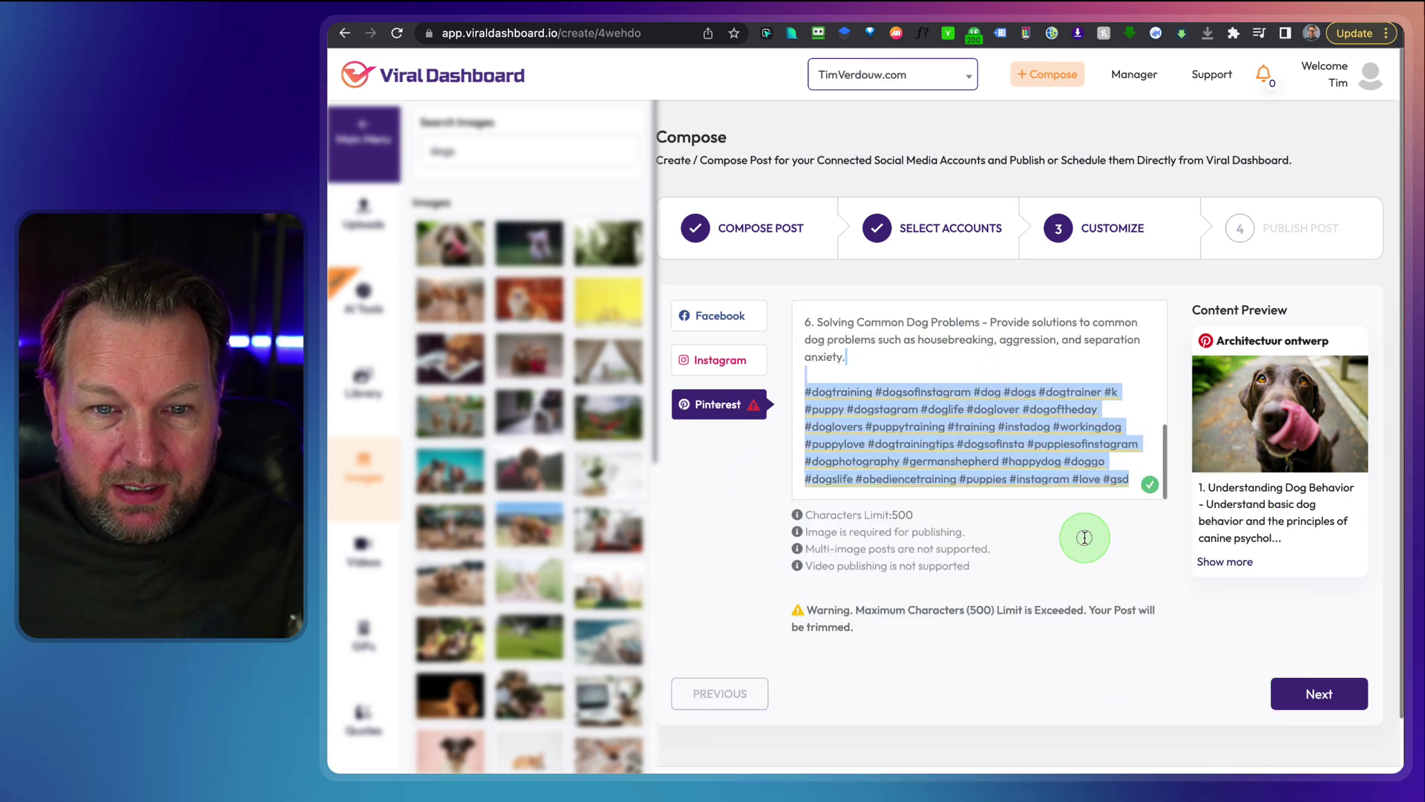
pyautogui.press('BackSpace')
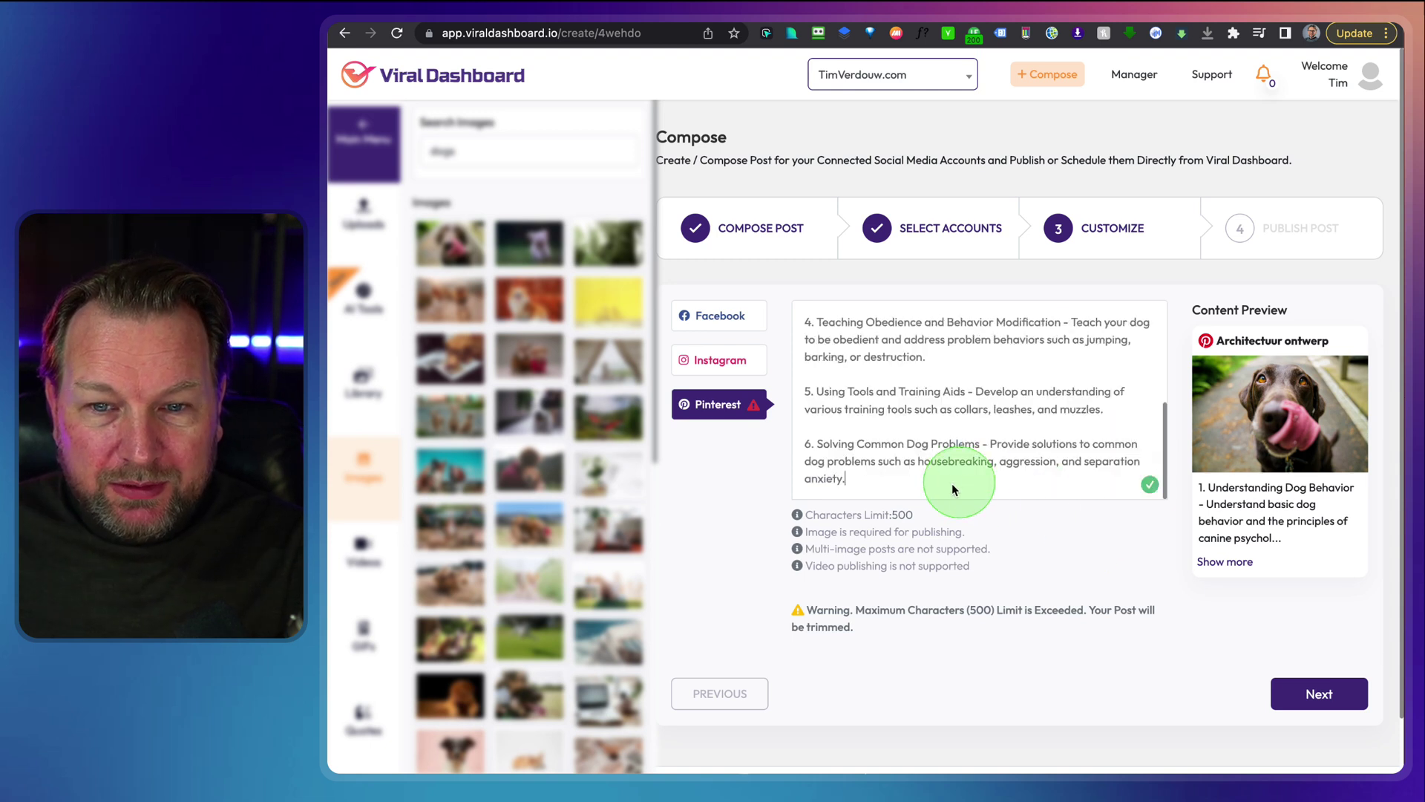
pyautogui.moveTo(929, 481); pyautogui.dragTo(780, 398)
pyautogui.press('BackSpace')
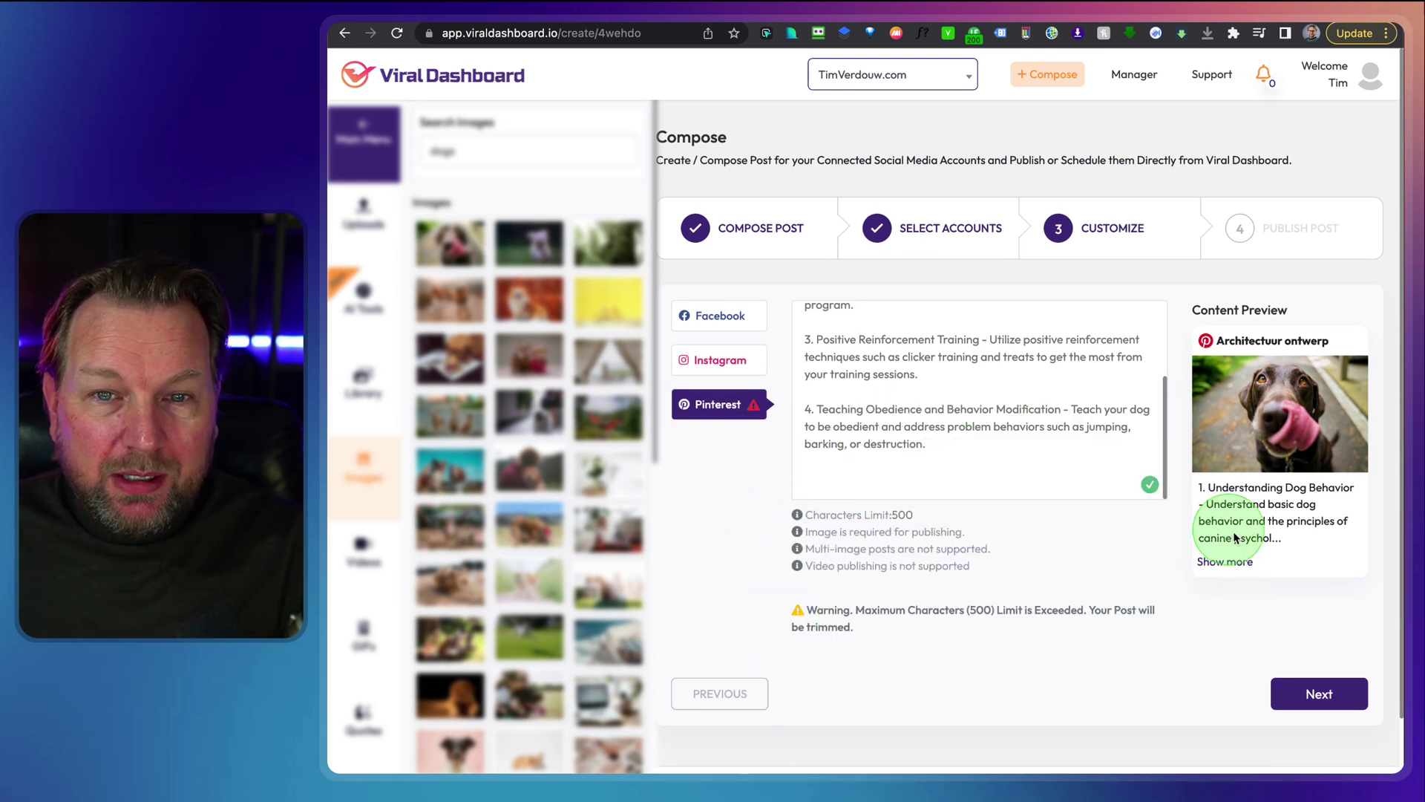
# Step: Pass the Pinterest trimming warning, try scheduling for 1 March 2023 11:00, then save as draft
pyautogui.click(1303, 696)
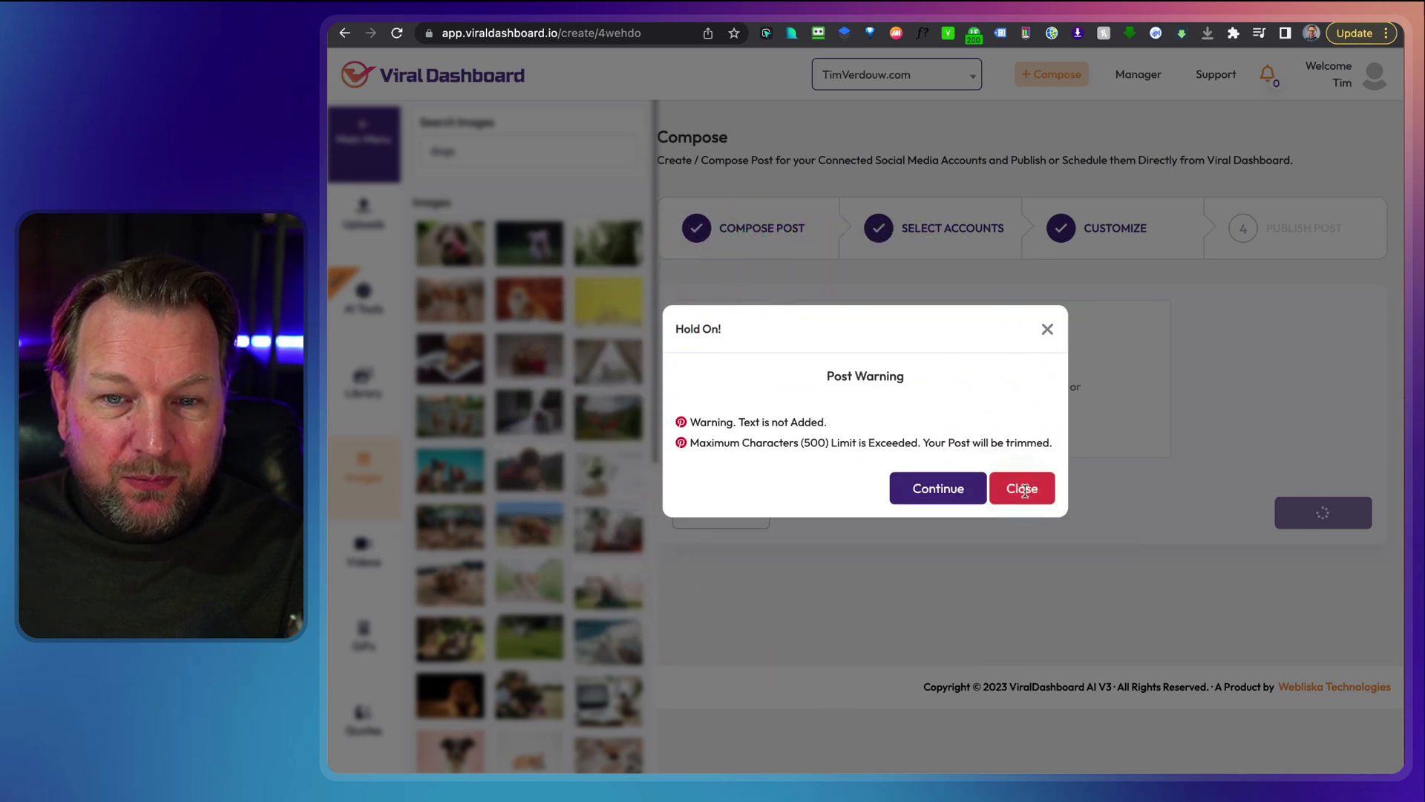
pyautogui.click(928, 489)
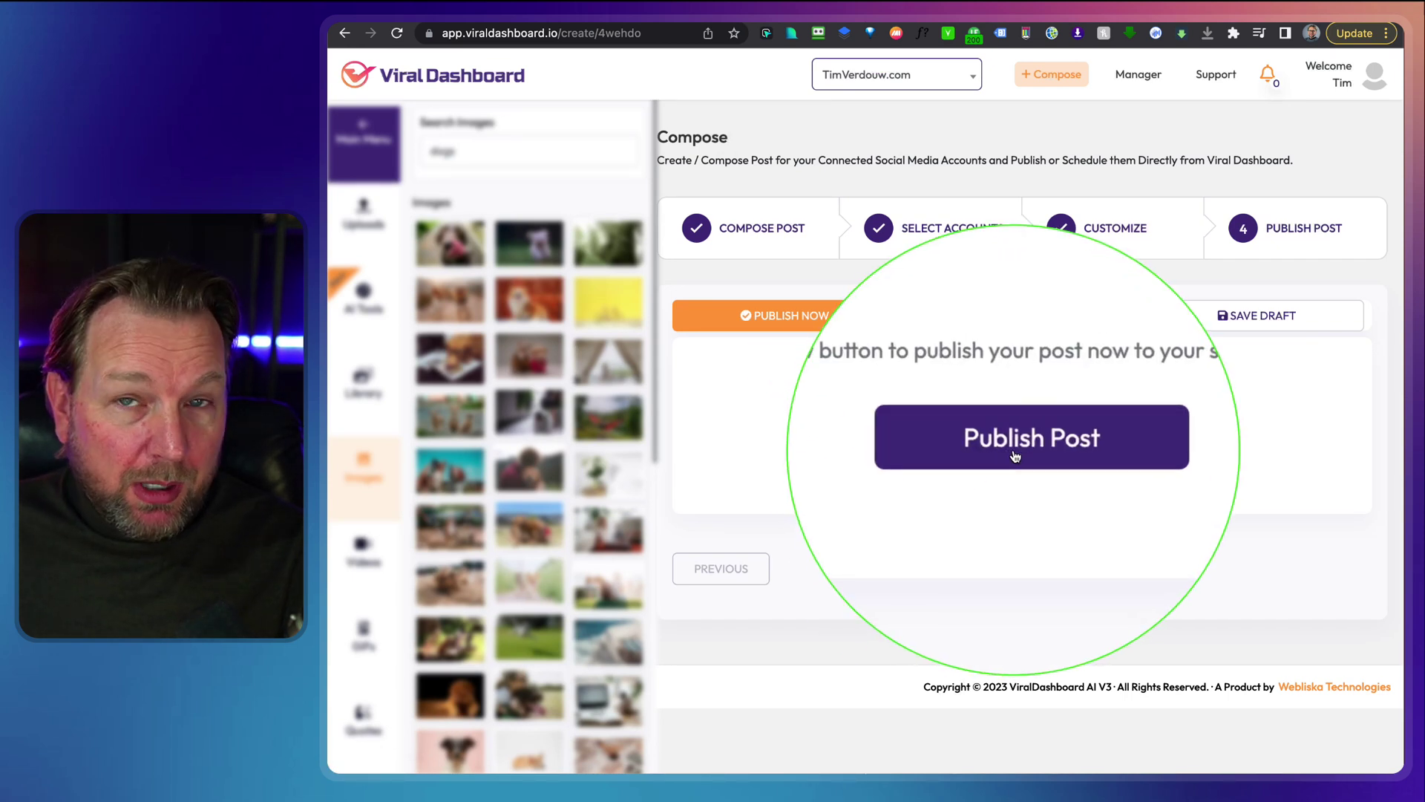
pyautogui.click(1002, 321)
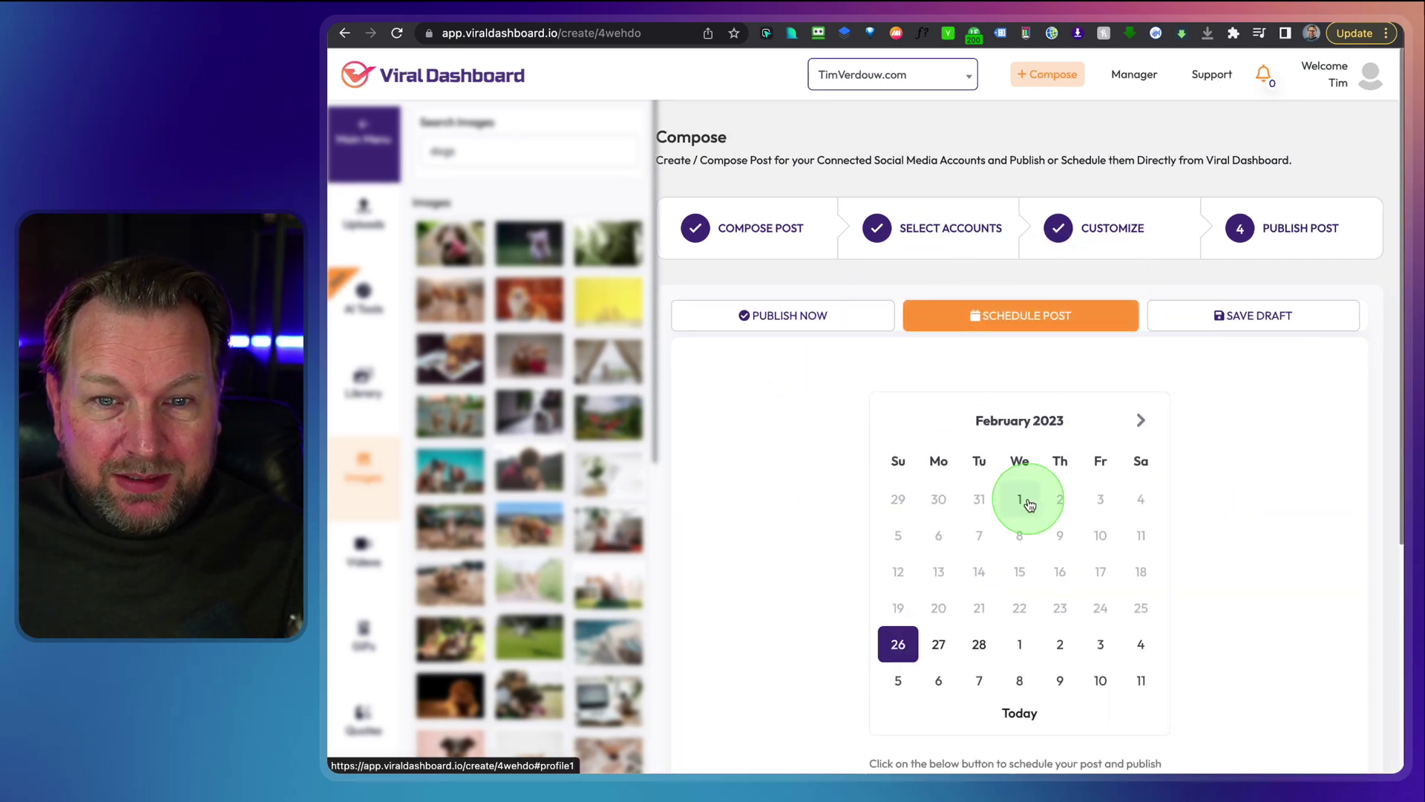
pyautogui.click(1140, 422)
pyautogui.click(1018, 499)
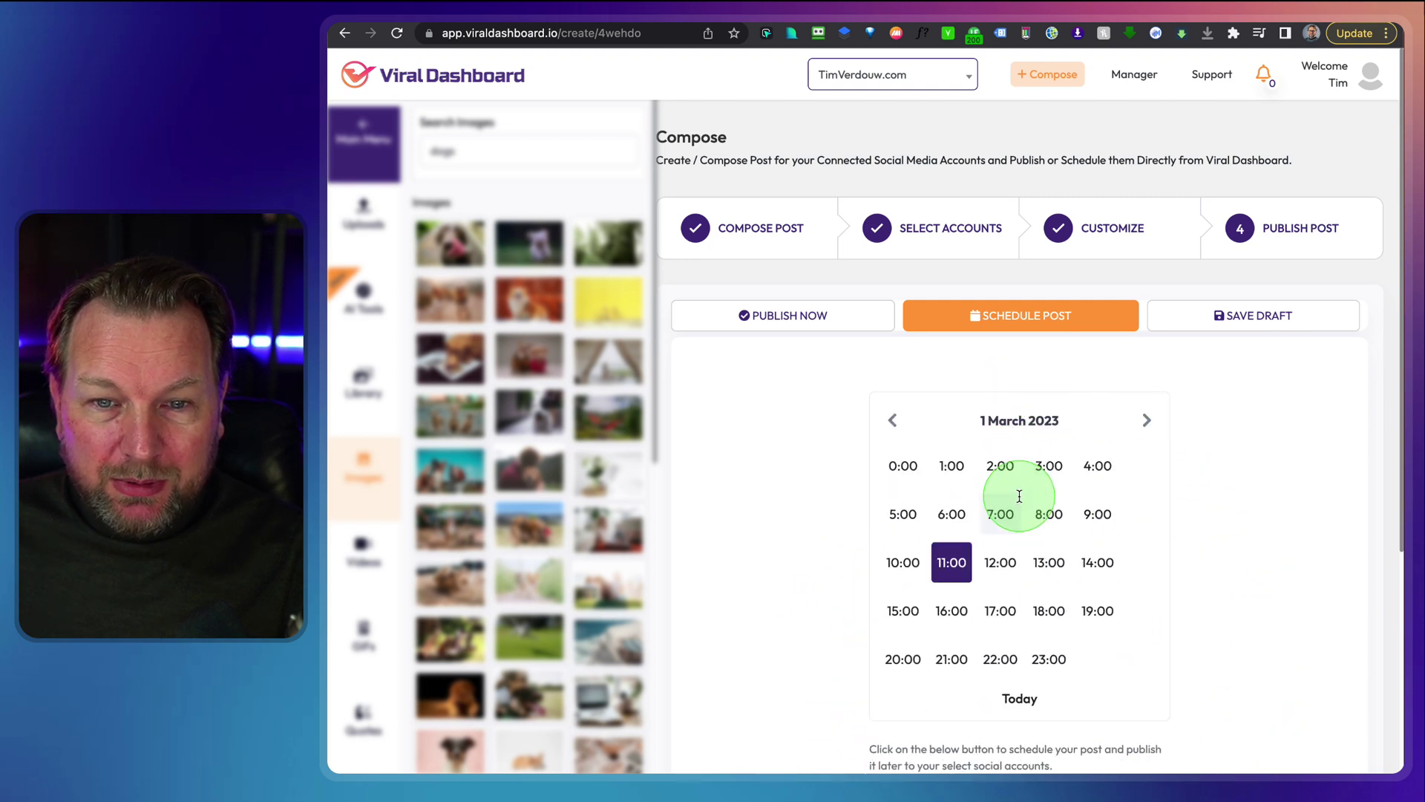
pyautogui.click(951, 562)
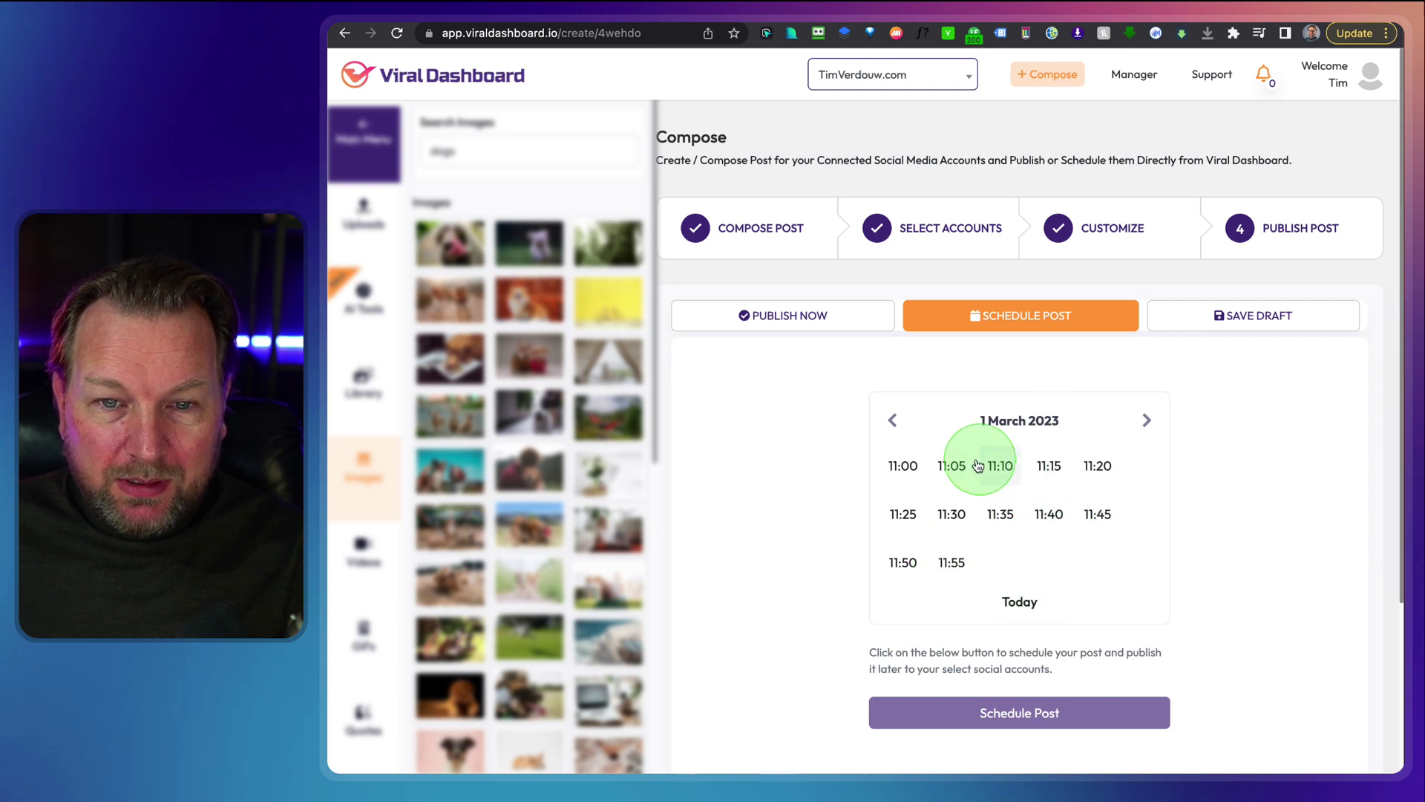
pyautogui.click(903, 466)
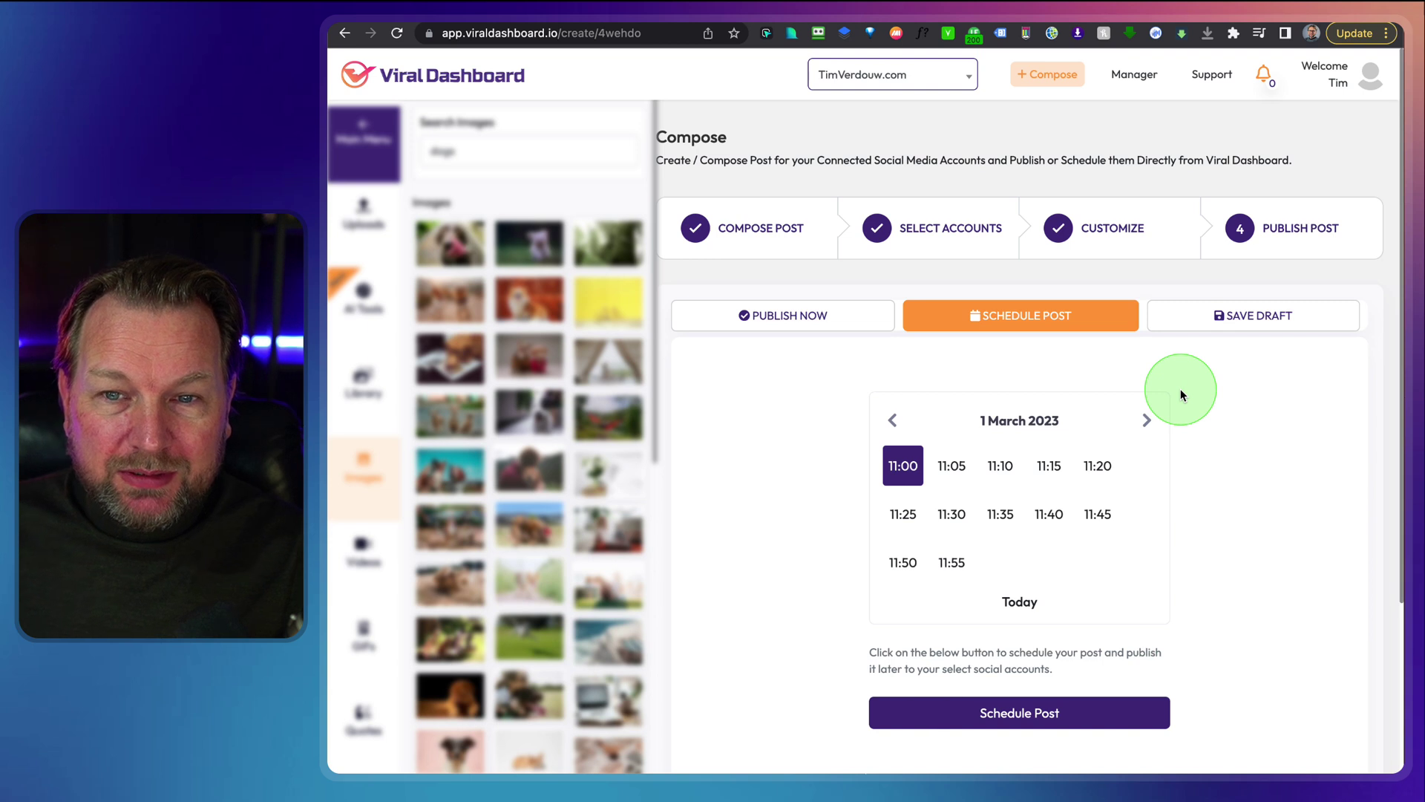
pyautogui.click(1242, 320)
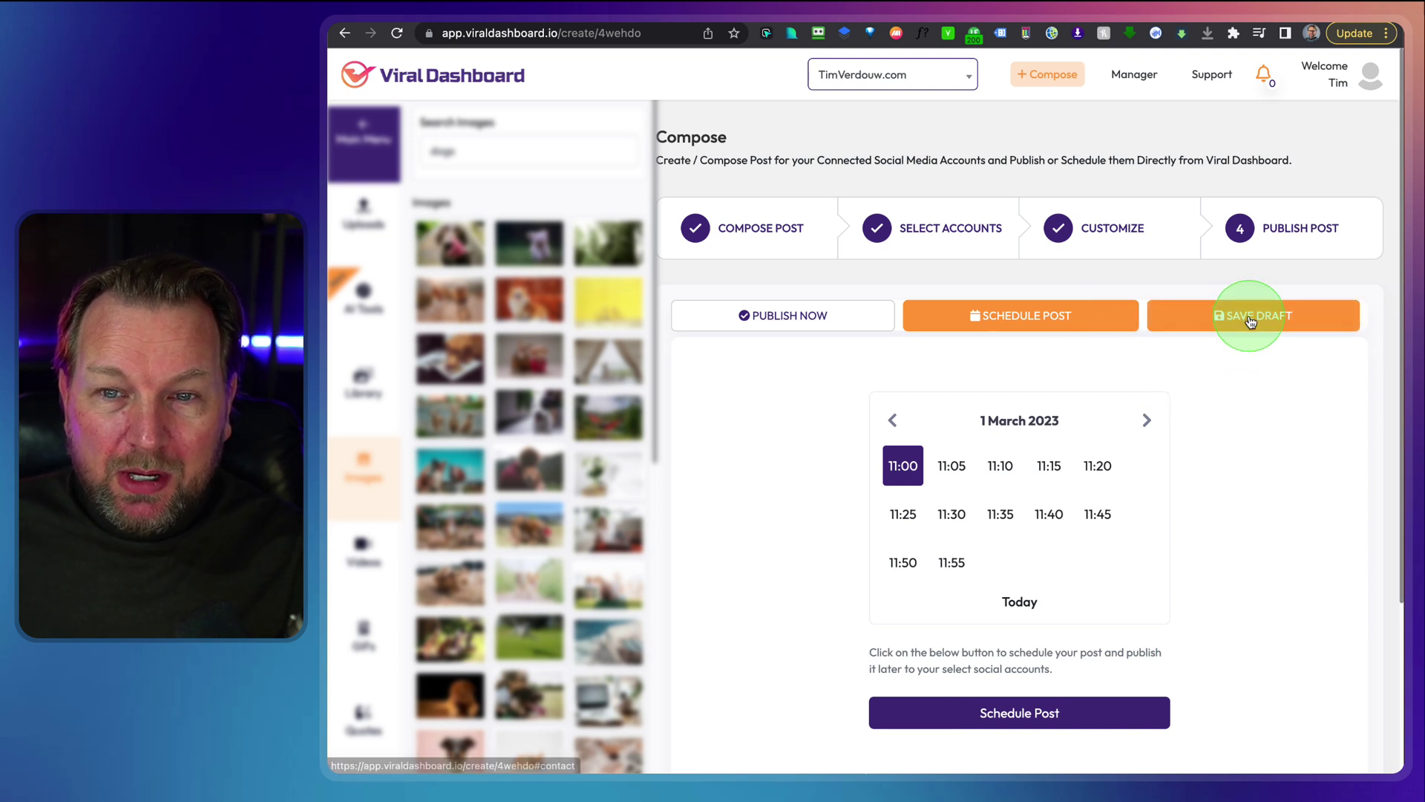
pyautogui.click(1005, 444)
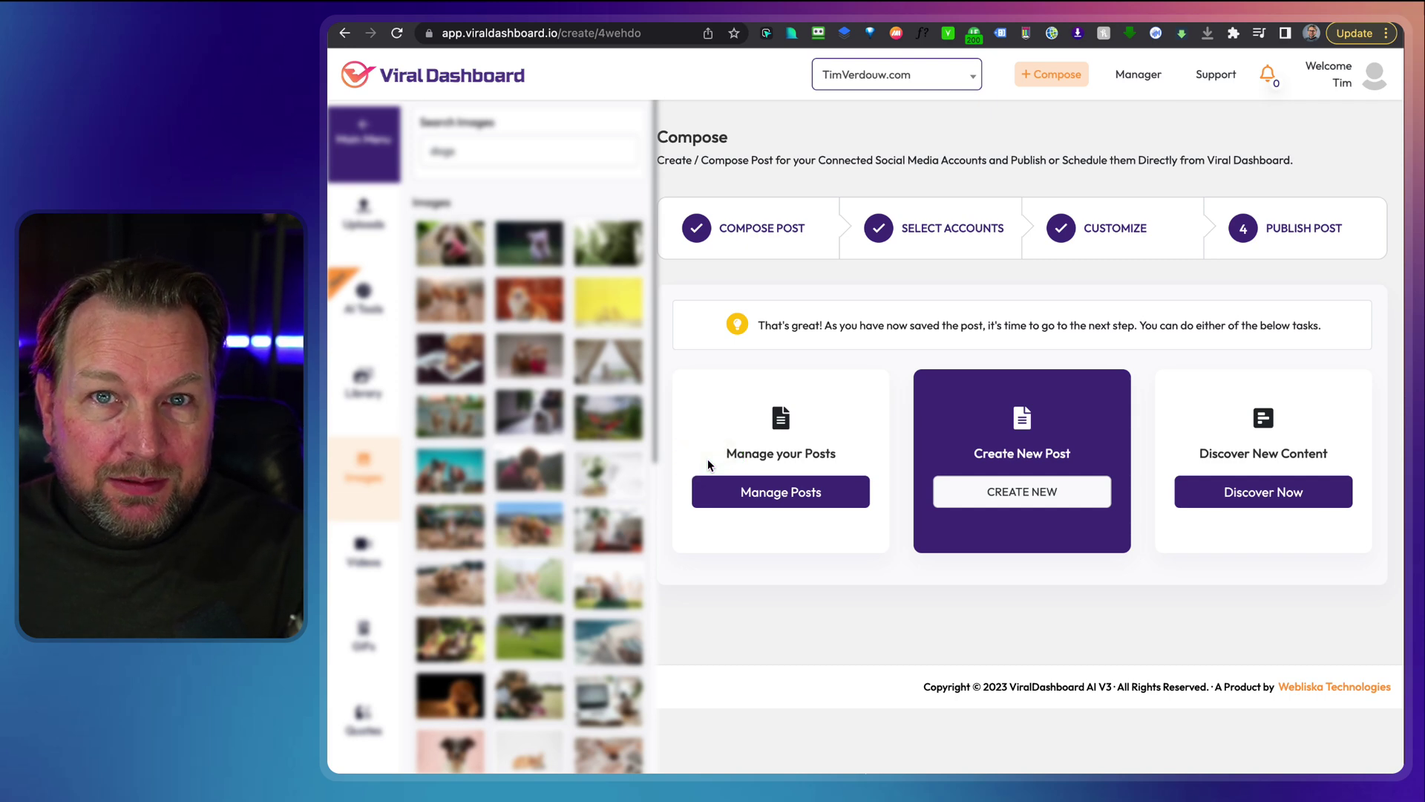
# Step: Return to the dashboard home and go to Brands > Manage Brands
pyautogui.click(475, 157)
pyautogui.click(433, 80)
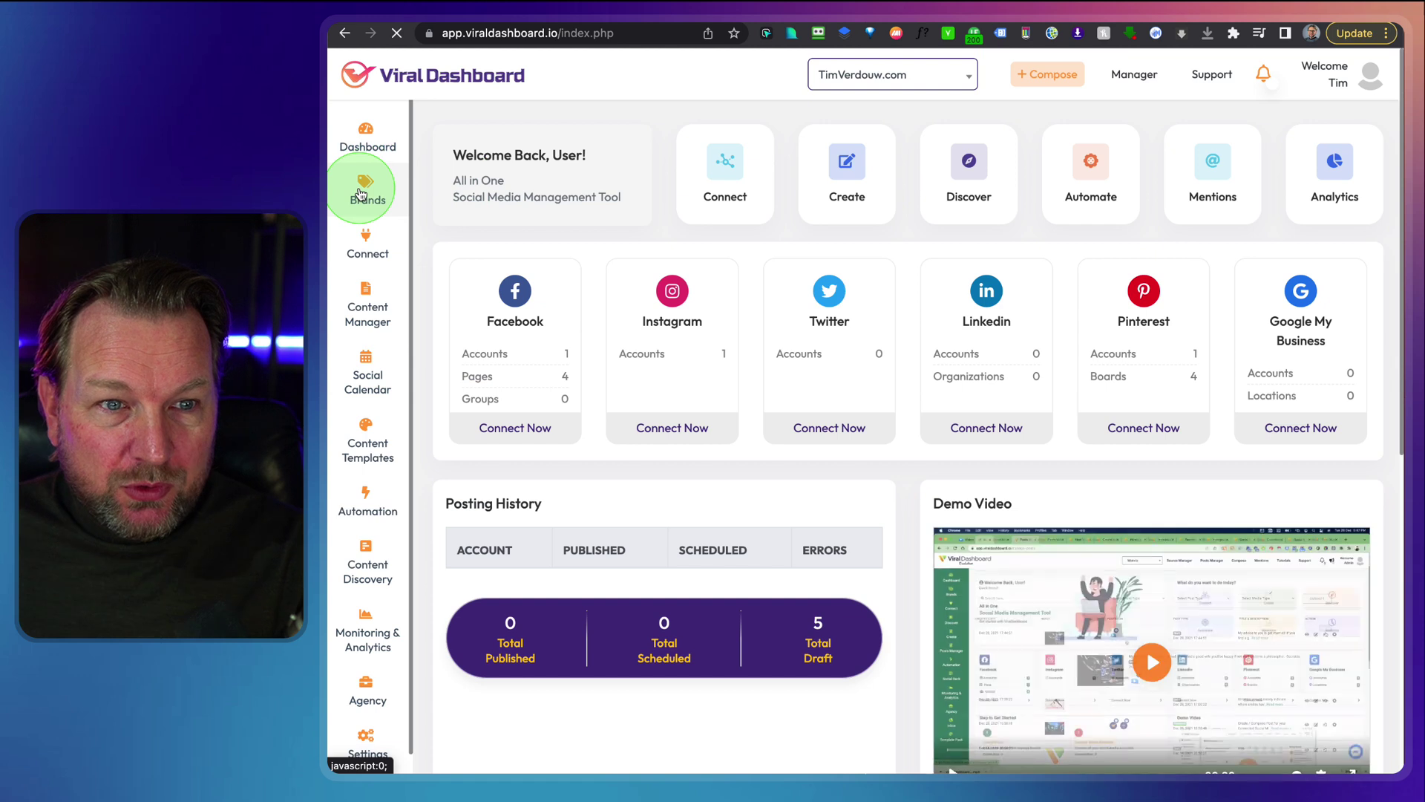
pyautogui.click(363, 192)
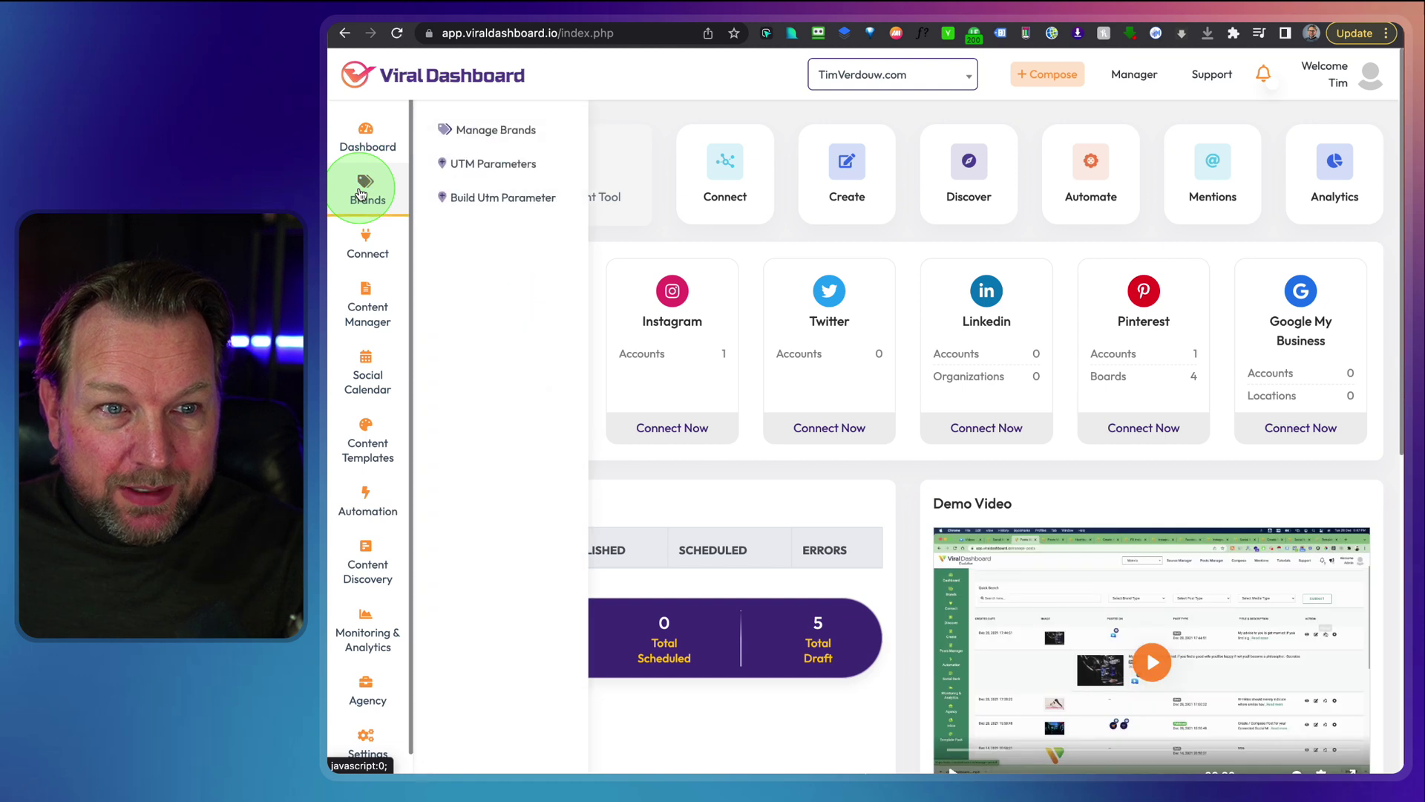
pyautogui.click(519, 129)
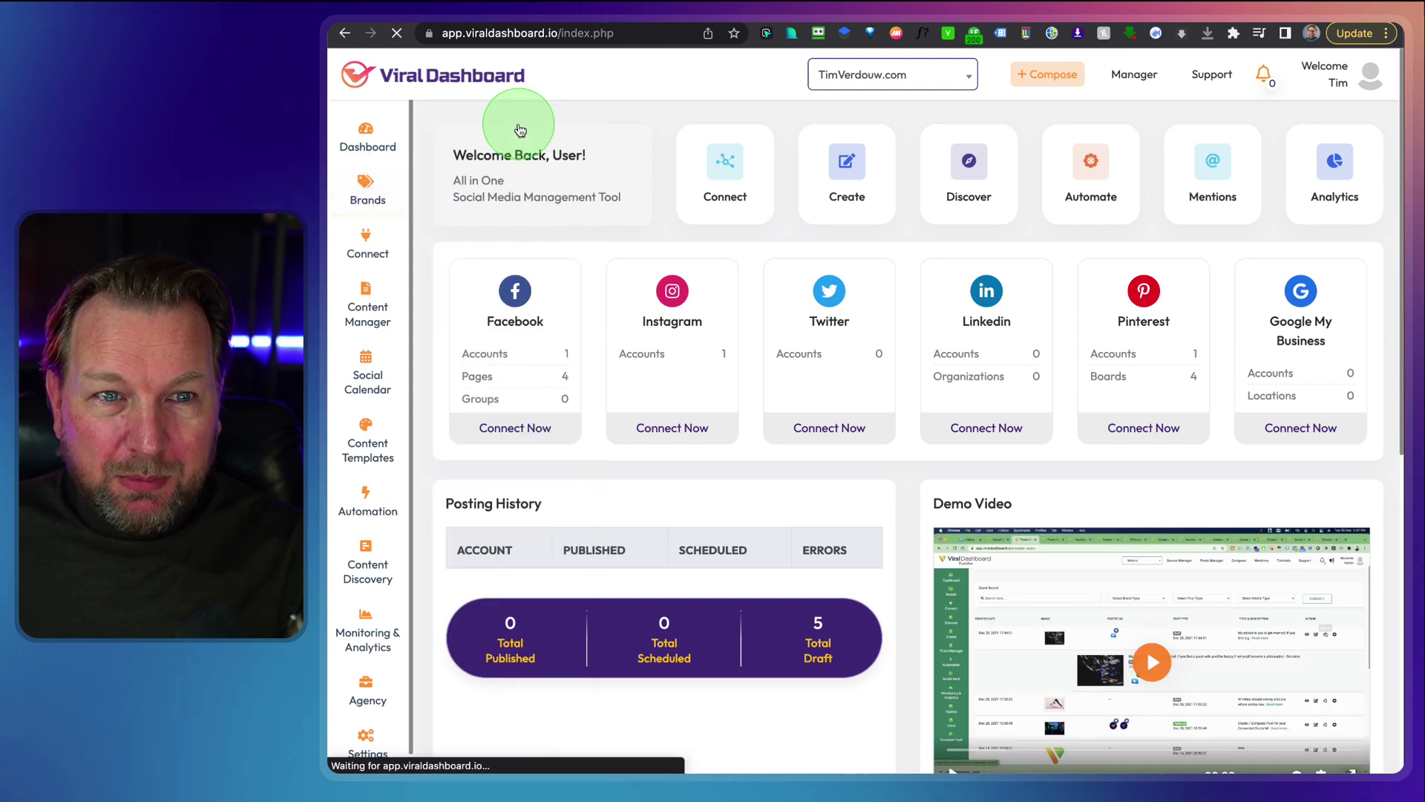
# Step: Check the brand selector list without changing brand, then open the Manager menu
pyautogui.click(867, 73)
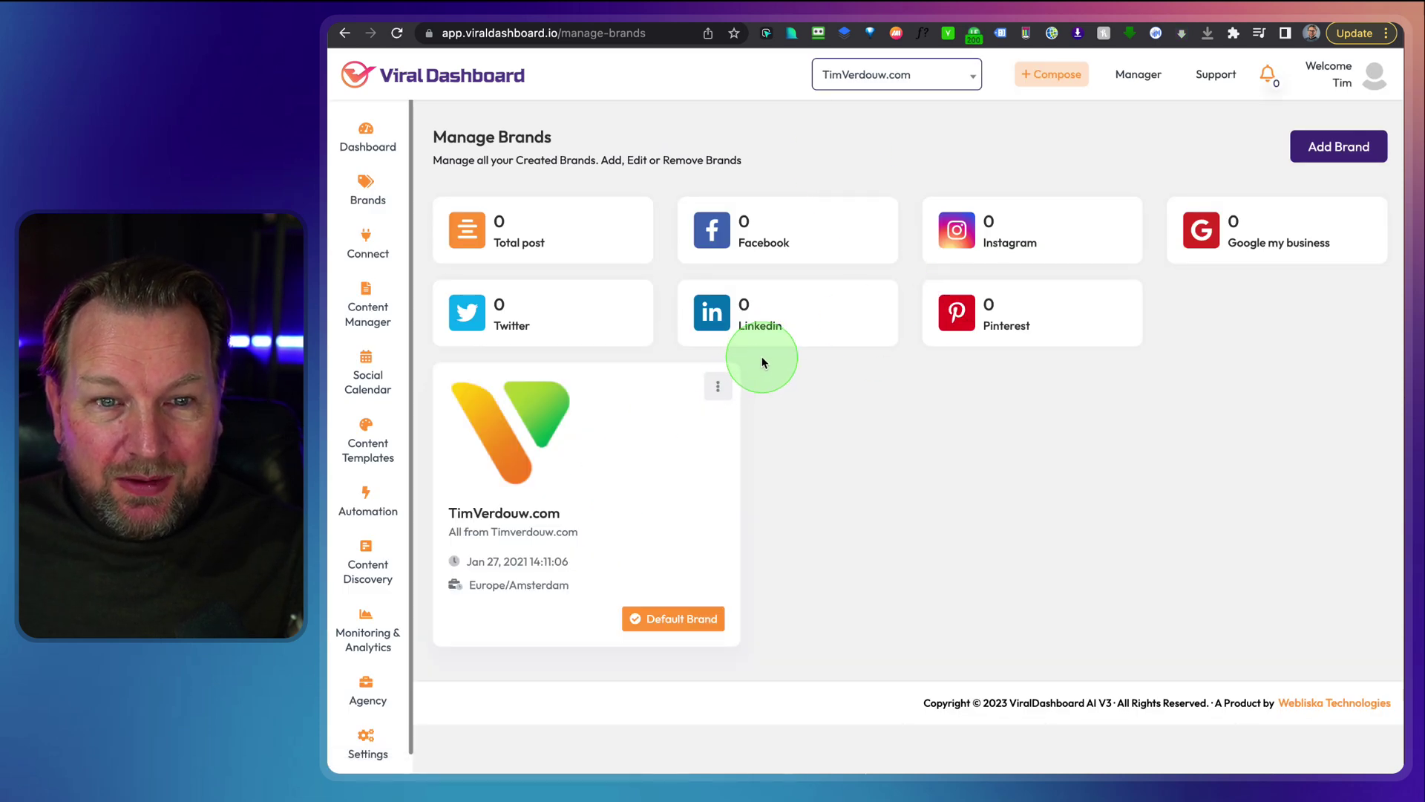
pyautogui.moveTo(762, 361)
pyautogui.mouseDown()
pyautogui.moveTo(542, 650)
pyautogui.moveTo(407, 654)
pyautogui.moveTo(420, 657)
pyautogui.mouseUp()
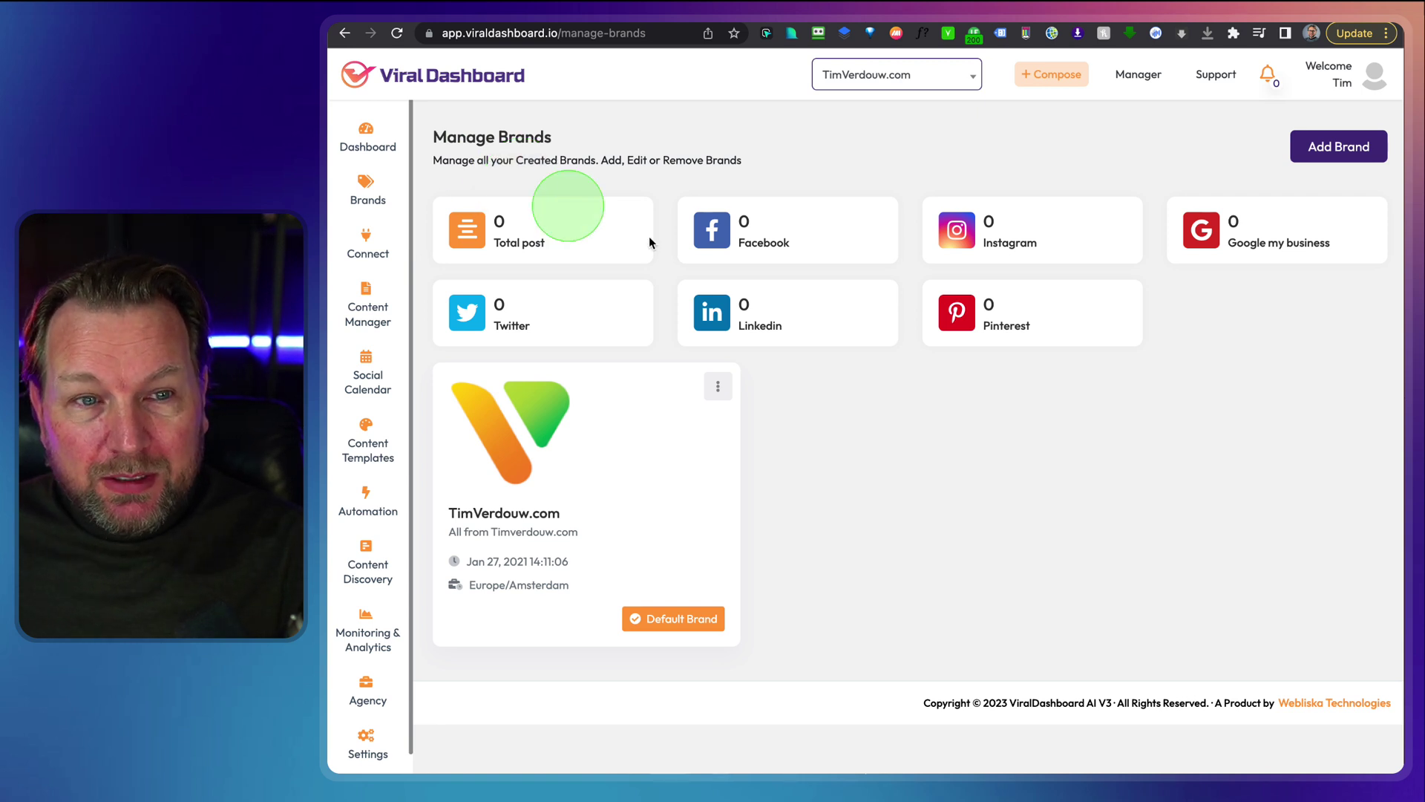
pyautogui.click(891, 74)
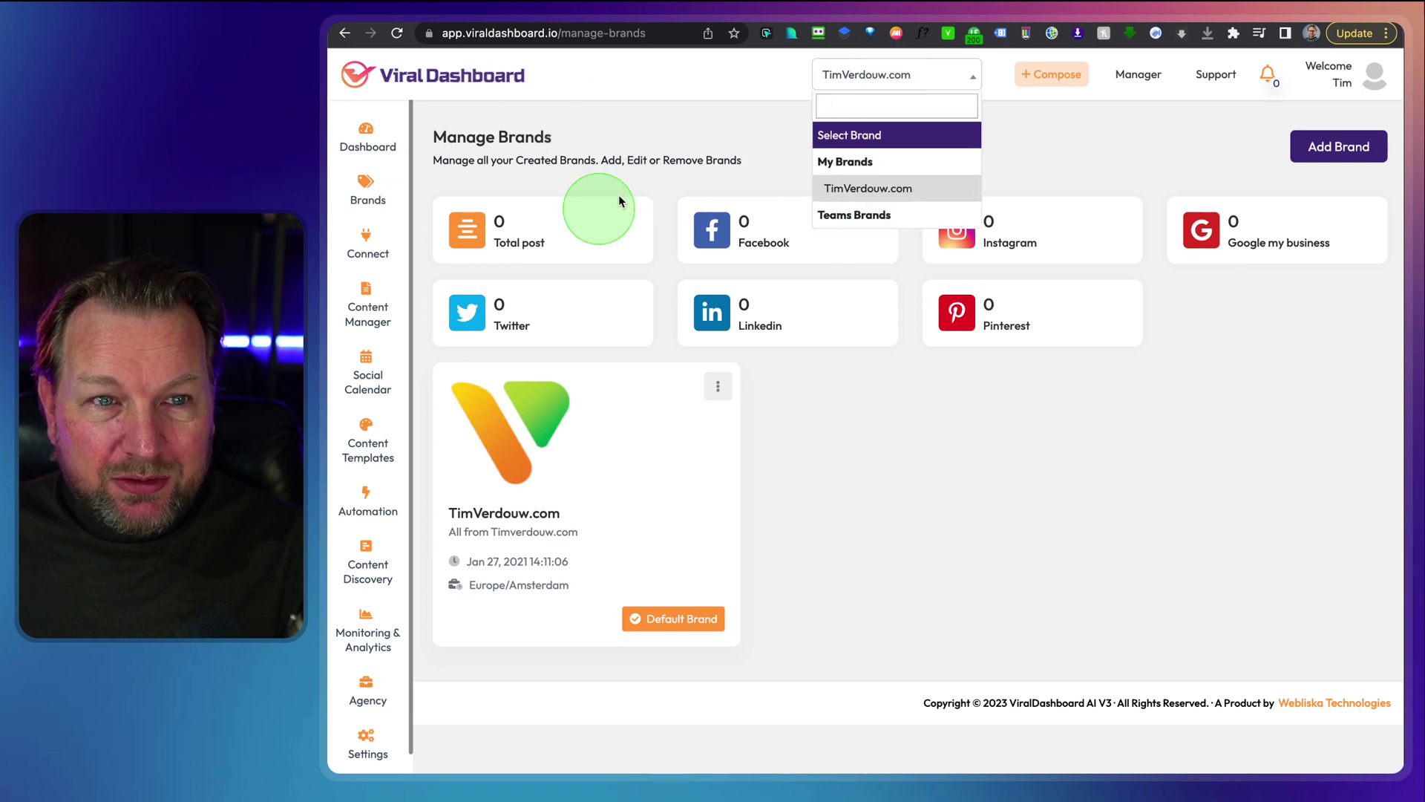
pyautogui.click(600, 146)
pyautogui.click(1135, 74)
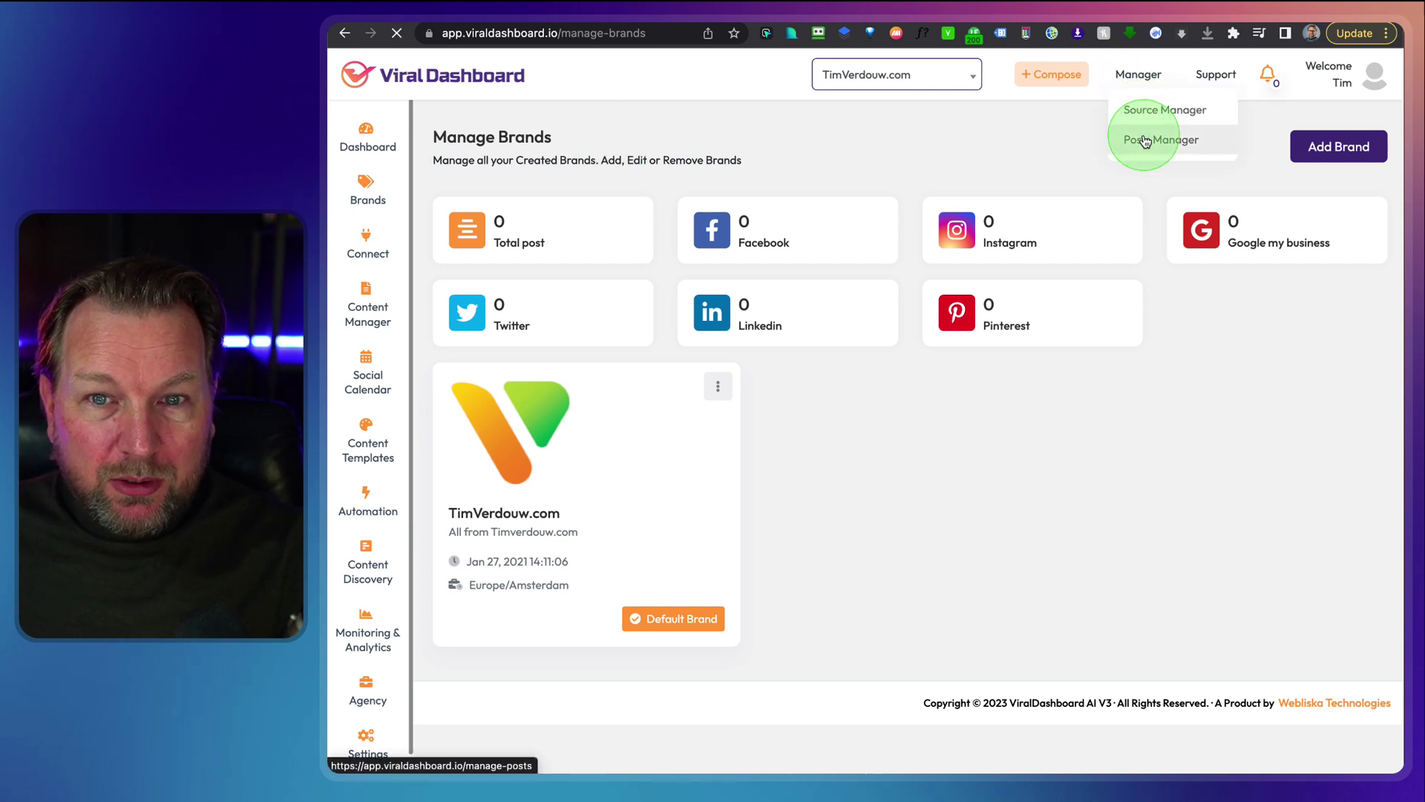
pyautogui.scroll(-2, 819, 414)
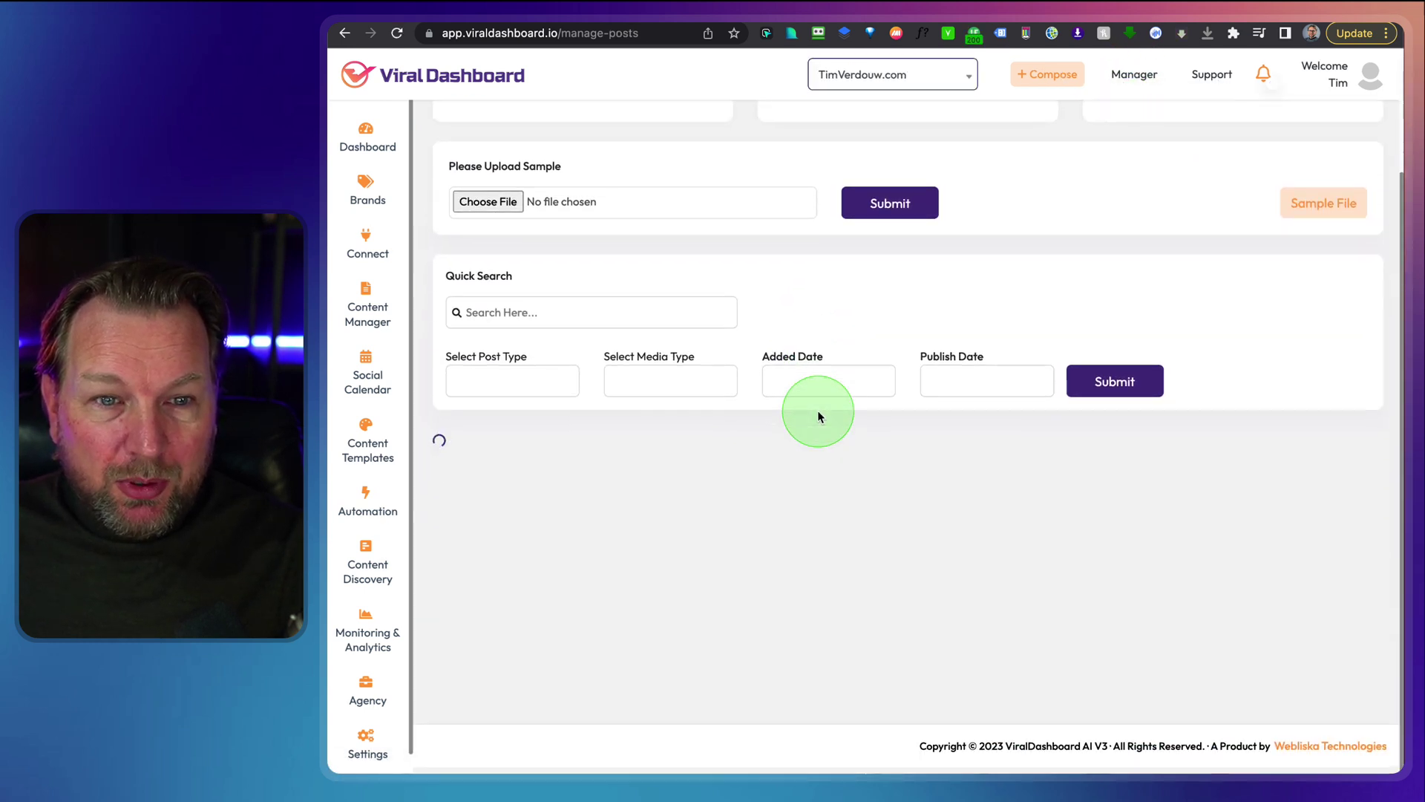
pyautogui.scroll(-3, 820, 407)
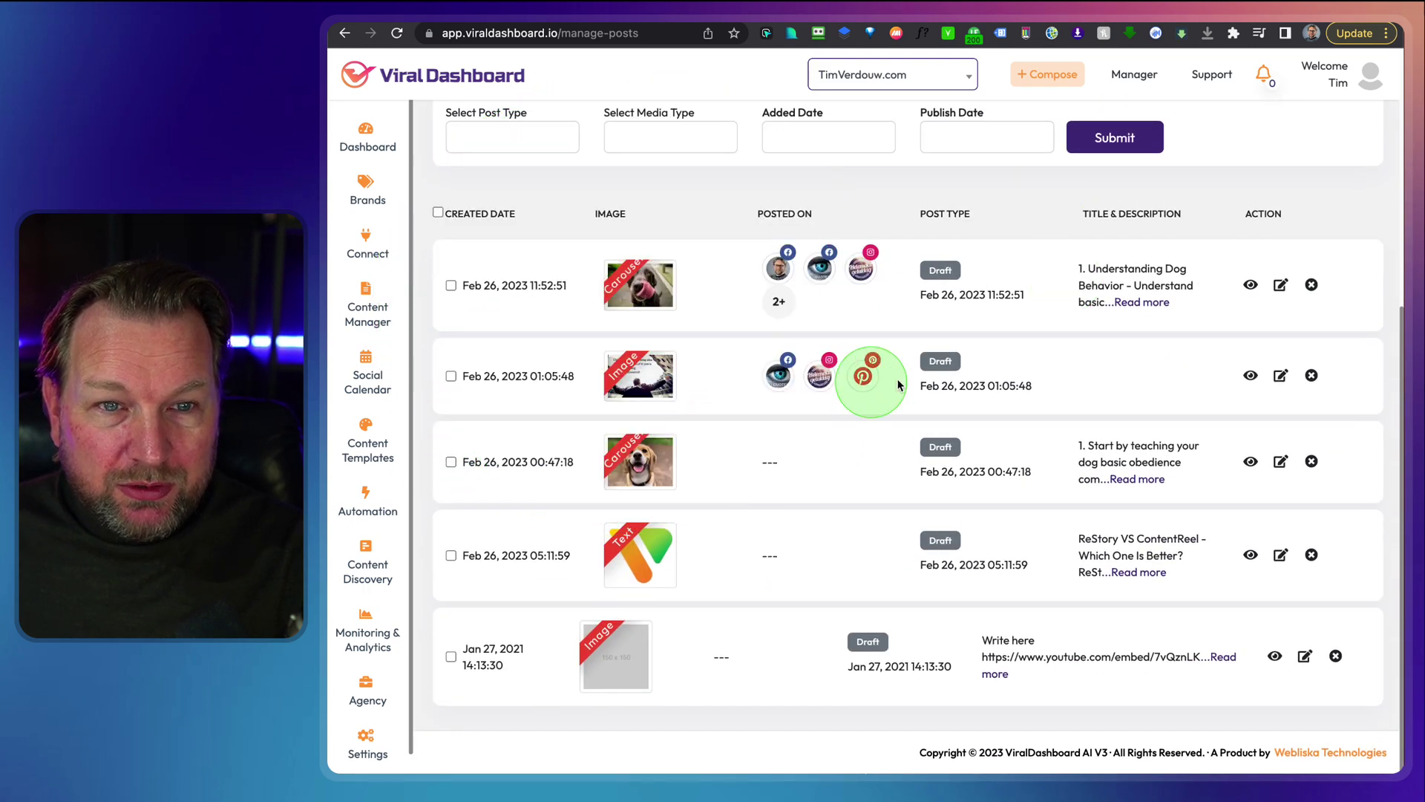
pyautogui.scroll(4, 817, 336)
pyautogui.click(513, 431)
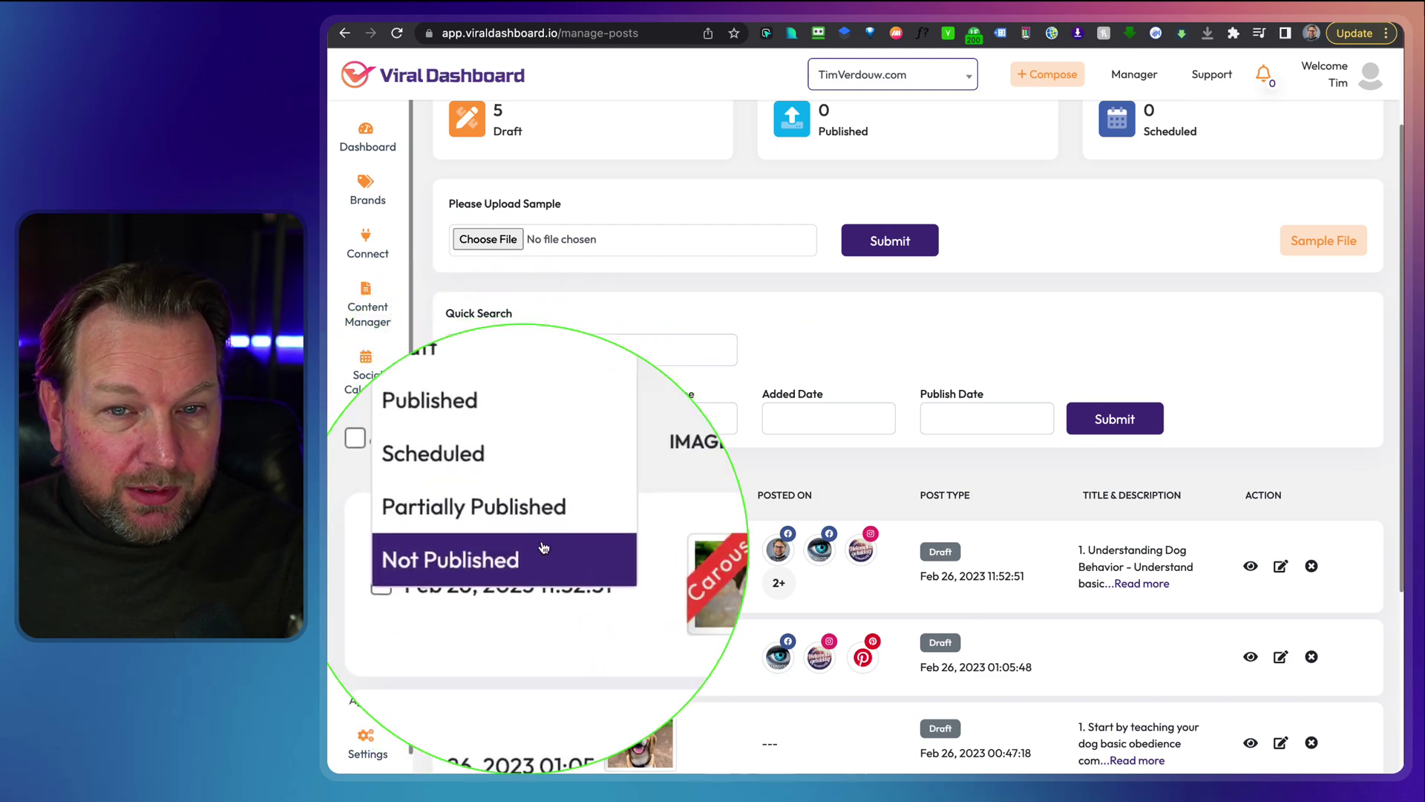
pyautogui.click(882, 409)
pyautogui.scroll(-3, 882, 408)
pyautogui.scroll(-2, 928, 341)
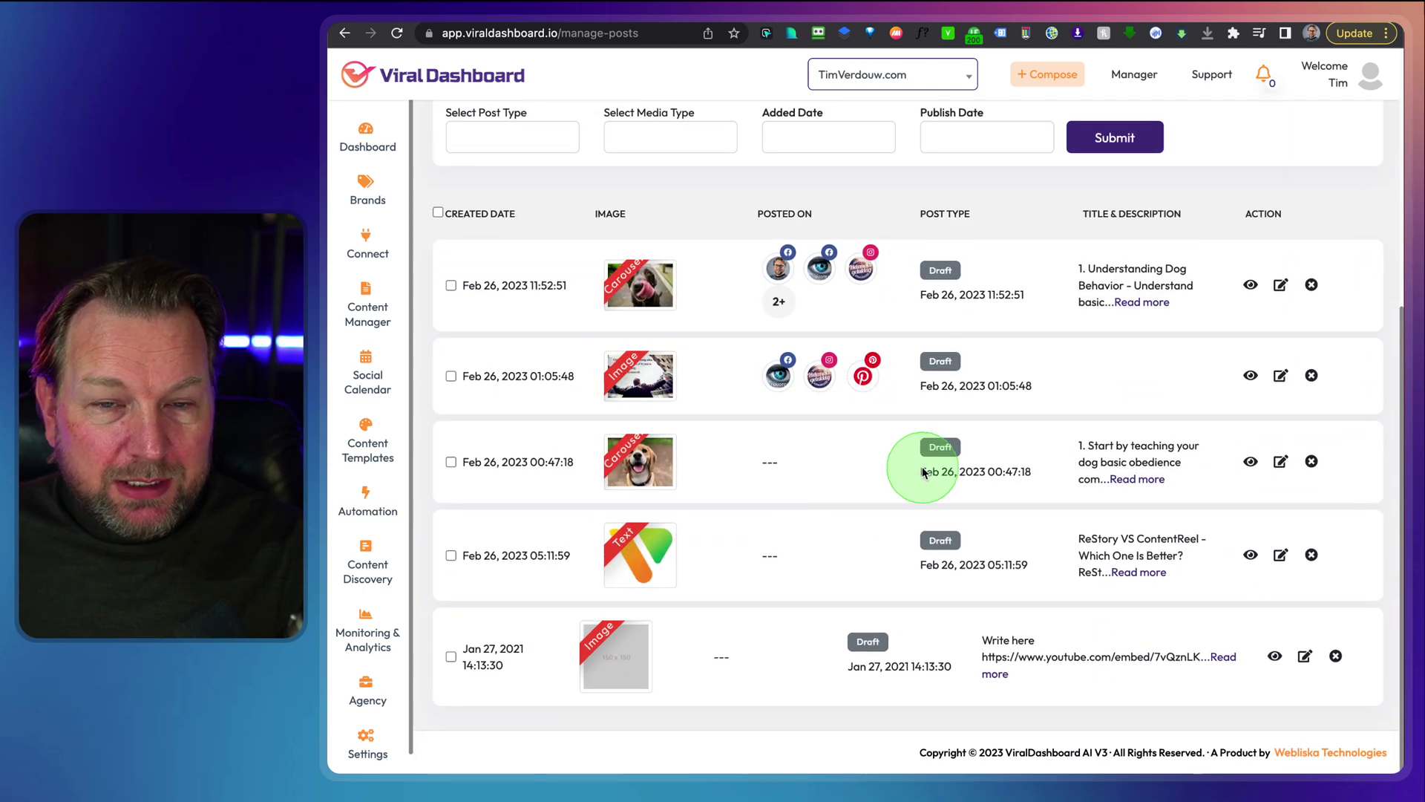
pyautogui.scroll(6, 925, 464)
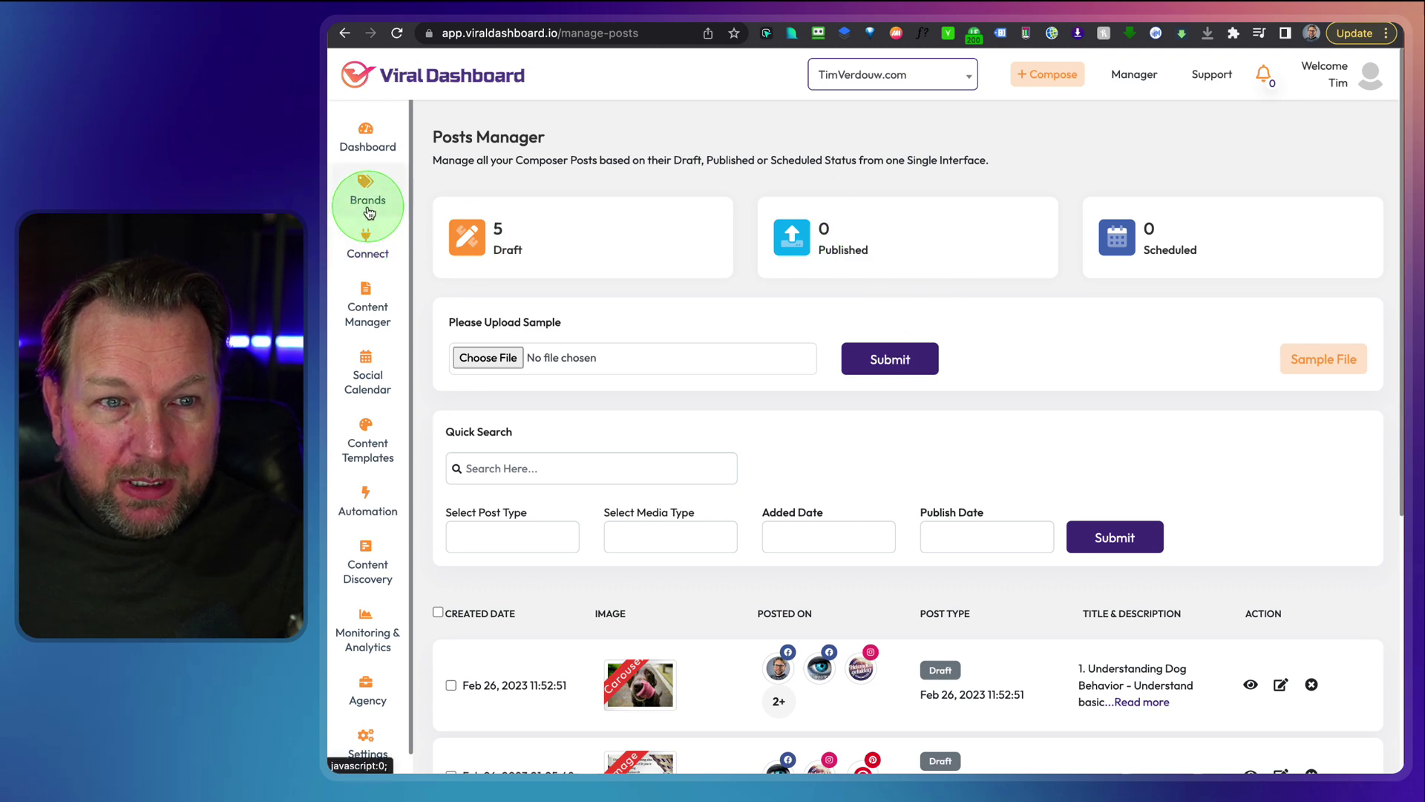
# Step: Visit the RSS Feeds and Social Media connect pages, then open ECom Connect
pyautogui.click(365, 240)
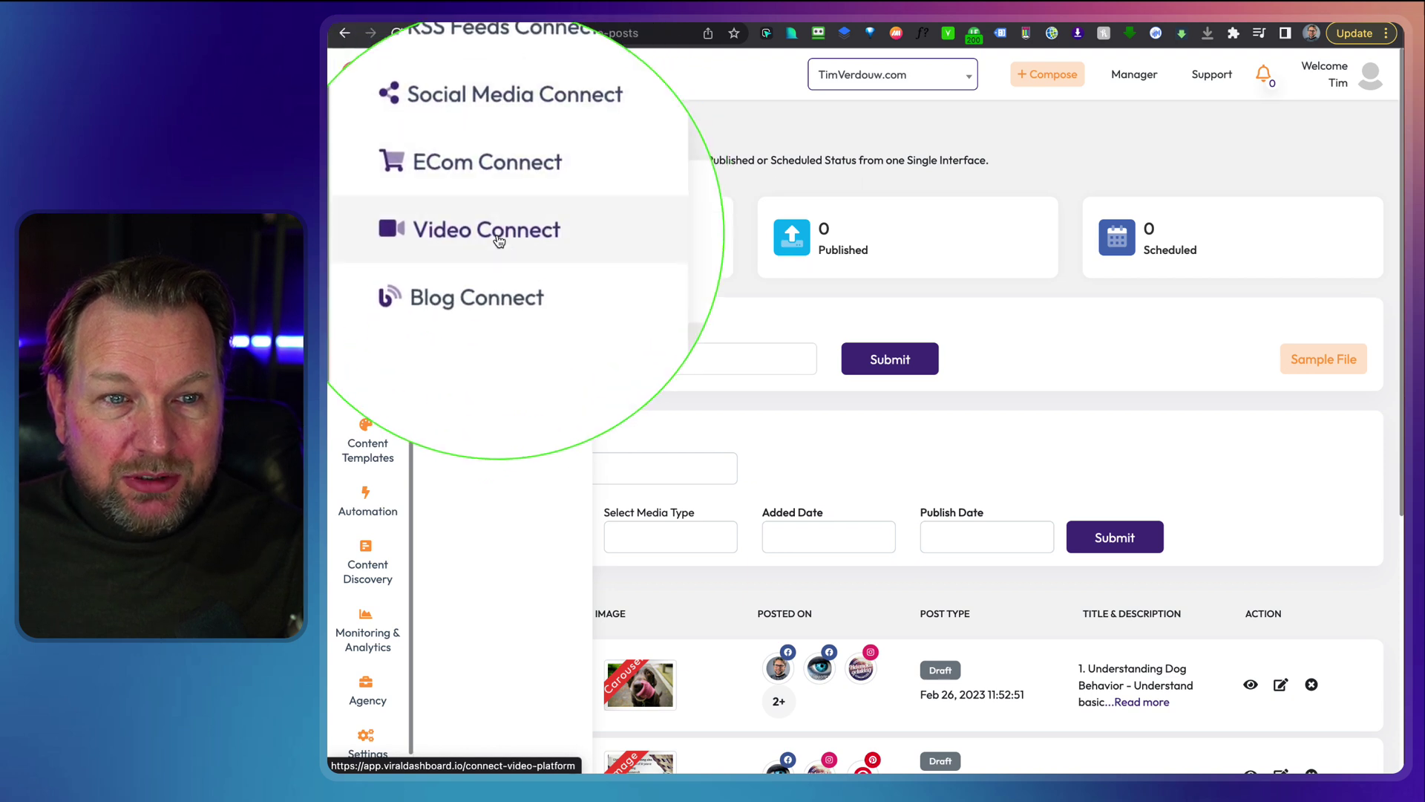
pyautogui.click(509, 134)
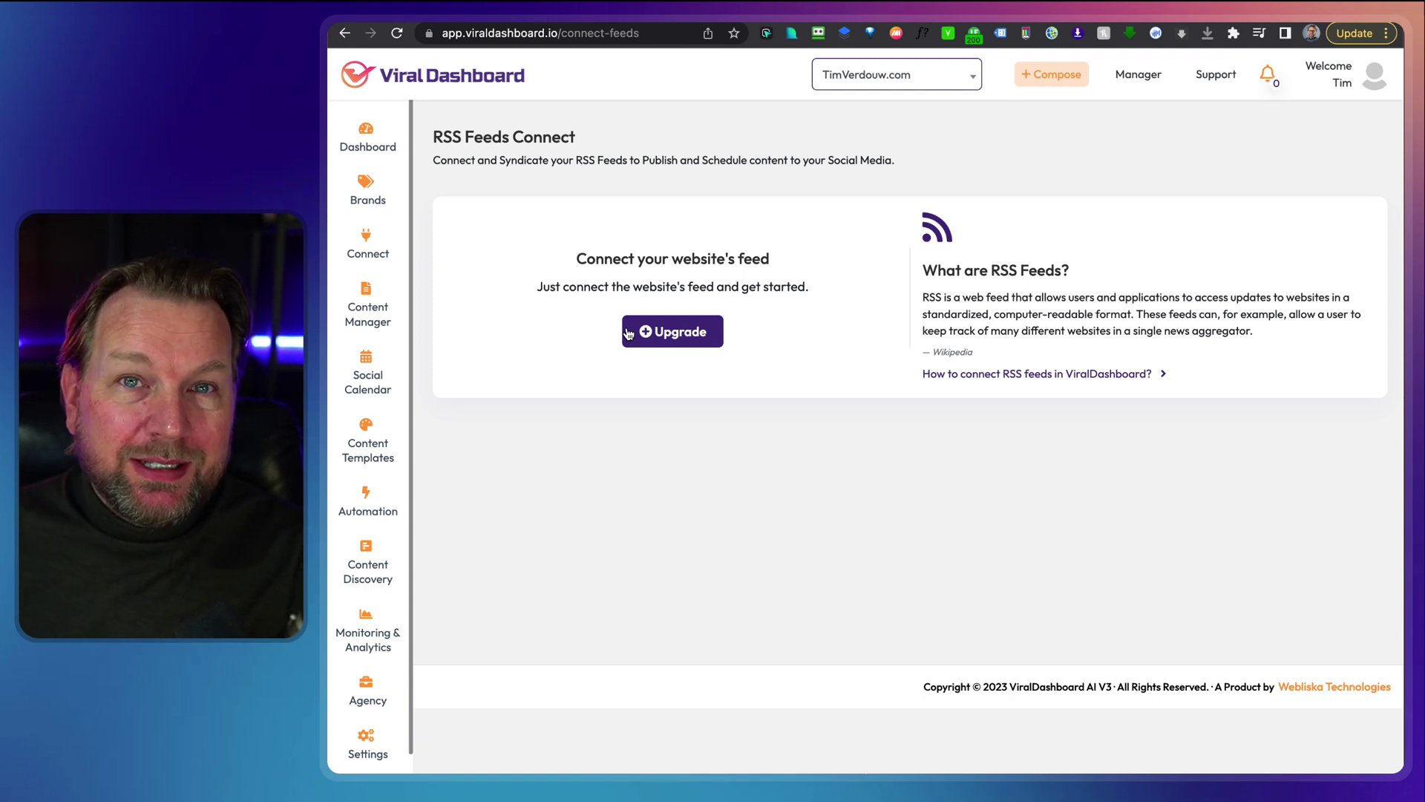
pyautogui.click(369, 253)
pyautogui.click(492, 157)
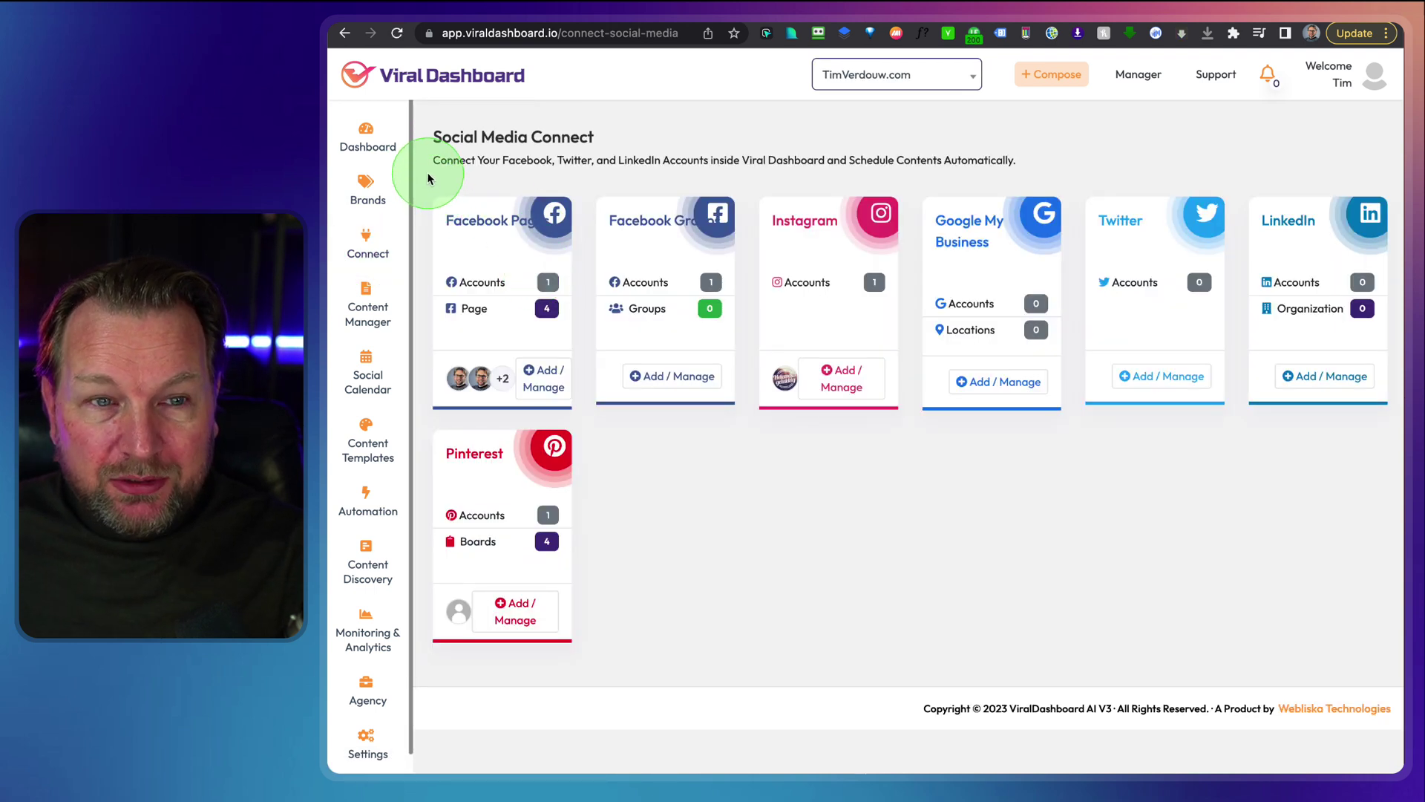
pyautogui.moveTo(428, 178)
pyautogui.mouseDown()
pyautogui.moveTo(490, 334)
pyautogui.moveTo(965, 672)
pyautogui.moveTo(1400, 656)
pyautogui.mouseUp()
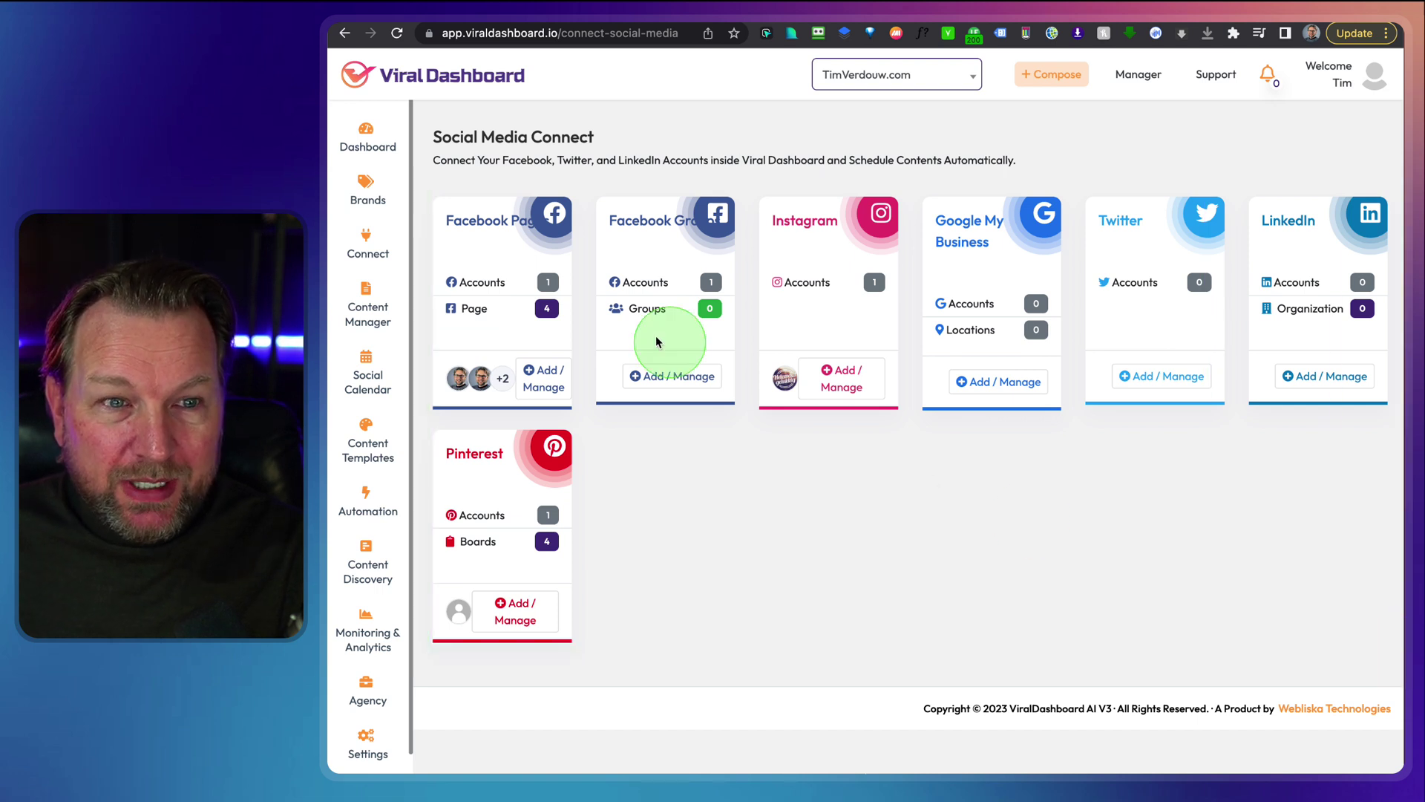
pyautogui.moveTo(366, 239)
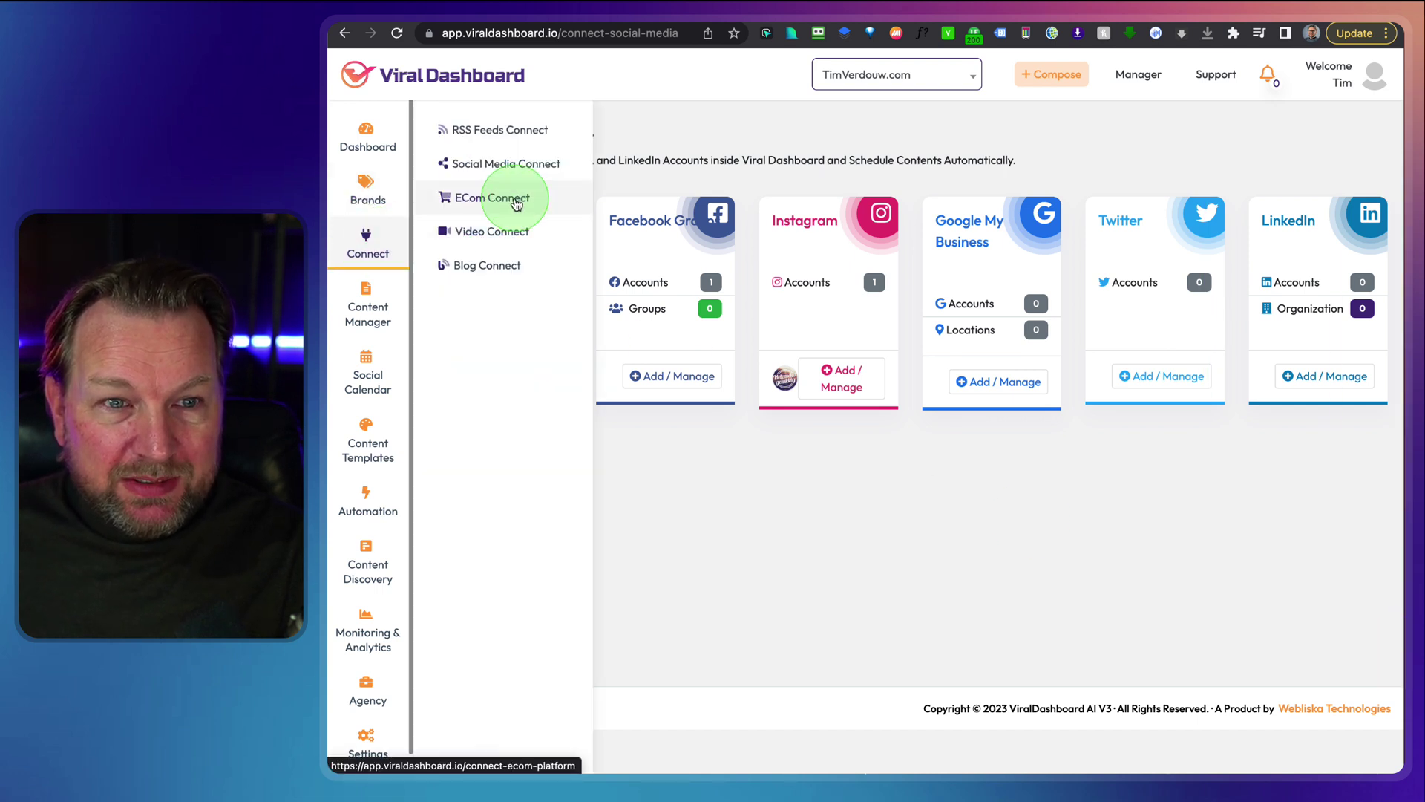
pyautogui.click(513, 197)
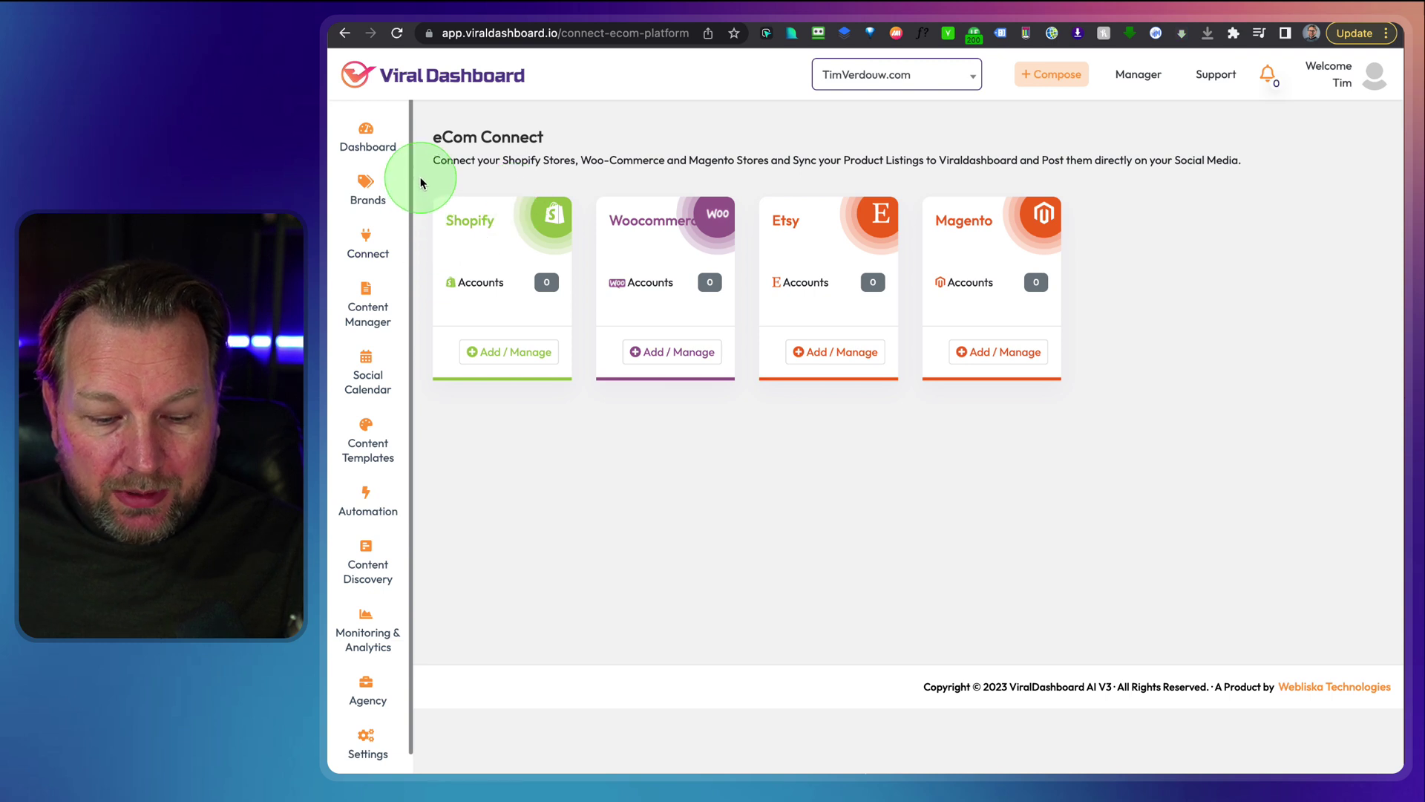
# Step: Review the YouTube, Vimeo and Motvio cards on Video Connect, then go to Blog Connect
pyautogui.moveTo(421, 180)
pyautogui.mouseDown()
pyautogui.moveTo(653, 325)
pyautogui.moveTo(876, 379)
pyautogui.moveTo(1070, 393)
pyautogui.mouseUp()
pyautogui.click(1075, 399)
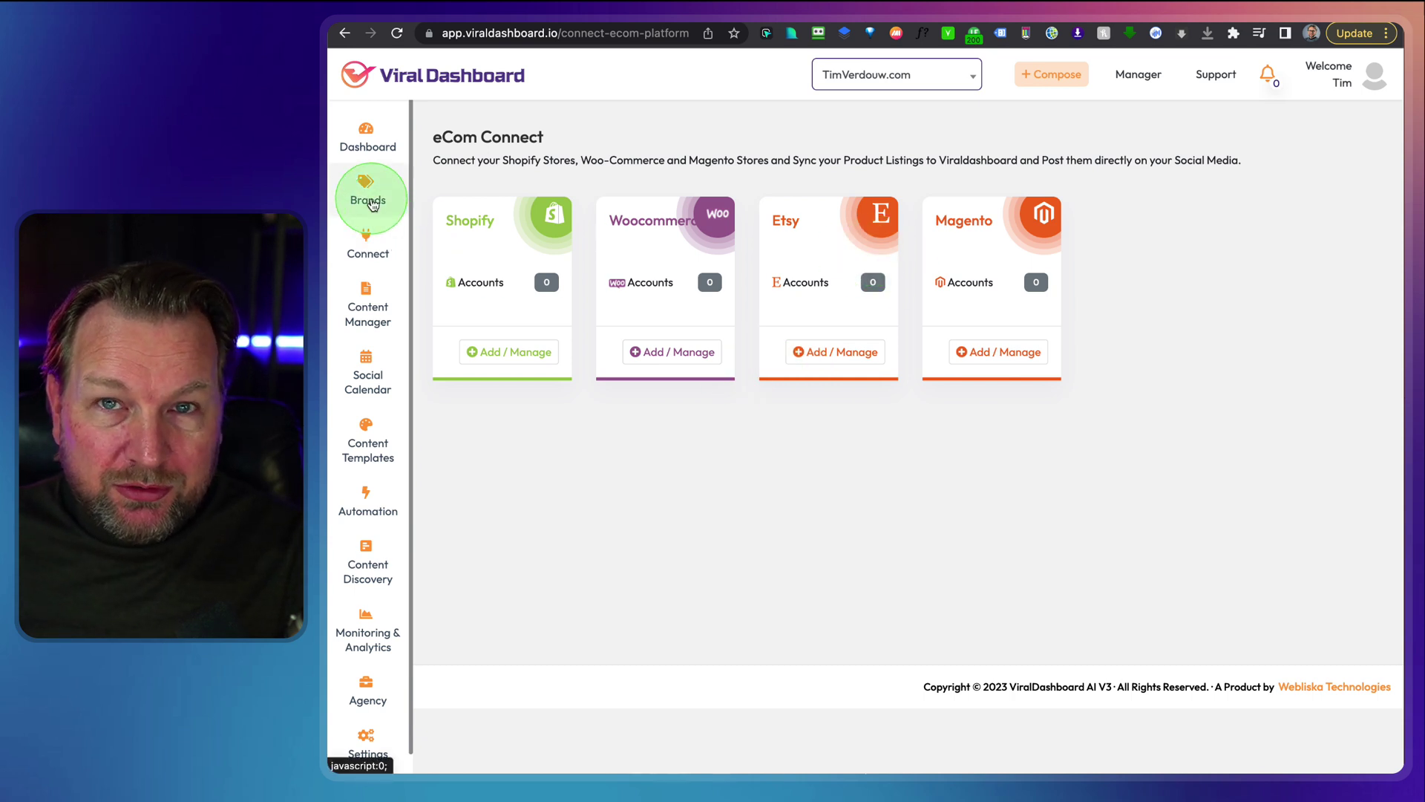
pyautogui.click(364, 236)
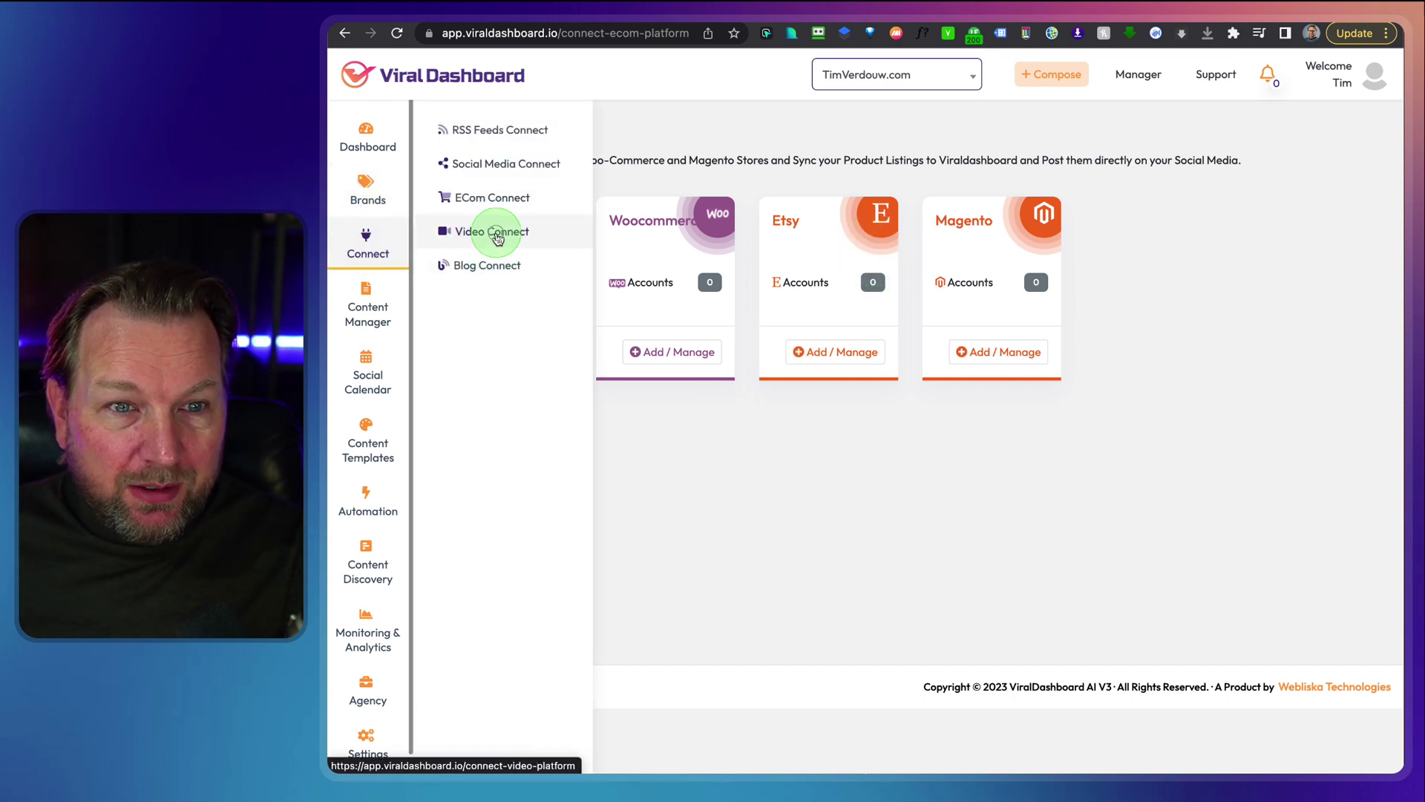
pyautogui.click(487, 233)
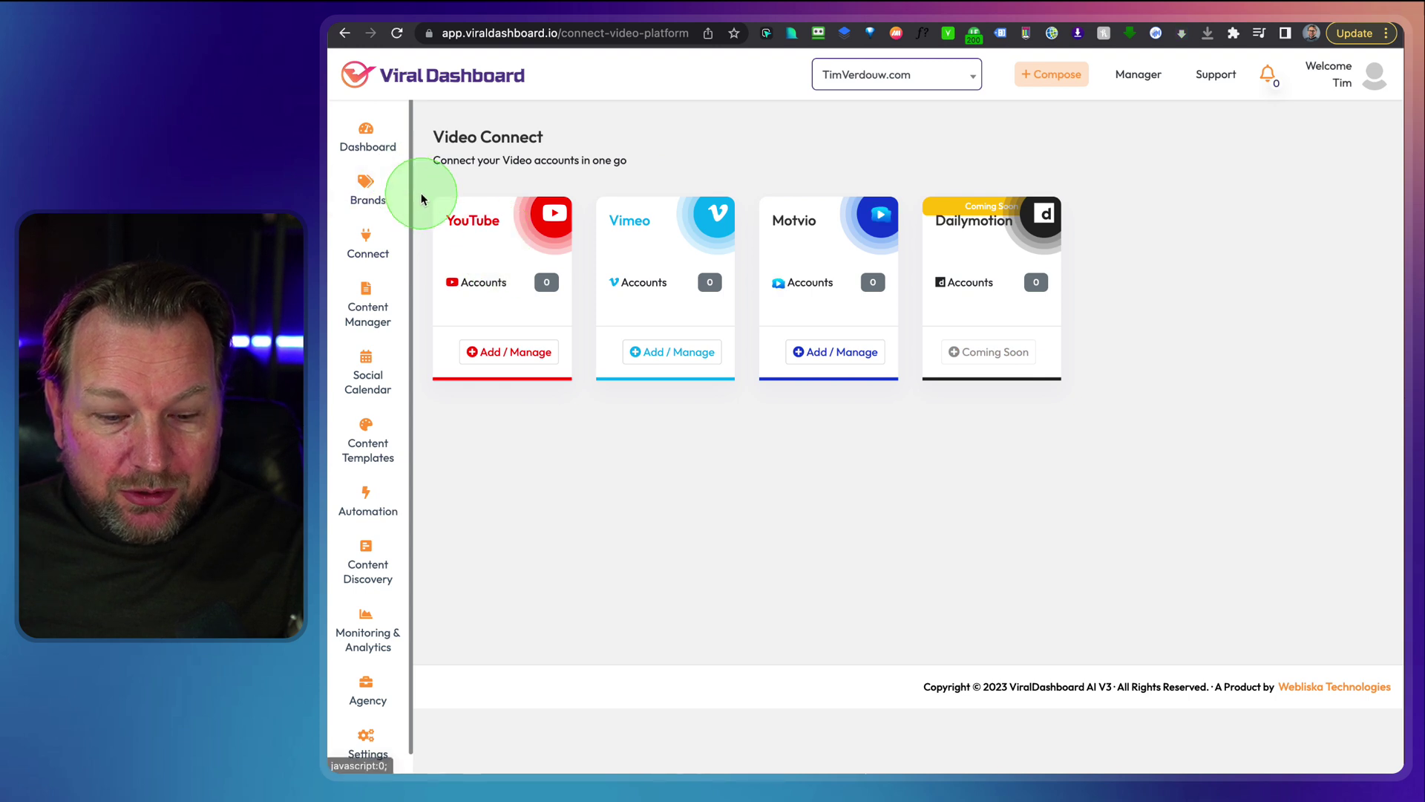
pyautogui.moveTo(427, 209)
pyautogui.mouseDown()
pyautogui.moveTo(742, 377)
pyautogui.moveTo(911, 392)
pyautogui.mouseUp()
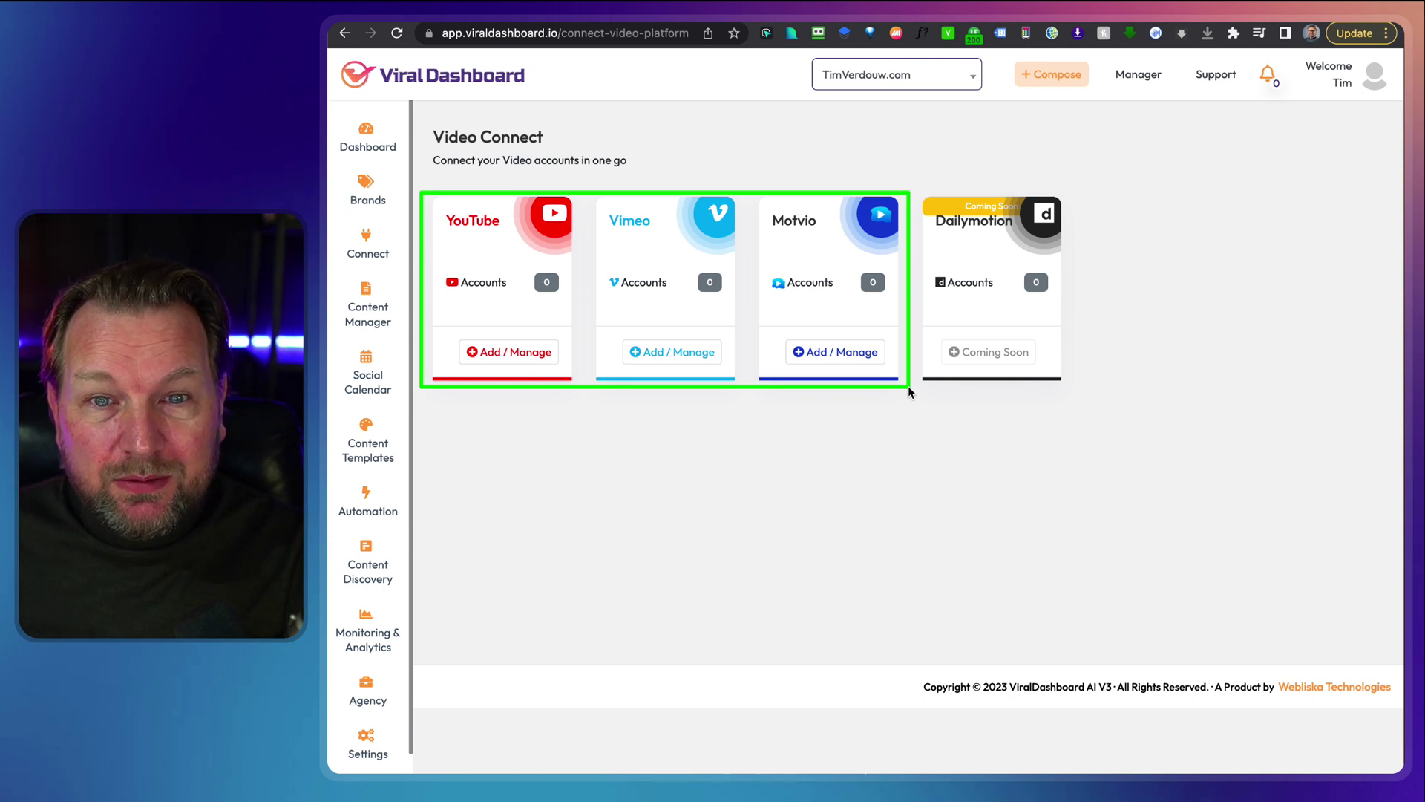
pyautogui.moveTo(912, 392); pyautogui.dragTo(1073, 395)
pyautogui.moveTo(368, 241)
pyautogui.click(493, 272)
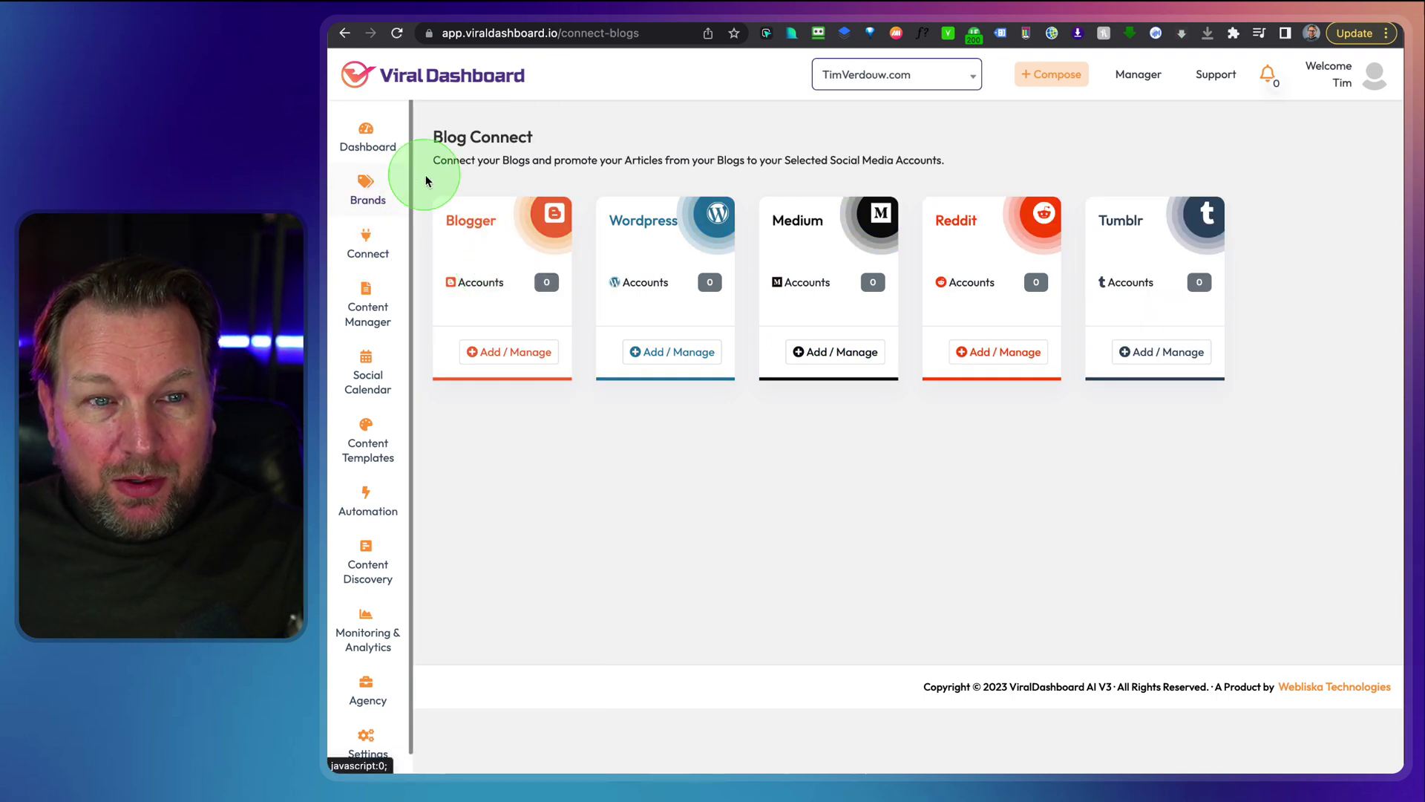
pyautogui.moveTo(426, 178)
pyautogui.mouseDown()
pyautogui.moveTo(486, 307)
pyautogui.moveTo(647, 369)
pyautogui.moveTo(818, 402)
pyautogui.moveTo(1239, 400)
pyautogui.mouseUp()
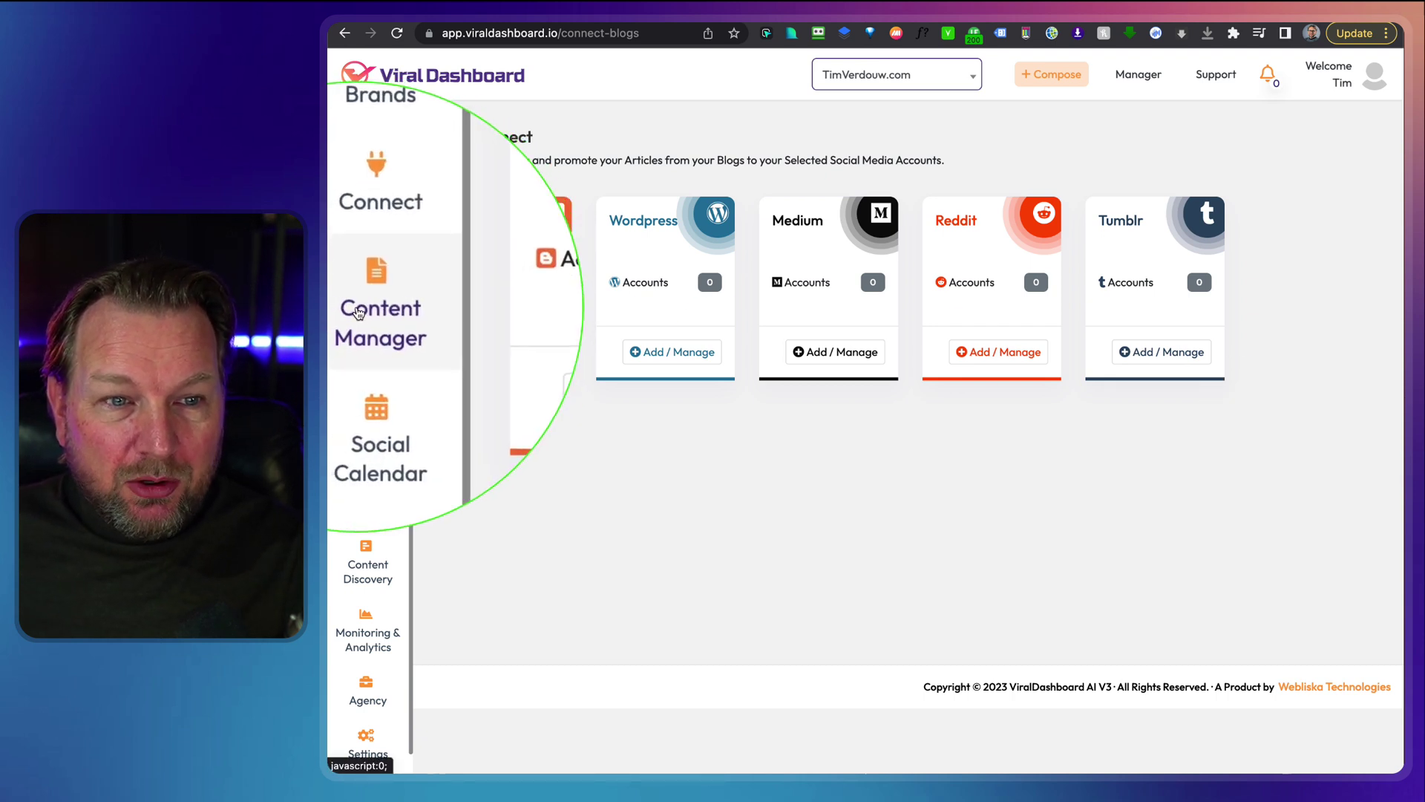
pyautogui.click(359, 311)
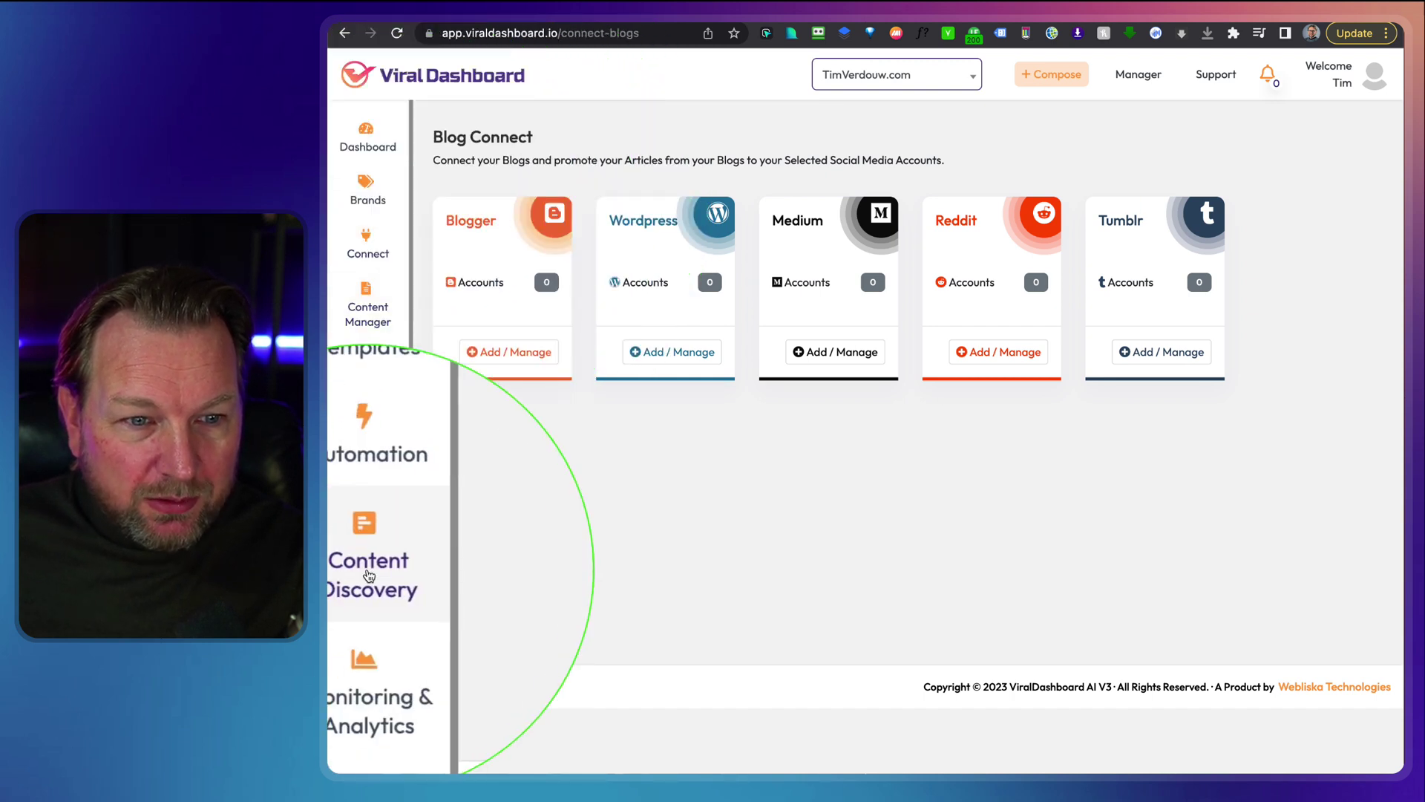
# Step: Open Content Discovery from the sidebar, browse its industry categories and focus the keyword search box
pyautogui.moveTo(367, 570)
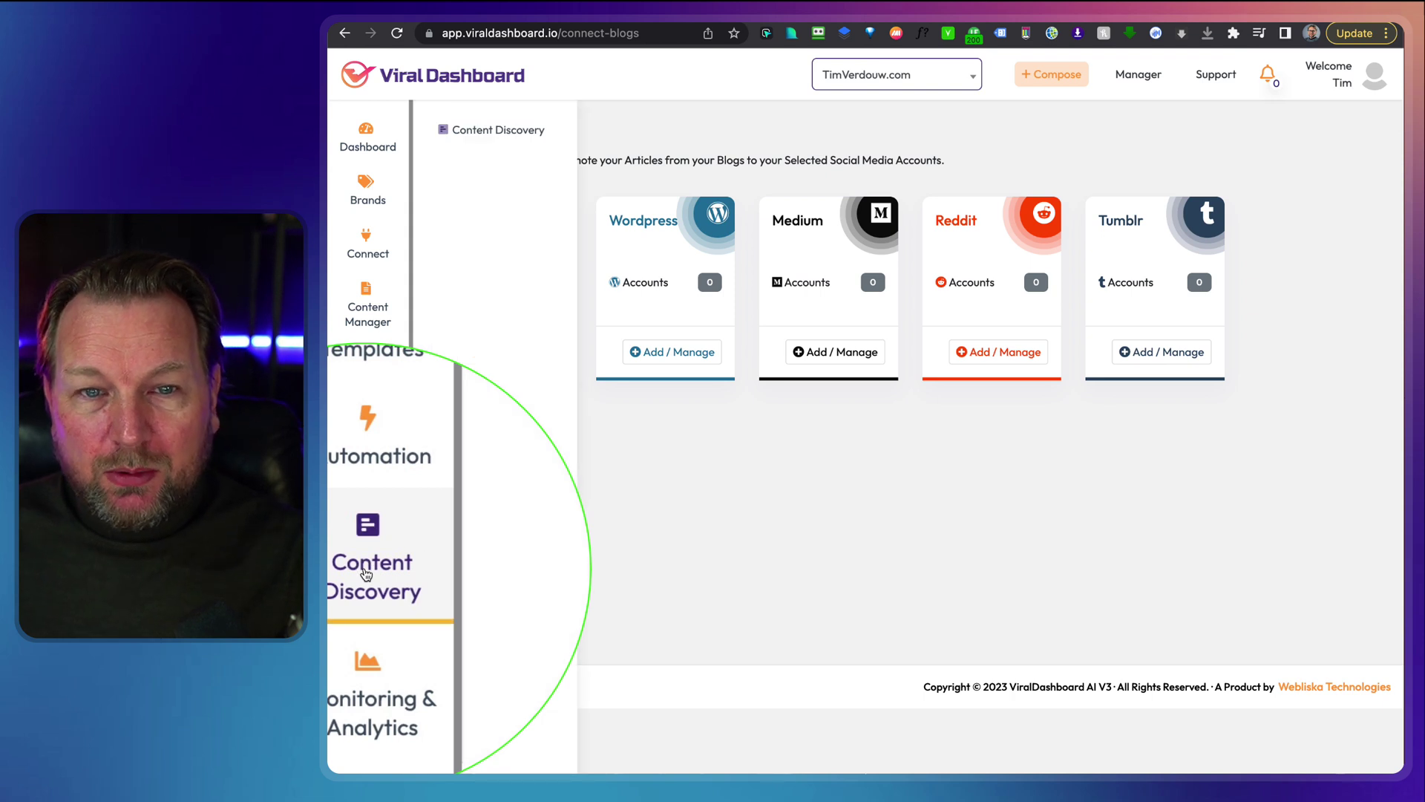
pyautogui.click(366, 574)
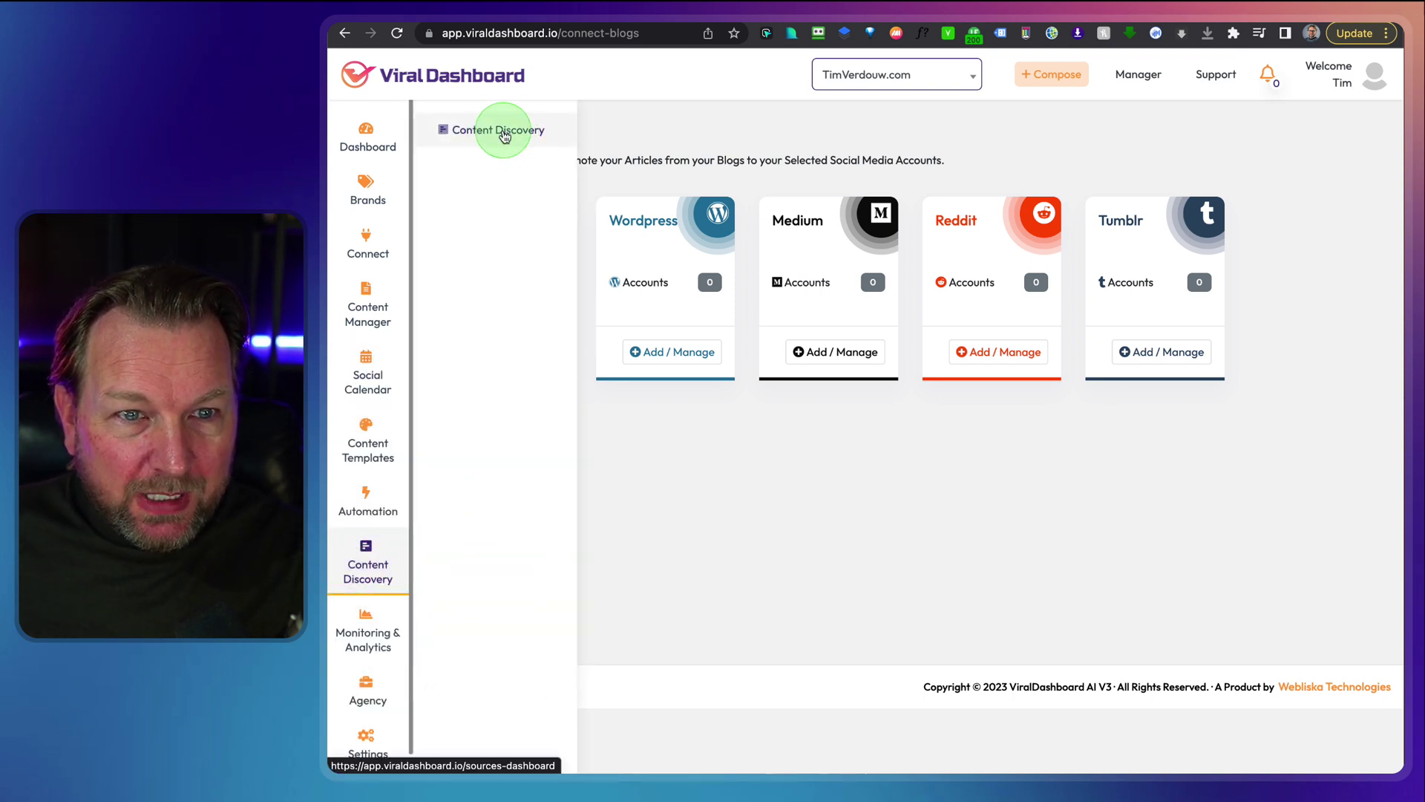
pyautogui.click(504, 136)
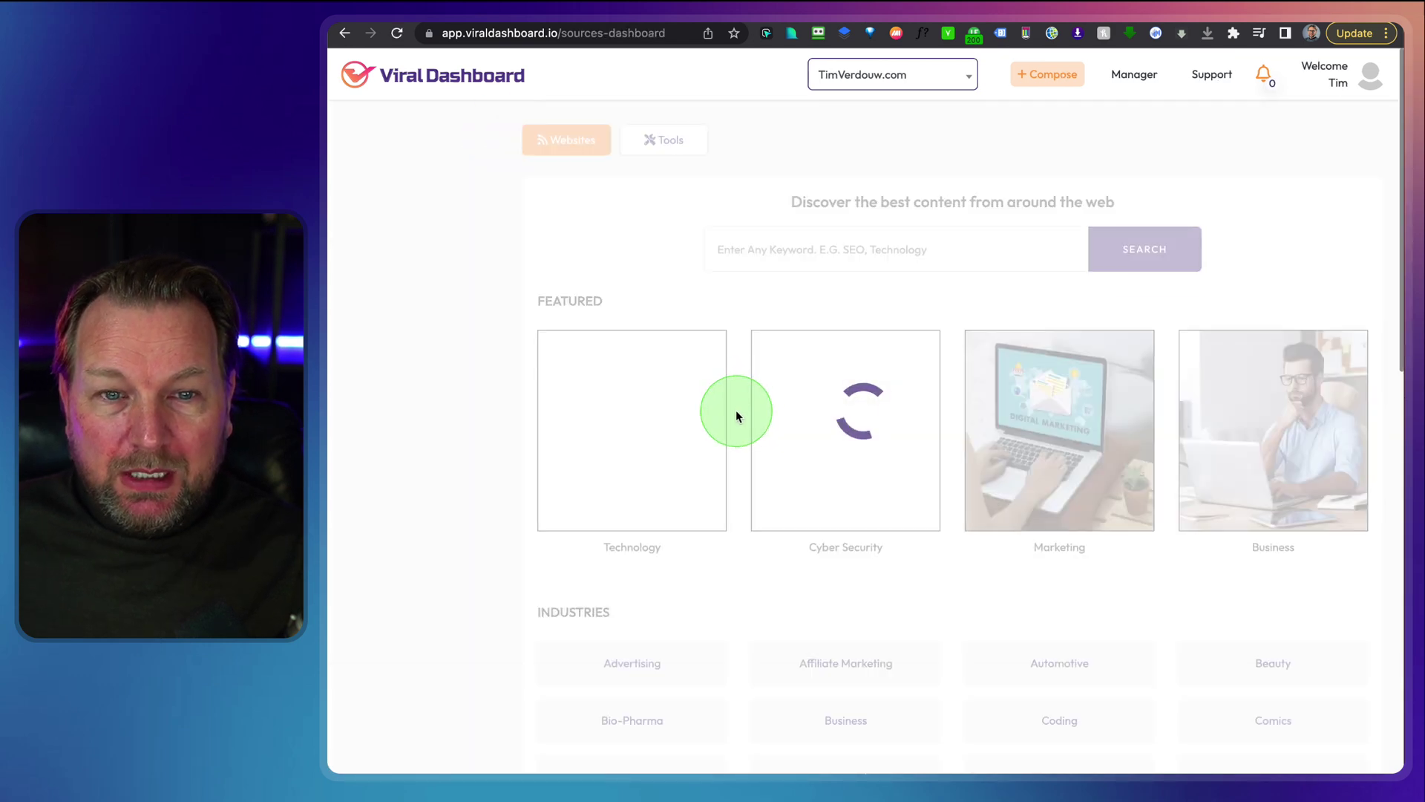
pyautogui.scroll(-3, 733, 423)
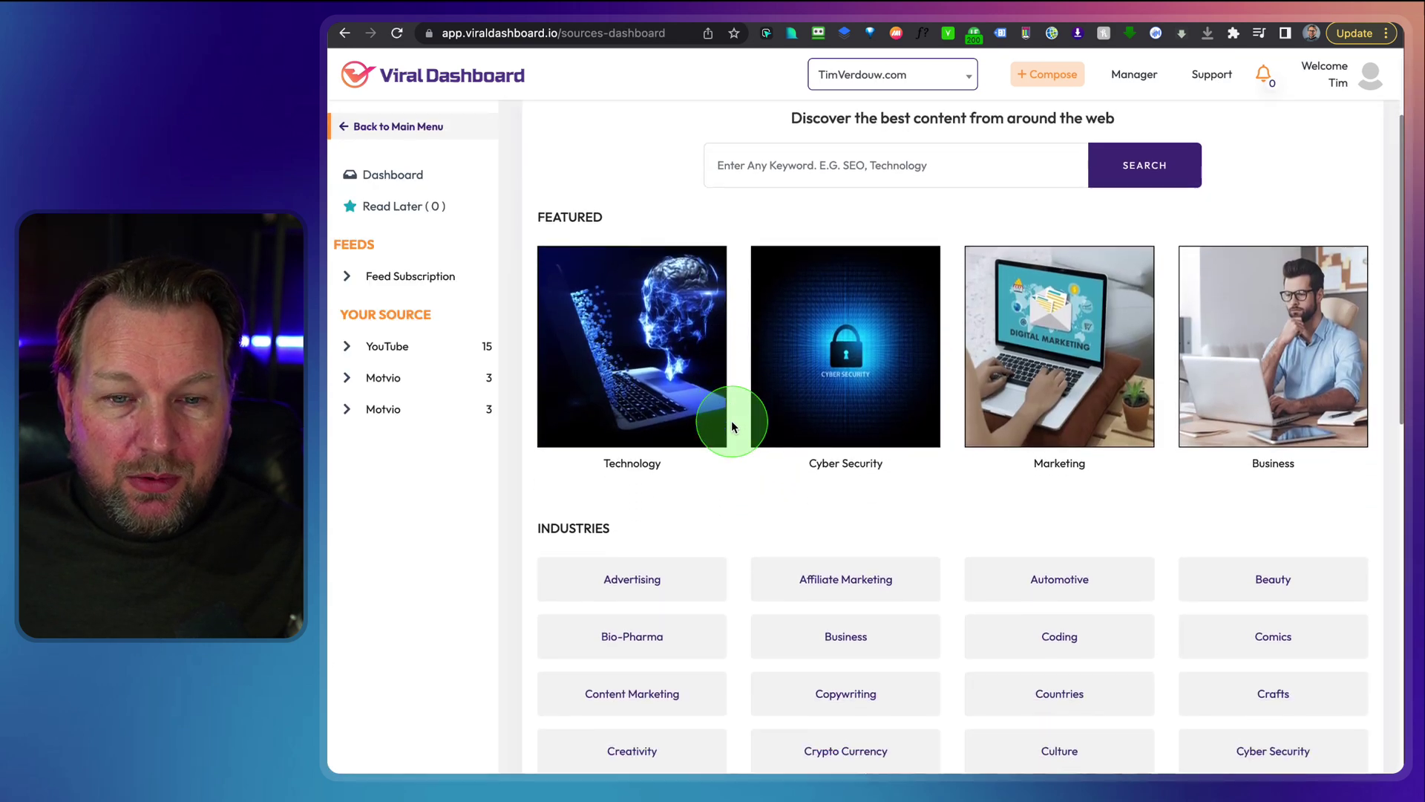
pyautogui.scroll(-10, 732, 427)
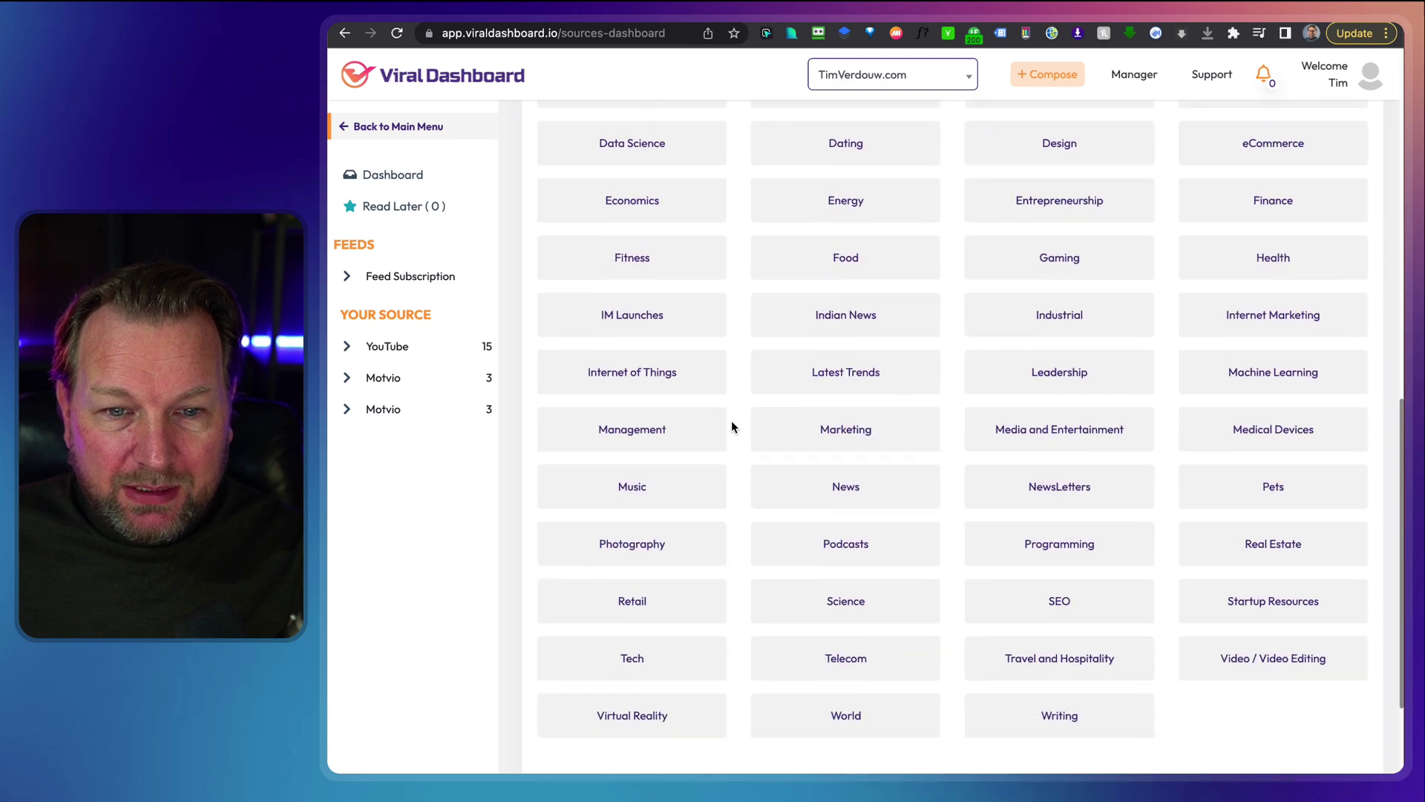
pyautogui.scroll(15, 732, 420)
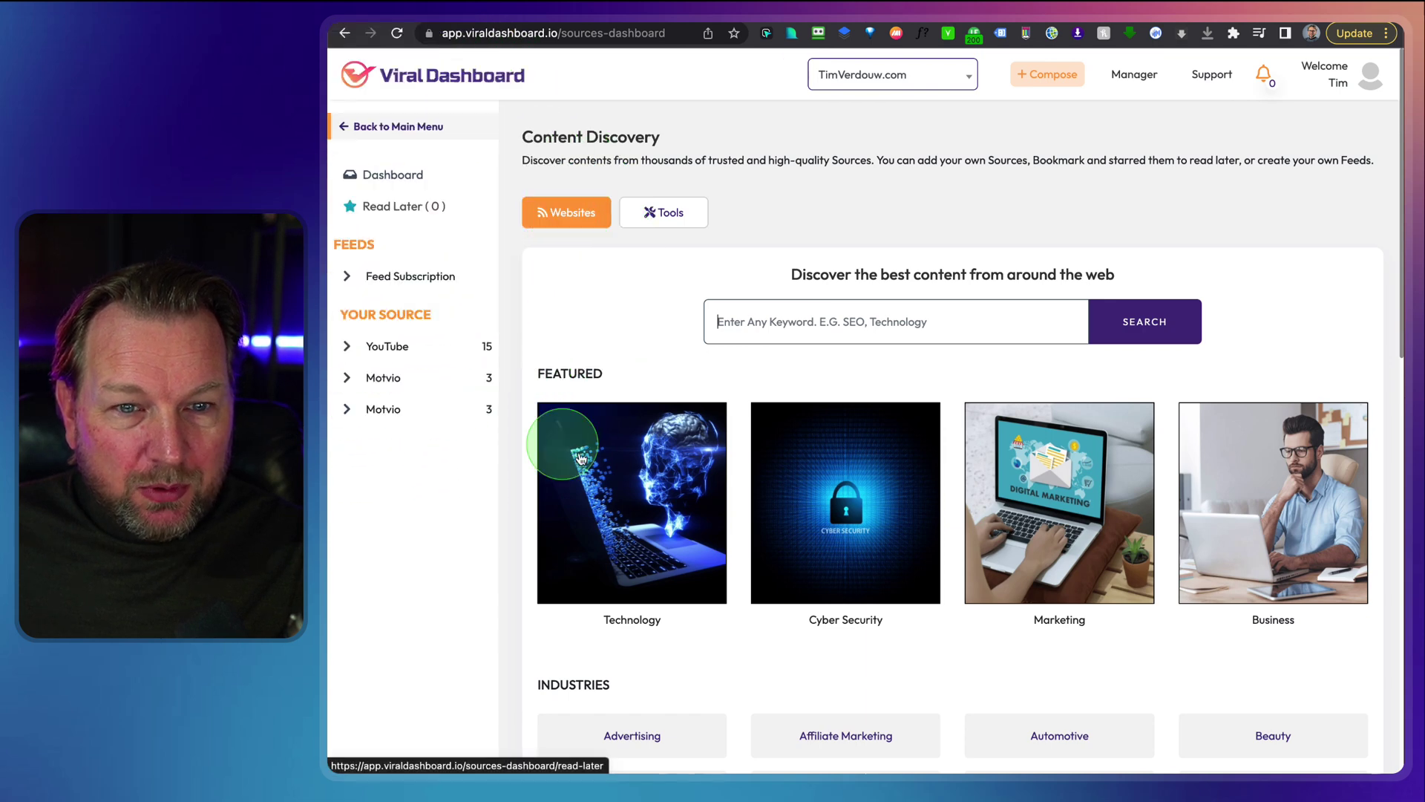
pyautogui.click(804, 335)
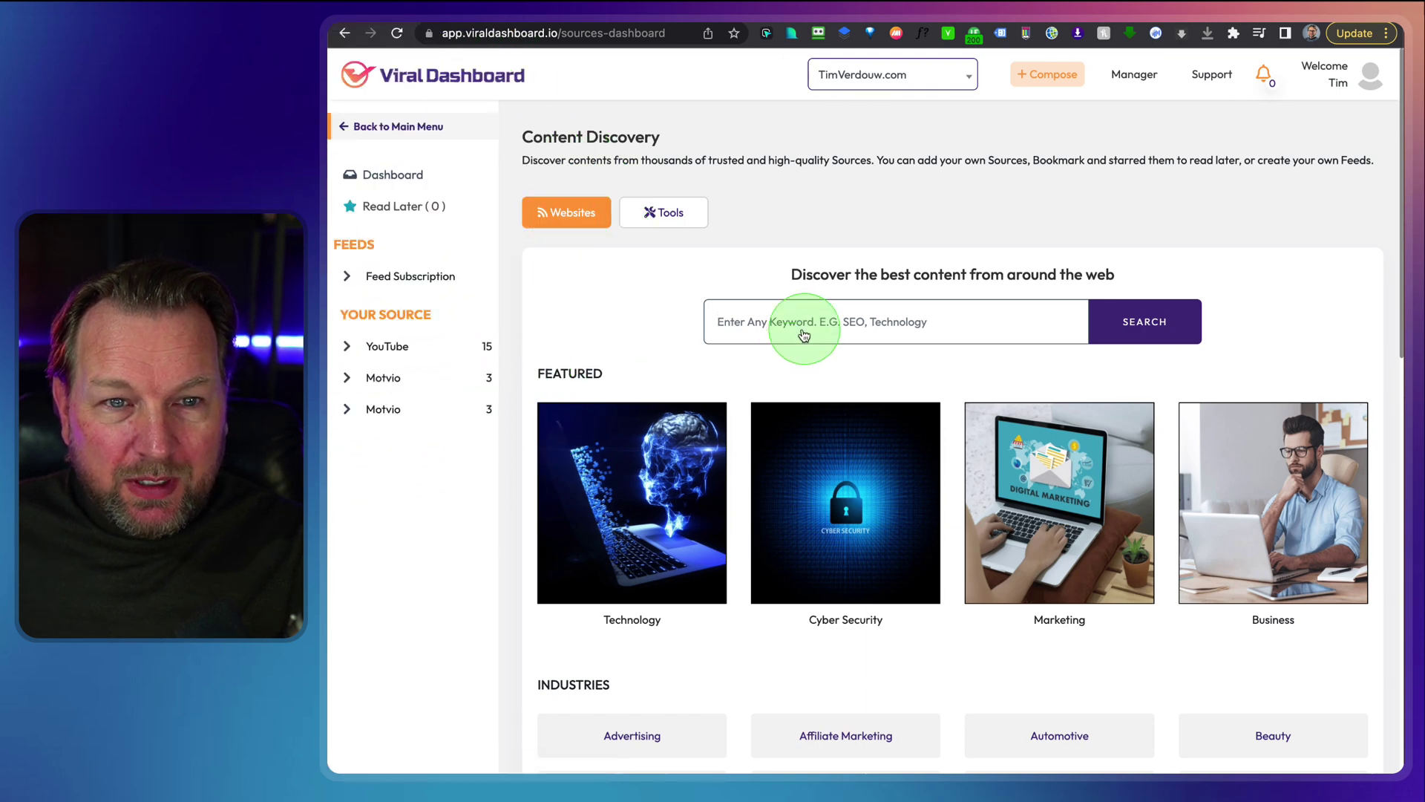
pyautogui.click(374, 347)
pyautogui.click(754, 309)
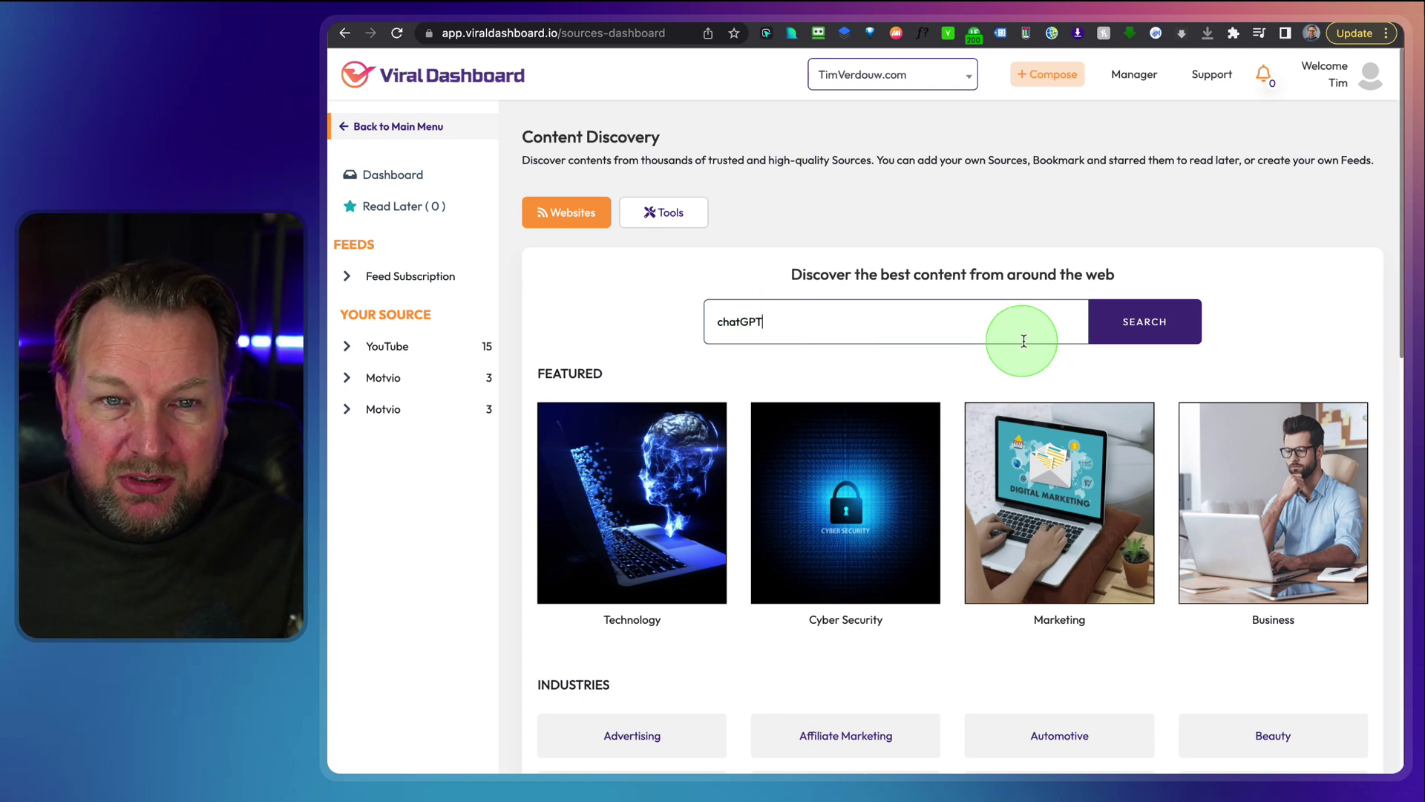
# Step: Search for chatGPT and open the '9 things you had no idea ChatGPT can do' article details
pyautogui.click(1135, 327)
pyautogui.scroll(-3, 1035, 413)
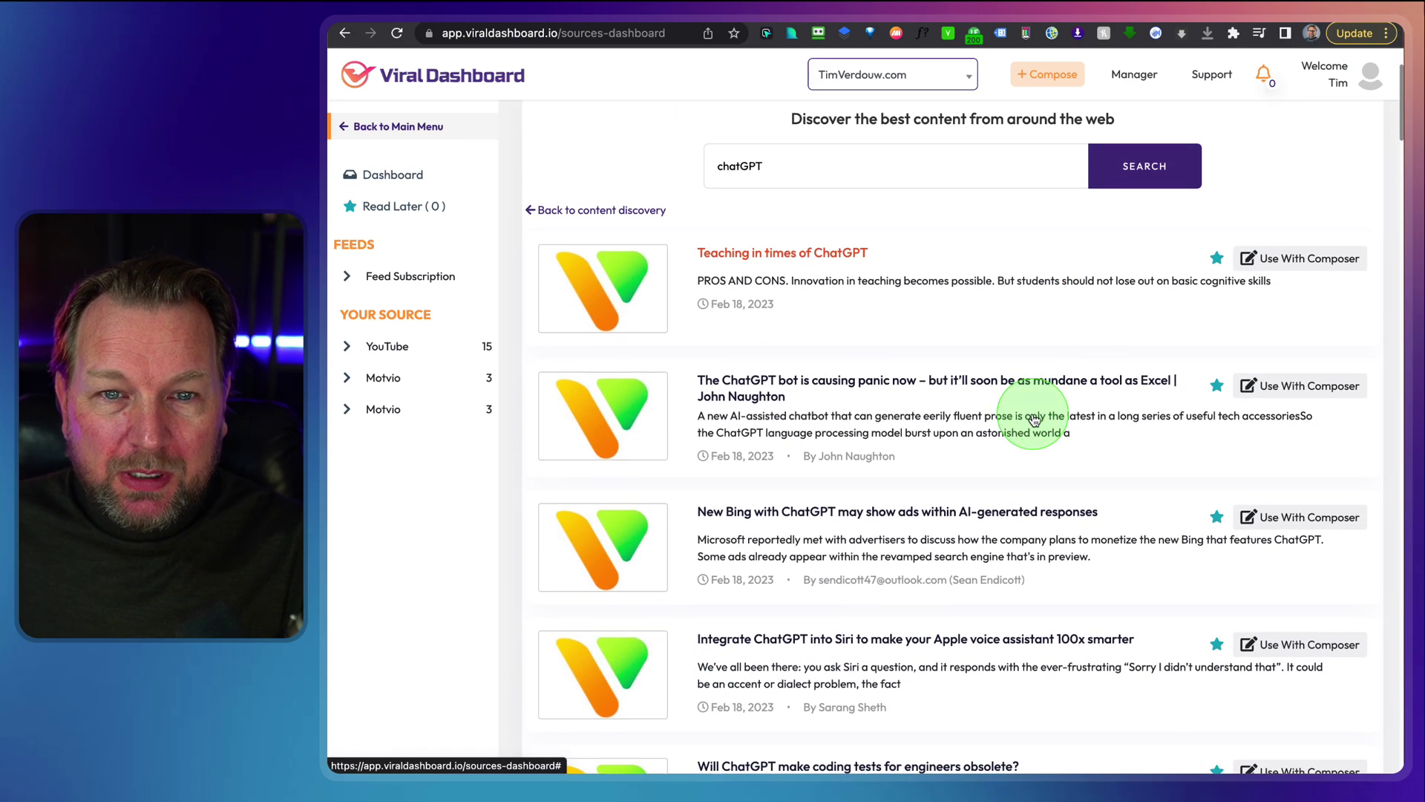
pyautogui.scroll(-5, 843, 381)
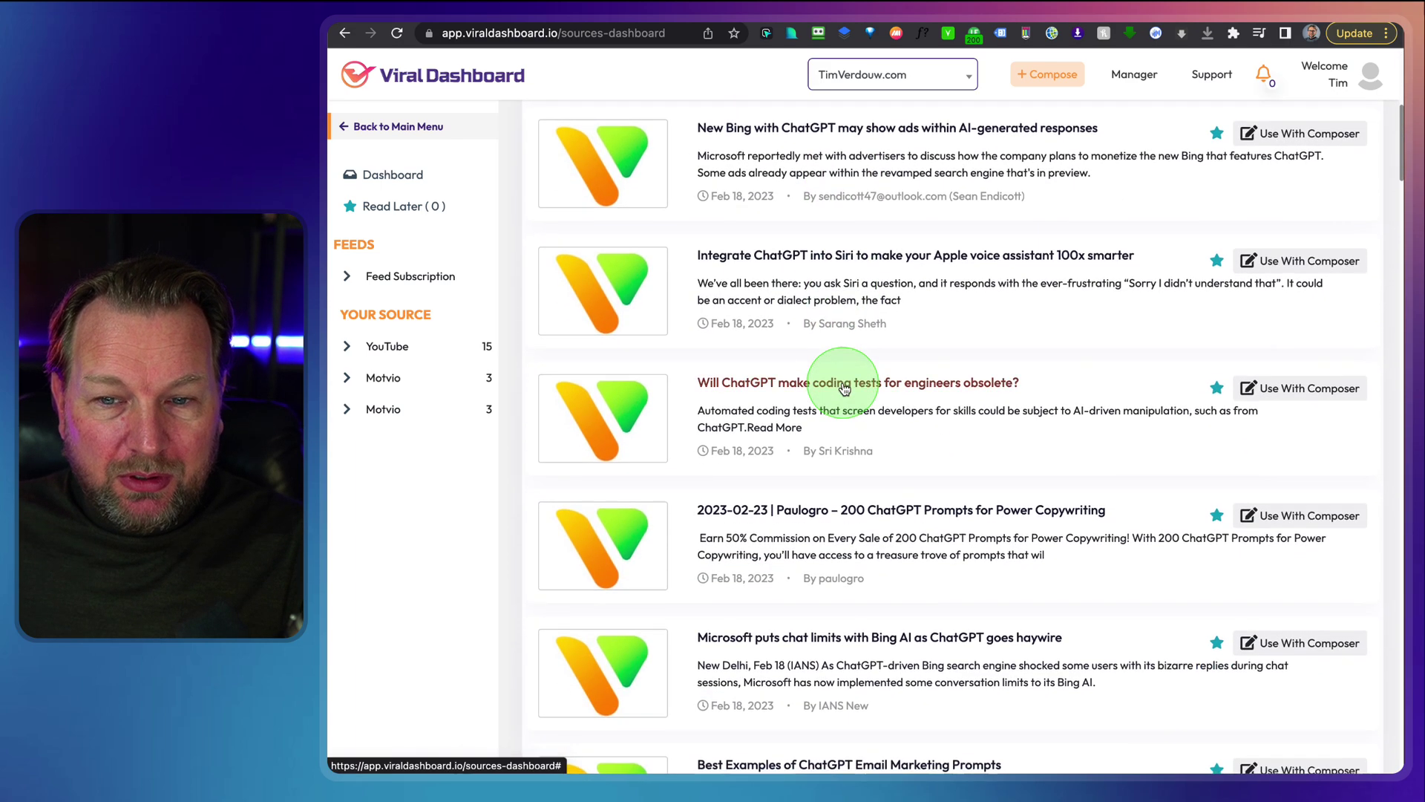
pyautogui.scroll(-12, 843, 386)
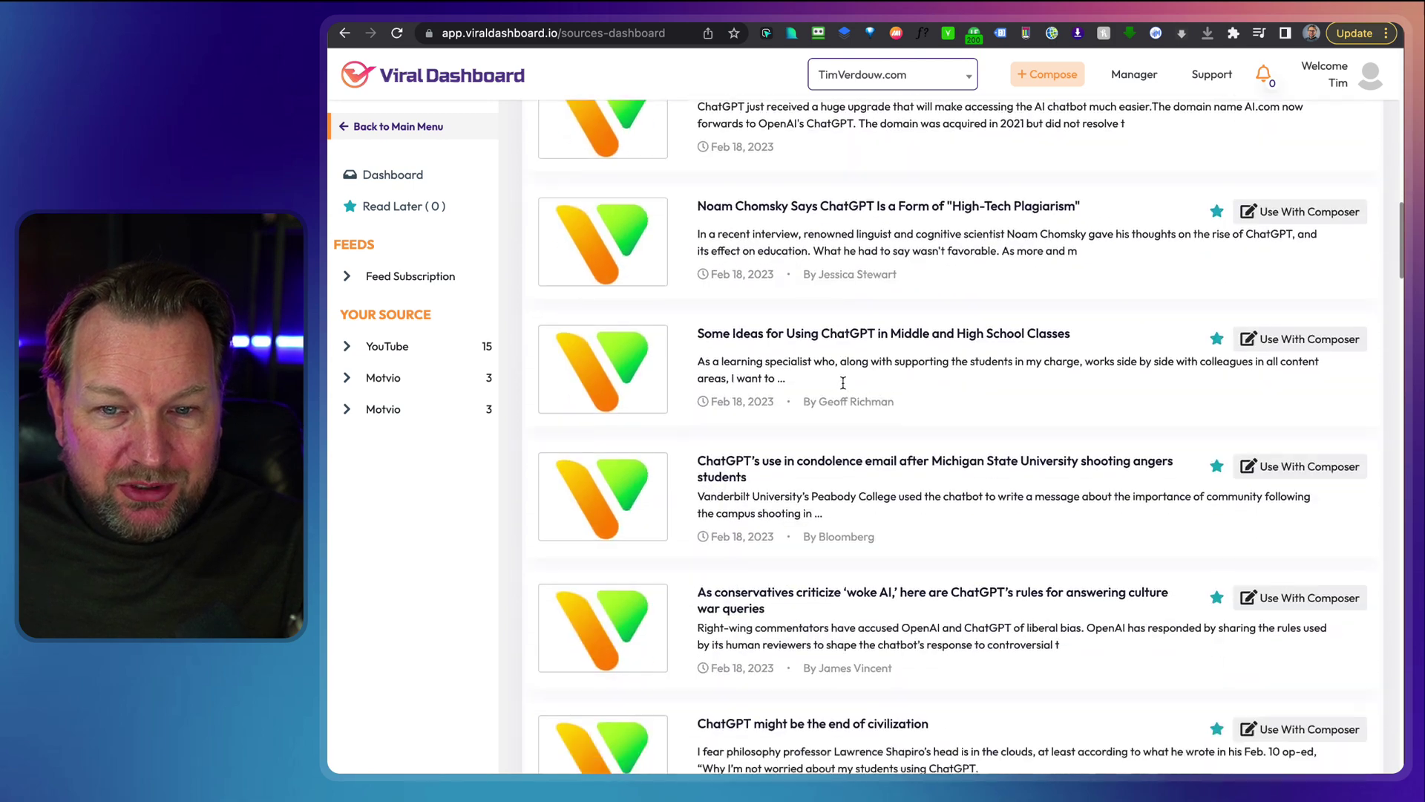
pyautogui.scroll(-10, 843, 382)
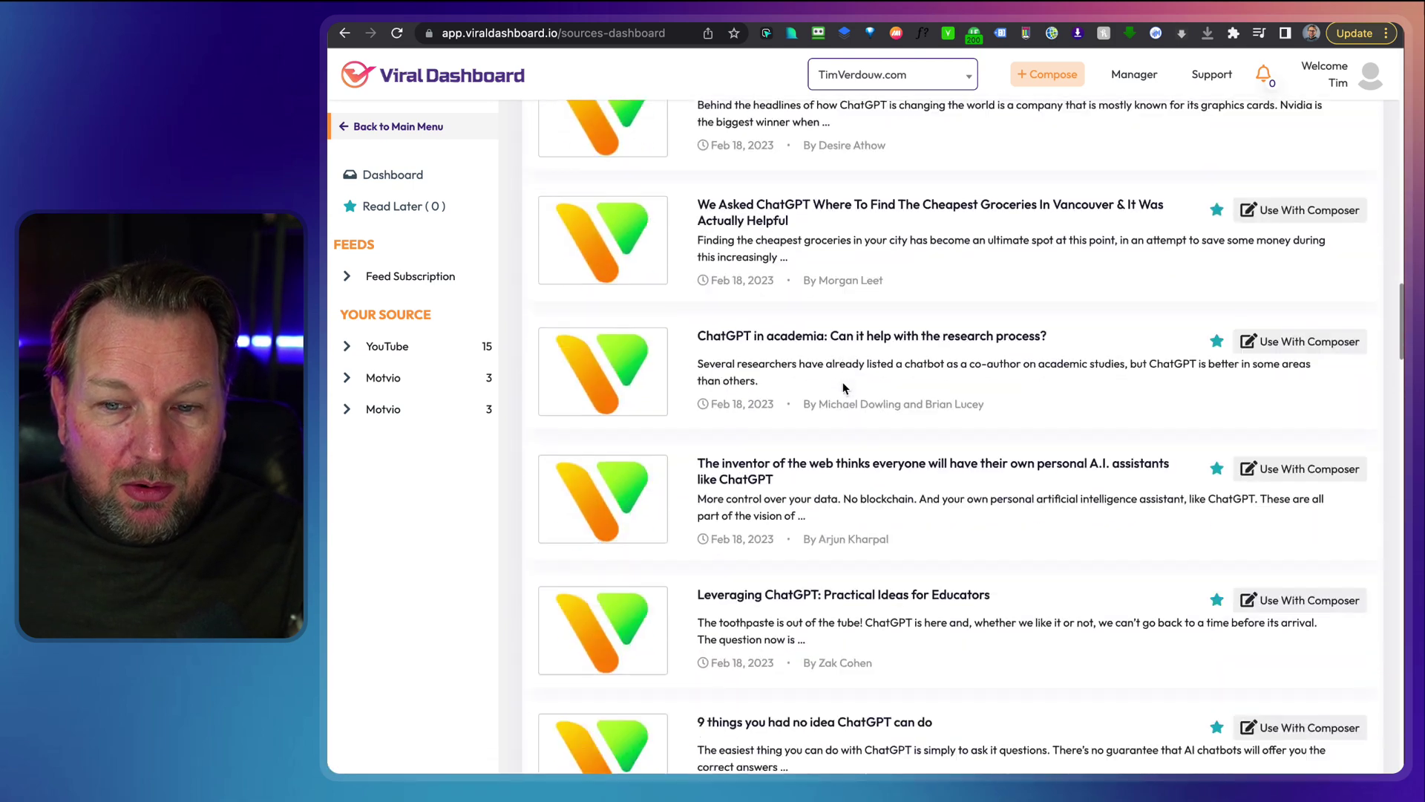
pyautogui.scroll(-5, 844, 387)
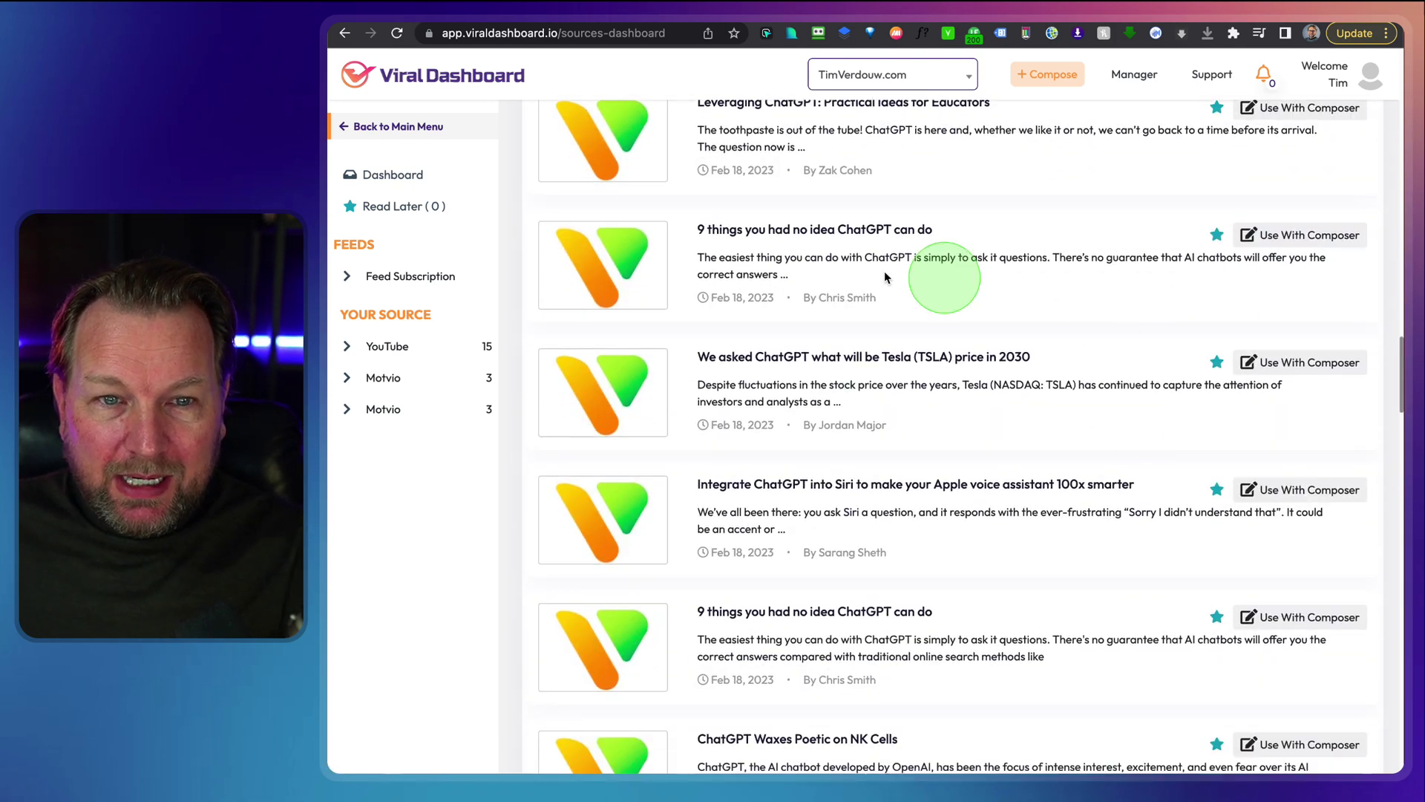
pyautogui.click(881, 233)
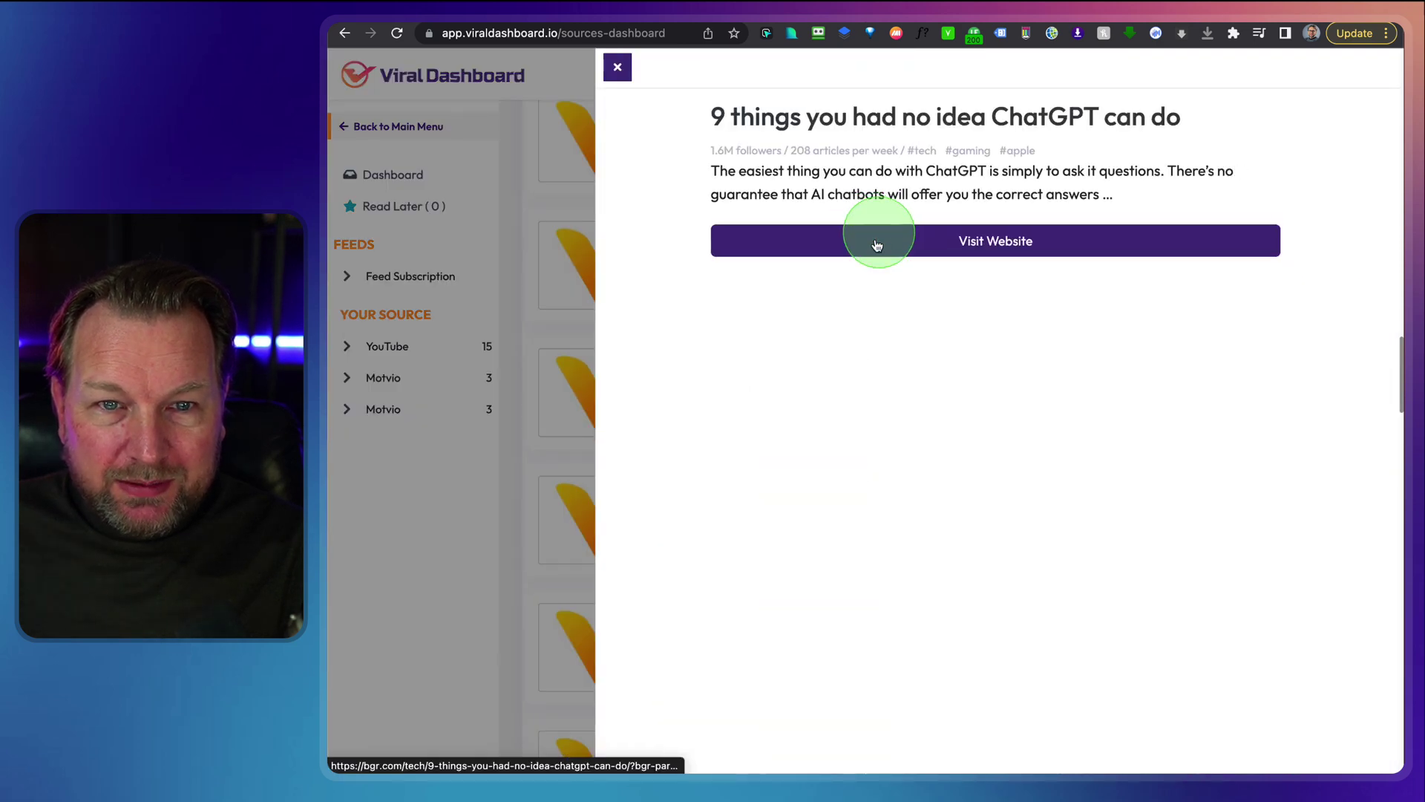
# Step: Visit the article's bgr.com source and accept its cookie notice, then return and close the preview
pyautogui.click(956, 242)
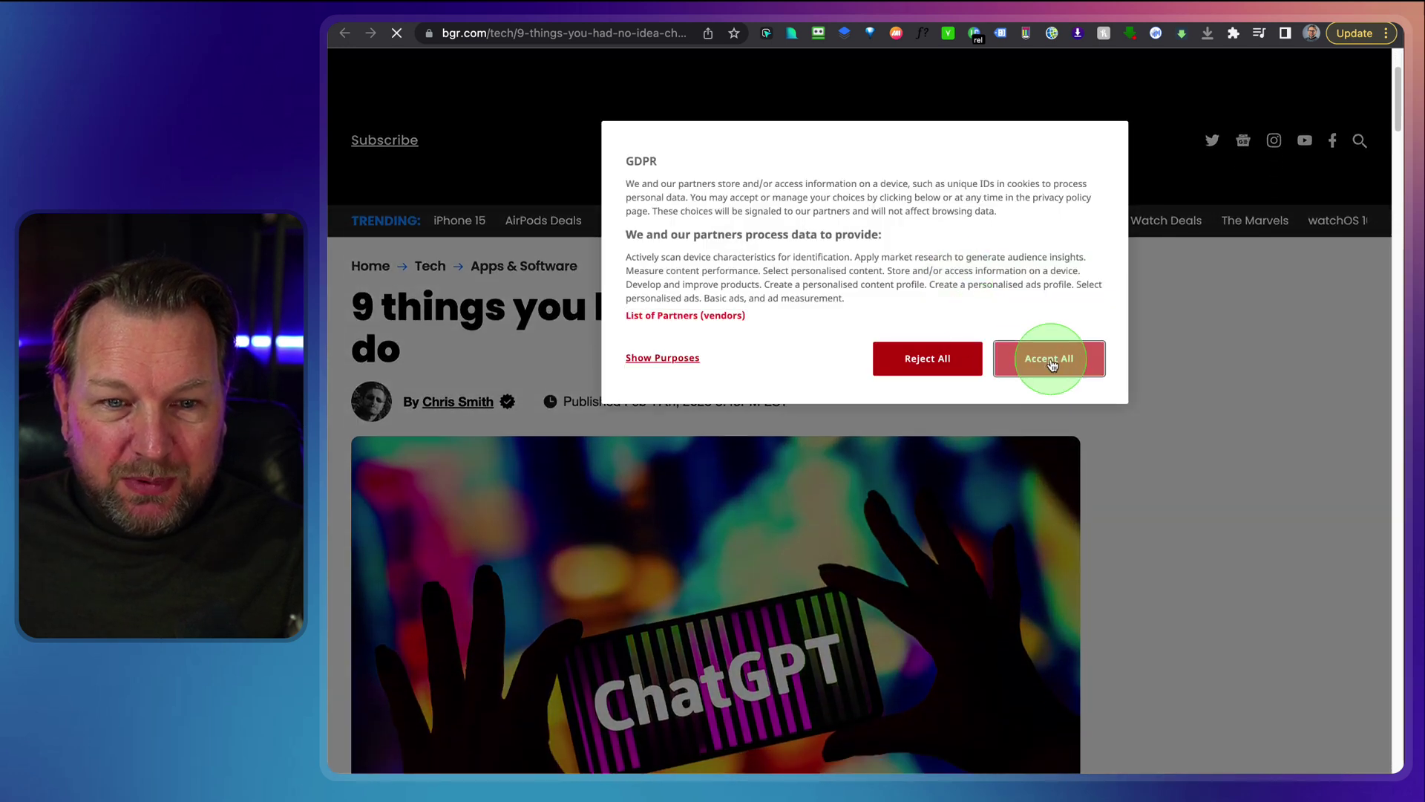
pyautogui.click(1052, 363)
pyautogui.scroll(-7, 1036, 376)
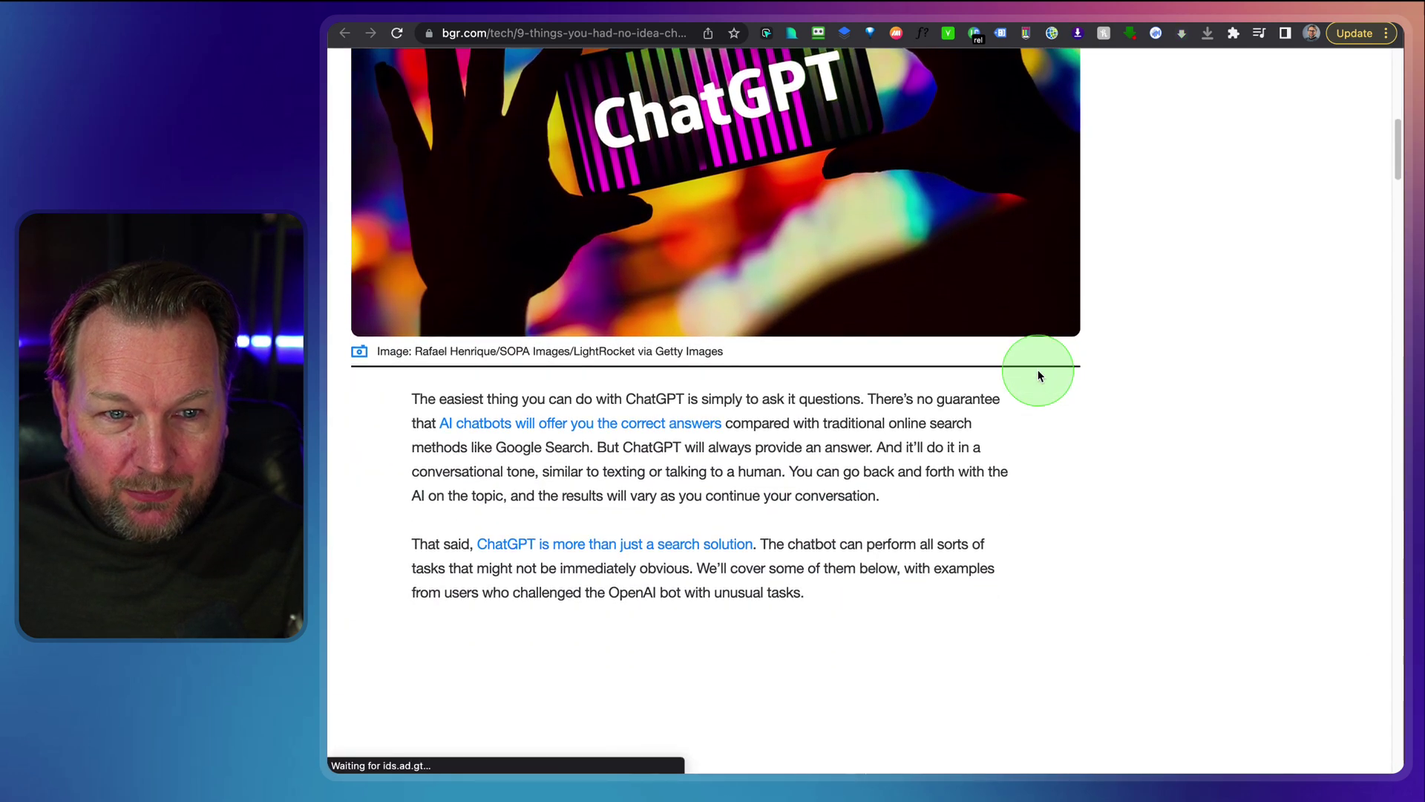
pyautogui.scroll(-2, 1040, 375)
pyautogui.press('super+w')
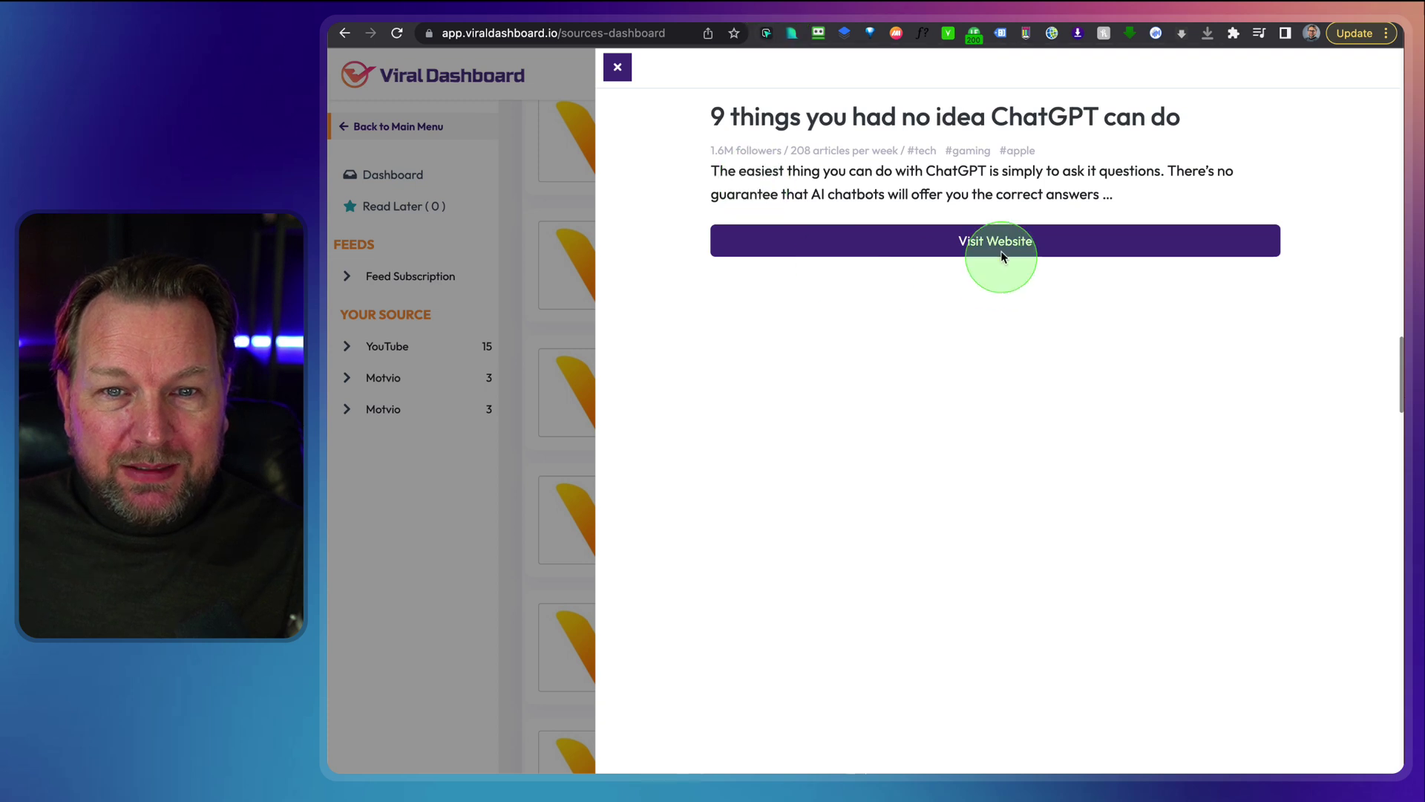
pyautogui.click(622, 71)
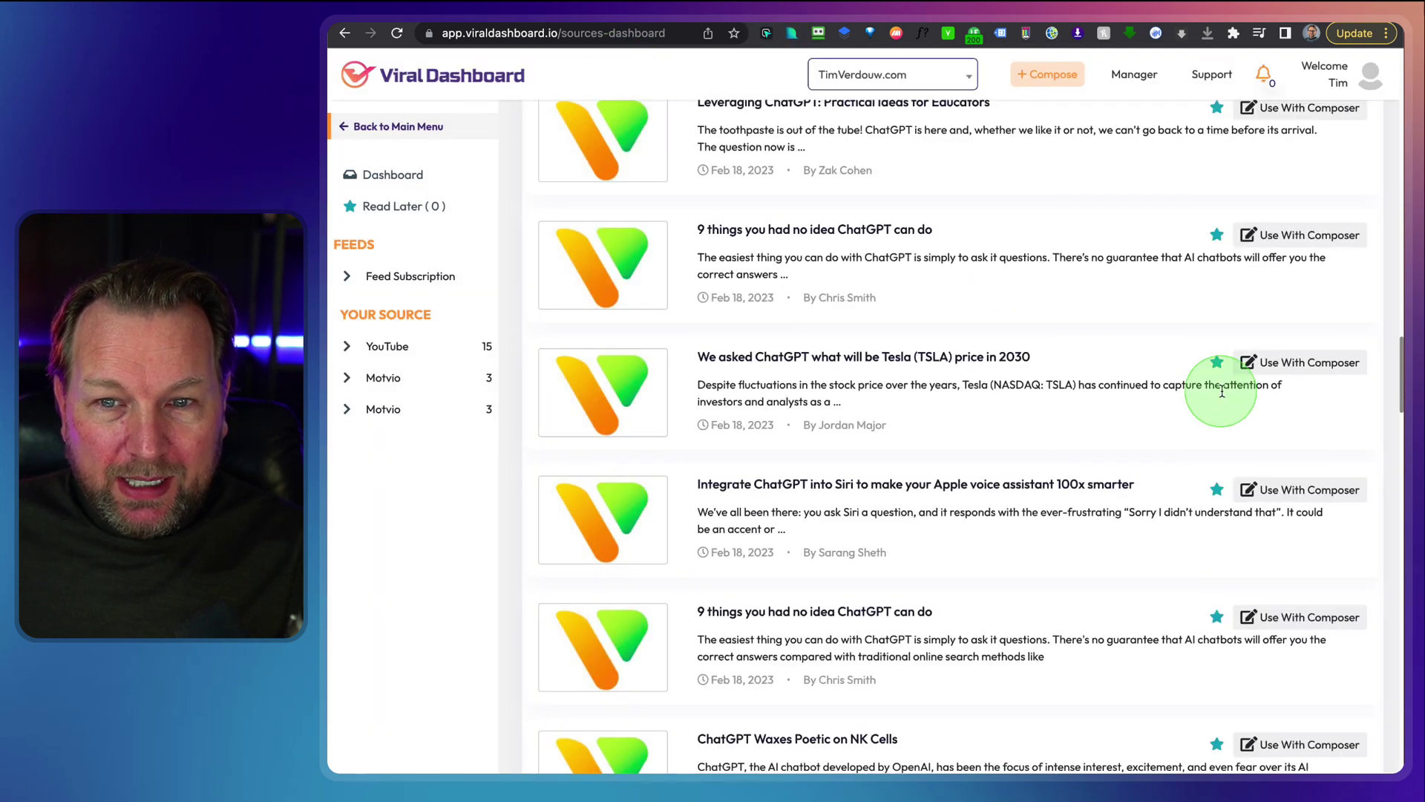
# Step: Send the Tesla (TSLA) 2030 article into a new post, then go back to the home dashboard
pyautogui.click(1298, 364)
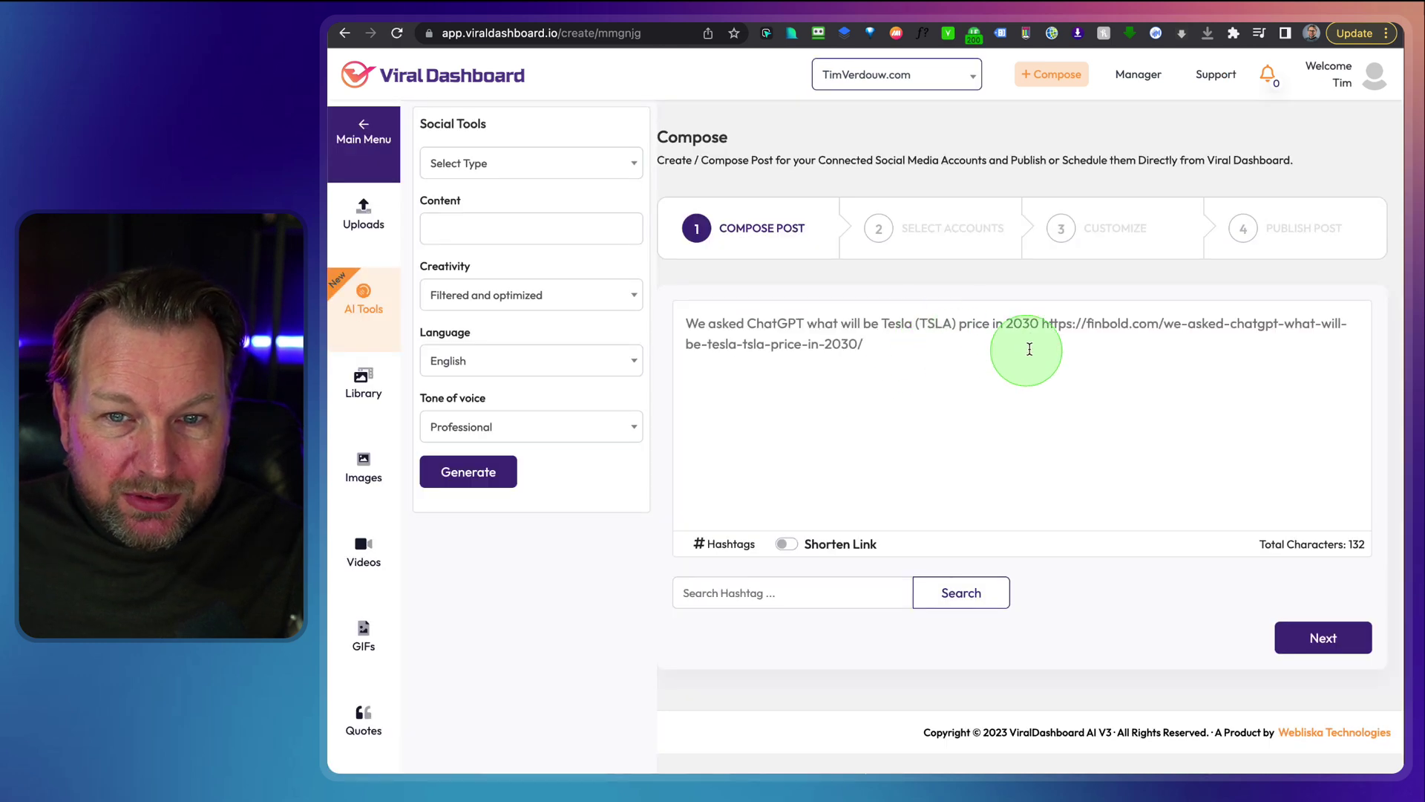
pyautogui.click(1030, 349)
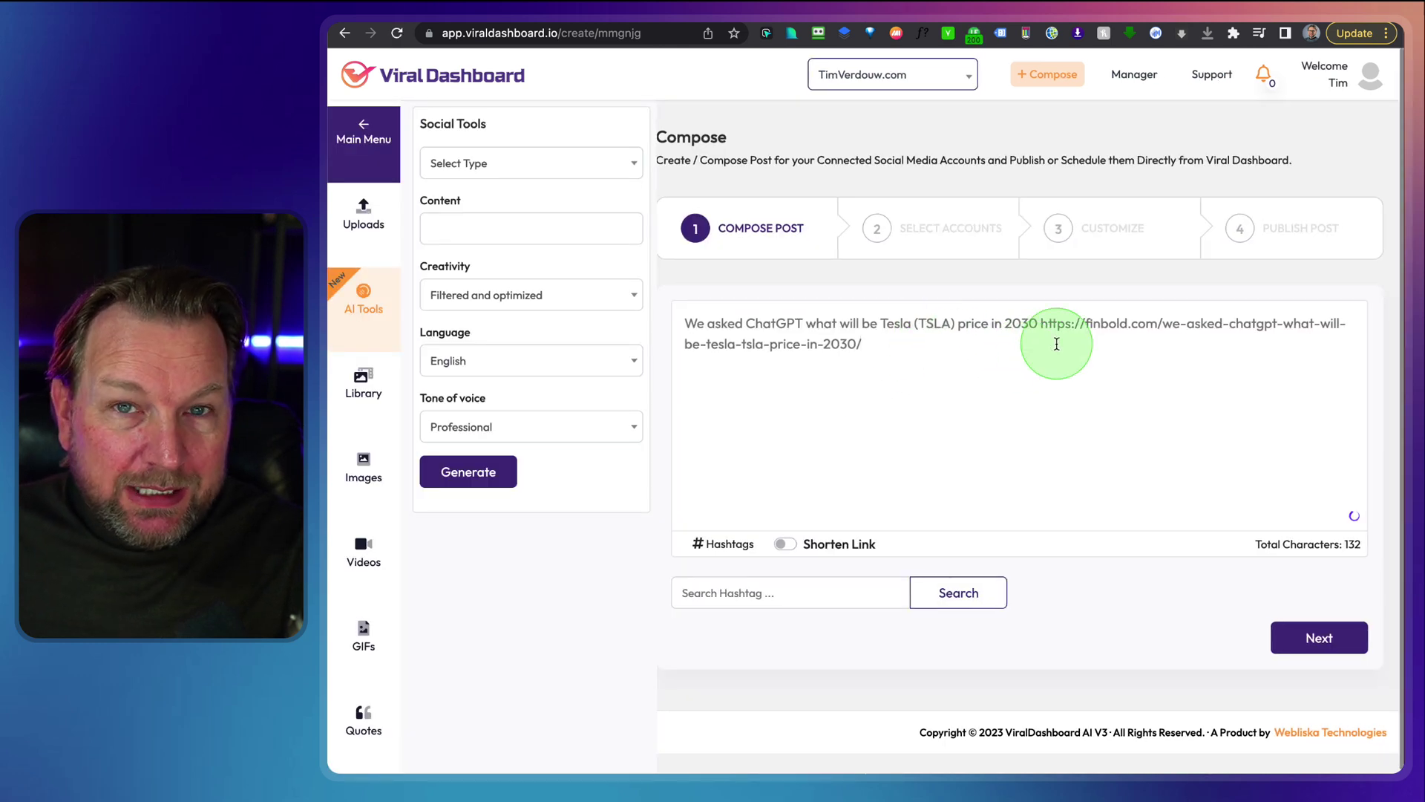
pyautogui.click(389, 80)
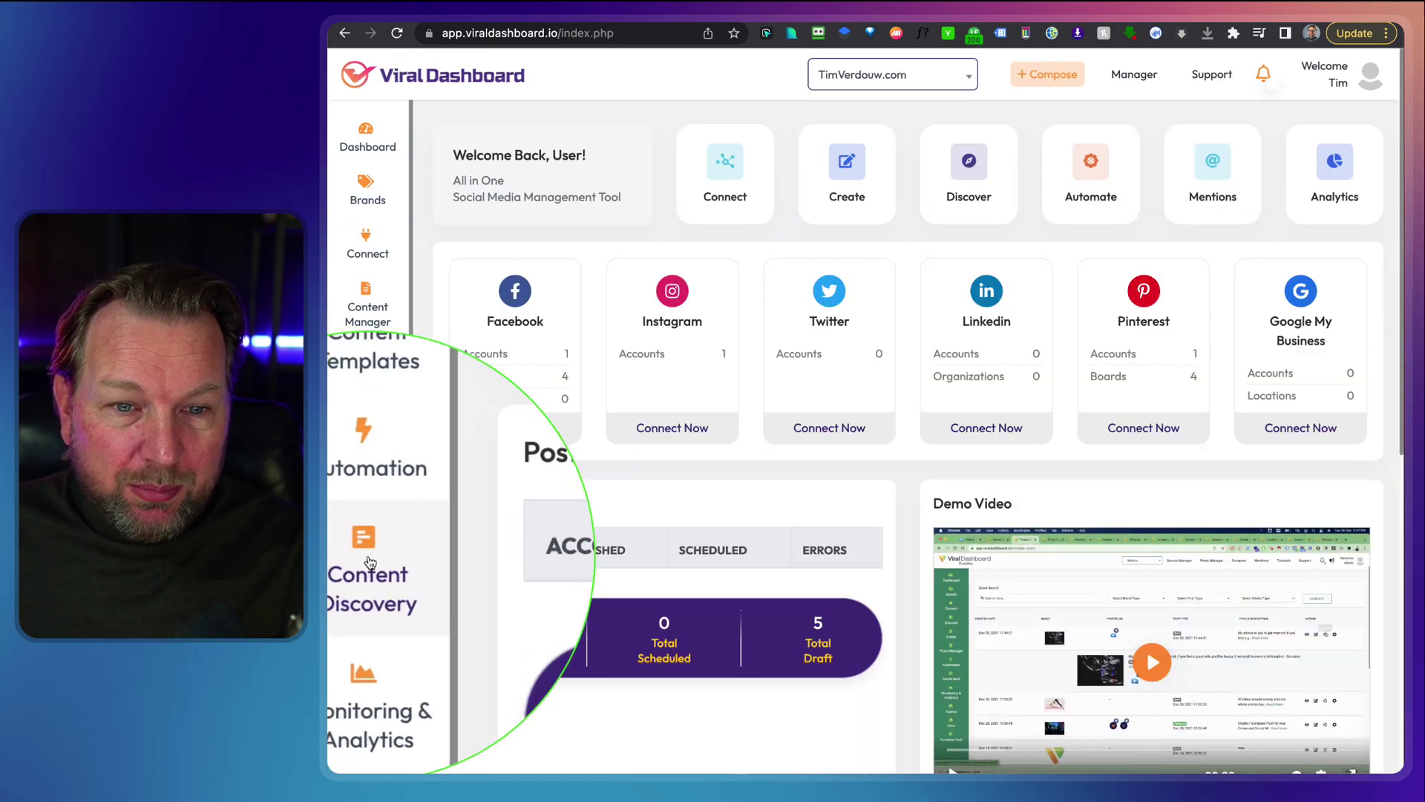
# Step: Go through Content Discovery and Content Manager to reach the Image Editor
pyautogui.click(369, 562)
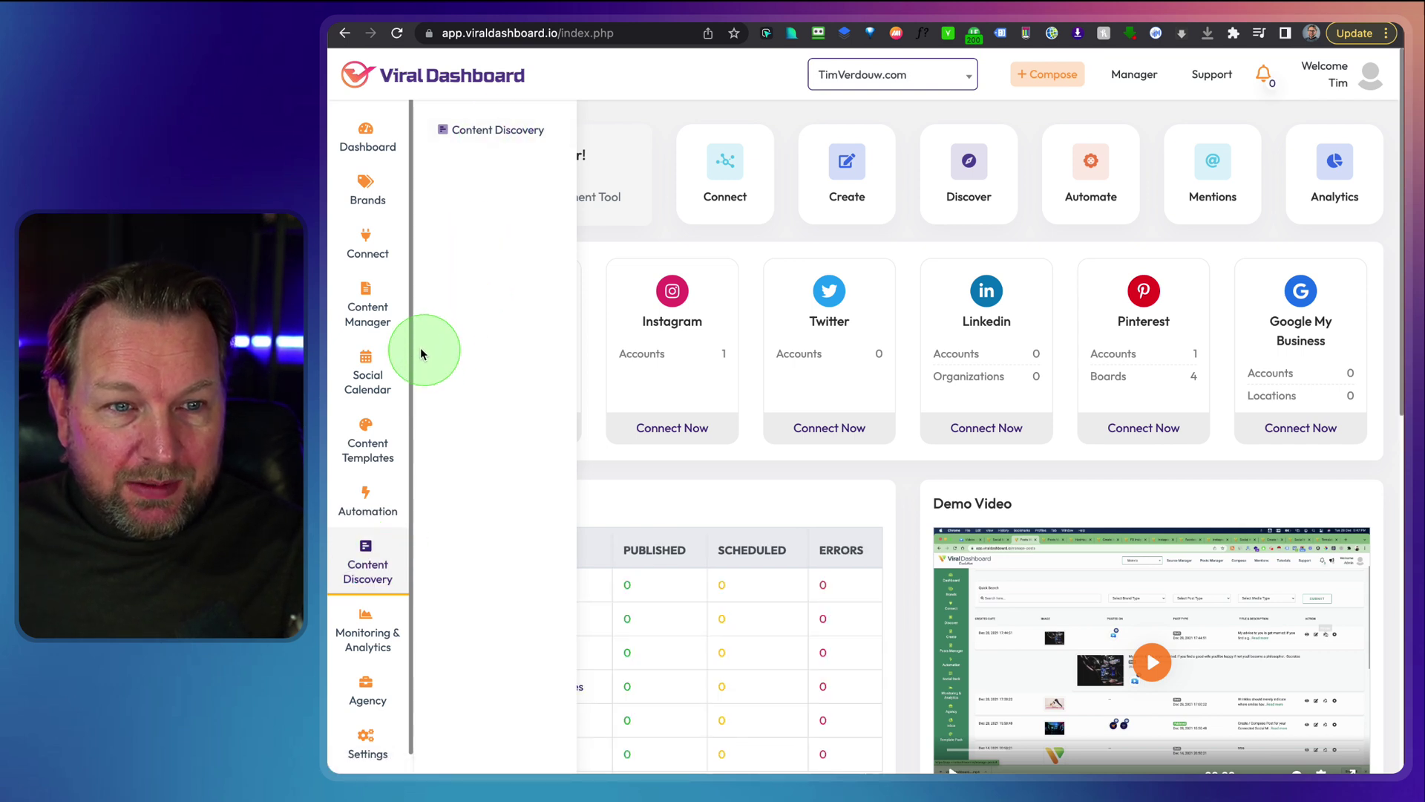
pyautogui.click(363, 308)
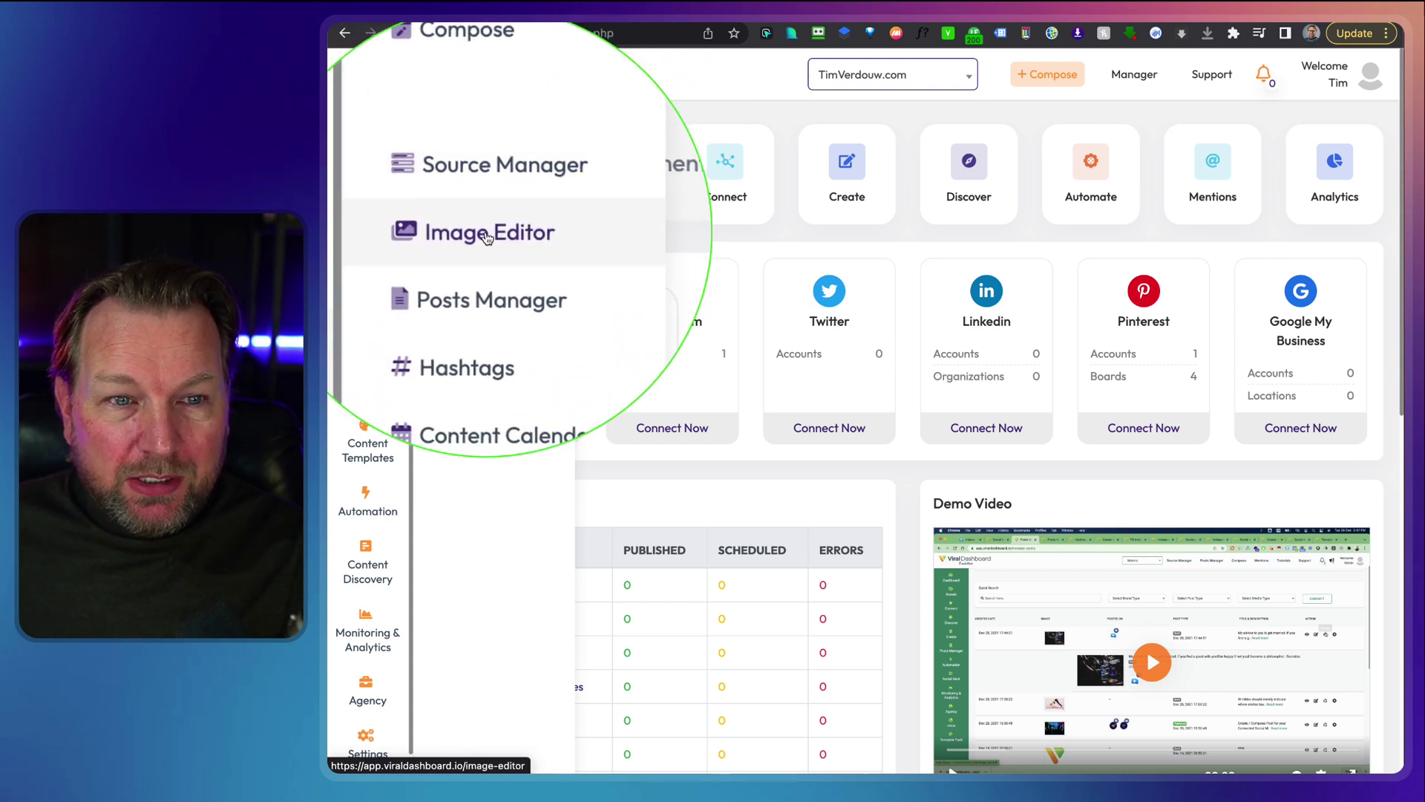
pyautogui.click(487, 236)
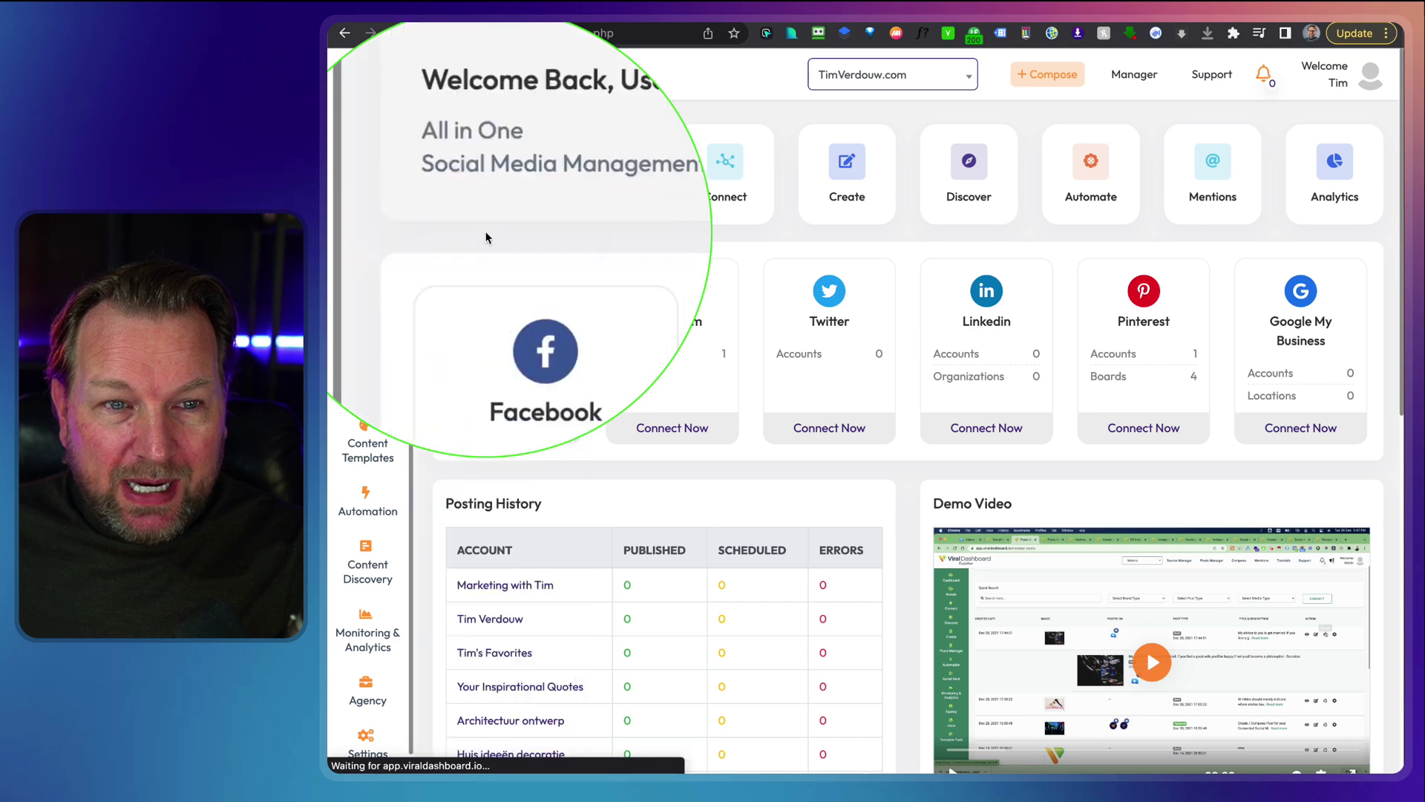
# Step: Search the free image recommendations for 'dogs' and browse the results
pyautogui.click(787, 332)
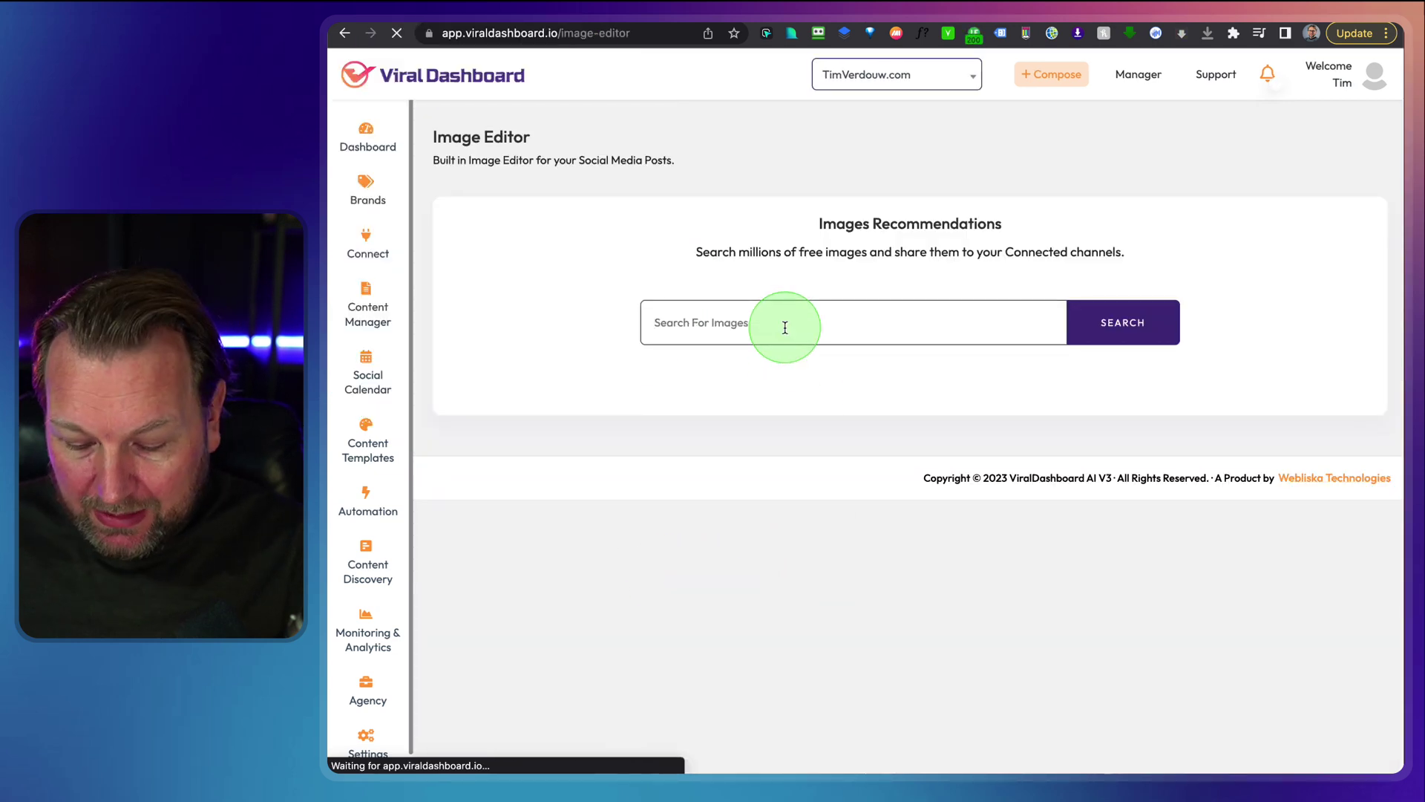
pyautogui.write('dogs')
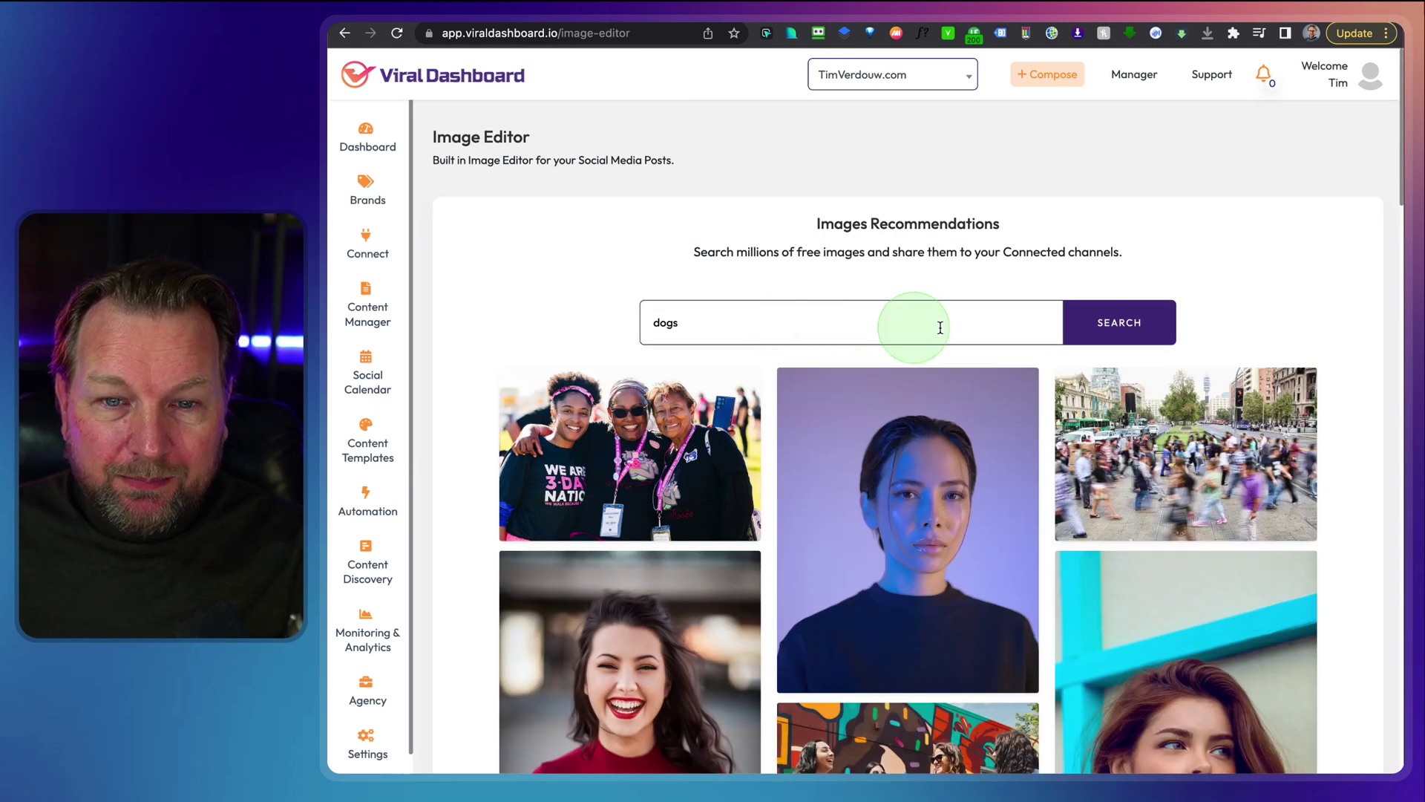
pyautogui.click(1120, 321)
pyautogui.scroll(-5, 866, 444)
pyautogui.scroll(2, 795, 350)
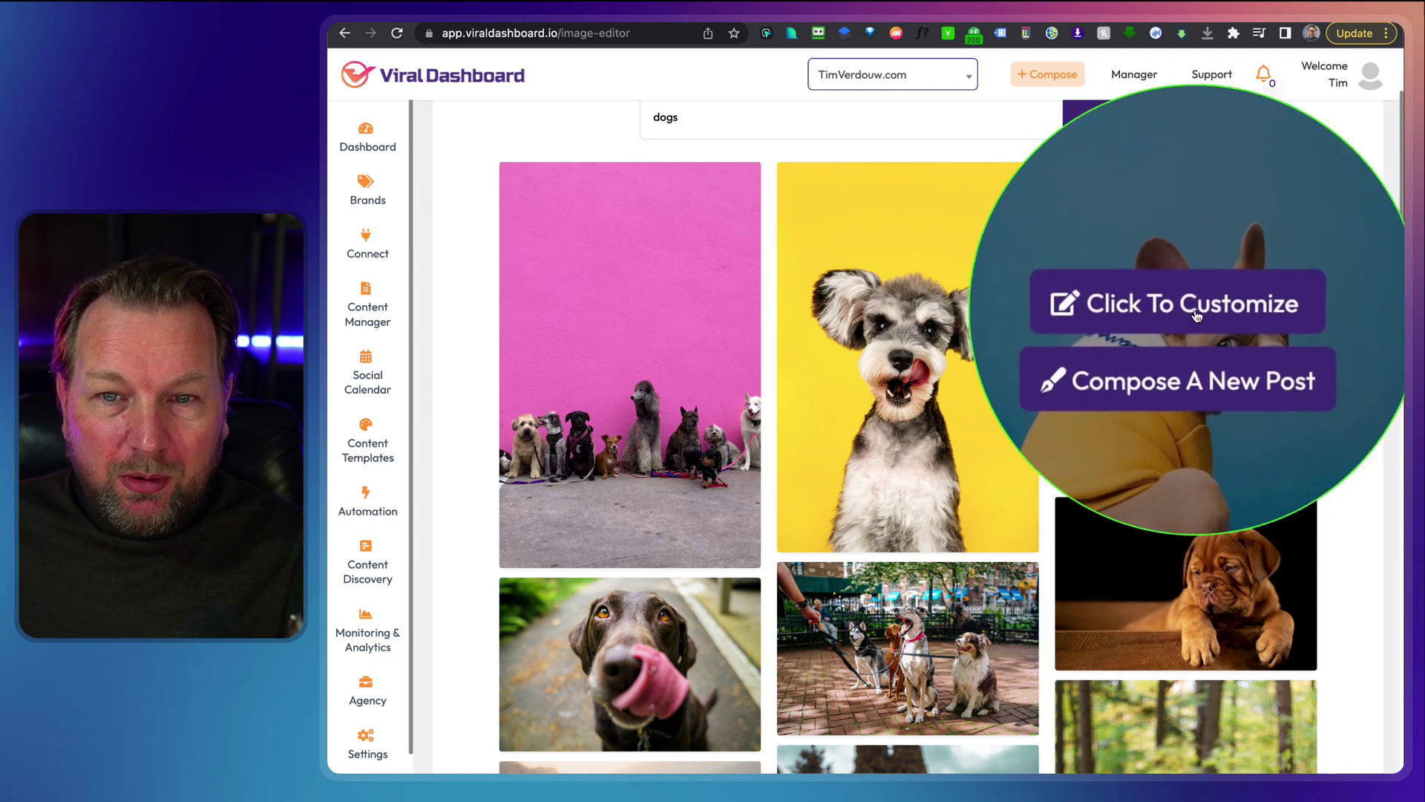
# Step: Open the blue-background dog photo and draw a black freehand squiggle near its top-left
pyautogui.click(1192, 312)
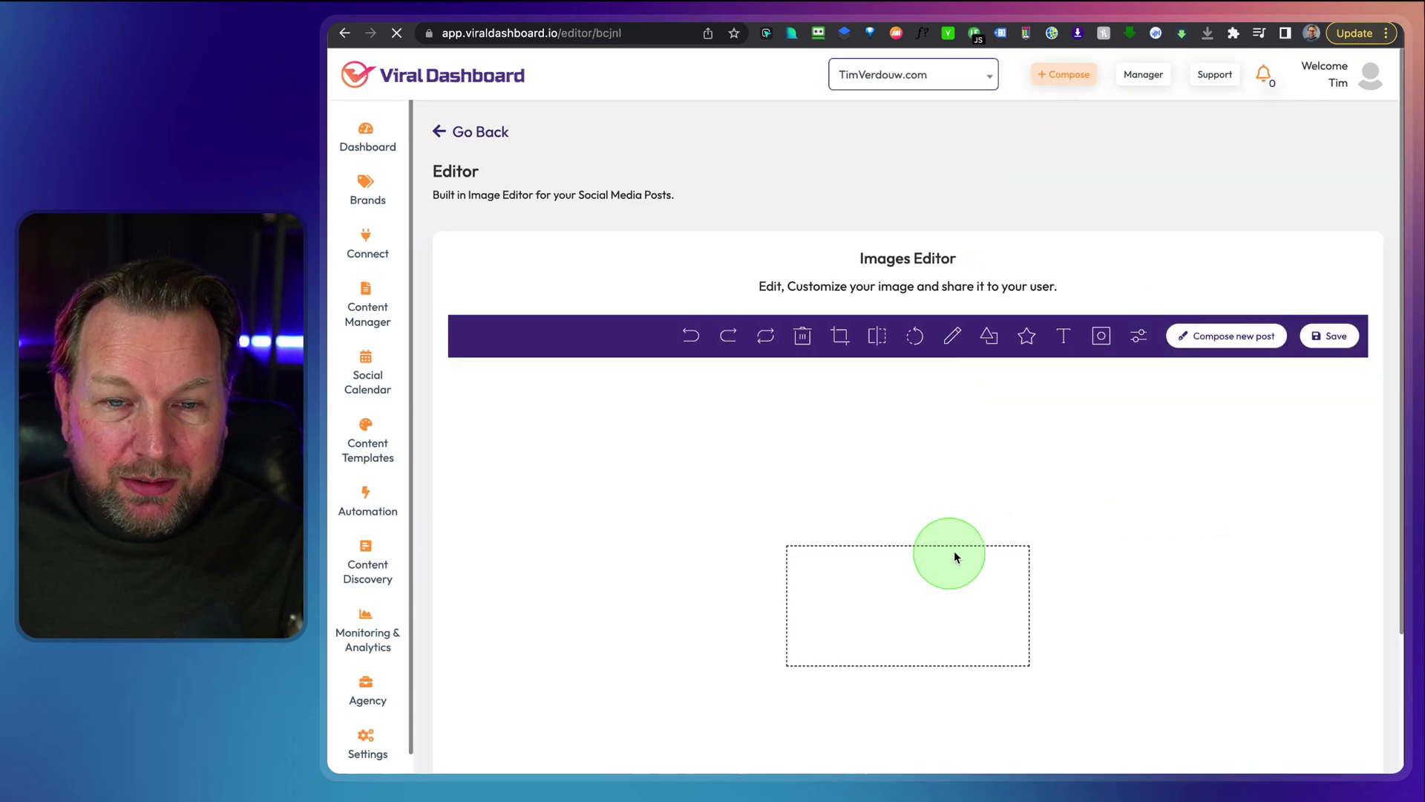
pyautogui.scroll(-3, 949, 567)
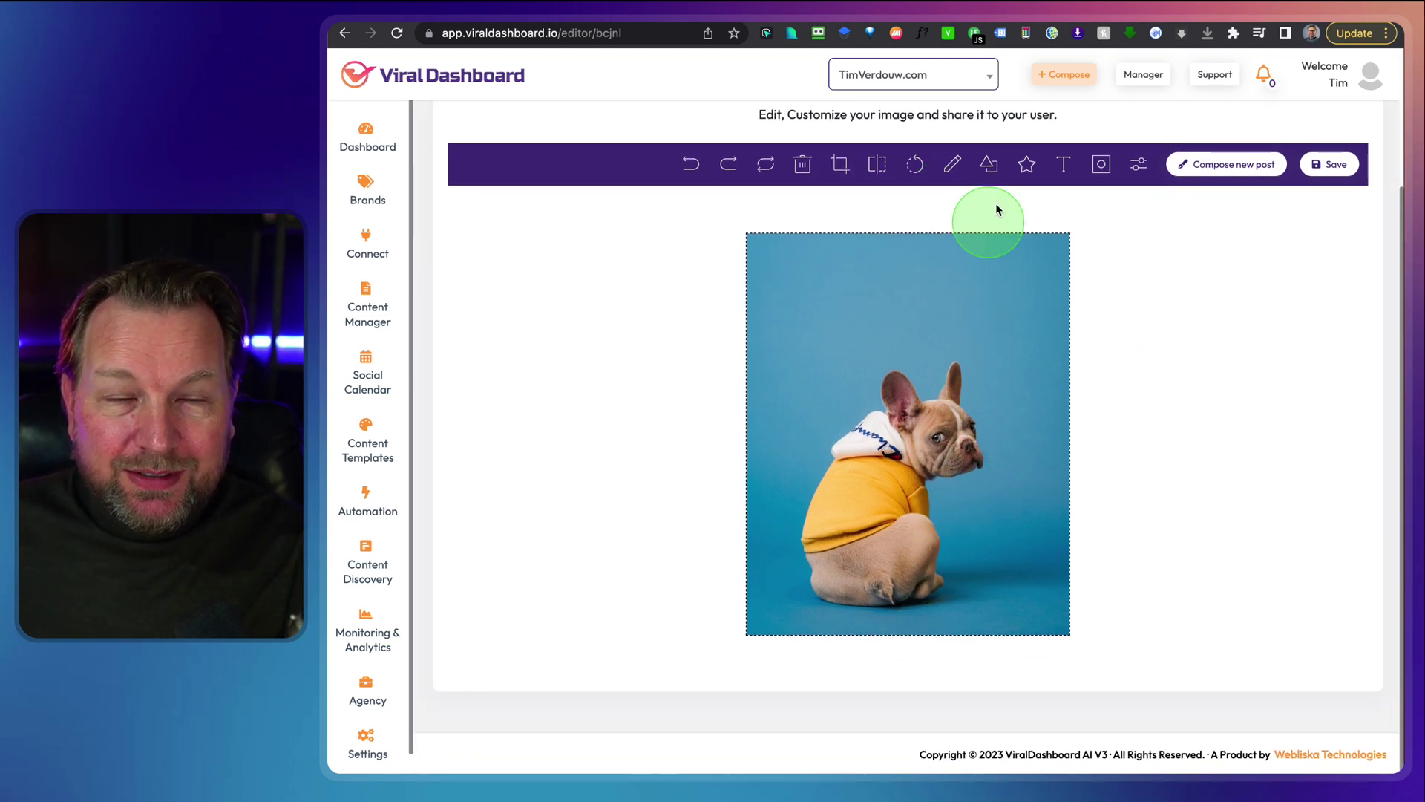
pyautogui.click(956, 169)
pyautogui.moveTo(811, 407)
pyautogui.mouseDown()
pyautogui.moveTo(746, 461)
pyautogui.moveTo(753, 475)
pyautogui.mouseUp()
# Step: Place two black arrow icons beside and just below the squiggle
pyautogui.click(1026, 173)
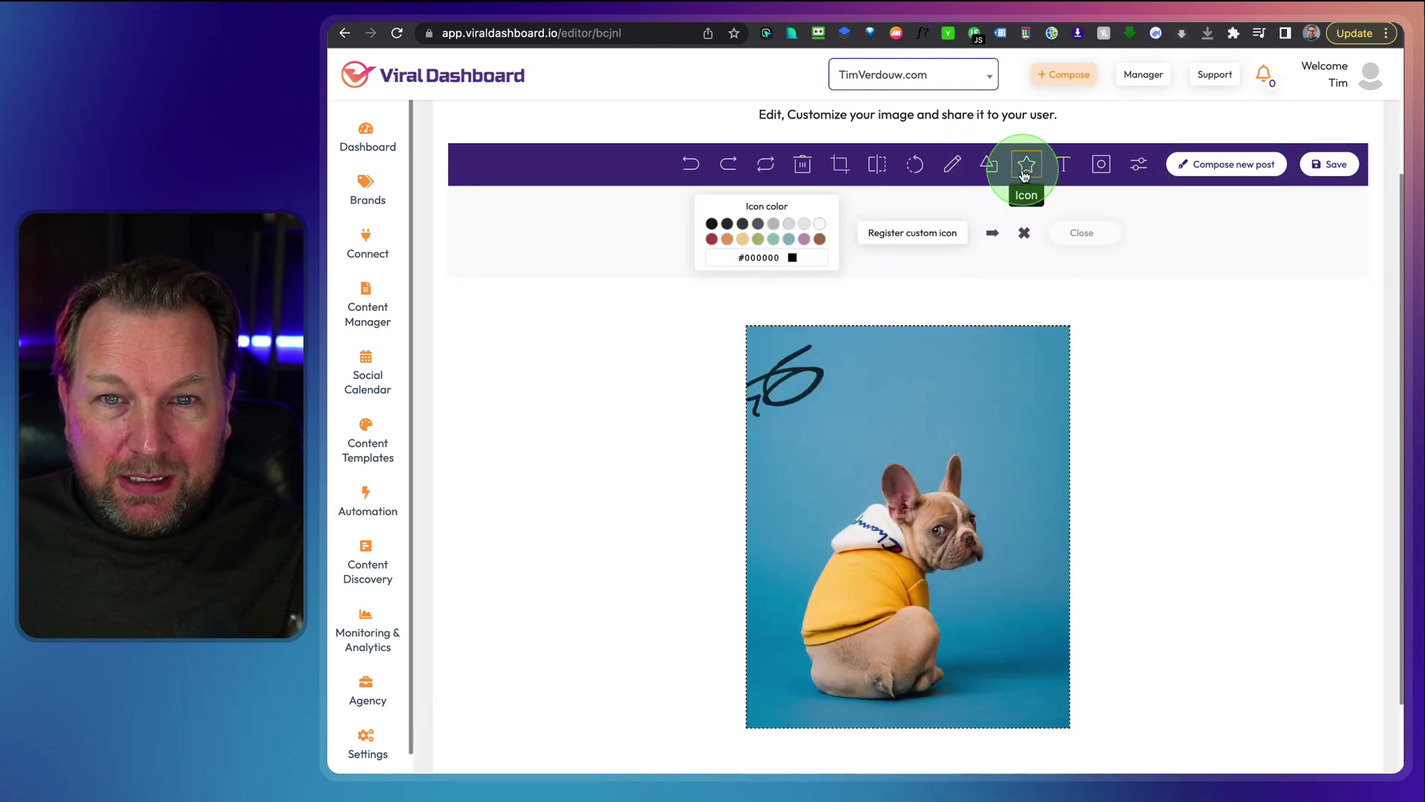
pyautogui.click(912, 236)
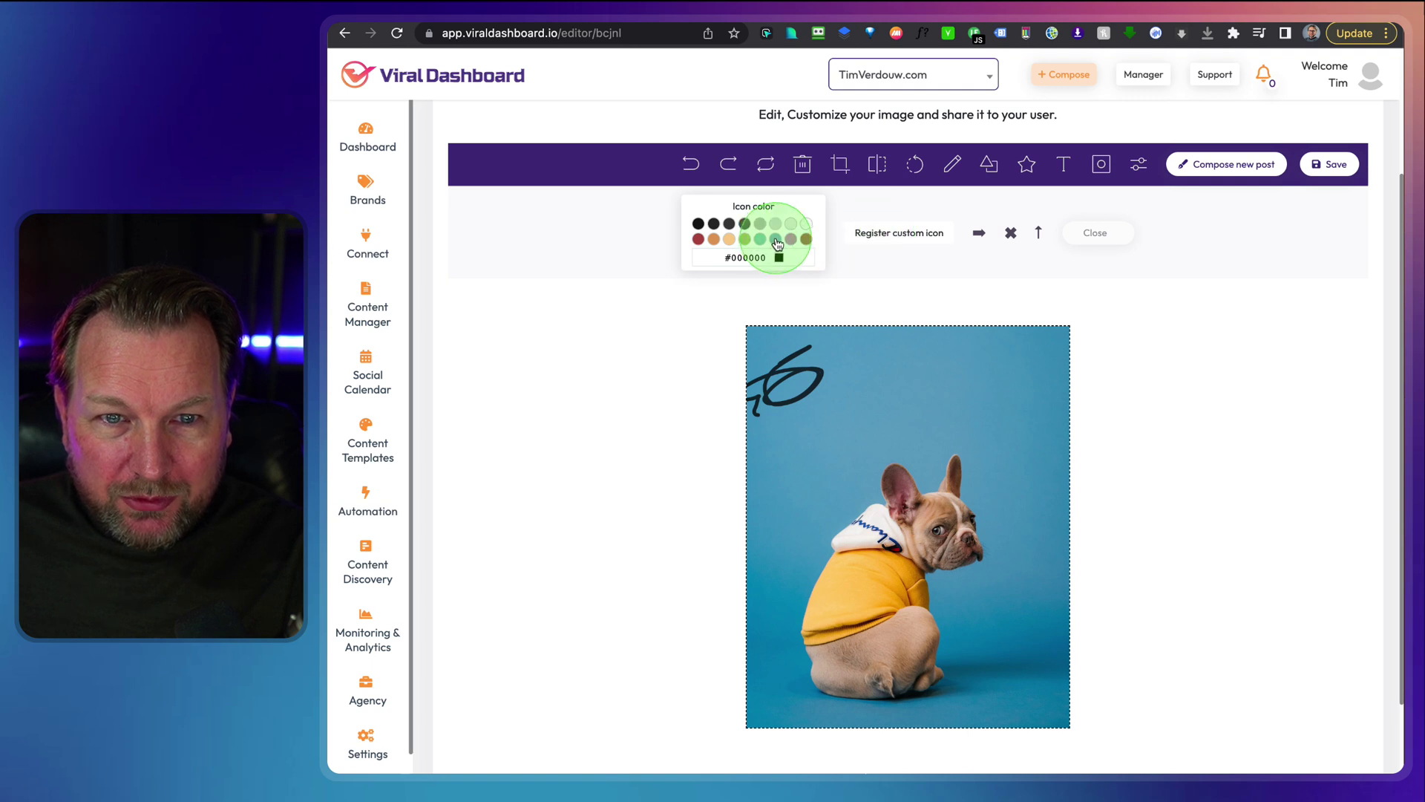
pyautogui.click(806, 223)
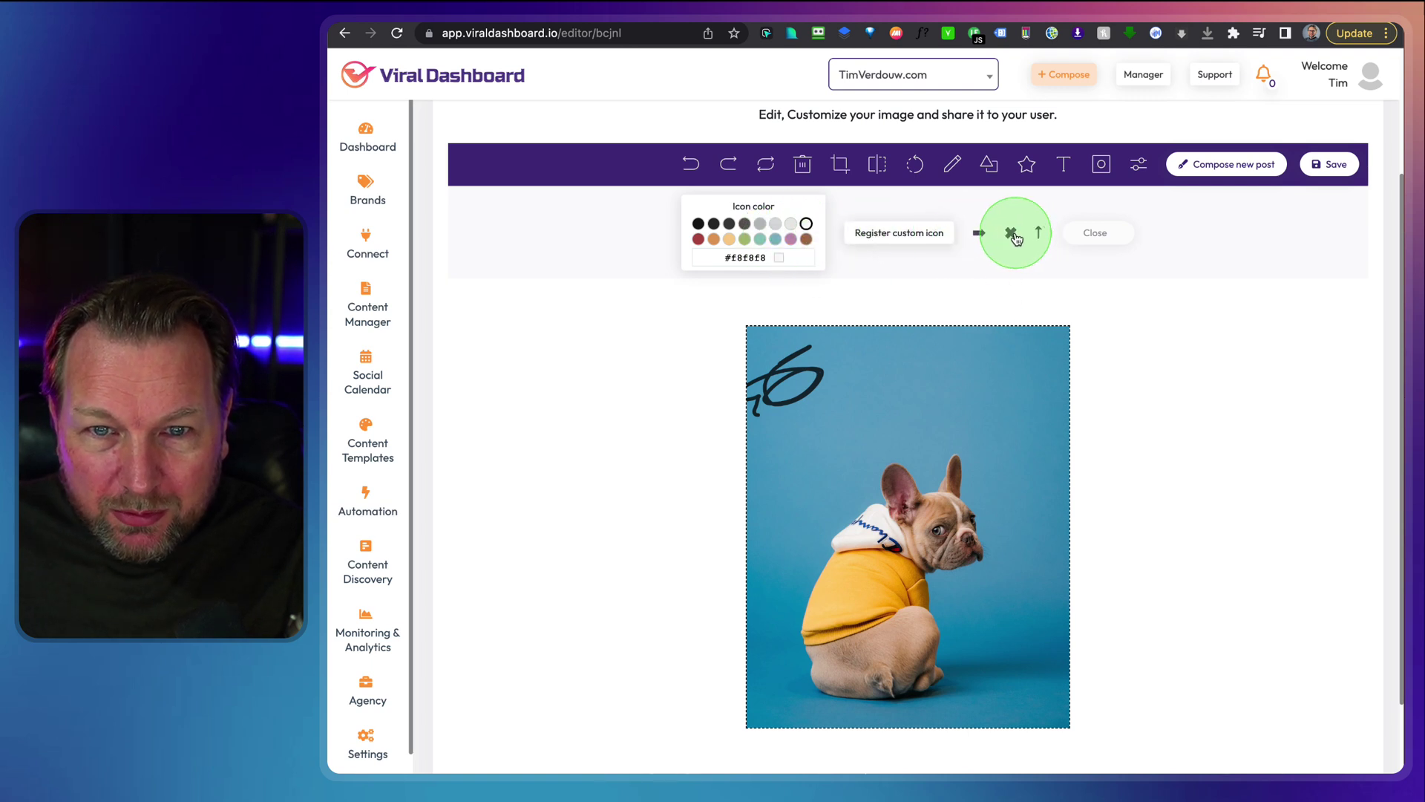
pyautogui.click(1098, 233)
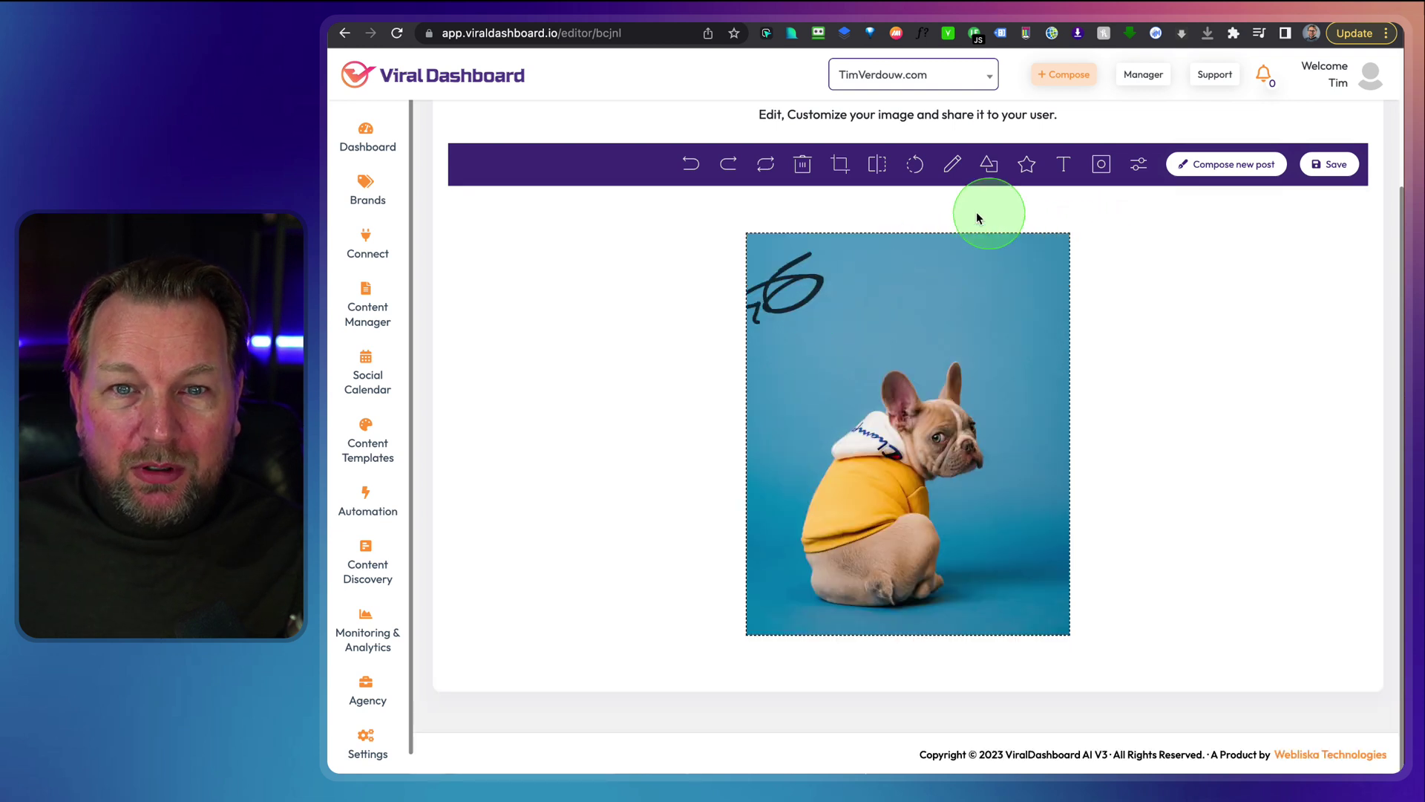
pyautogui.click(989, 165)
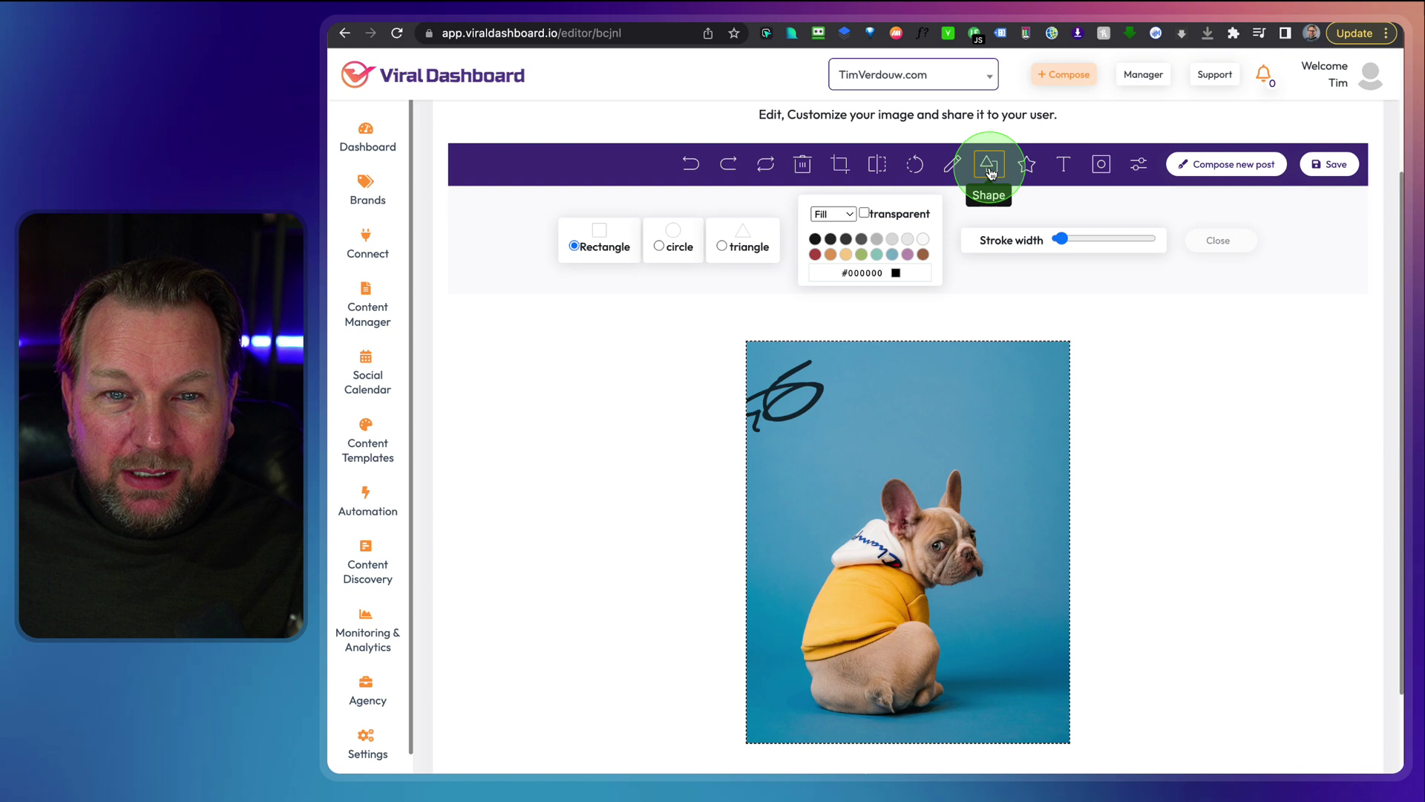
pyautogui.click(859, 384)
pyautogui.click(940, 406)
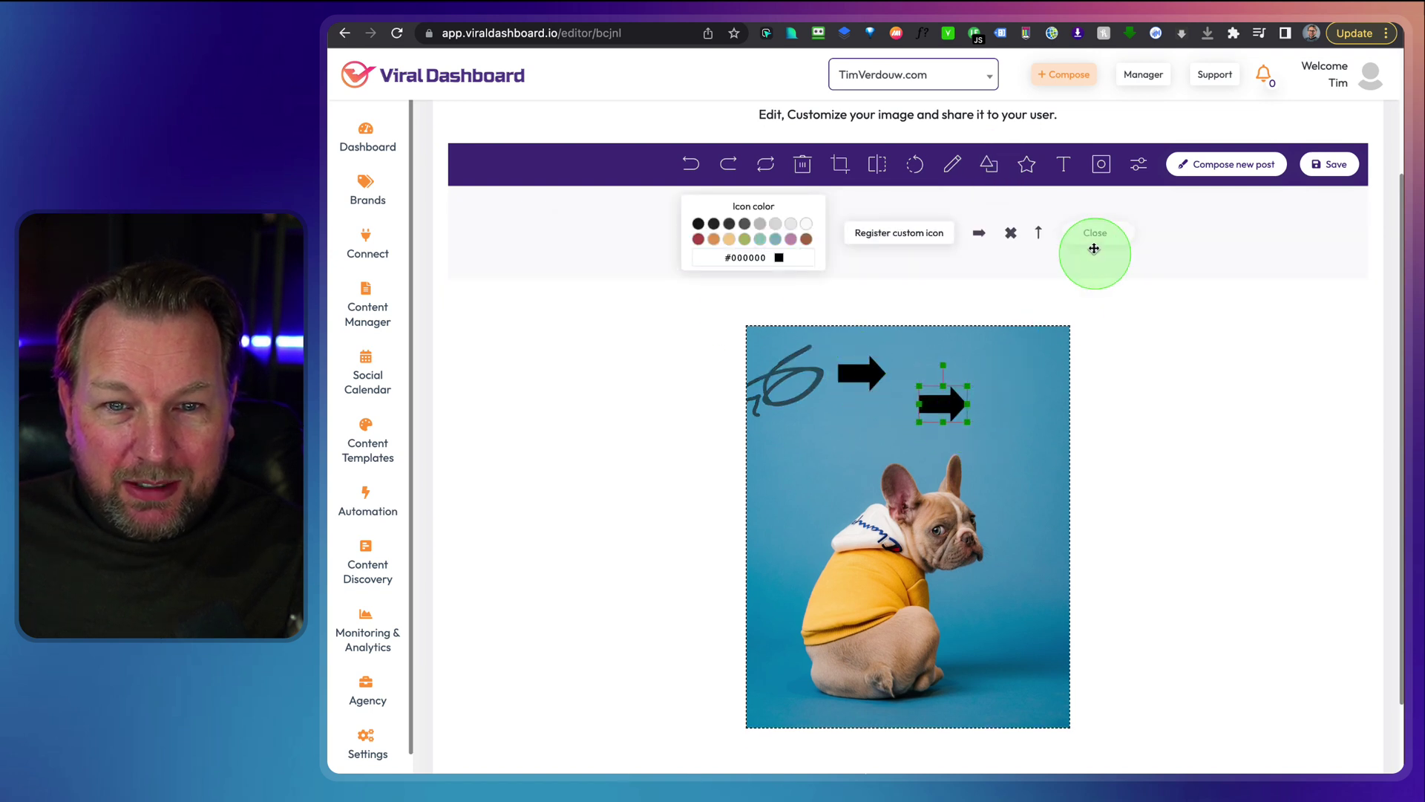
pyautogui.click(1064, 164)
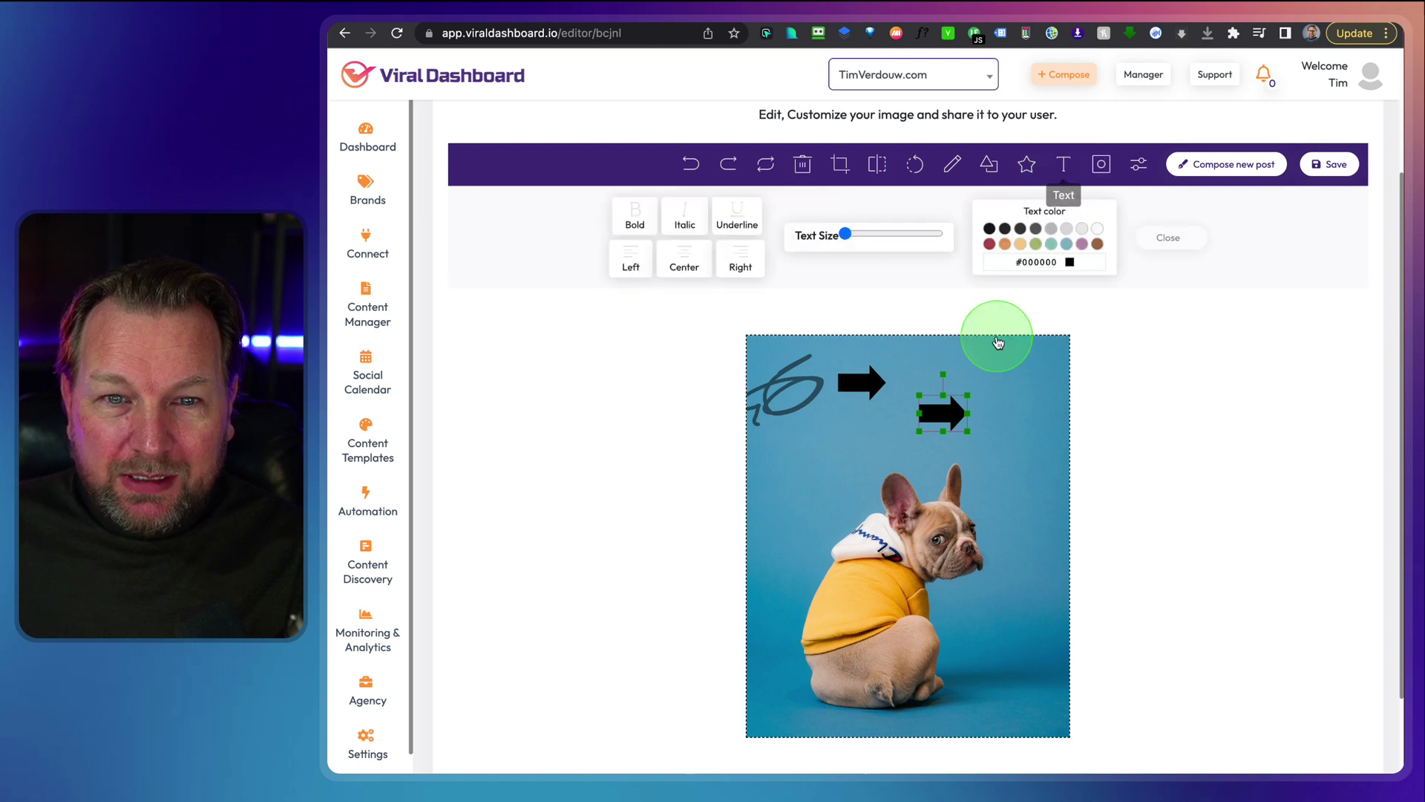
# Step: Save the edited dog image and begin a new post
pyautogui.click(1321, 175)
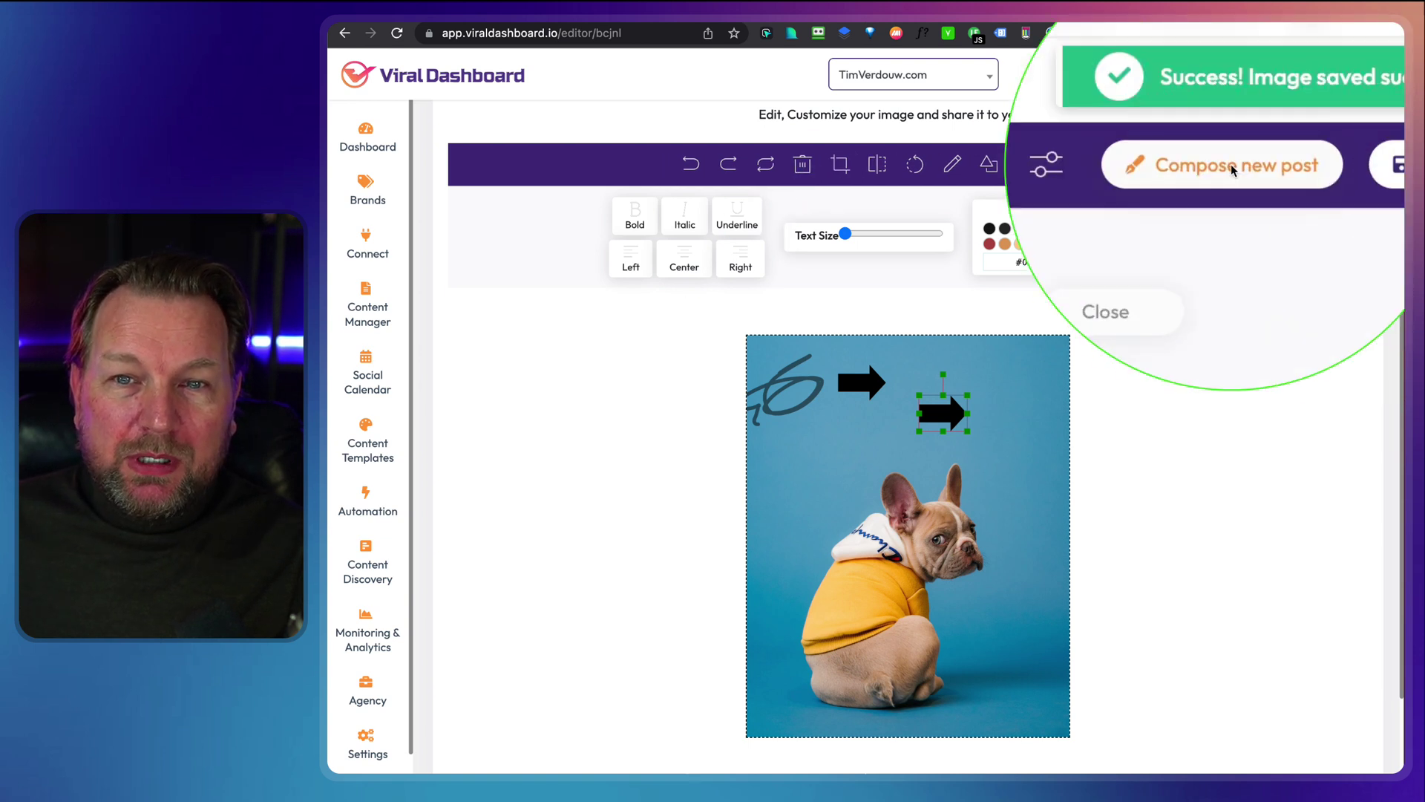
pyautogui.click(1063, 74)
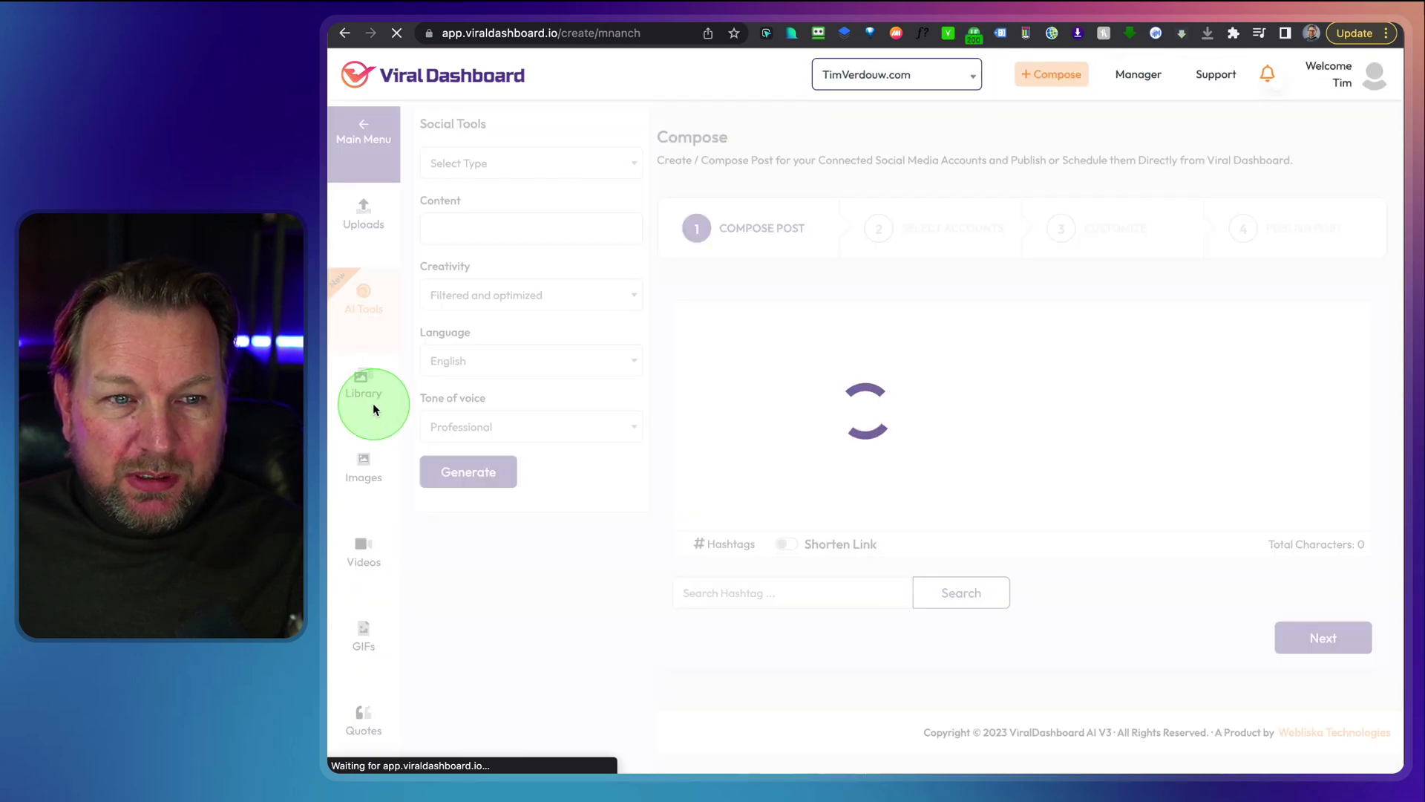
# Step: Attach the edited dog photo from Your Saved Images to the post, then return home
pyautogui.click(374, 408)
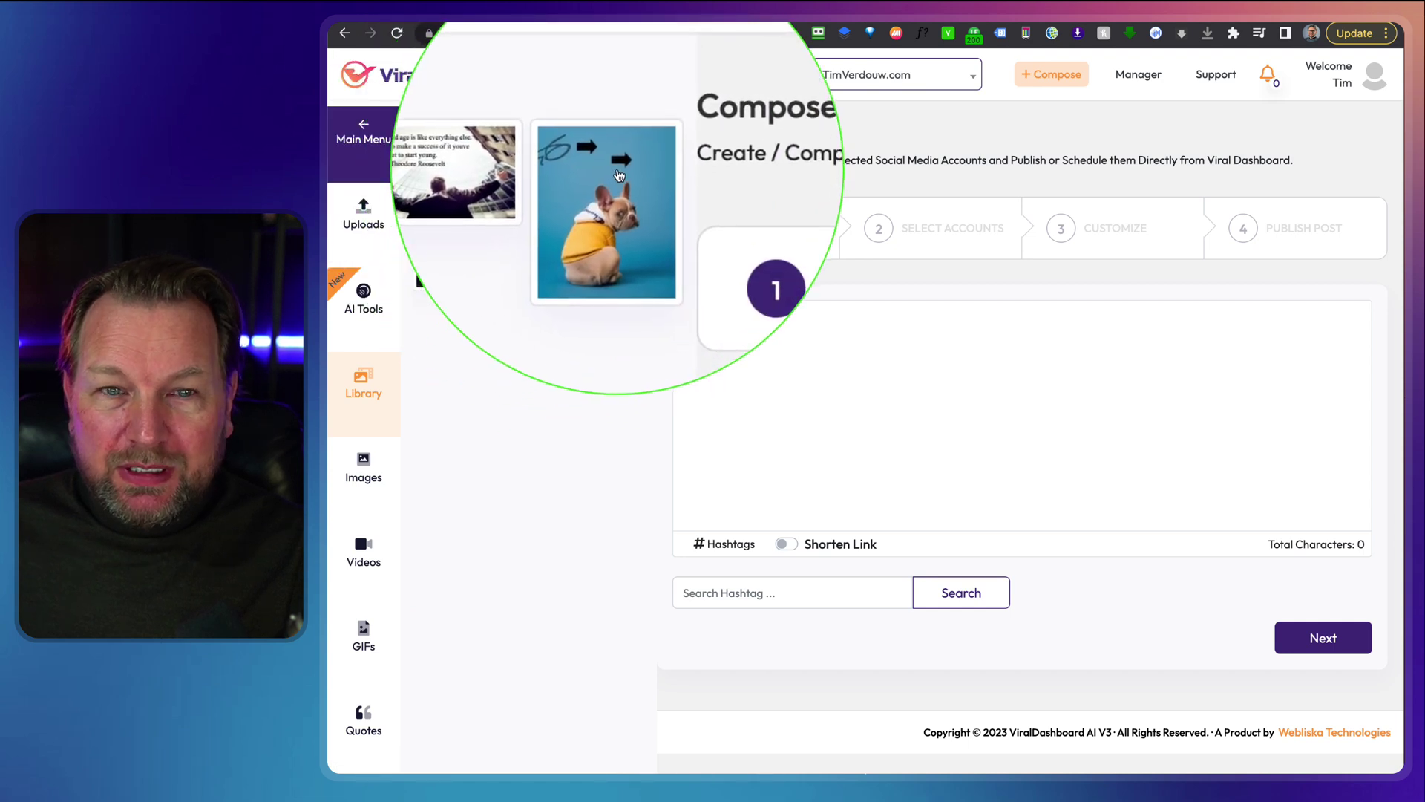
pyautogui.click(617, 171)
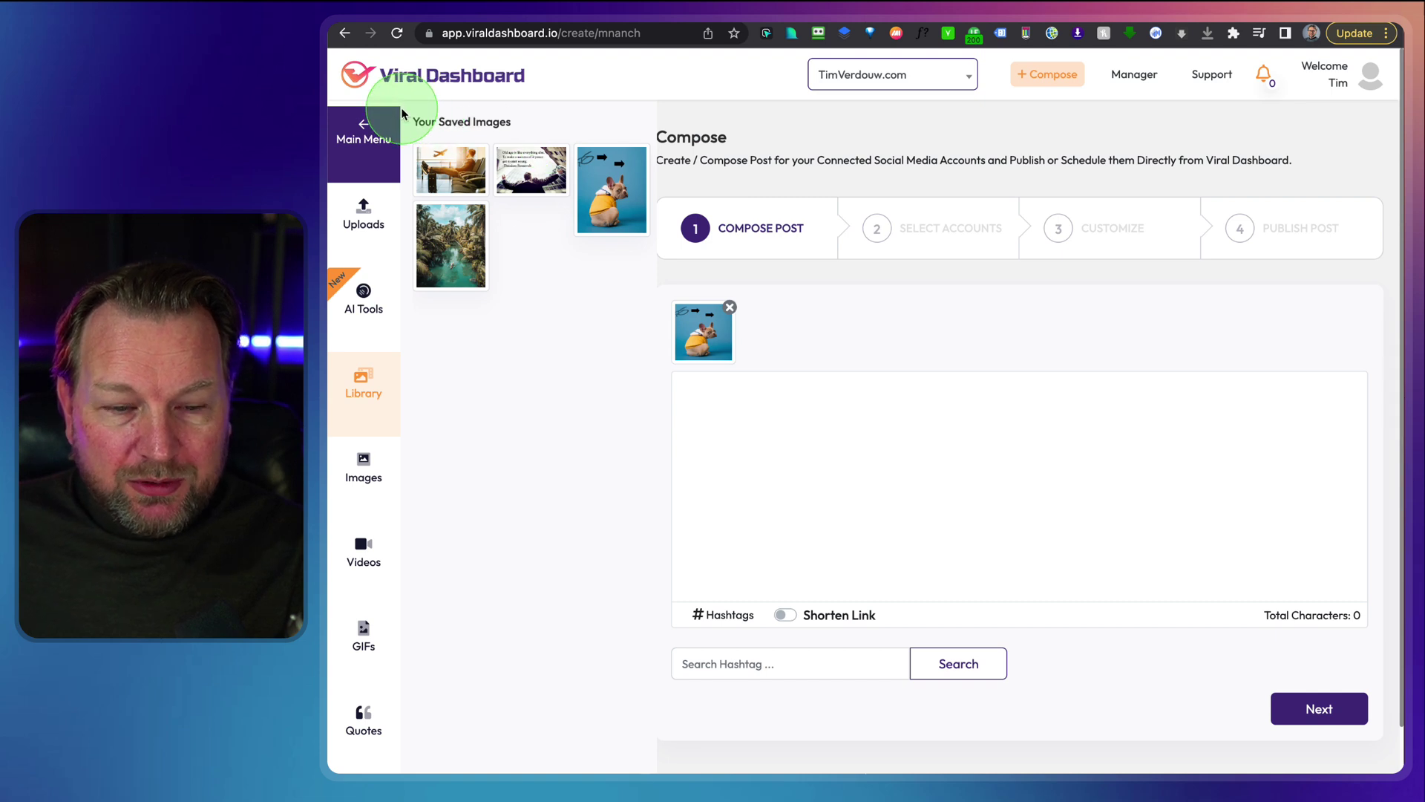
pyautogui.moveTo(401, 109)
pyautogui.mouseDown()
pyautogui.moveTo(614, 315)
pyautogui.moveTo(643, 320)
pyautogui.mouseUp()
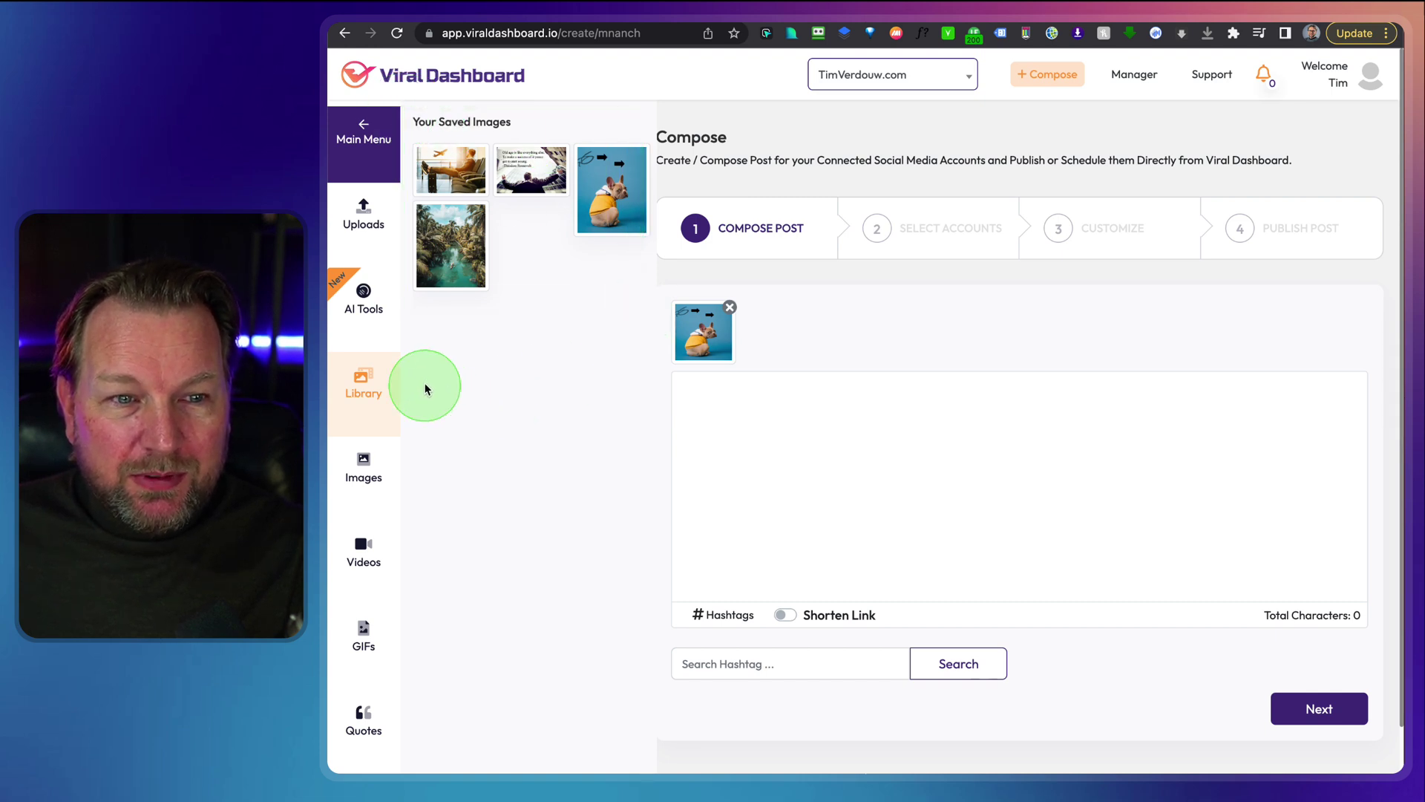
pyautogui.moveTo(388, 374); pyautogui.dragTo(370, 388)
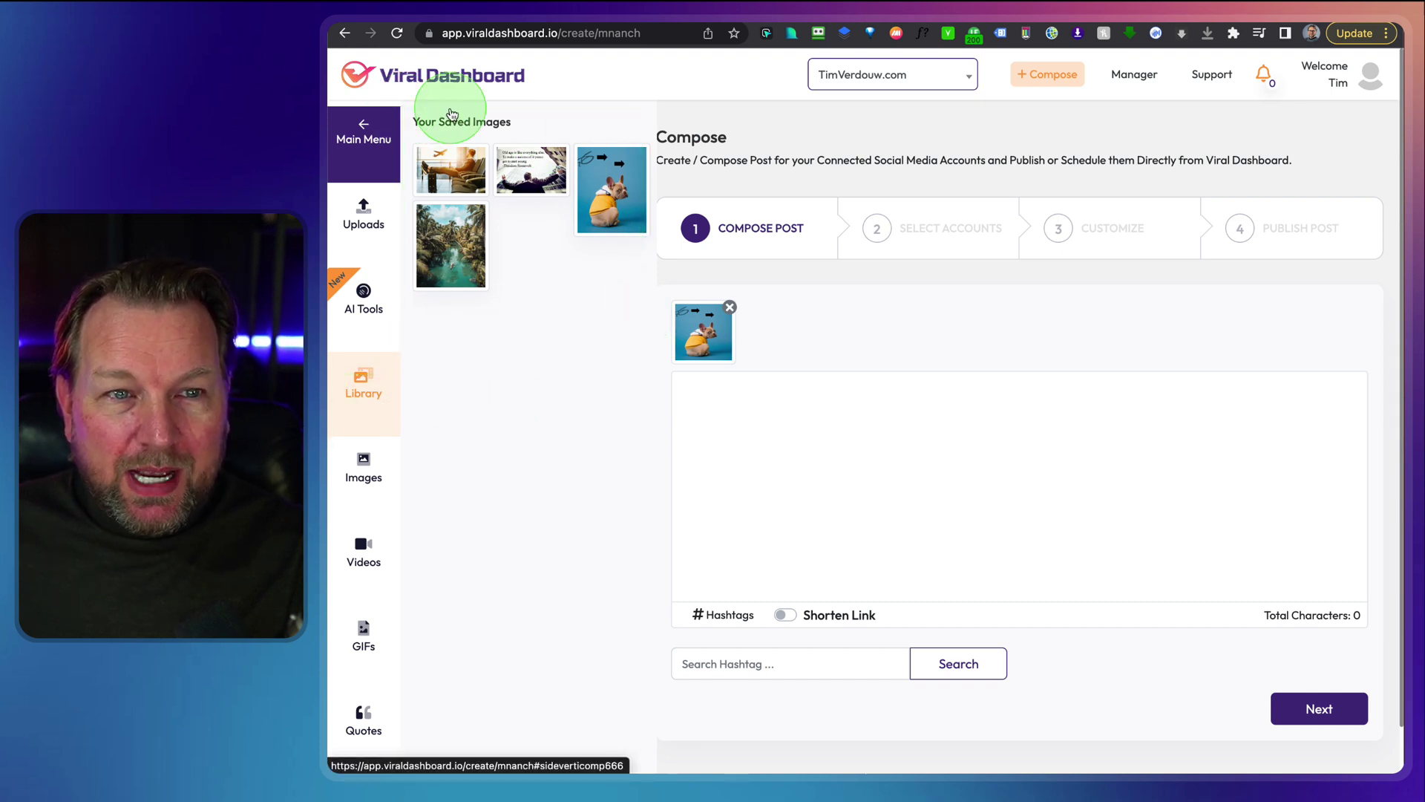
pyautogui.click(385, 79)
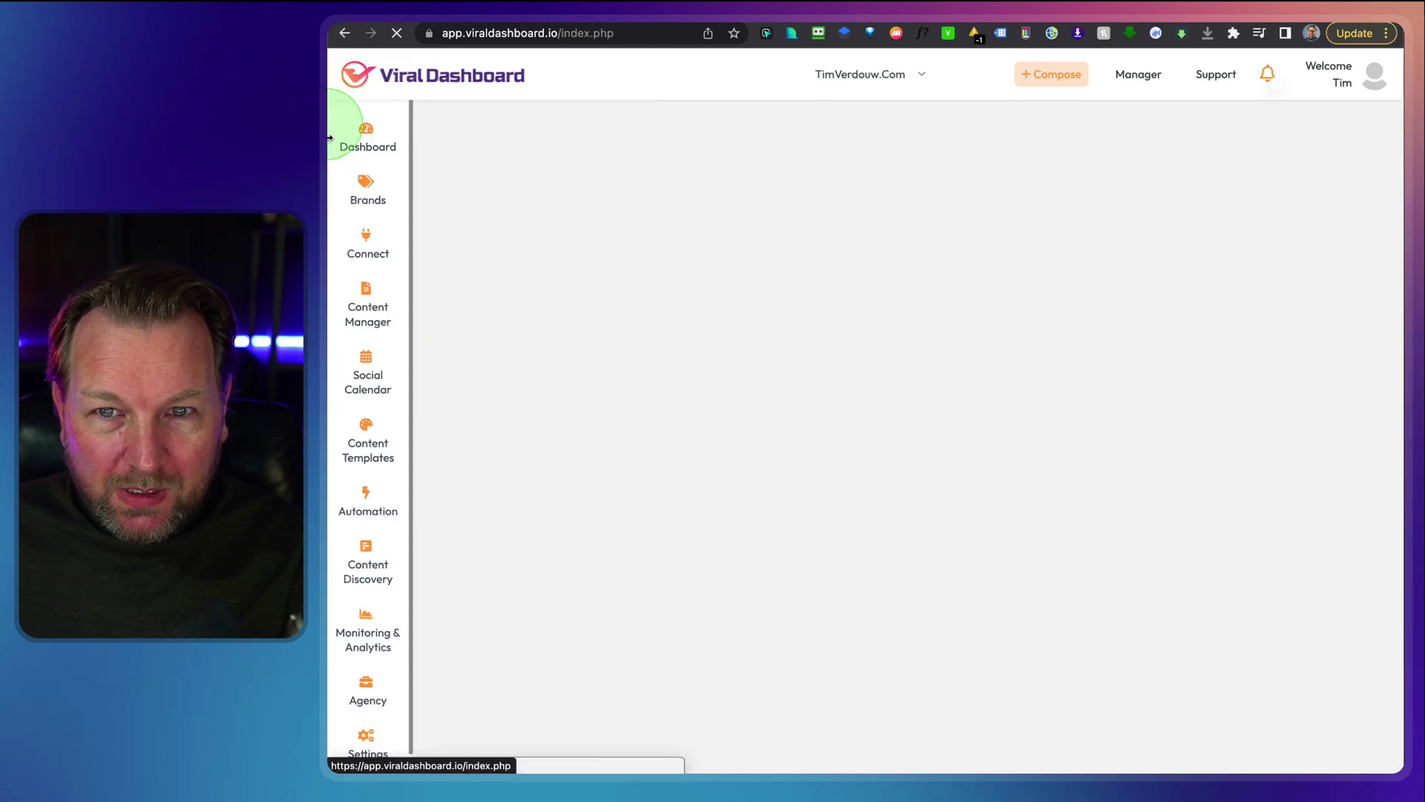
pyautogui.scroll(-1, 410, 459)
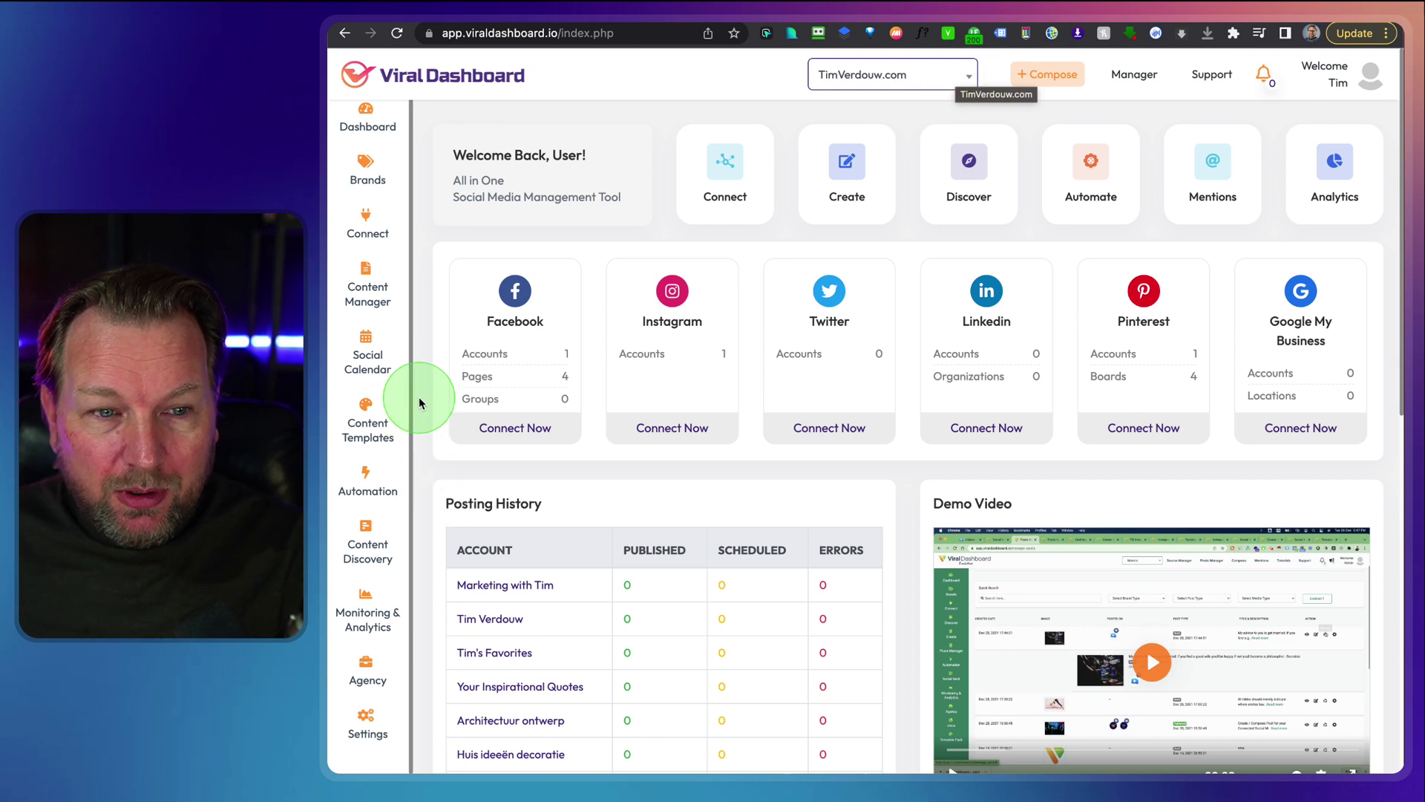
pyautogui.moveTo(419, 403); pyautogui.dragTo(336, 588)
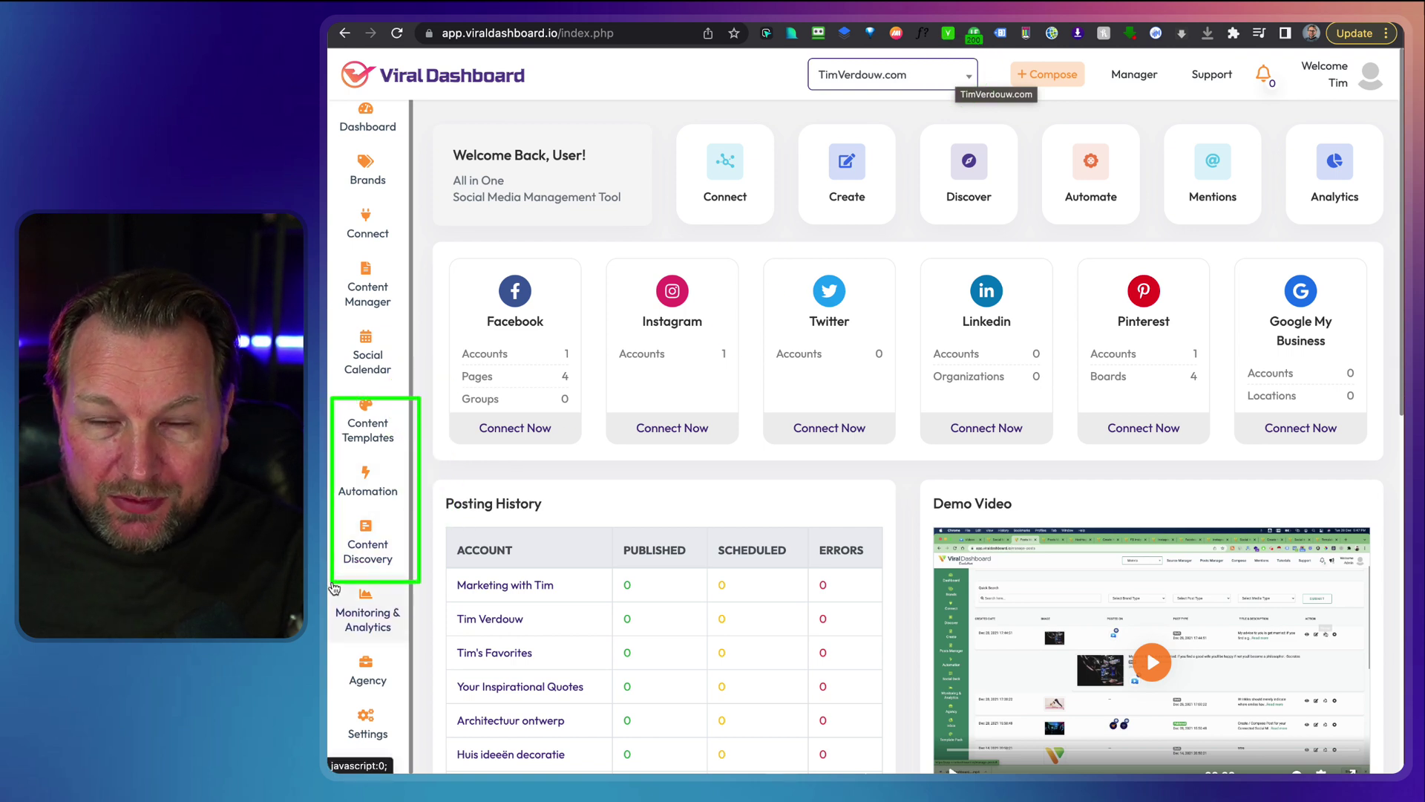